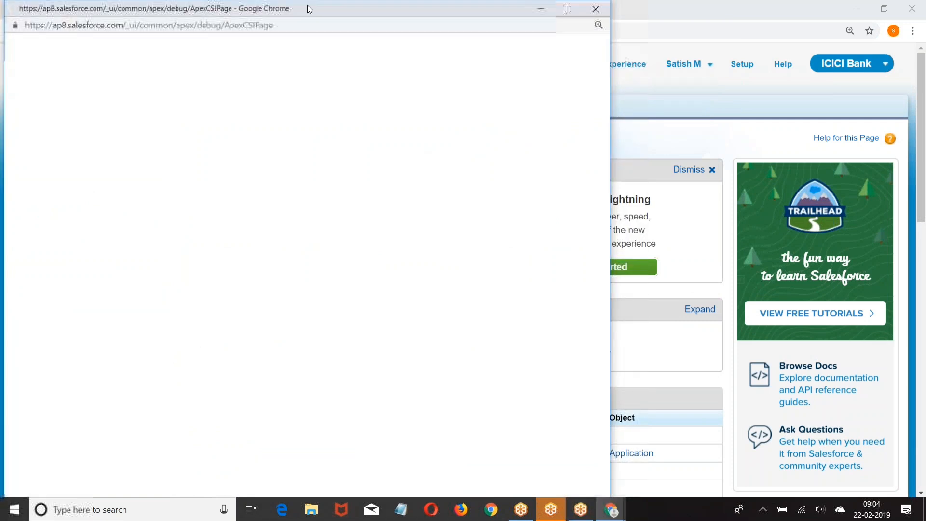
Step: Create a new Visualforce page named Object_Level_Security in the Developer Console
left_click(570, 73)
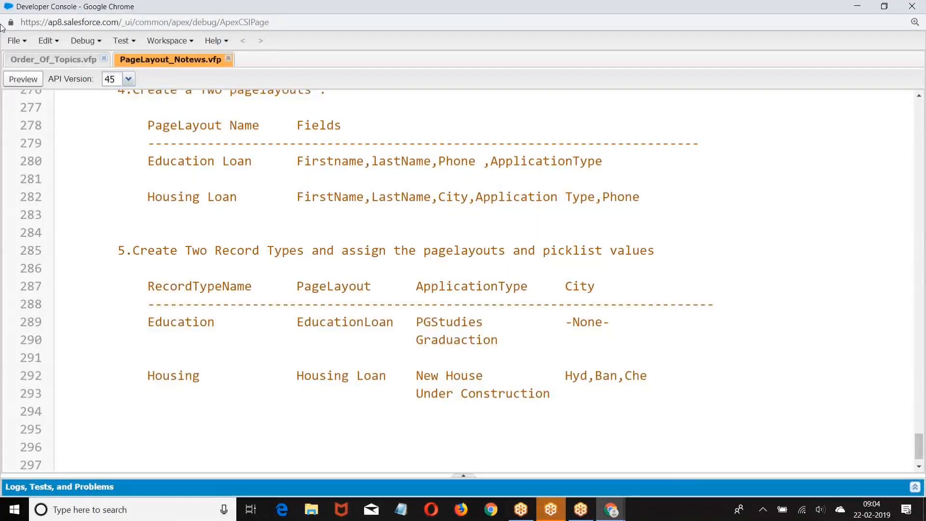
left_click(25, 43)
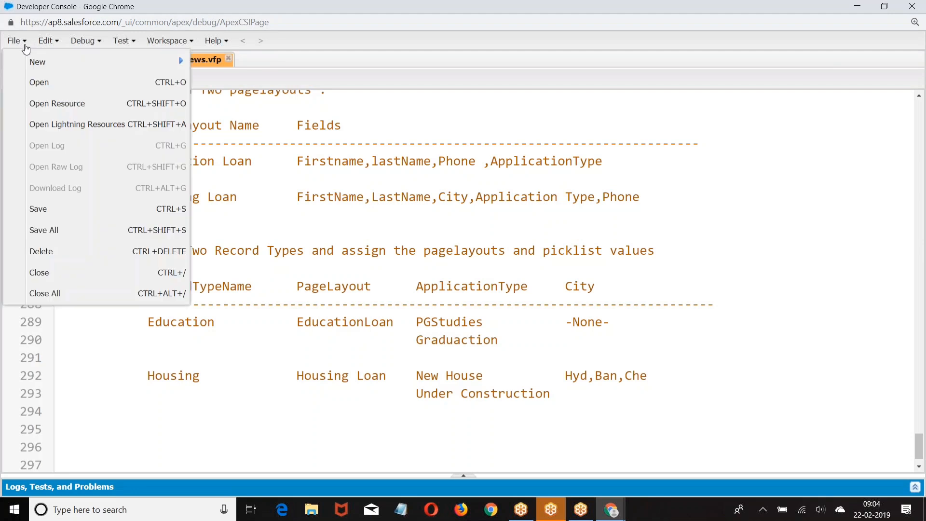
mouse_move(40, 66)
left_click(242, 106)
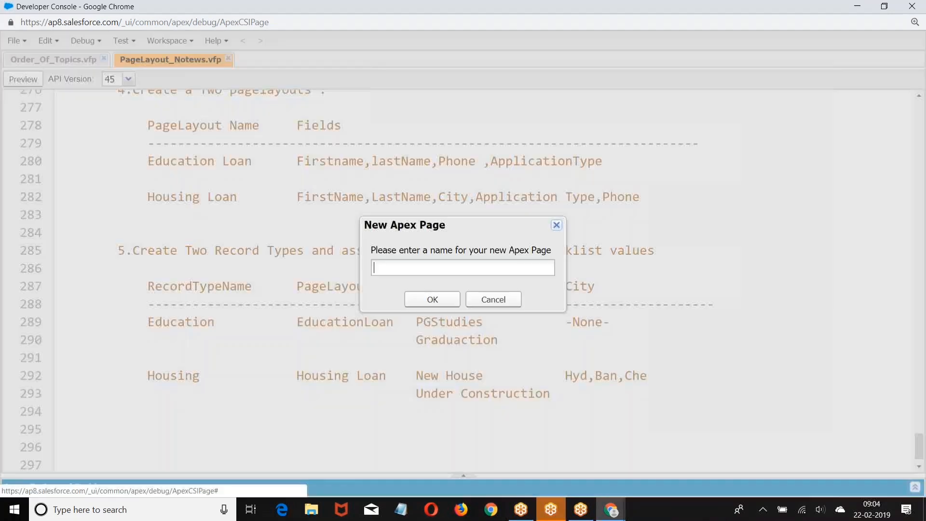
type("Sata")
key("BackSpace")
key("BackSpace")
key("BackSpace")
key("BackSpace")
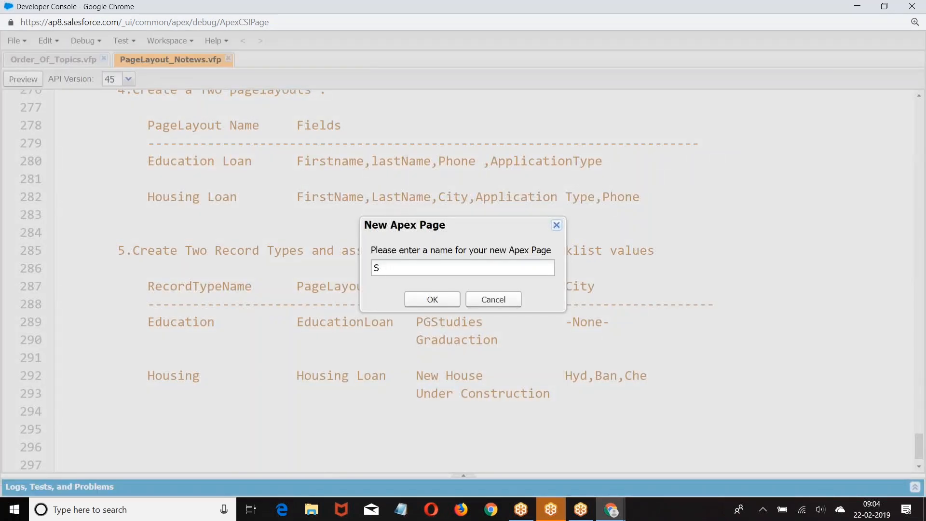
type("Object_Level_Security")
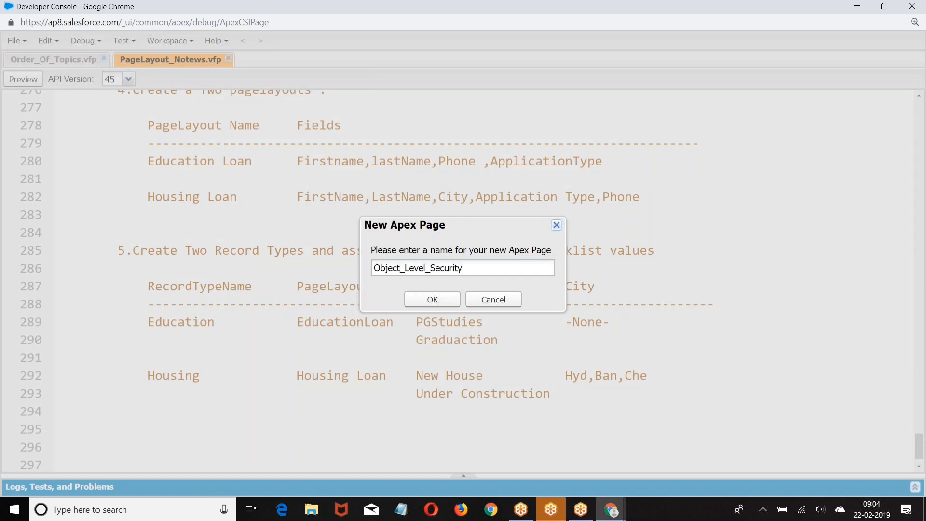
key("Return")
Step: Inside the apex:page tags, write the line "Q:: In how many ways we can controll the permissions on the object."
left_click(155, 105)
key("Return")
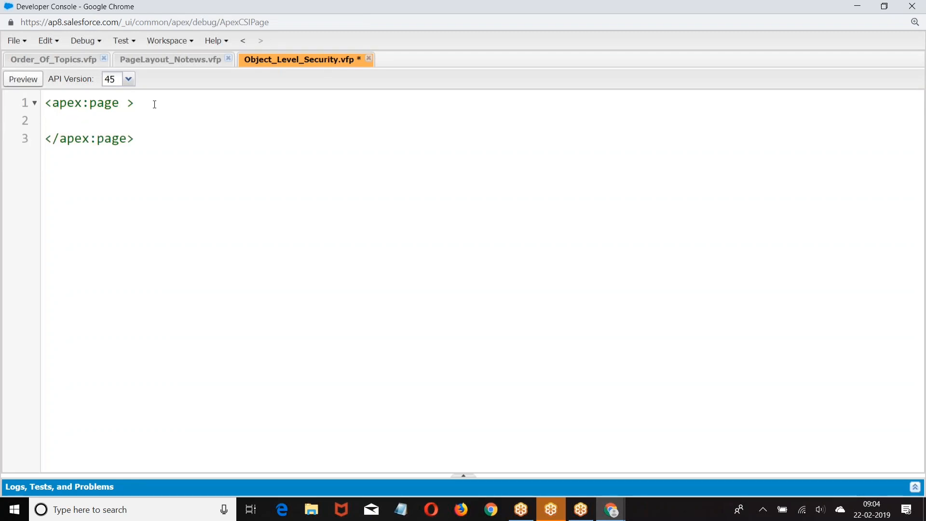
type("1")
key("BackSpace")
key("BackSpace")
key("BackSpace")
type("Obj")
key("BackSpace")
key("BackSpace")
key("BackSpace")
type("Q:: In how man")
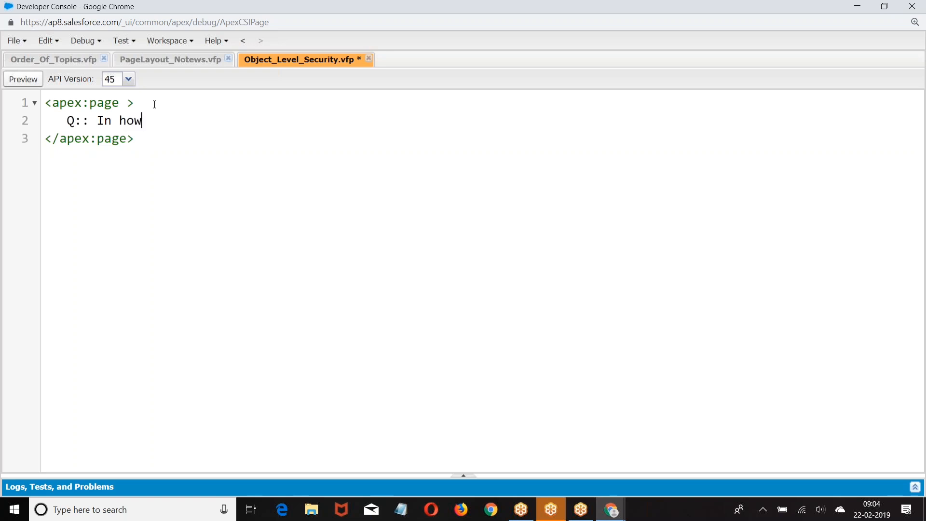
key("BackSpace")
type("many ways we can controll")
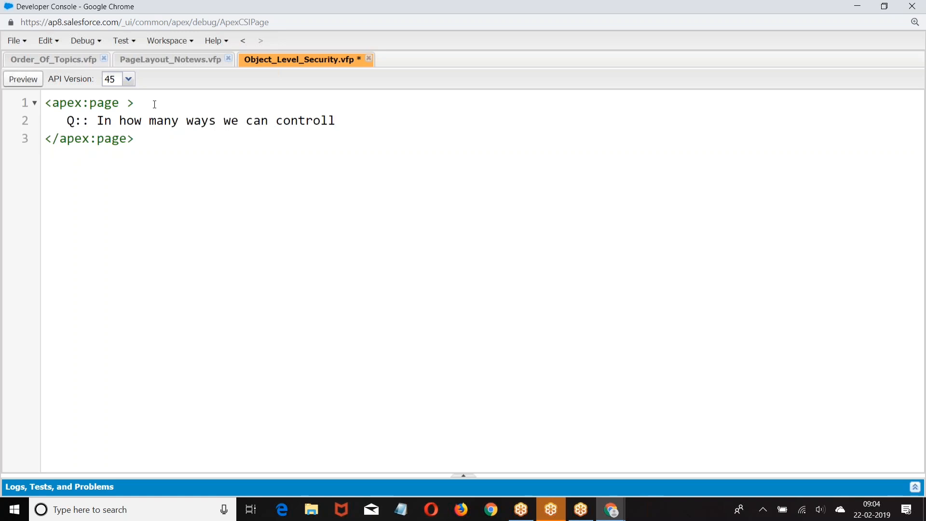
type(" the permis")
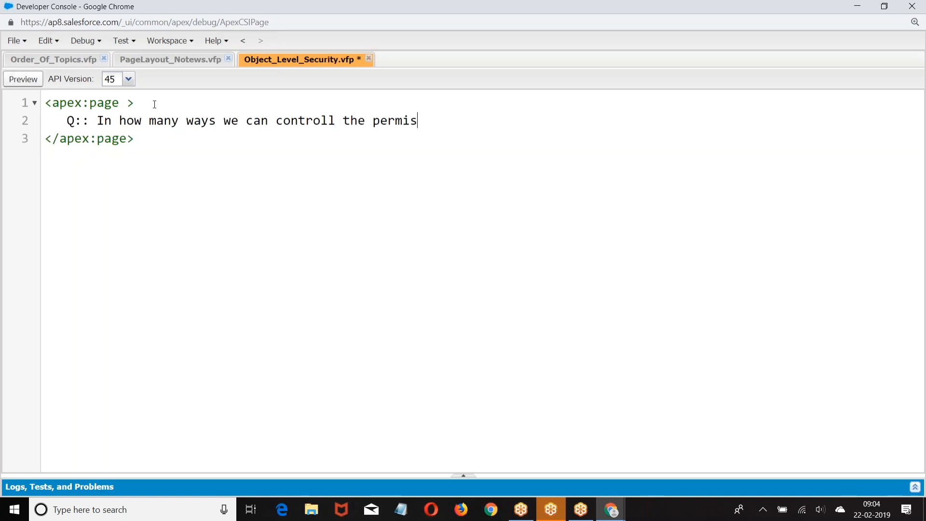
type("sions on the obj")
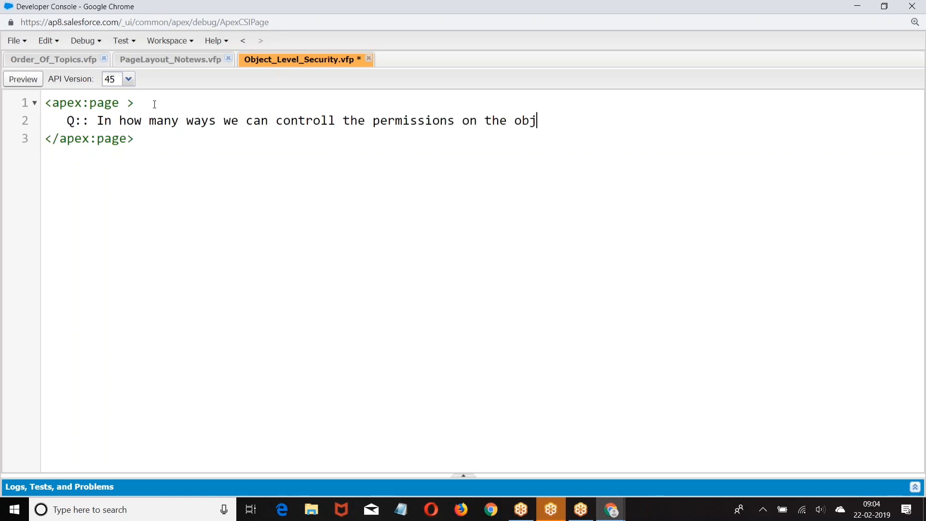
type("ect.")
key("Return")
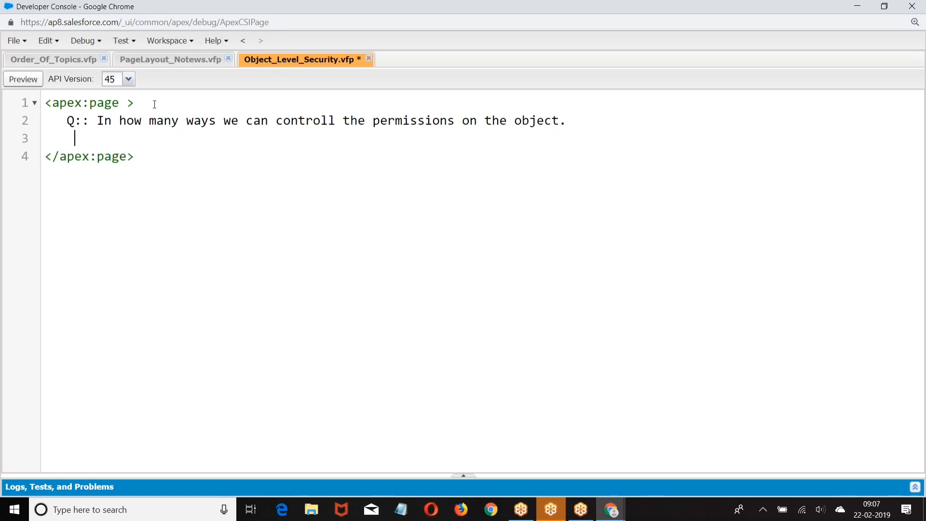
key("BackSpace")
type("1. Profile")
key("Return")
type("2. ")
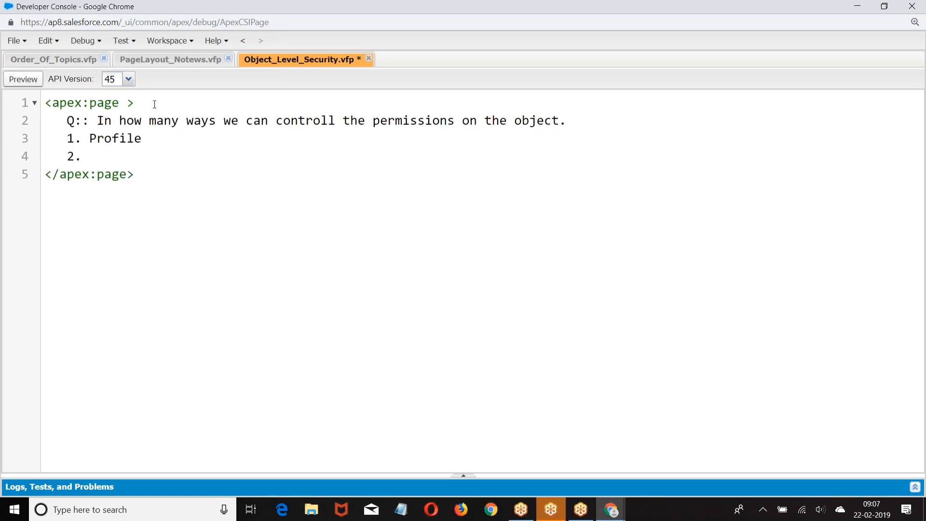
type("Permission Set")
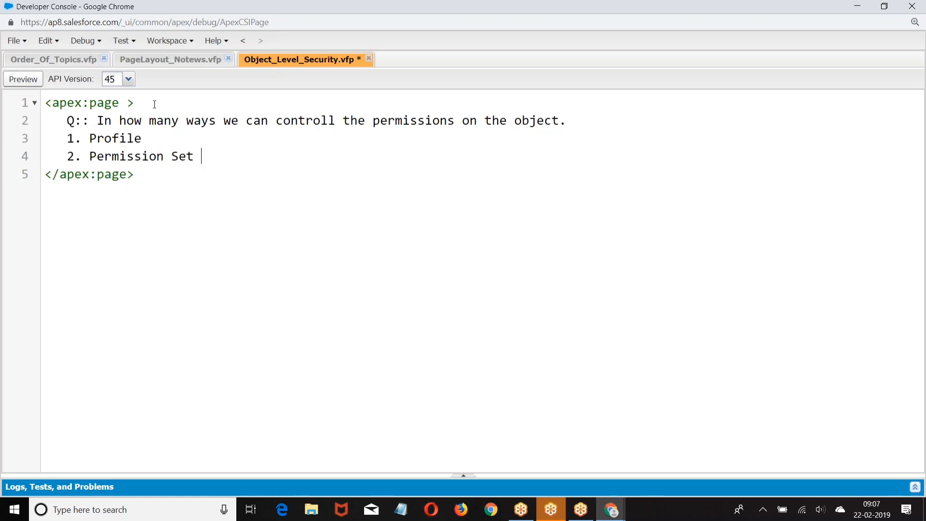
left_click(63, 138)
left_click_drag(63, 138, 232, 159)
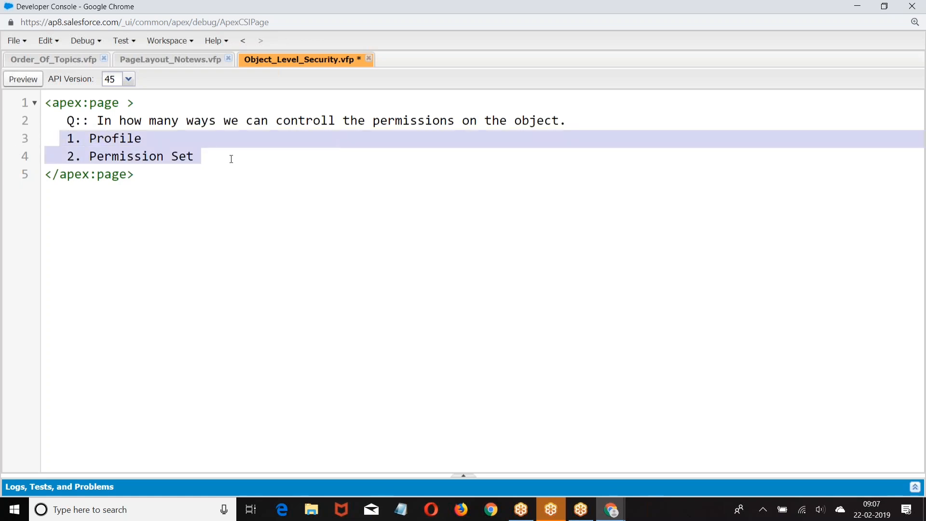
key("BackSpace")
Step: Under the question, add the list items "1. Particular Object" and "2. All the objects in database"
key("Tab")
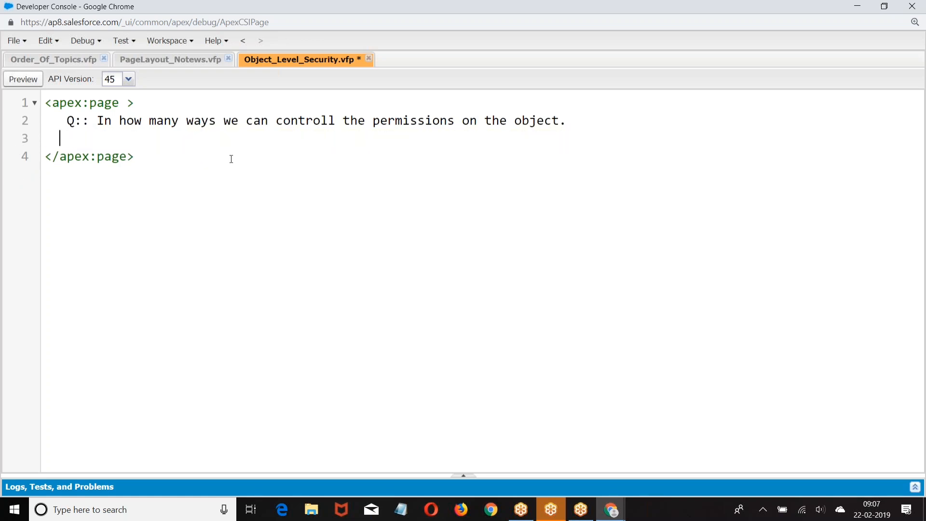
type("1. Particular Obj")
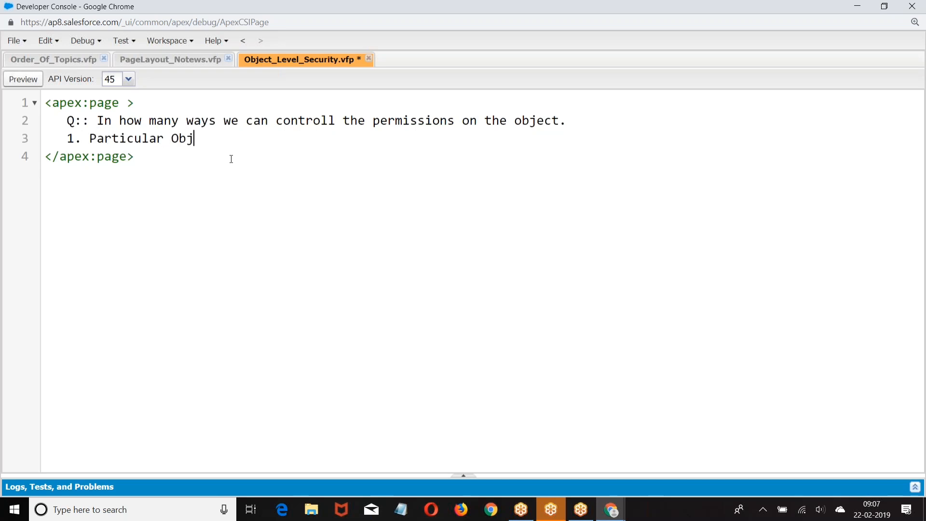
type("ect")
key("Return")
type("2")
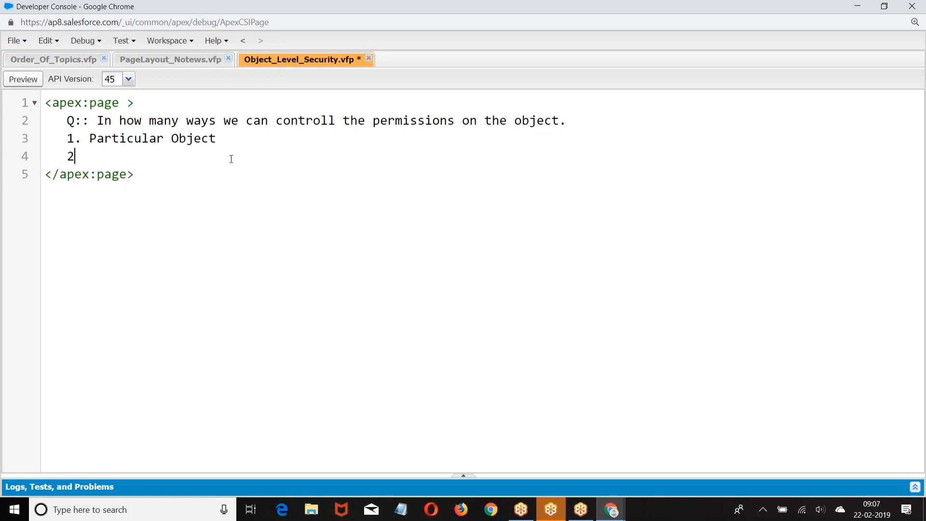
type(". All the objects in database")
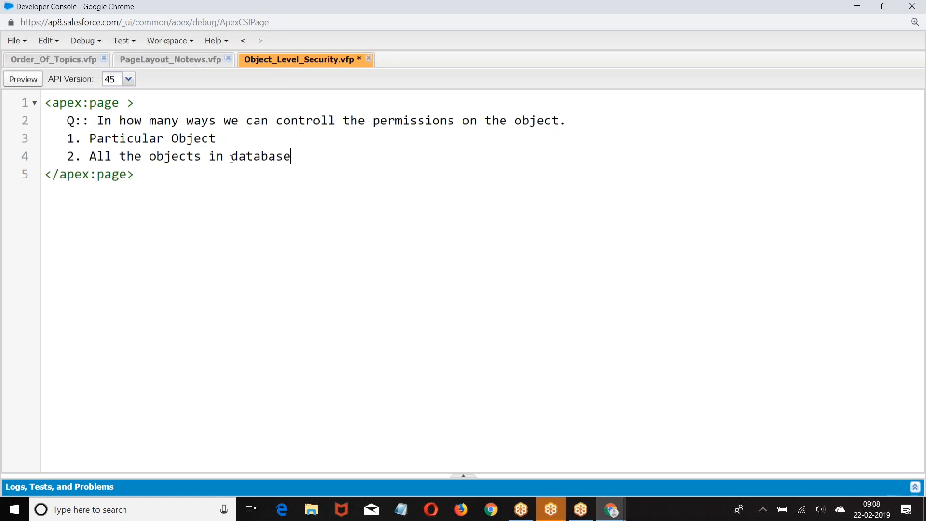
Step: Add the indented sub-items "a. Profile" and "b. Permission Set" under "1. Particular Object"
left_click(225, 139)
key("Return")
key("Tab")
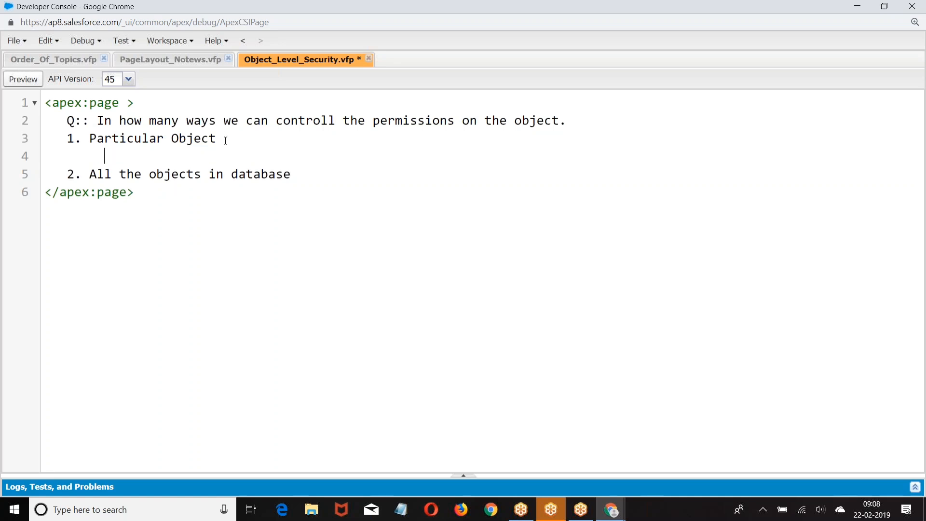
type("a. Profile")
key("Return")
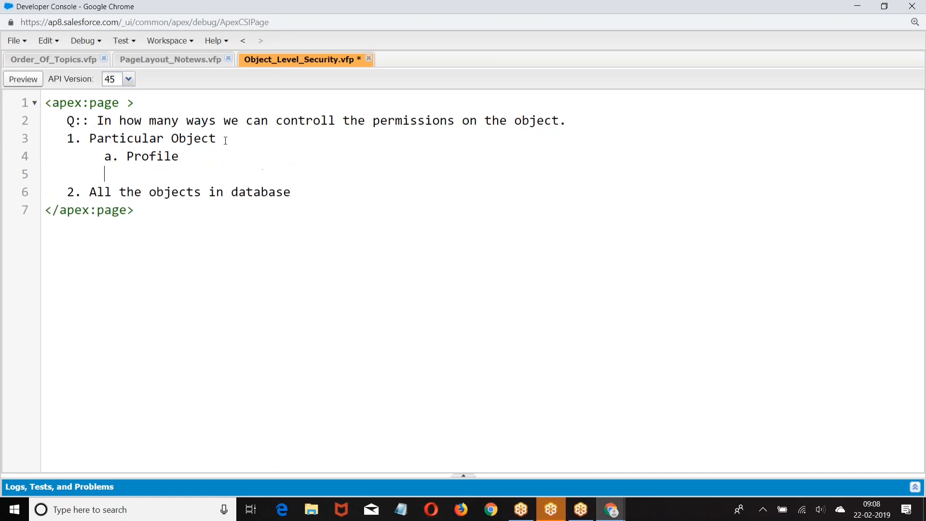
type("b. Permission Set")
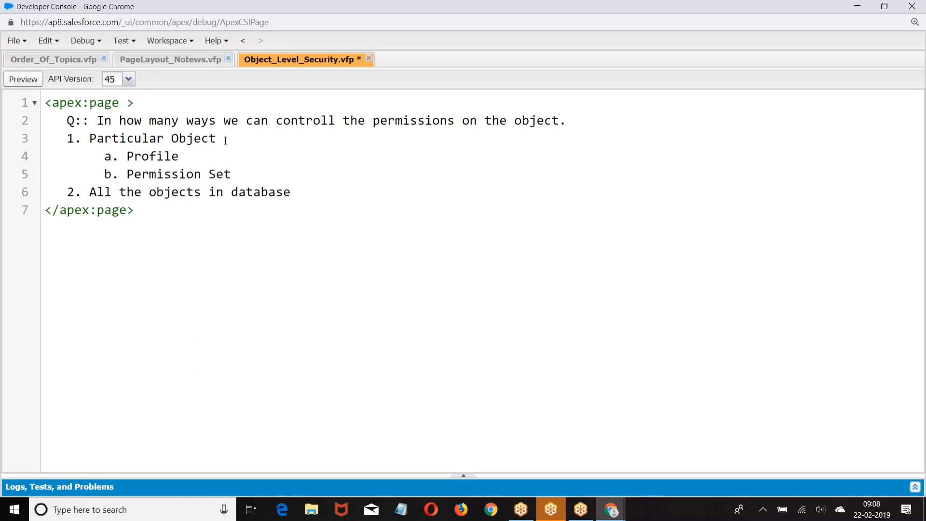
Step: Copy the Profile and Permission Set sub-items and paste them indented beneath "2. All the objects in database"
left_click(318, 195)
left_click_drag(104, 155, 245, 173)
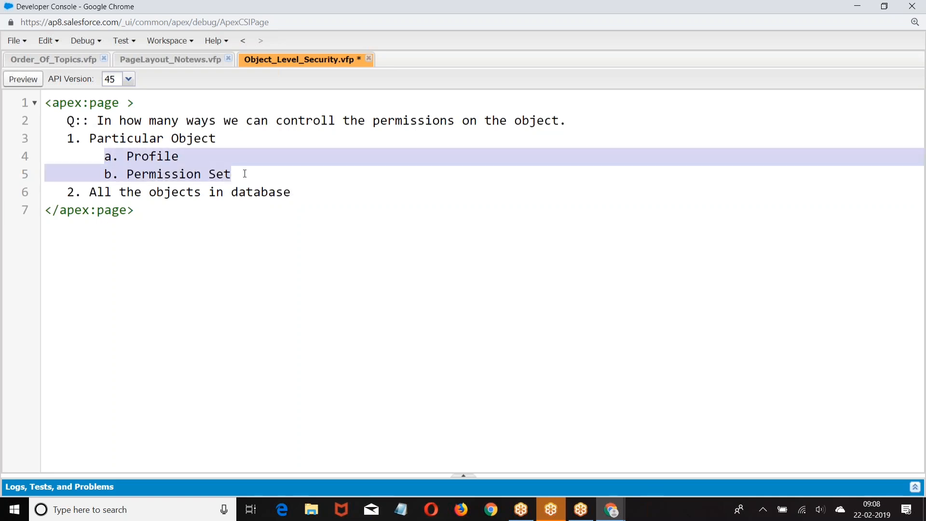
key("ctrl+c")
left_click(296, 190)
key("Return")
key("Tab")
key("ctrl+v")
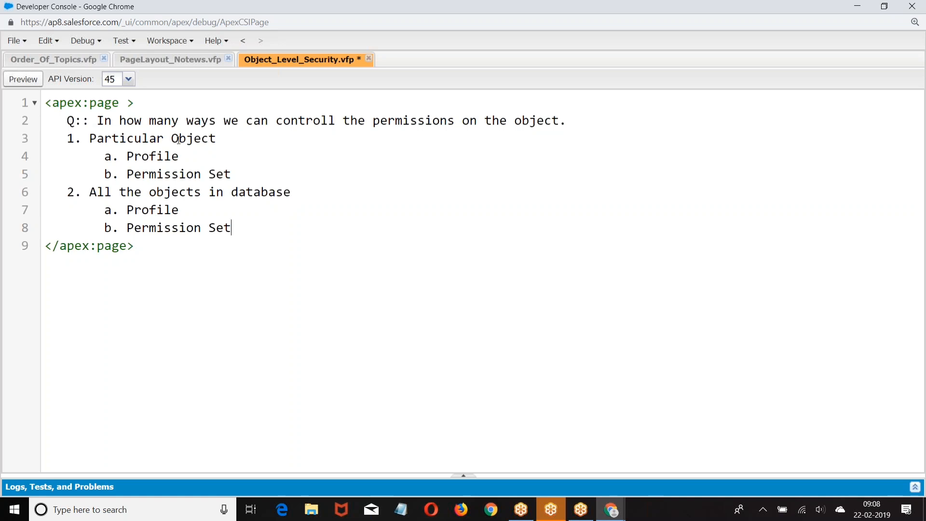
Step: Append "(Read/Create/Edit/Delete,view All, Modify All)" to the "1. Particular Object" line
left_click(225, 137)
type("(Rad")
key("BackSpace")
key("BackSpace")
type("ad")
key("BackSpace")
type("ed")
key("BackSpace")
key("BackSpace")
key("BackSpace")
type("ead/Edi")
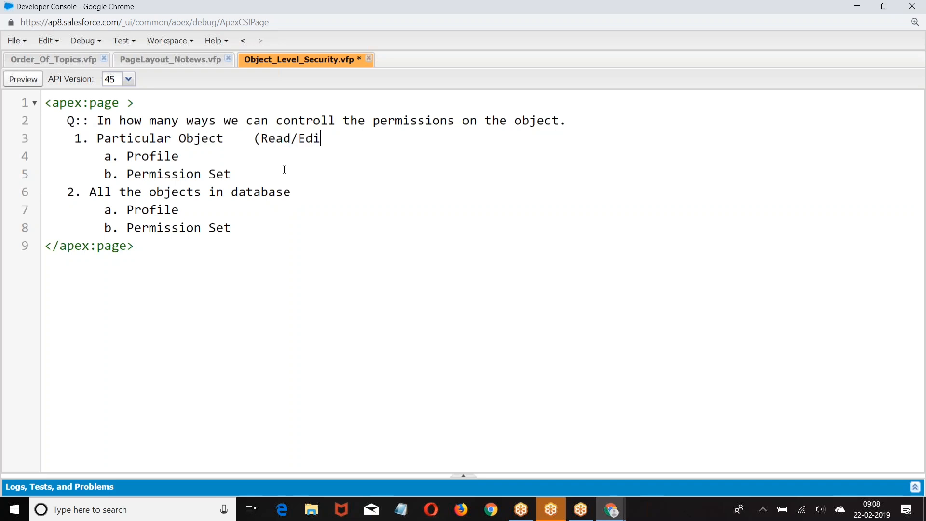
key("BackSpace")
key("BackSpace")
key("BackSpace")
type("Create/Edi")
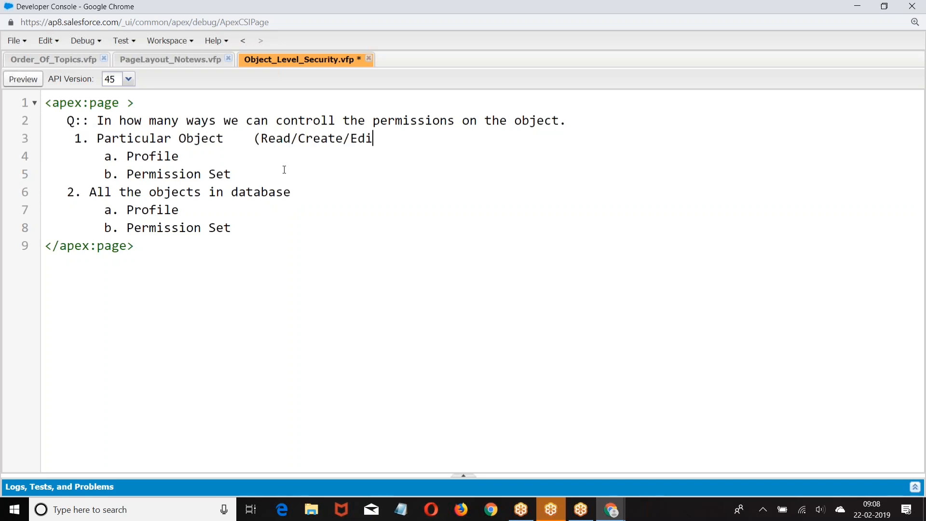
type("t/Delete)")
key("BackSpace")
type(",view All, ")
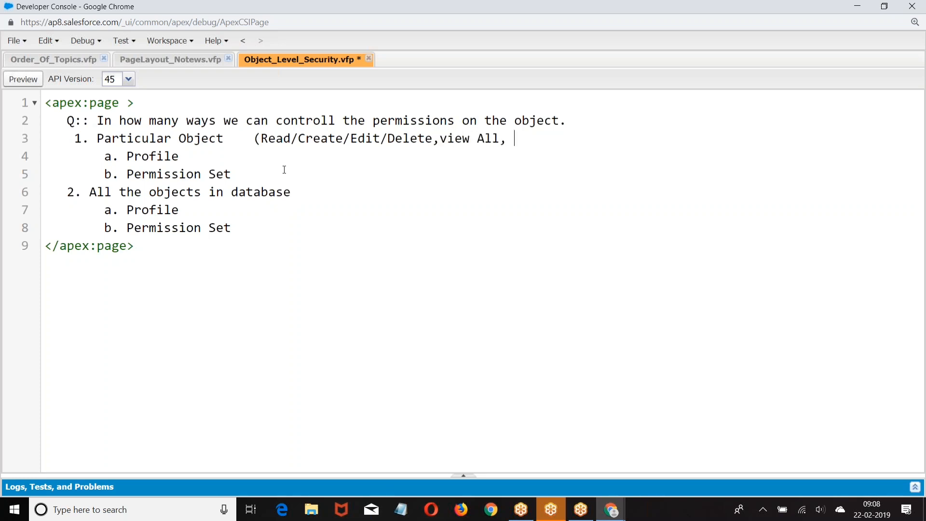
type("Modify All)")
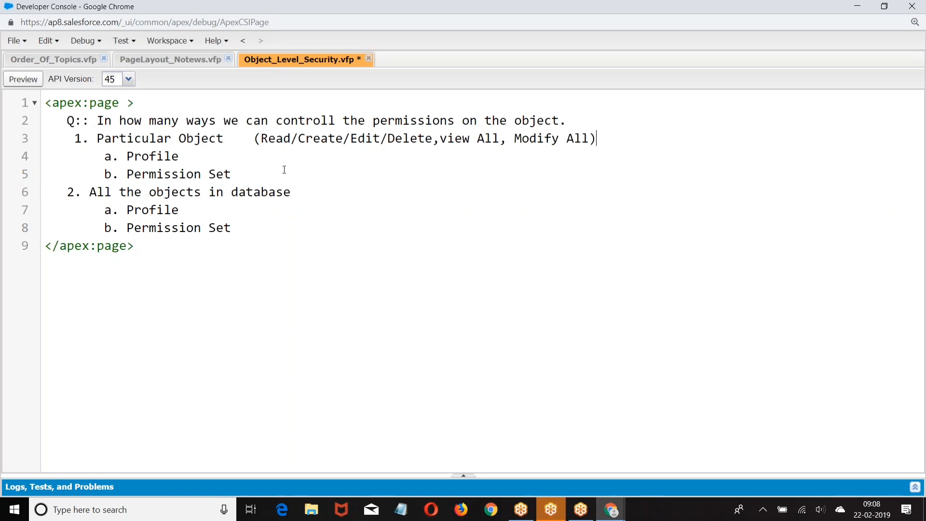
Step: Append "(view /Modify All)" to the "2. All the objects in database" line
left_click(301, 193)
type("(Read/ ")
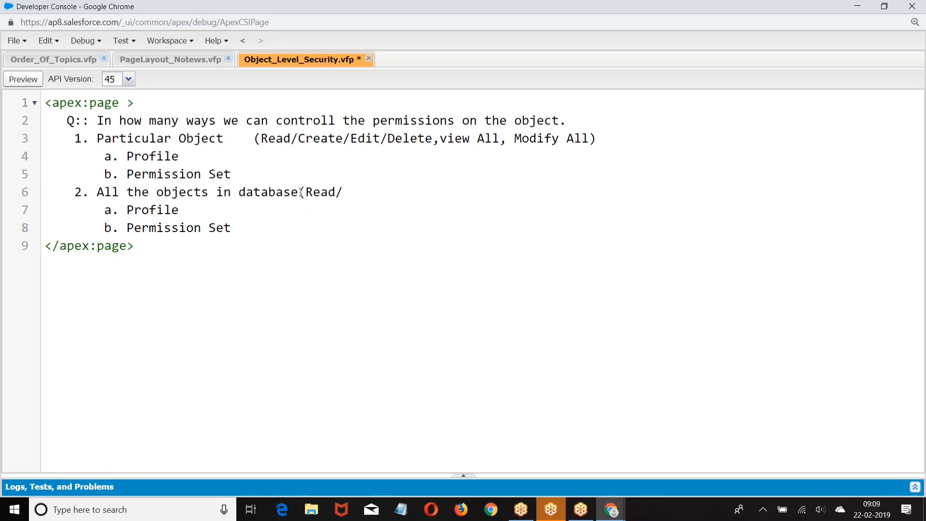
type("Modfy")
key("BackSpace")
key("BackSpace")
key("BackSpace")
type("igy ")
type("All")
key("BackSpace")
key("BackSpace")
key("BackSpace")
key("BackSpace")
key("BackSpace")
key("BackSpace")
key("BackSpace")
key("BackSpace")
key("BackSpace")
key("BackSpace")
key("BackSpace")
key("BackSpace")
key("BackSpace")
key("BackSpace")
key("BackSpace")
key("BackSpace")
type("view /Modif")
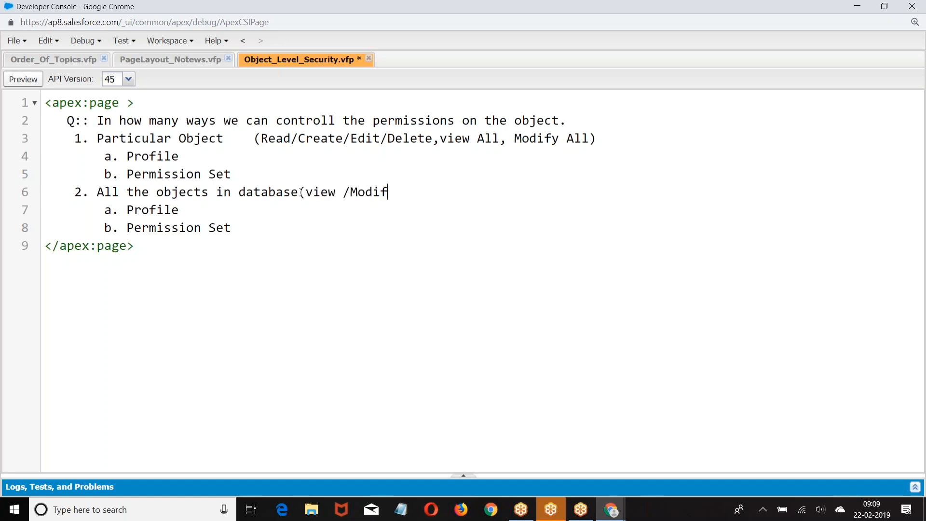
type("y)")
left_click(395, 192)
type("All")
Step: Below the list, after a blank line, add the question "Q:: Who can create a new Object"
key("Return")
key("Return")
key("BackSpace")
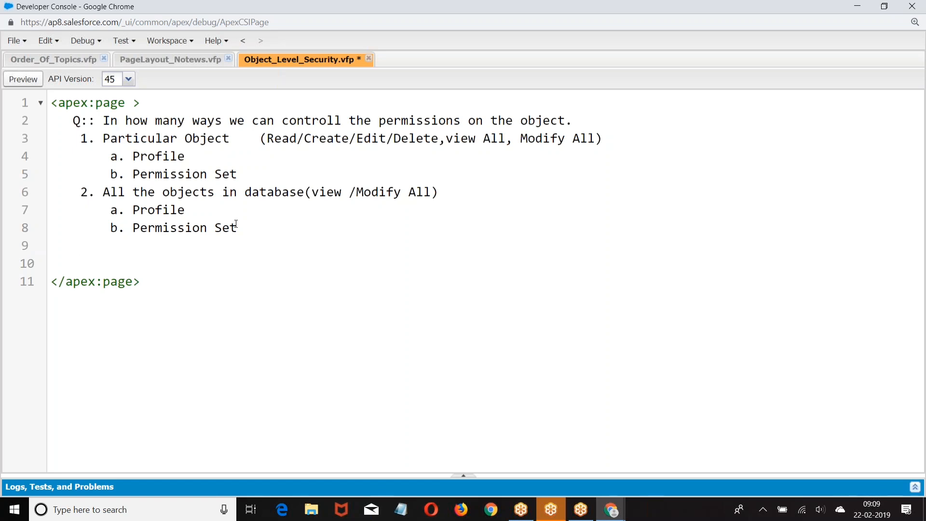
type("Q:: Who can create a new Obje")
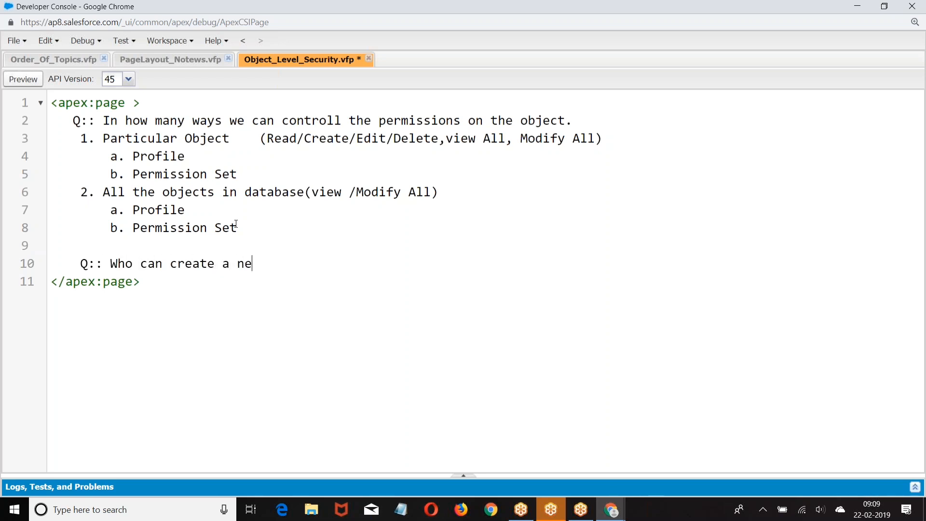
key("BackSpace")
type("ject")
key("Return")
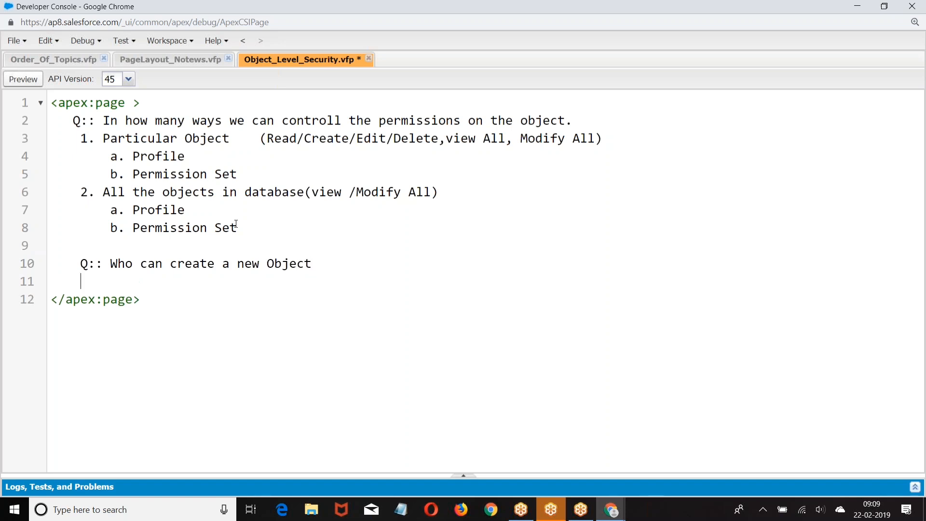
Step: Below the question, add the answer "ANS : users whose profile has Customize Application they can create new Object"
type("ANS : users whoses")
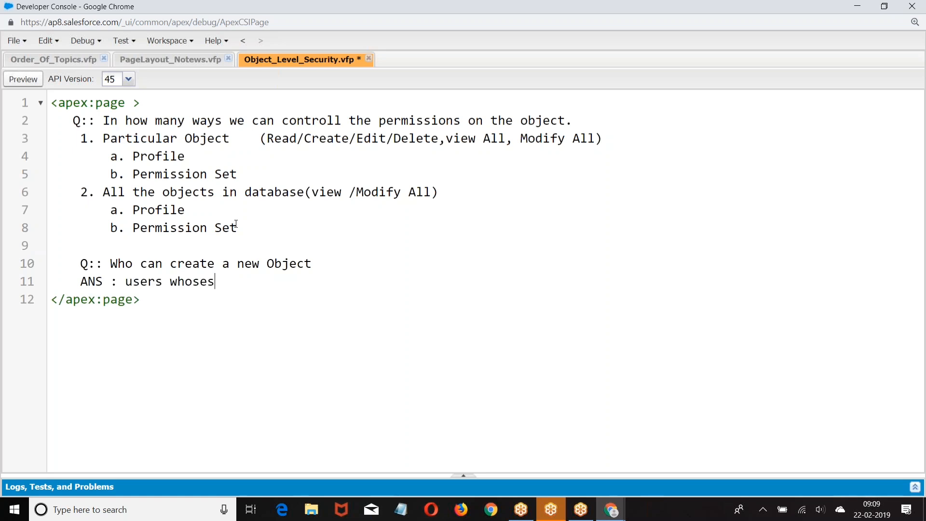
key("BackSpace")
key("BackSpace")
type("s pro")
key("BackSpace")
key("BackSpace")
key("BackSpace")
key("BackSpace")
key("BackSpace")
type("profile has Customize")
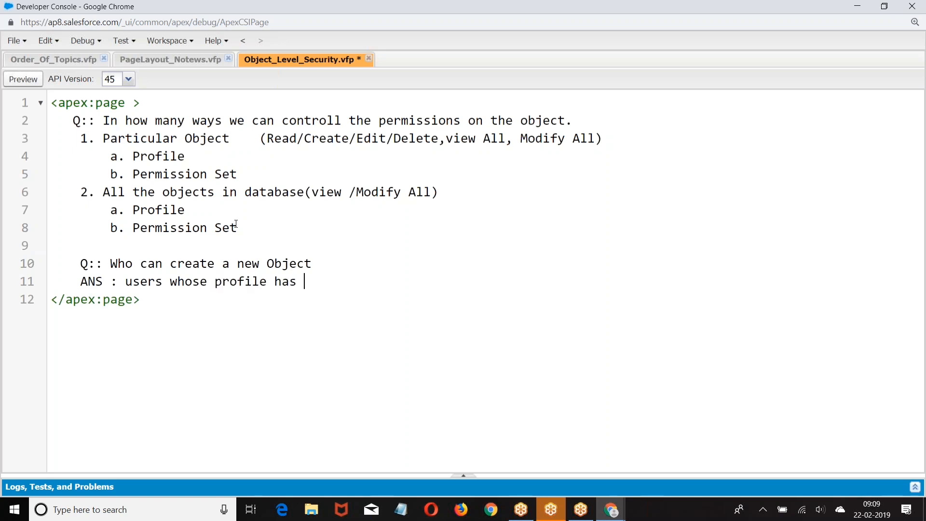
type(" Applicati")
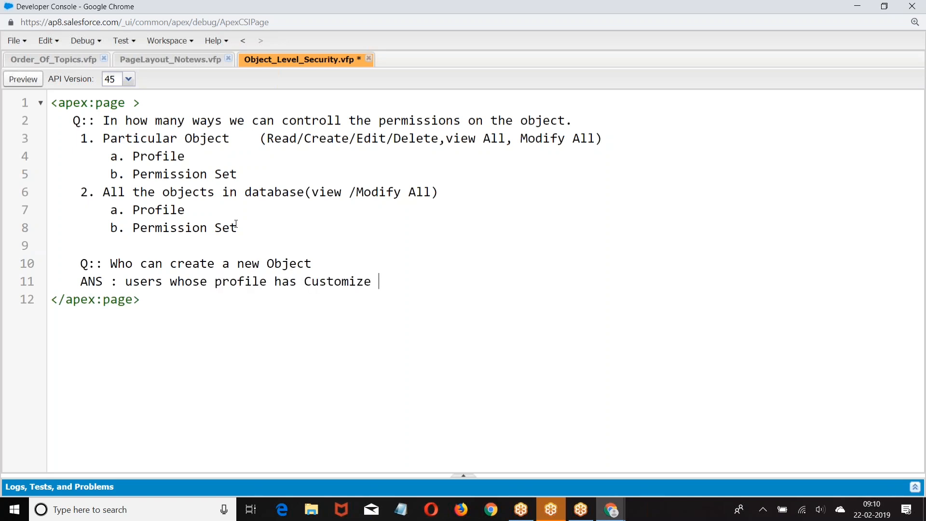
type("on ")
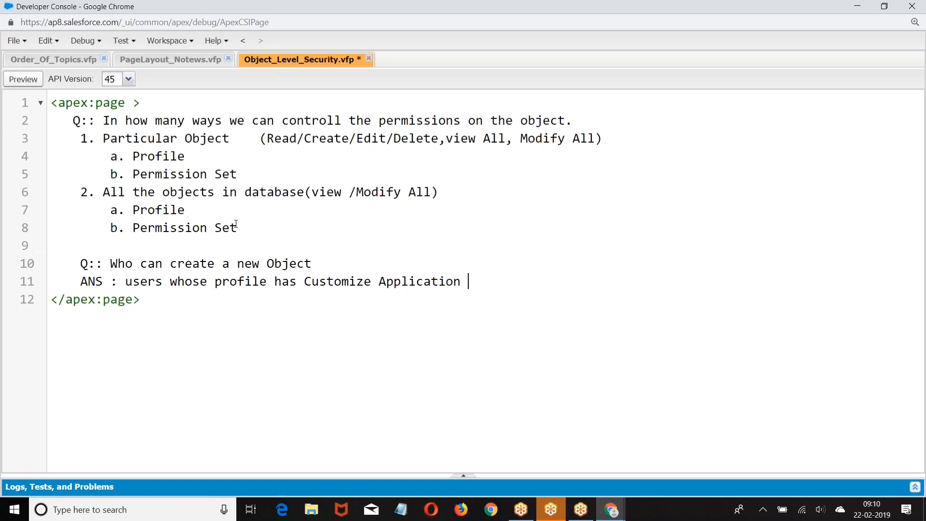
type("they can create new Object")
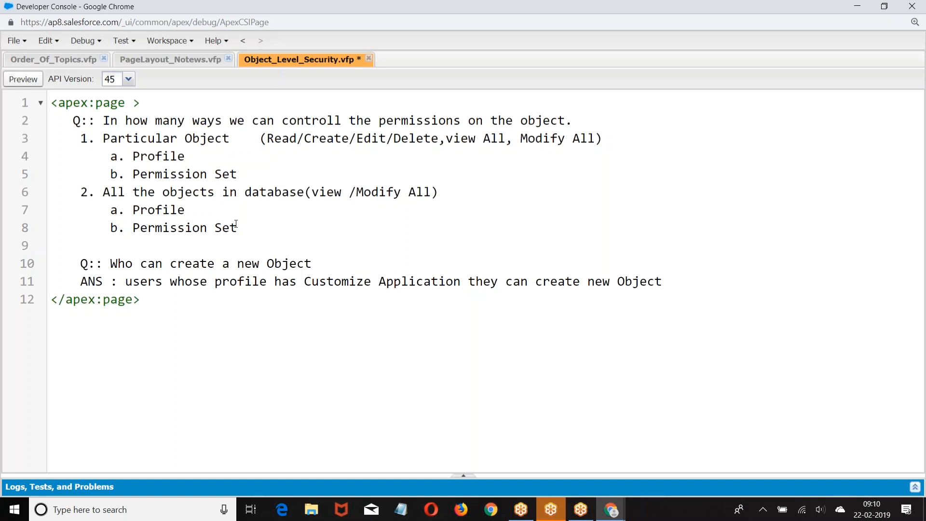
Step: After a blank line, add the question "Q:: On the existing object how will you controll the Read/Create/Edit/Delete)"
key("Return")
key("Return")
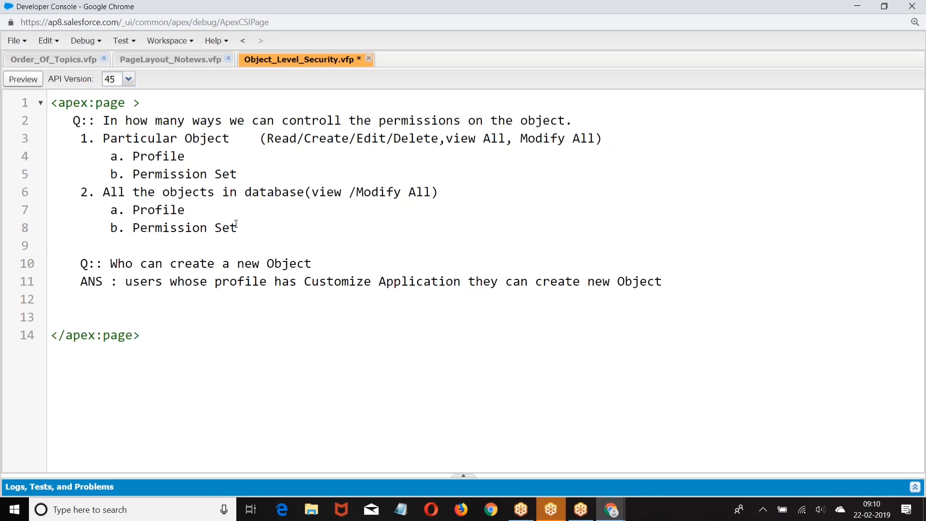
type("Q:: On the existing objec")
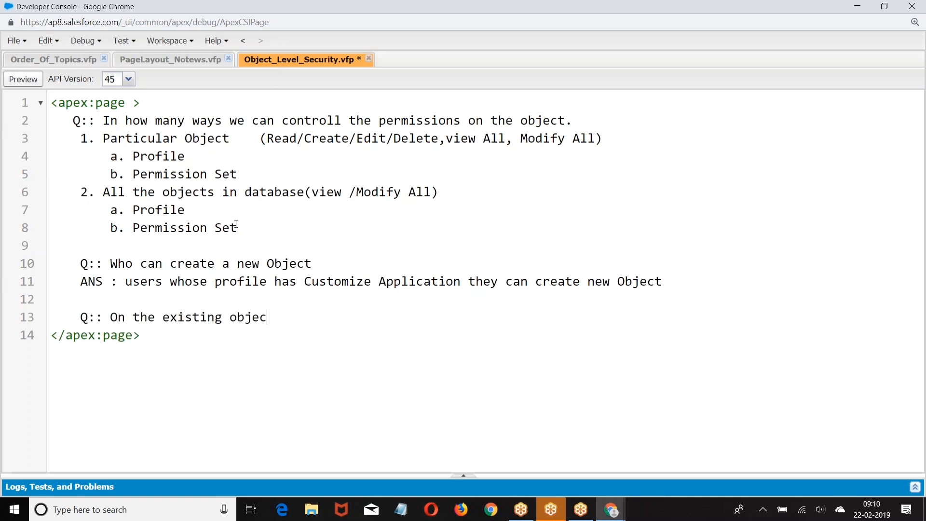
type("t how will you")
key("BackSpace")
type("ou cont")
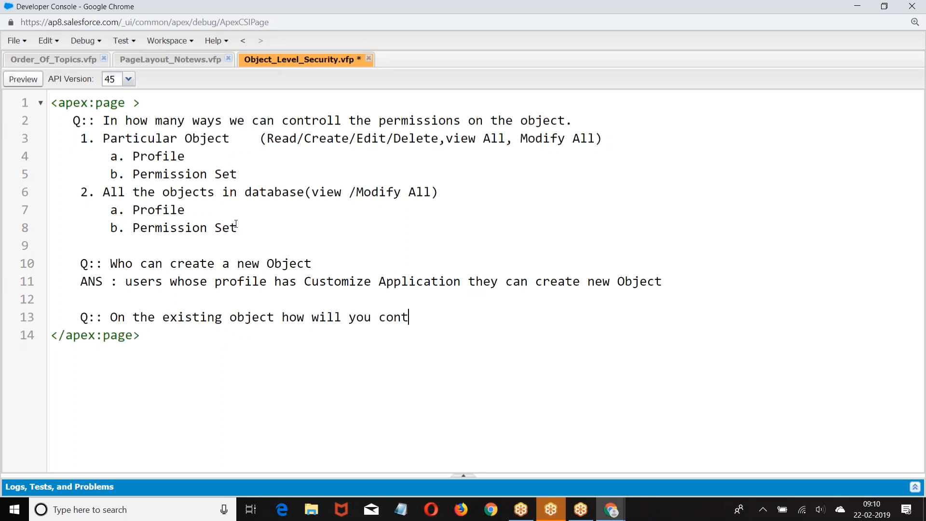
type("roll the Read/Edit")
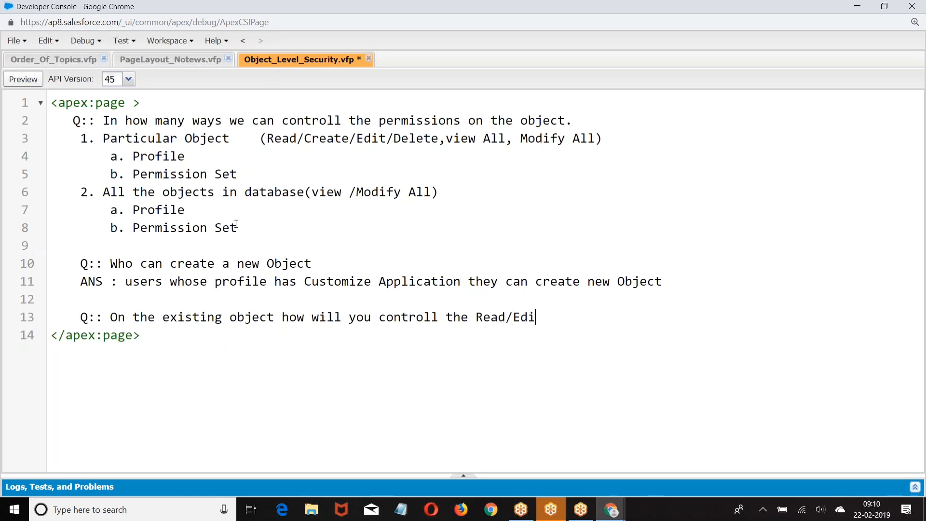
key("BackSpace")
key("BackSpace")
key("BackSpace")
key("BackSpace")
type("Create/D")
key("BackSpace")
type("Edit")
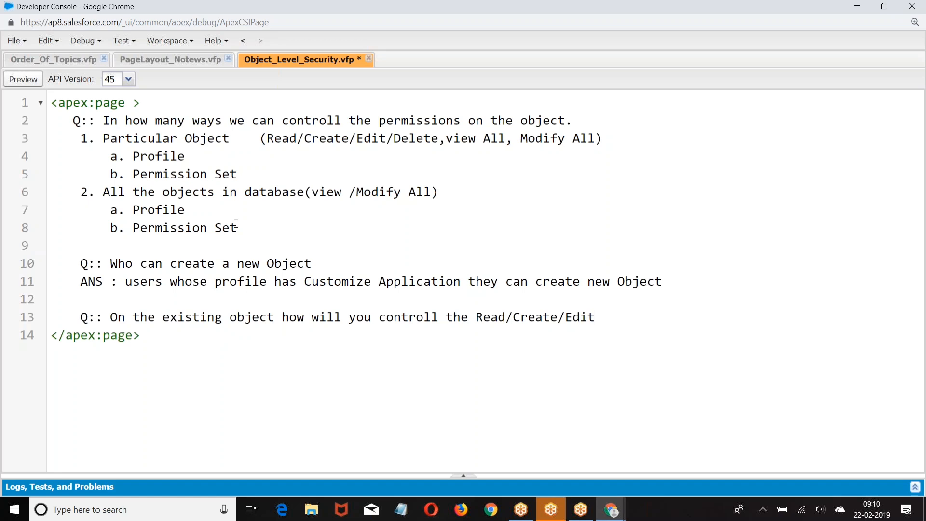
type("/Delete)")
key("Return")
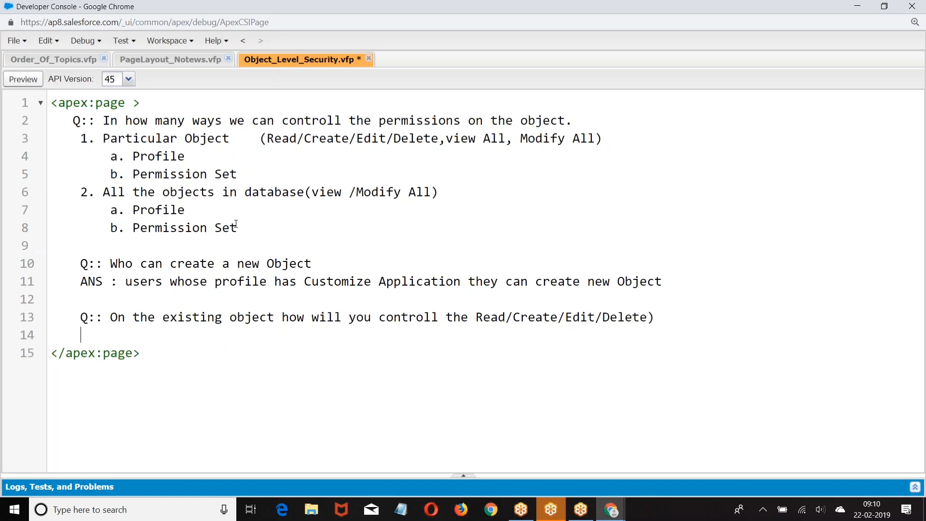
Step: Begin an answer line beneath the question about controlling access to the existing object
type("AND")
key("BackSpace")
type("S")
key("BackSpace")
key("BackSpace")
type("S:")
Step: Switch to Opera, go to login.salesforce.com and open the Customers home page in the student account's org
left_click(426, 513)
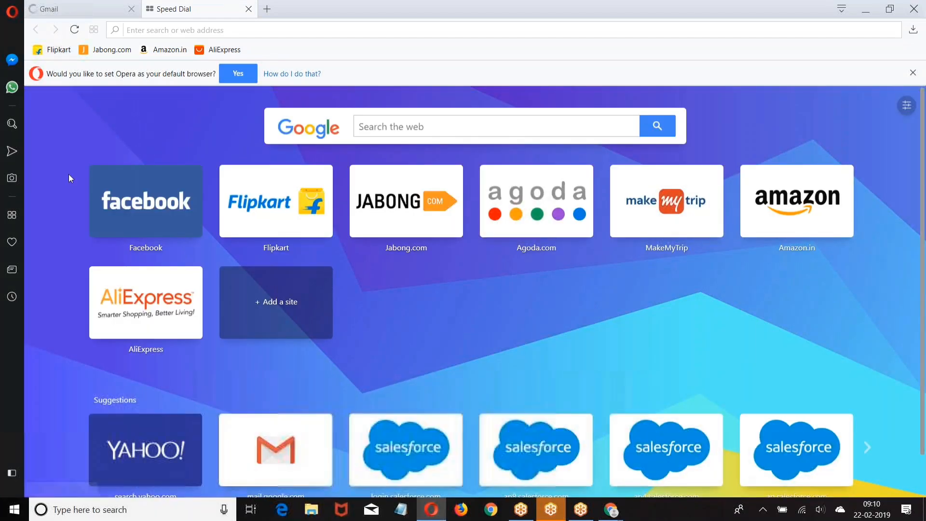
left_click(162, 29)
type("login.salesforce.com")
key("Return")
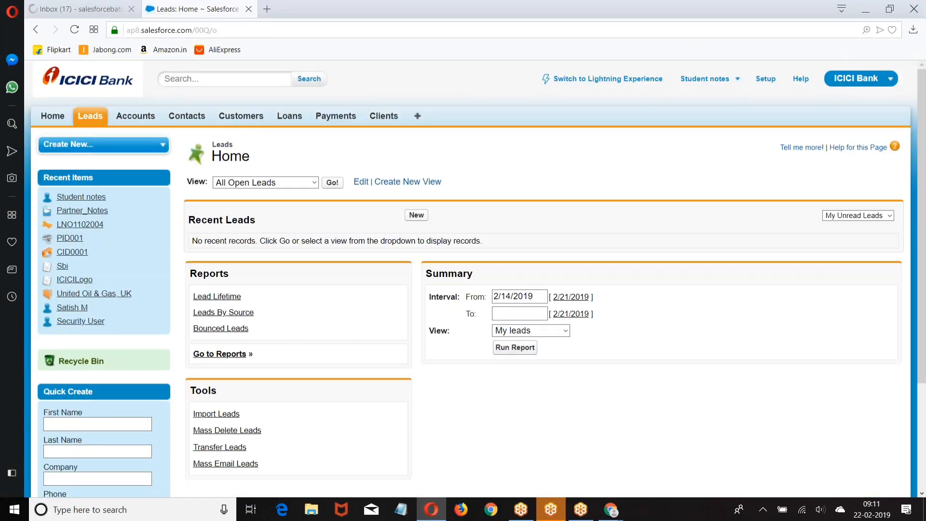
left_click(244, 118)
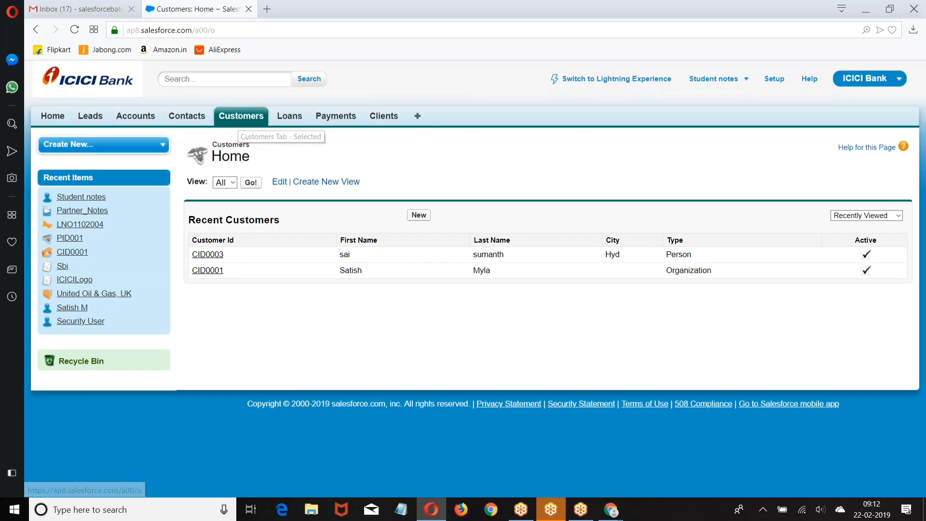
Step: Switch to the administrator's Salesforce session in Chrome and open the Profiles list under Manage Users
mouse_move(611, 510)
left_click(582, 473)
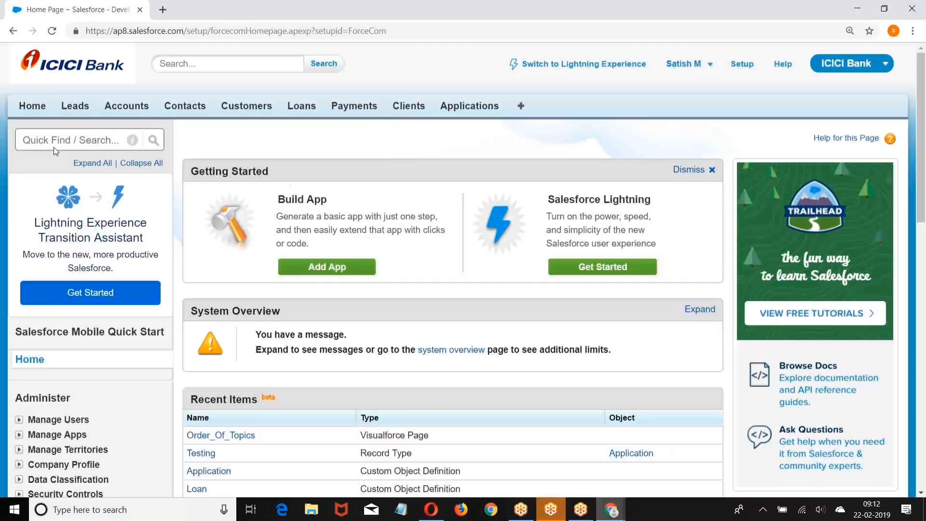
scroll(50, 124, "down", 3)
scroll(29, 145, "down", 4)
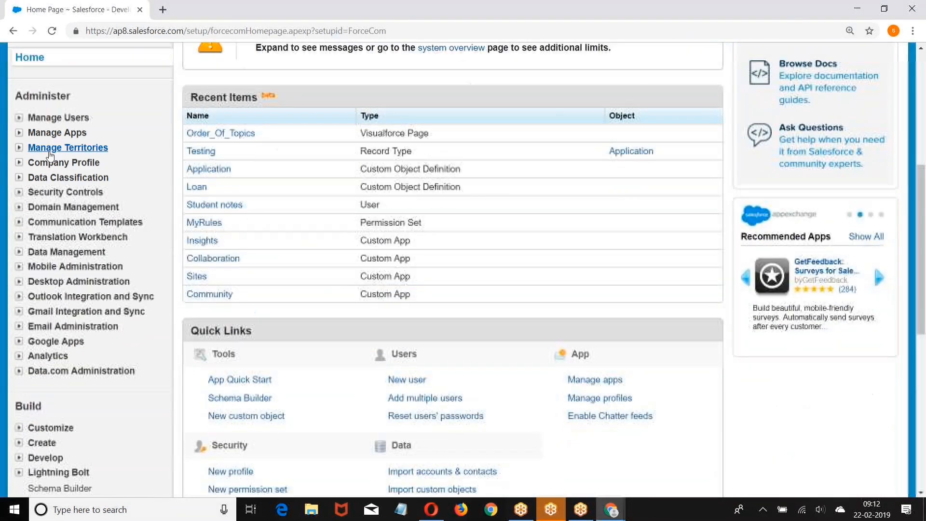
left_click(21, 121)
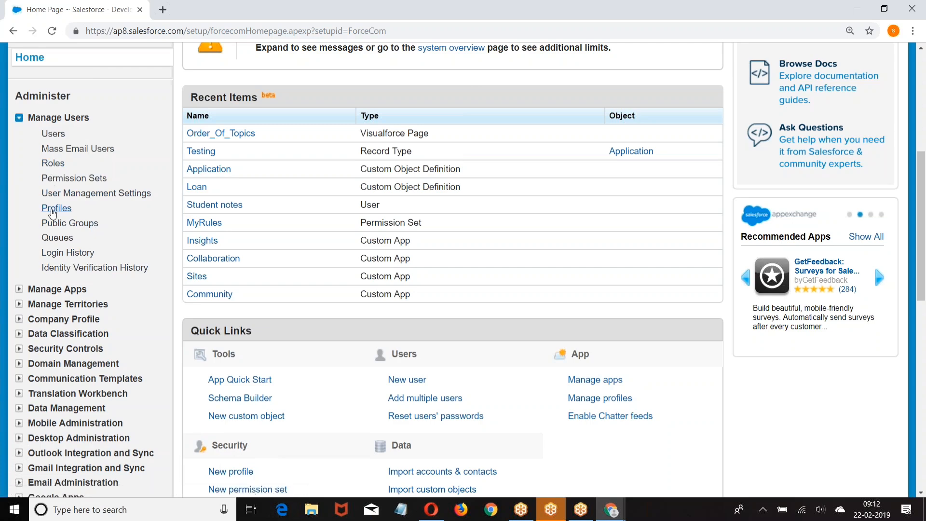
left_click(54, 211)
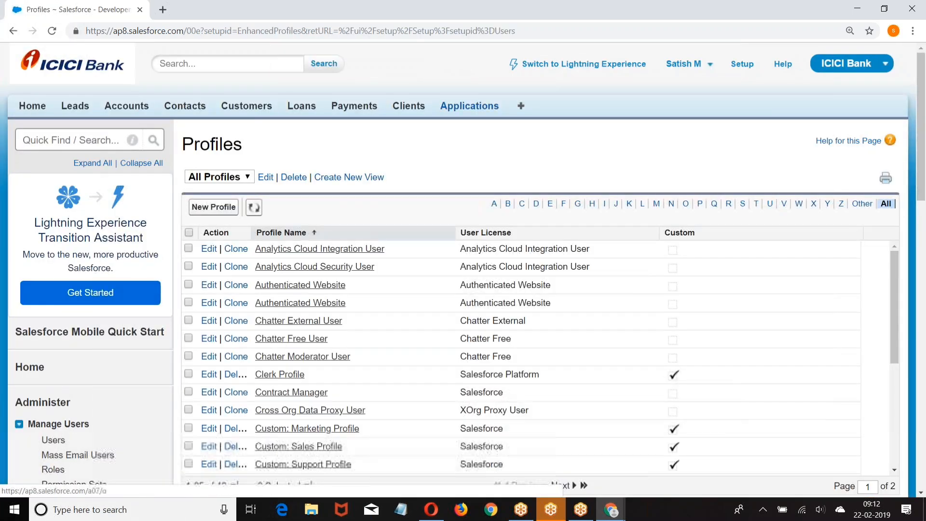
Step: Filter the profiles by the letter S and open the custom Student profile for editing
left_click(743, 203)
scroll(345, 267, "down", 1)
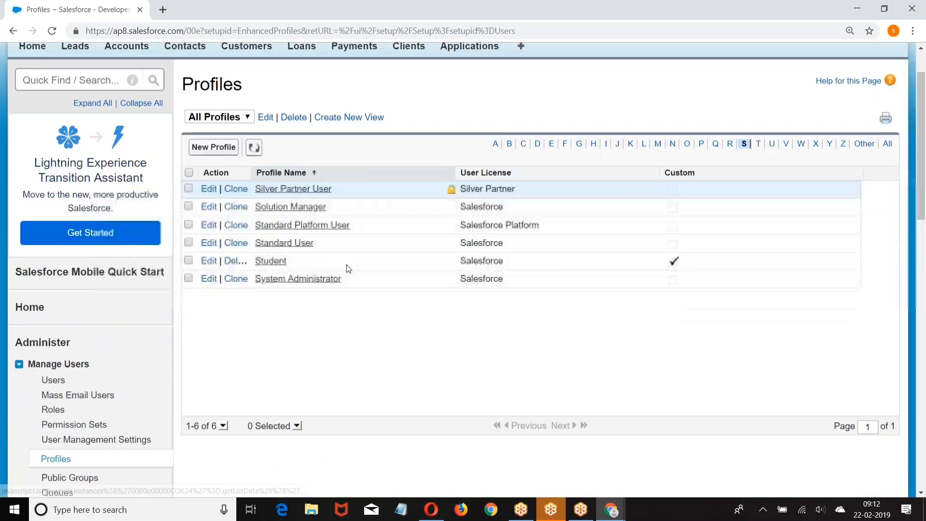
left_click(209, 264)
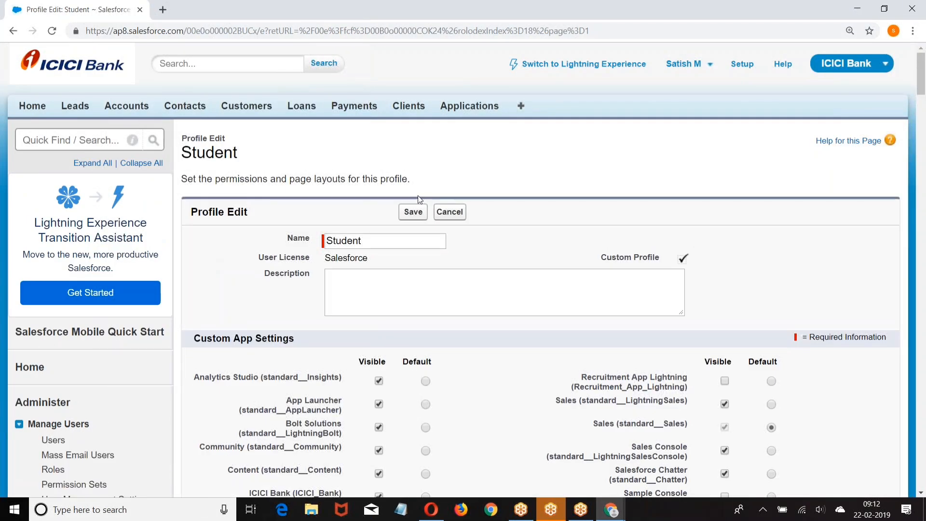
Step: Find "customize app" on the Student profile to check its Customize Application permission
scroll(418, 195, "down", 10)
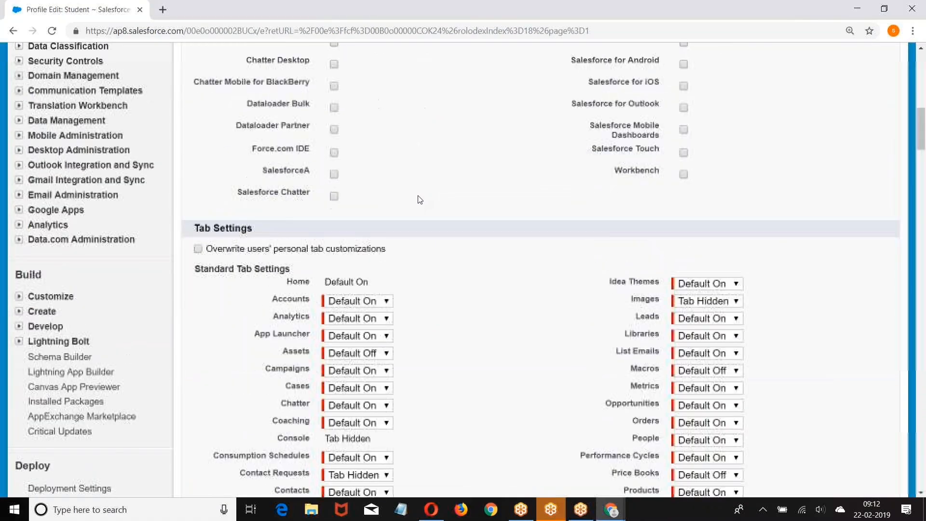
scroll(419, 198, "down", 15)
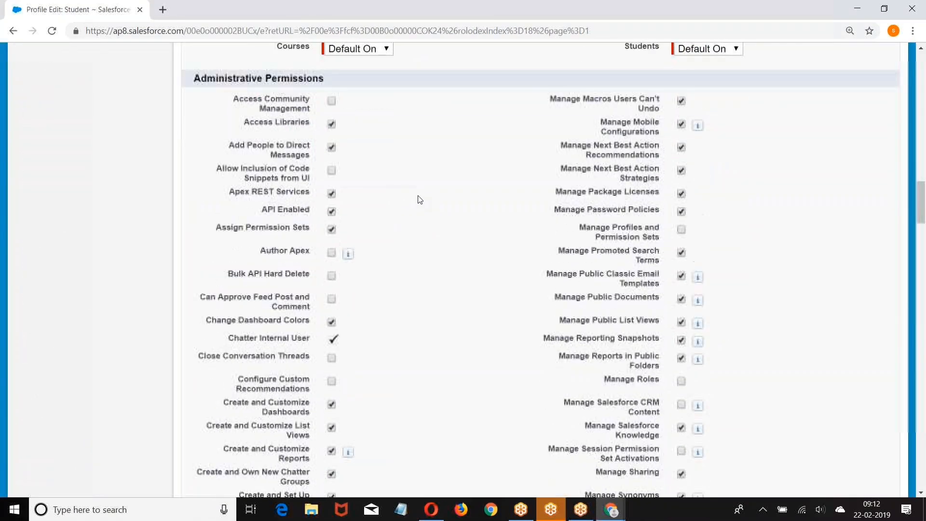
key("ctrl+f")
type("custo")
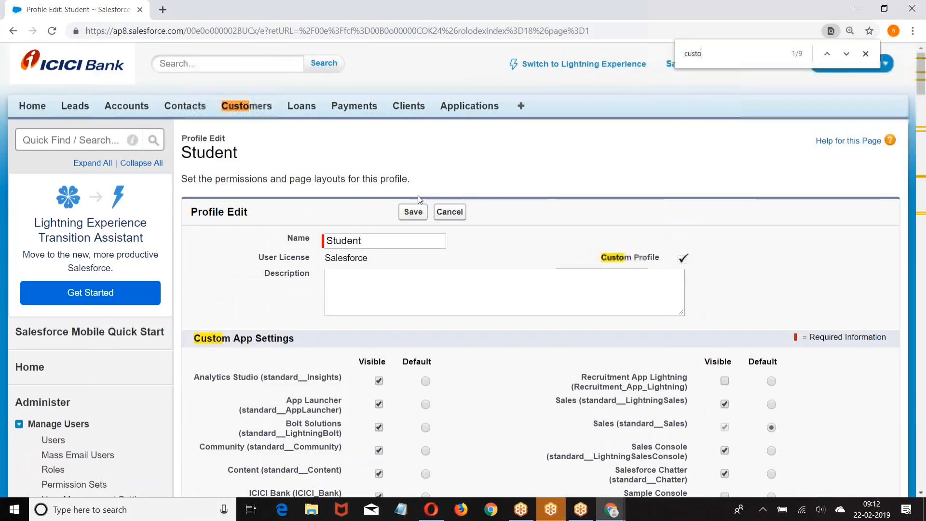
type("mize app")
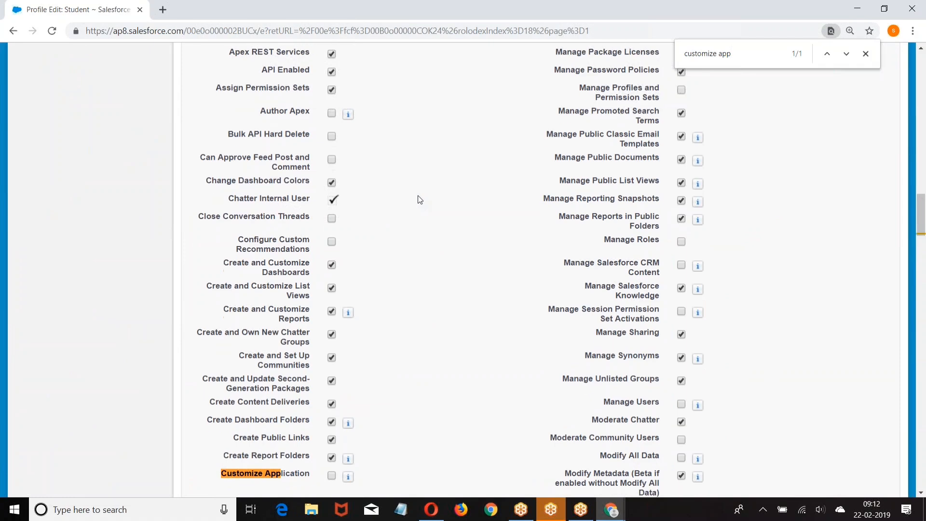
scroll(415, 207, "down", 5)
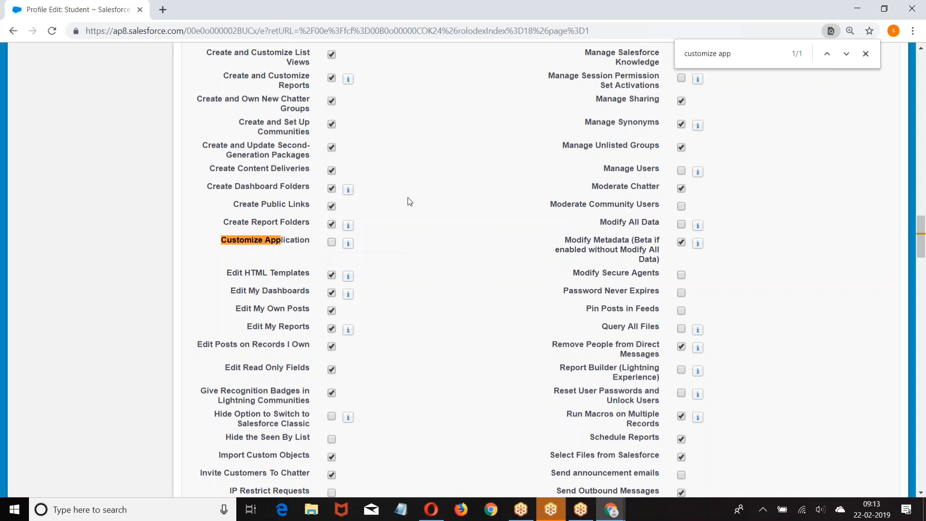
Step: Examine the Student profile's Standard Object Permissions and Custom Object Permissions
scroll(409, 201, "down", 4)
scroll(408, 199, "down", 15)
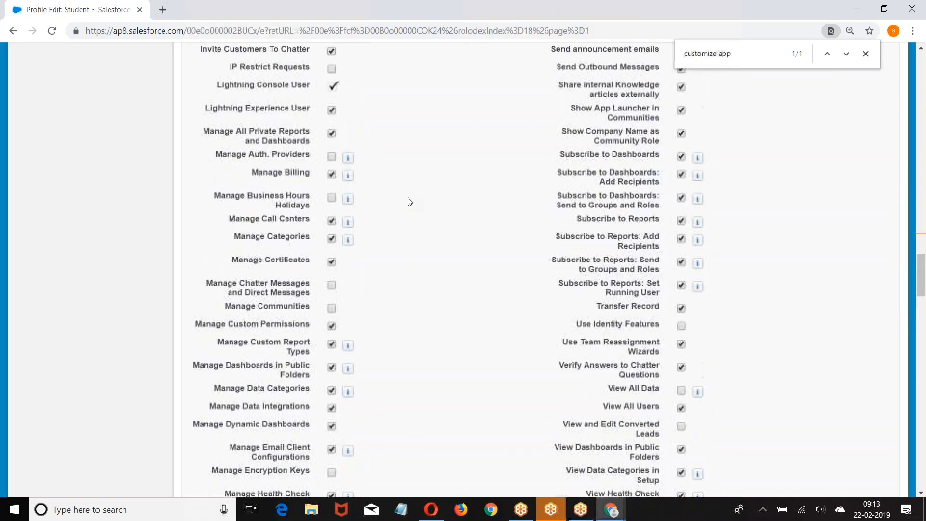
scroll(408, 200, "down", 20)
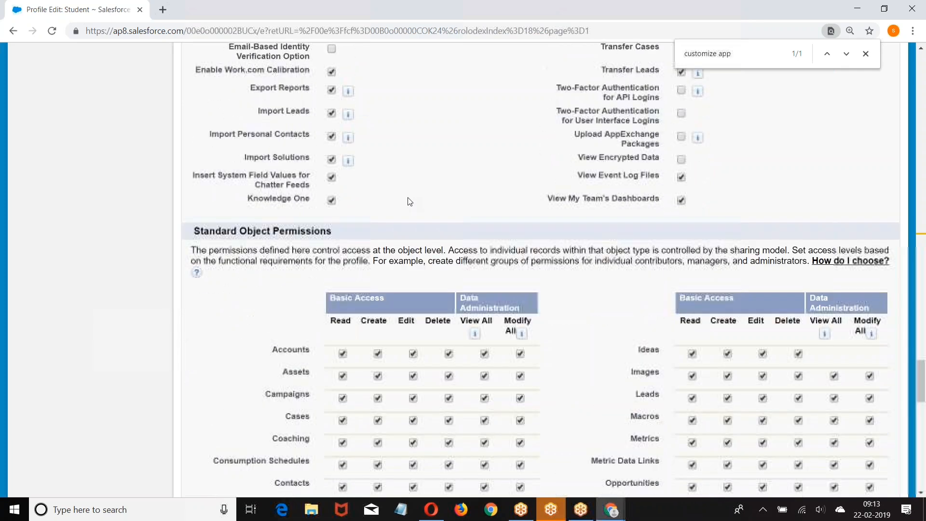
scroll(407, 197, "down", 2)
scroll(407, 197, "up", 4)
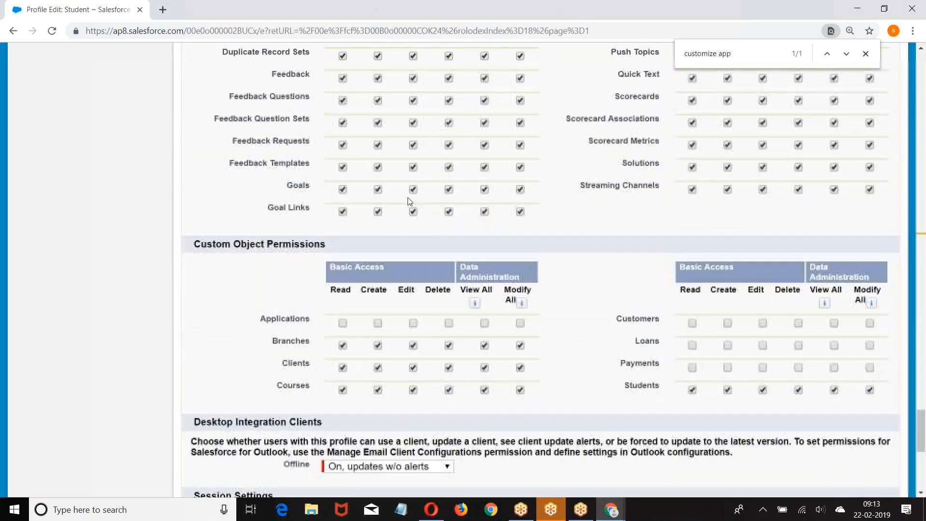
Step: Switch to the student account's session in Opera and open the Custom Objects list in Setup
left_click(431, 510)
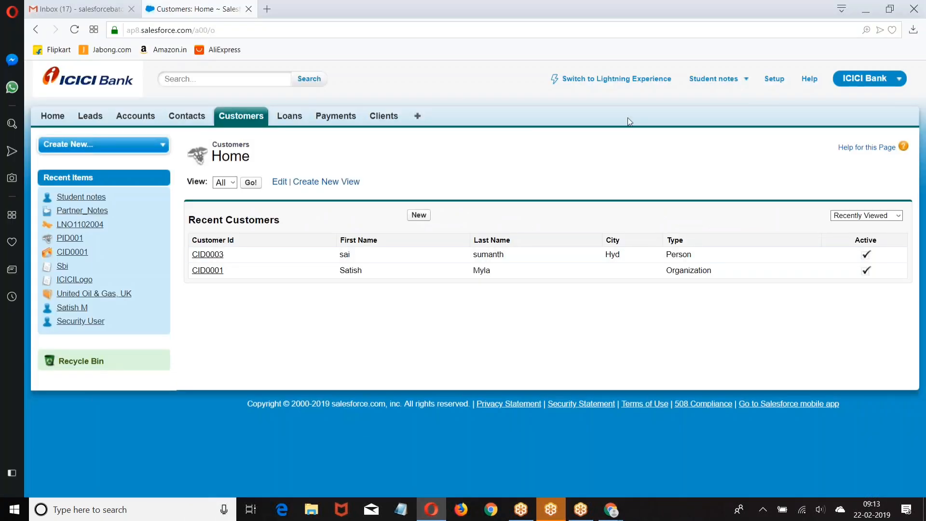
left_click(773, 80)
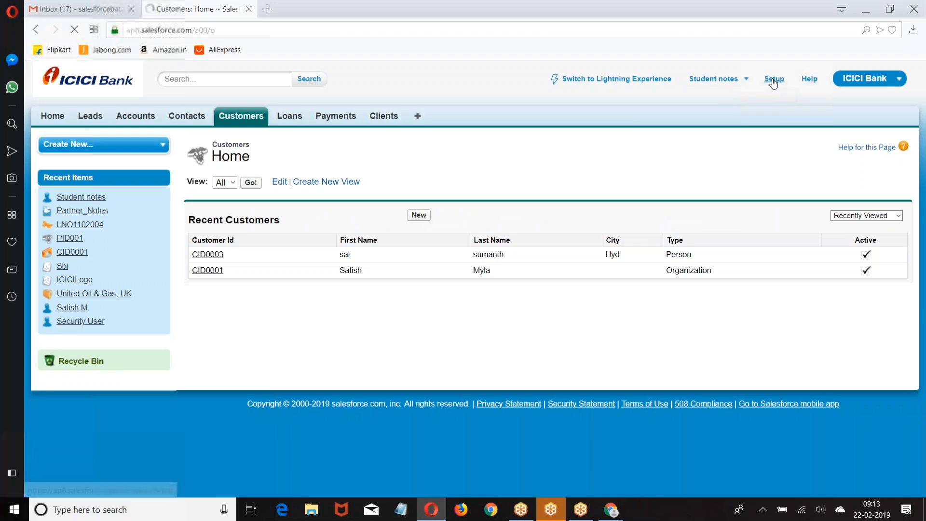
scroll(87, 234, "down", 4)
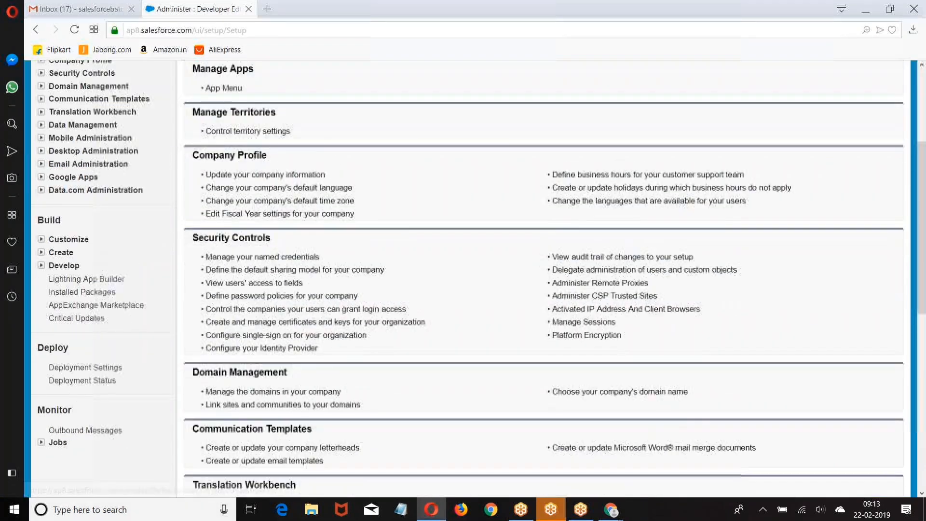
scroll(87, 234, "down", 1)
left_click(61, 195)
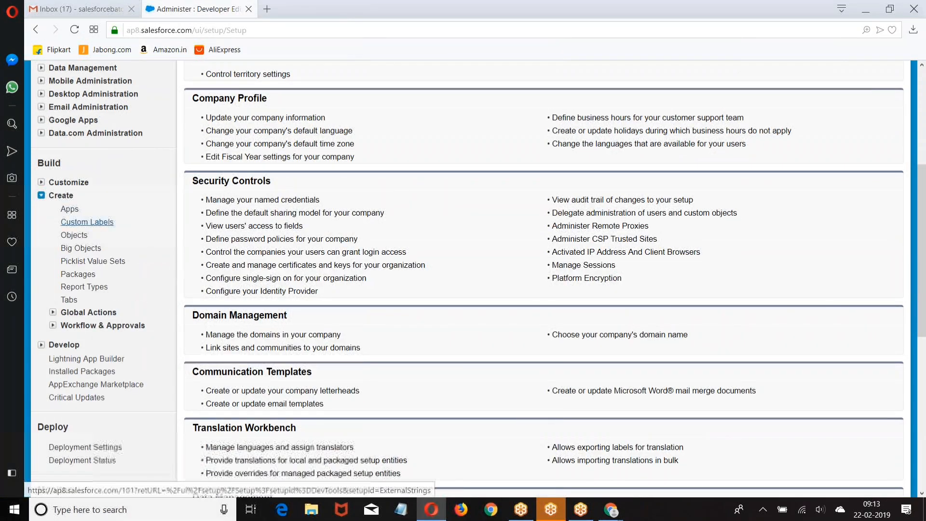
left_click(75, 235)
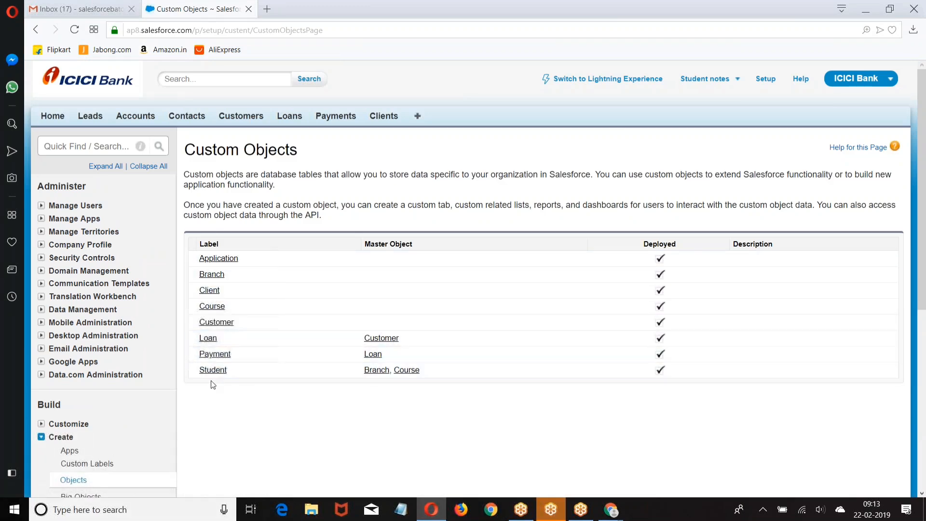
Step: Open the Visualforce Pages list in the student account's Setup and look over the listed pages
scroll(85, 324, "down", 5)
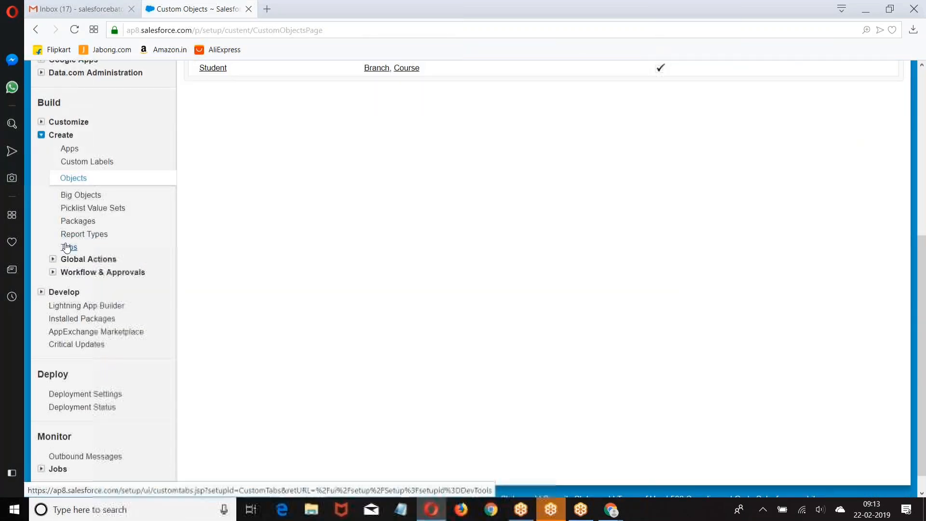
left_click(43, 292)
scroll(103, 253, "down", 3)
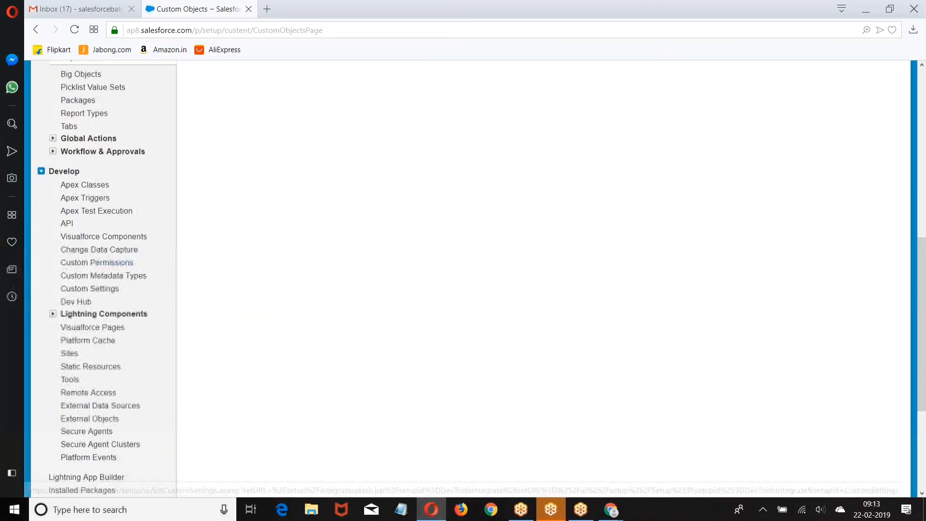
left_click(92, 327)
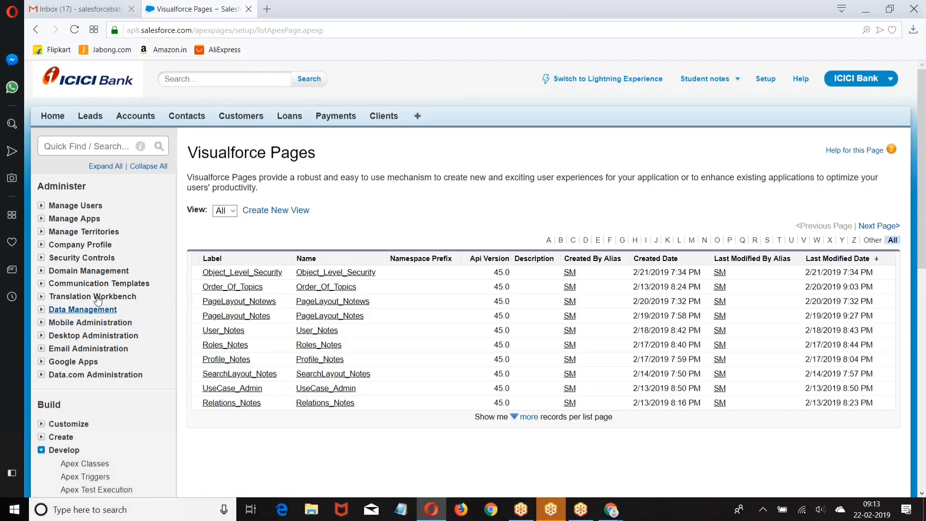
scroll(122, 210, "down", 4)
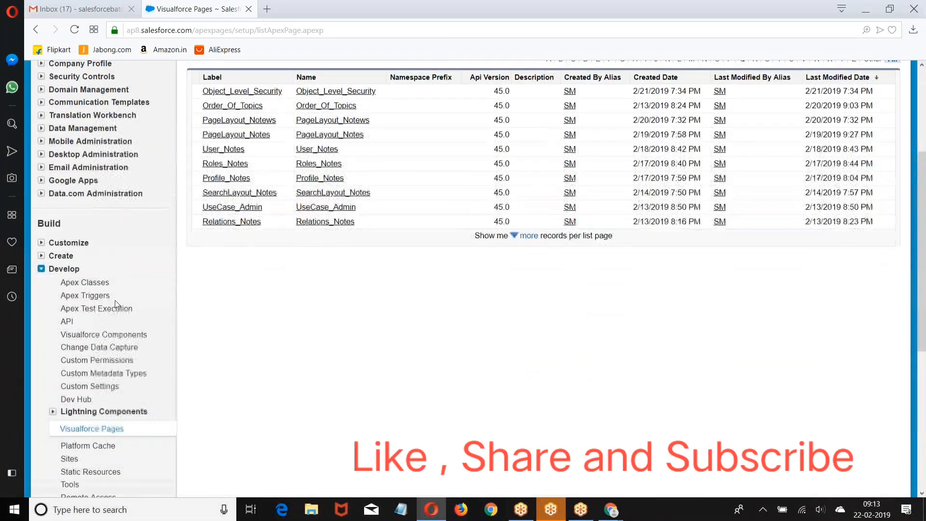
scroll(115, 301, "down", 1)
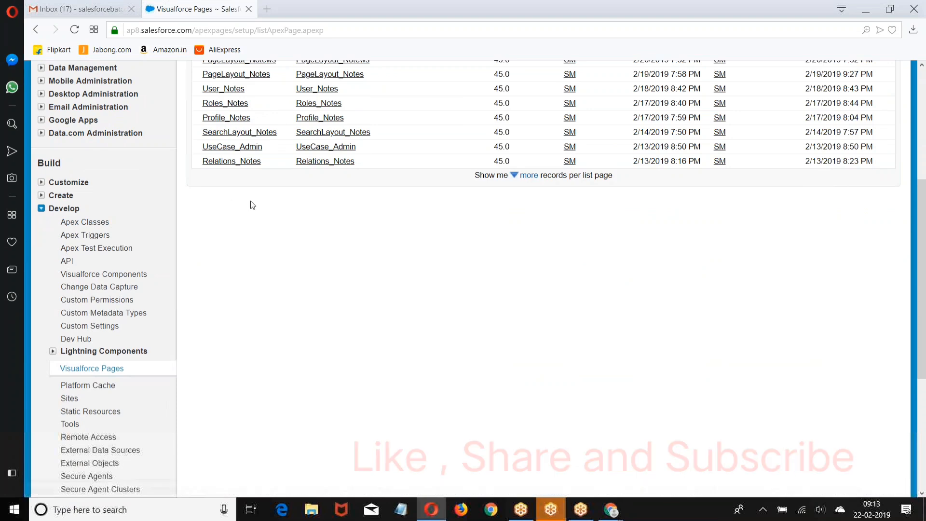
scroll(250, 205, "up", 2)
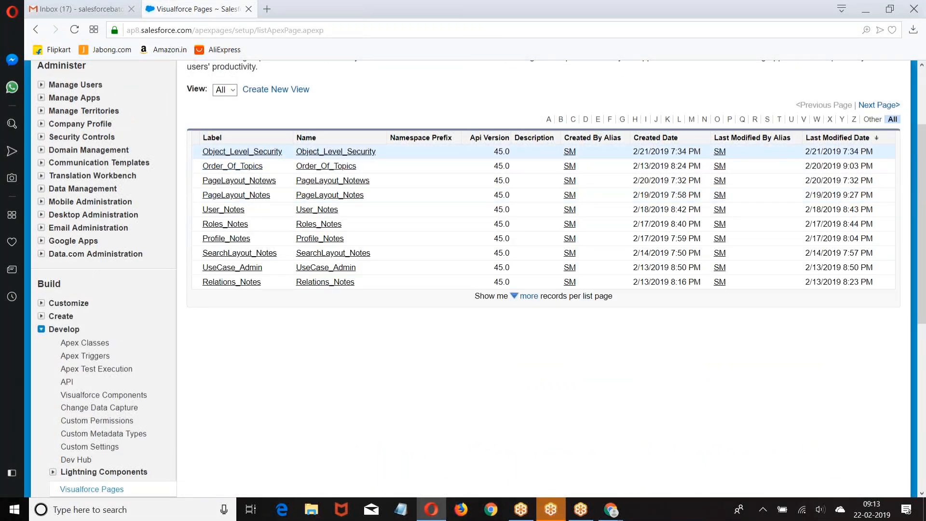
scroll(159, 227, "down", 1)
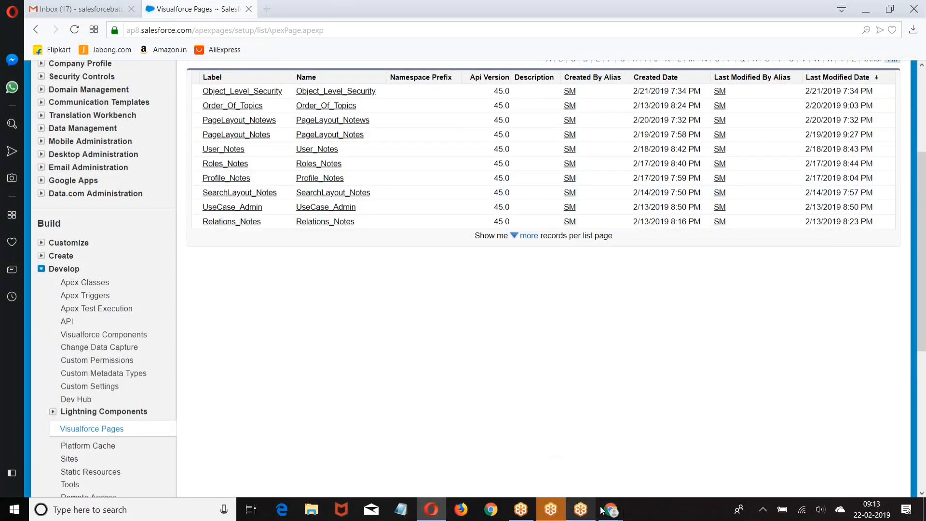
Step: Switch to the administrator's session in Chrome and examine the Student profile's Custom Object Permissions, including those for Customers, Loans and Payments
mouse_move(611, 510)
left_click(560, 468)
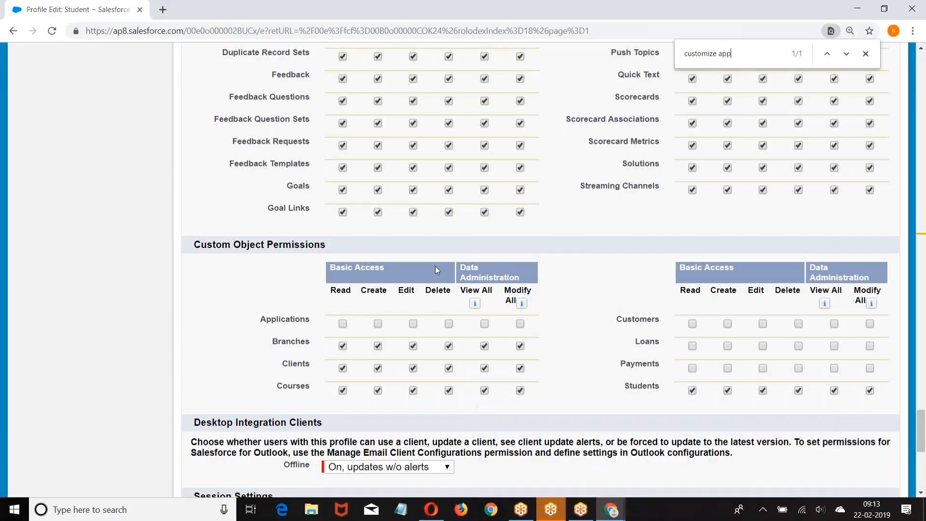
scroll(426, 265, "down", 3)
scroll(372, 111, "down", 1)
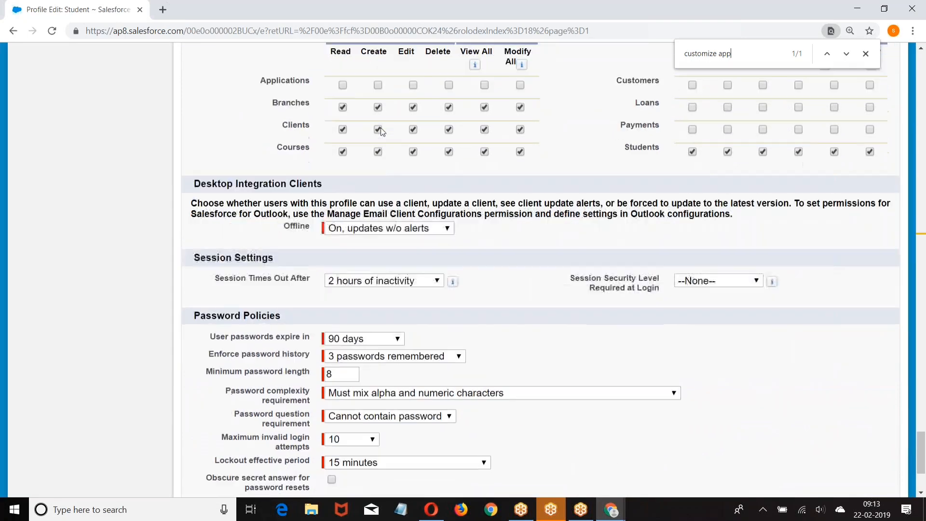
scroll(656, 147, "up", 1)
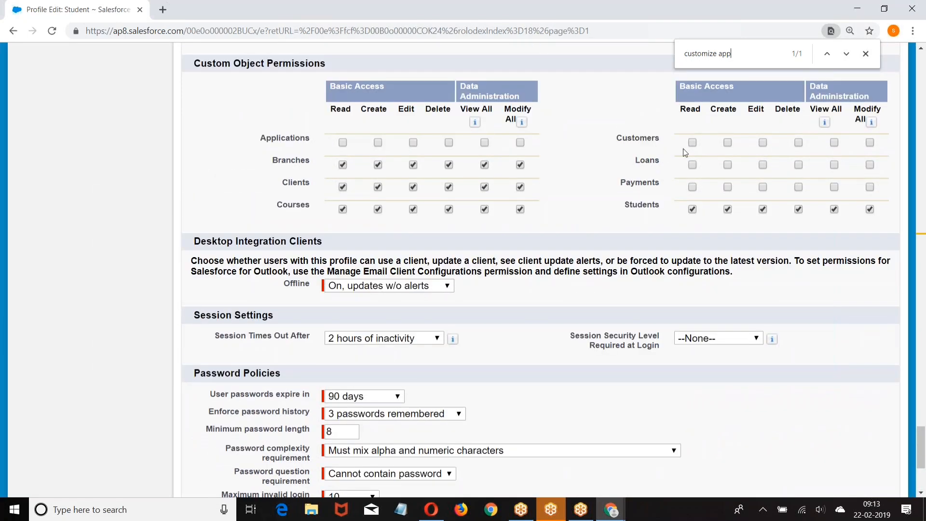
scroll(606, 161, "up", 20)
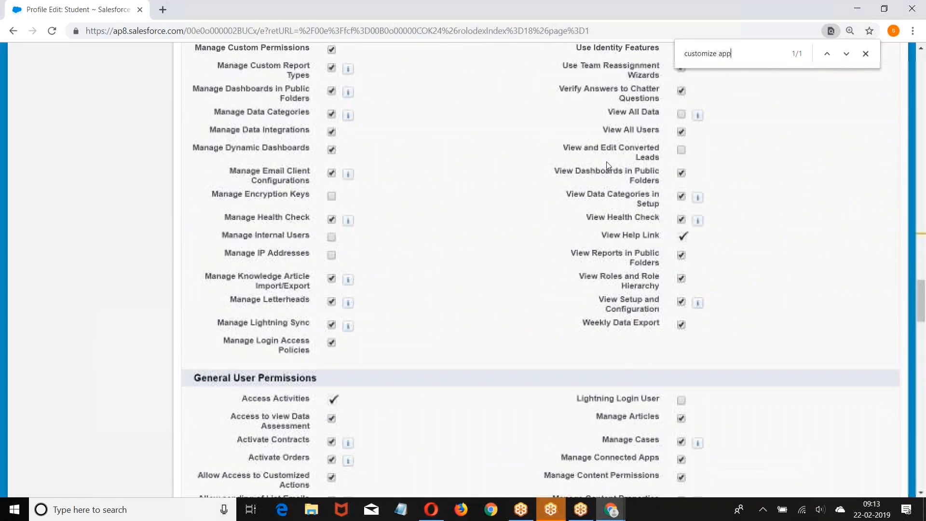
scroll(606, 161, "up", 20)
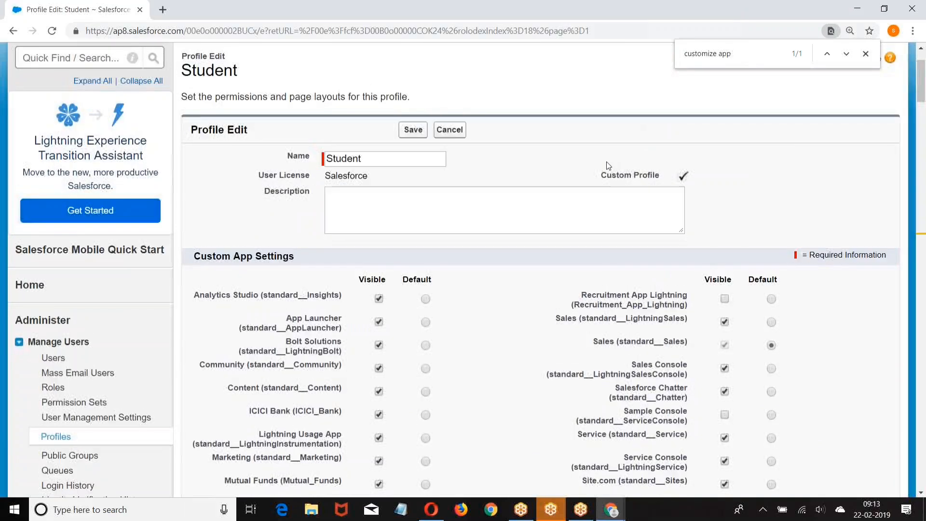
scroll(607, 162, "down", 20)
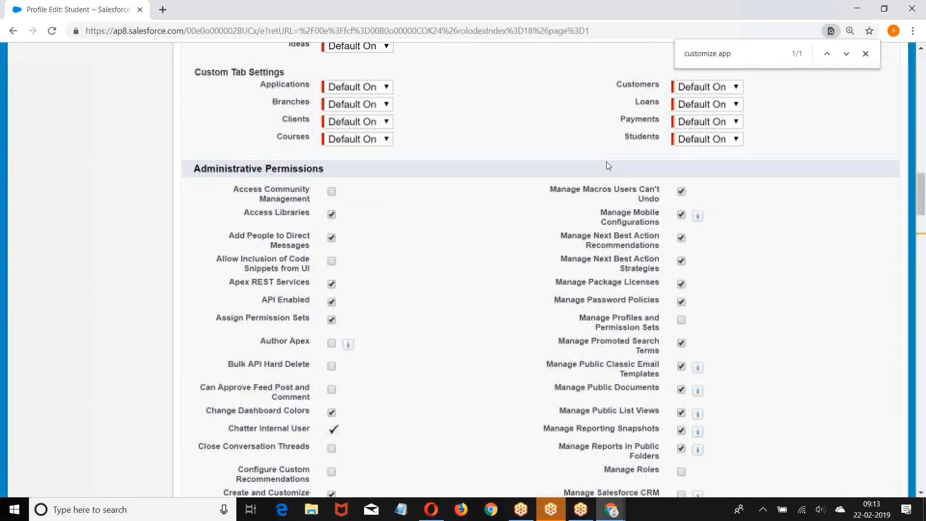
scroll(607, 161, "down", 20)
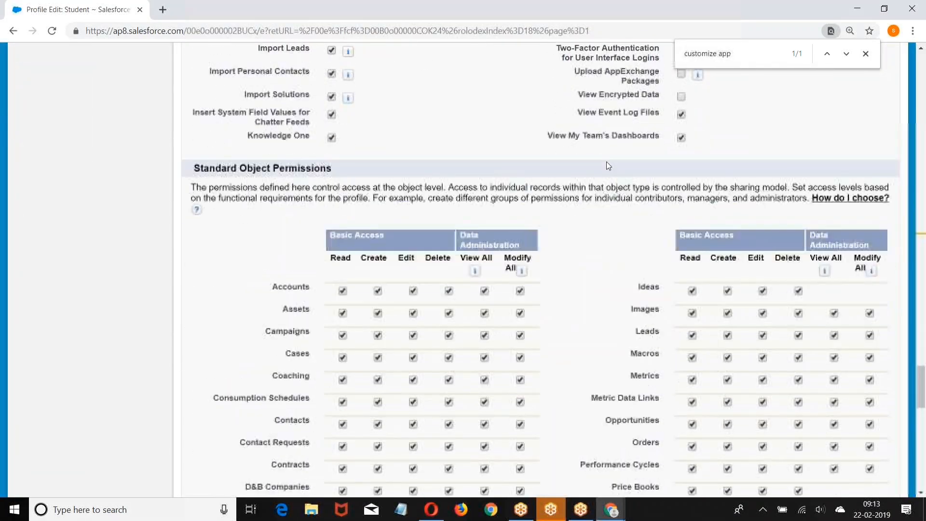
scroll(606, 162, "down", 8)
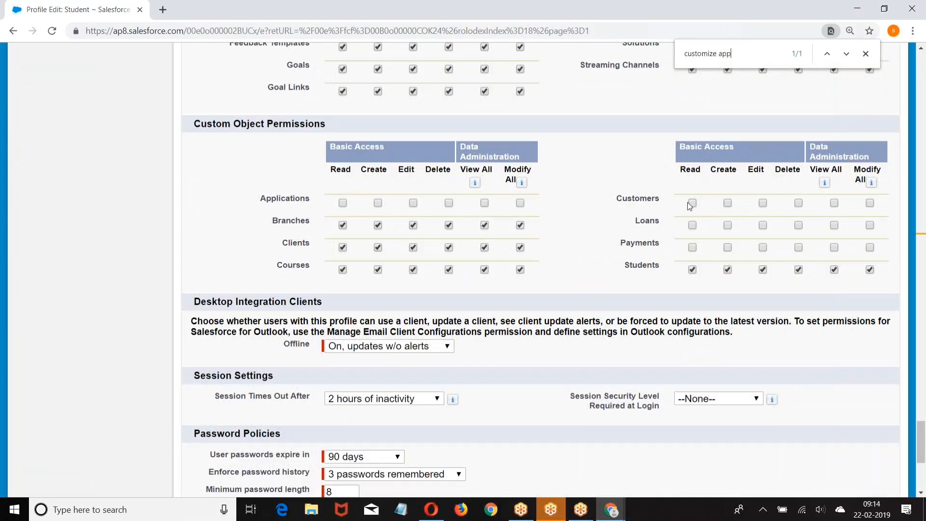
scroll(601, 236, "down", 4)
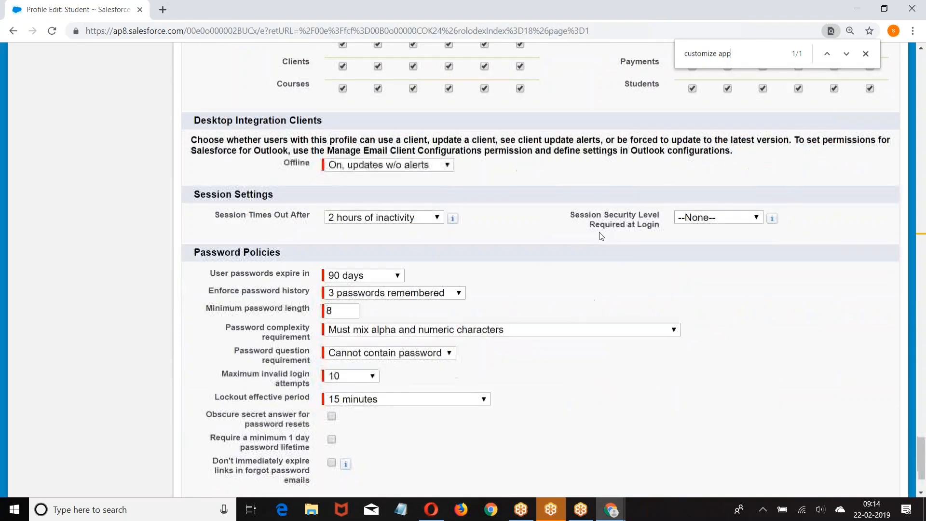
scroll(602, 236, "up", 2)
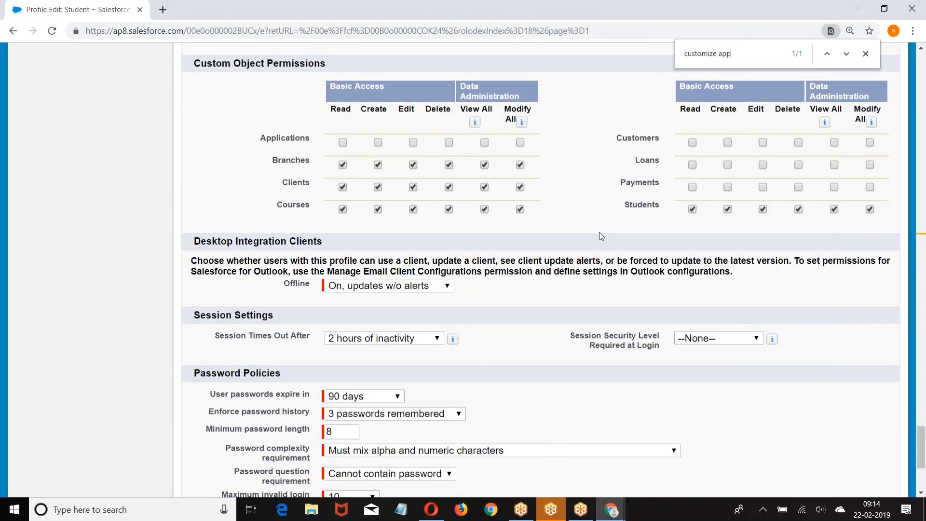
Step: Switch to the student account's session in Opera and open a new Customer record form to test create access
left_click(432, 510)
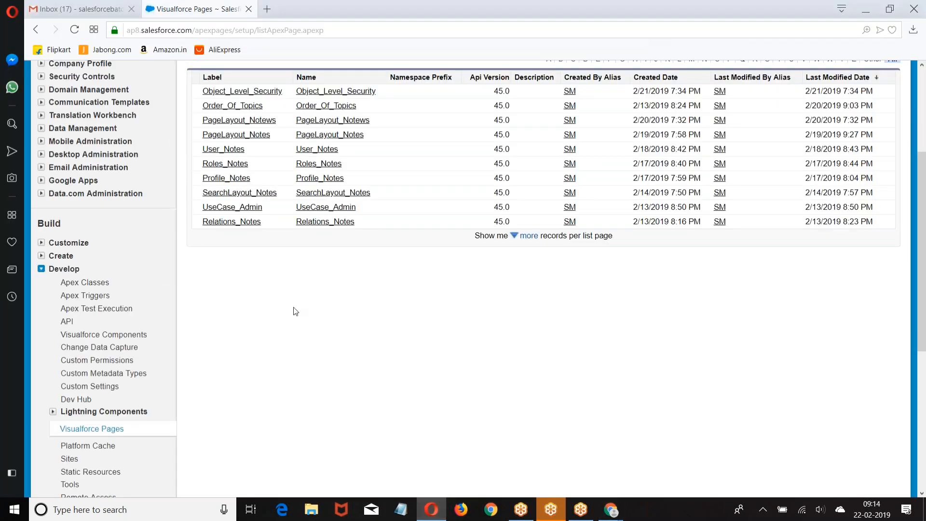
left_click(763, 81)
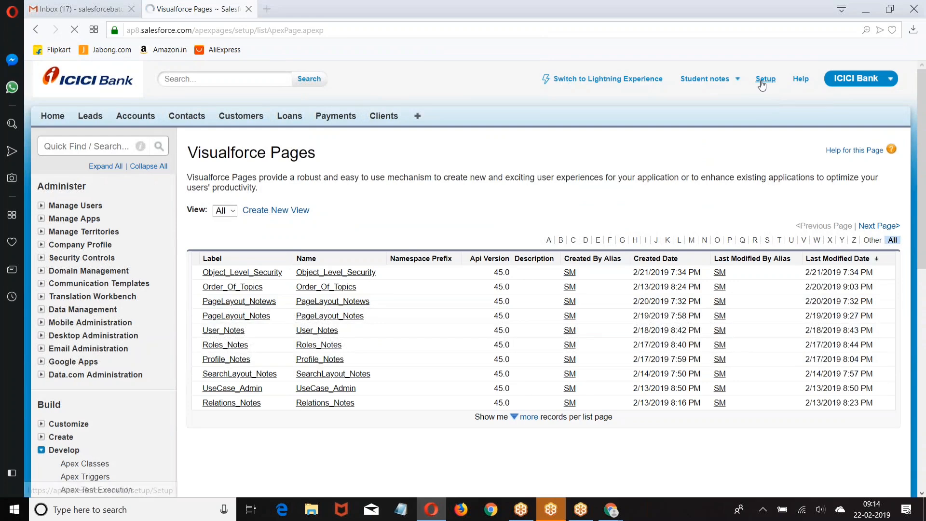
left_click(231, 120)
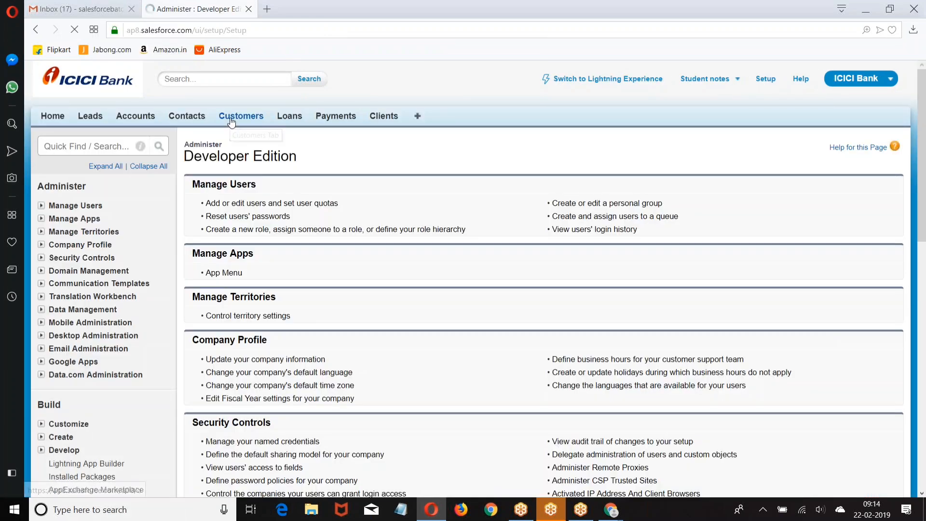
left_click(419, 217)
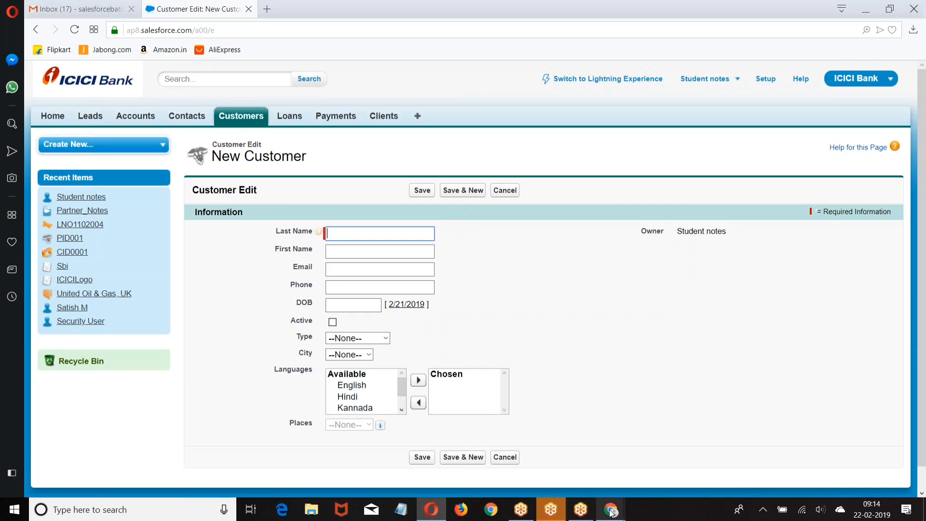
Step: Return to the administrator's session in Chrome and open the active student user's record from the Users list
mouse_move(611, 510)
left_click(577, 449)
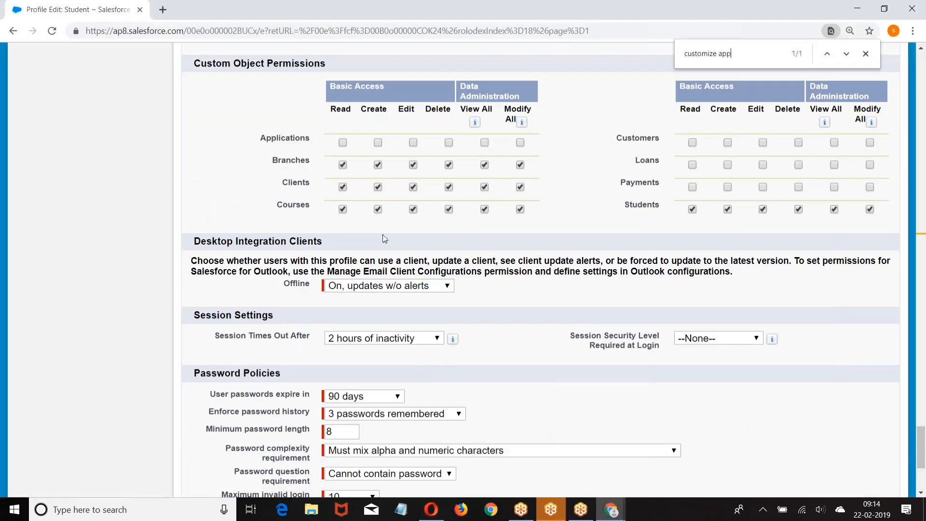
scroll(410, 414, "up", 20)
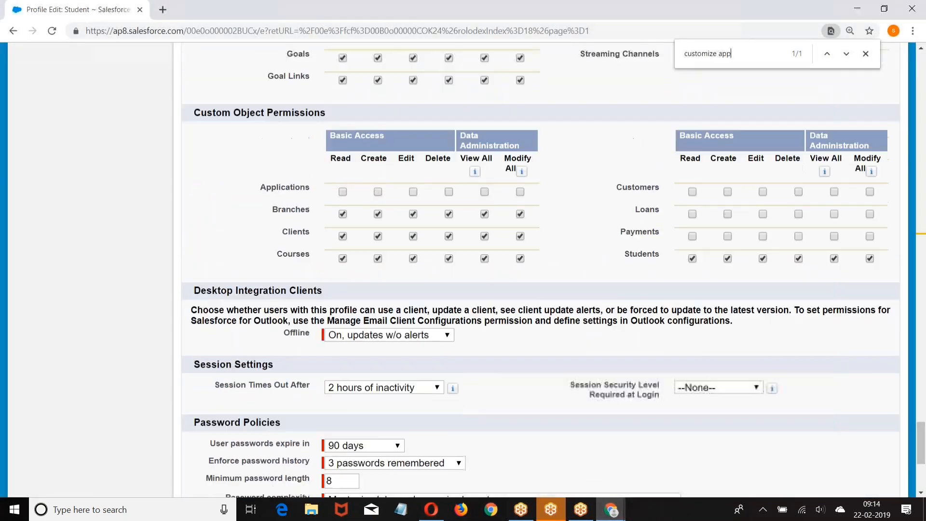
scroll(78, 252, "up", 20)
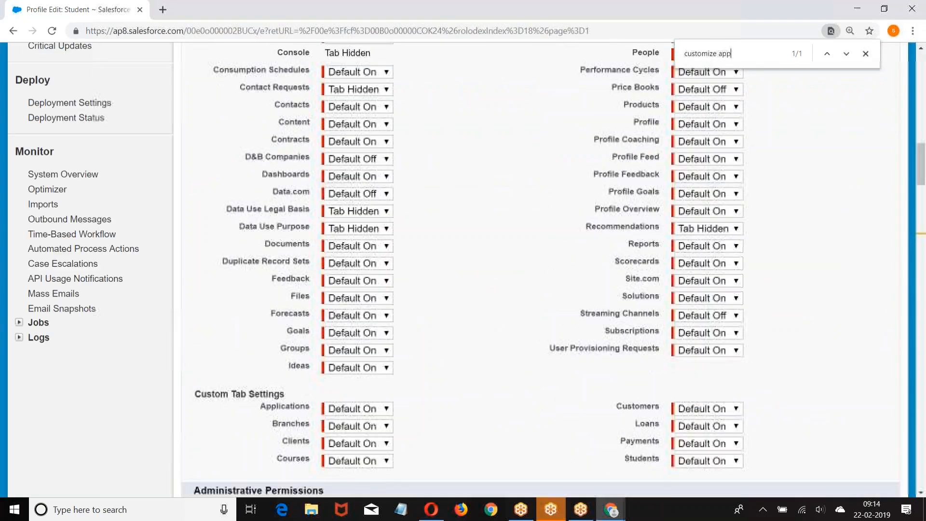
left_click(53, 236)
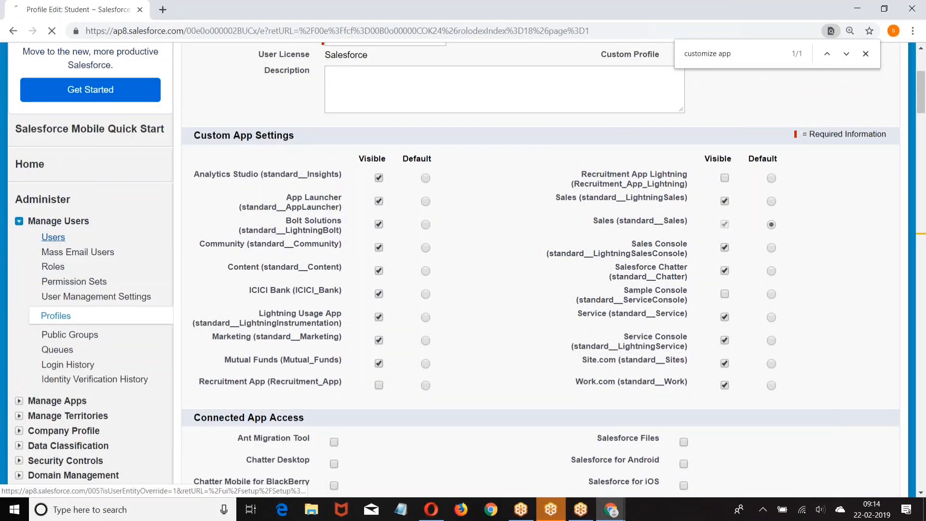
scroll(367, 239, "down", 3)
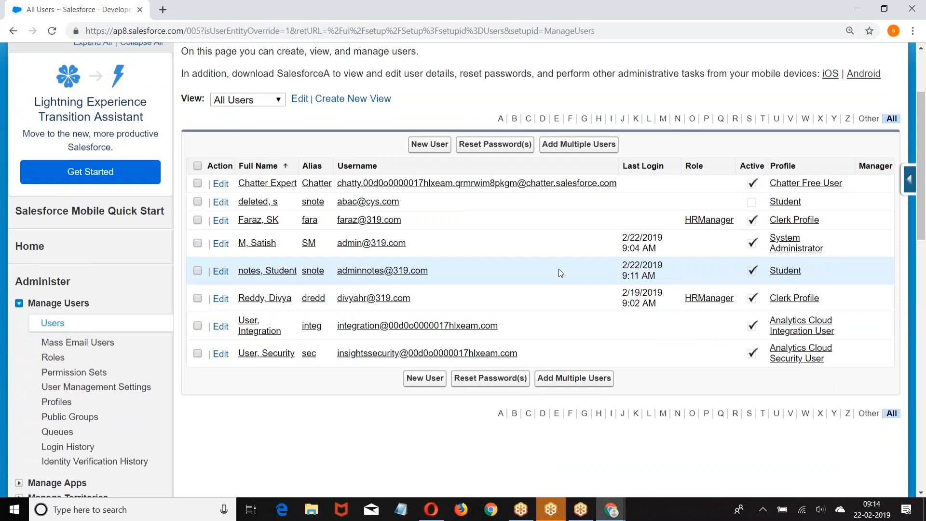
left_click(246, 271)
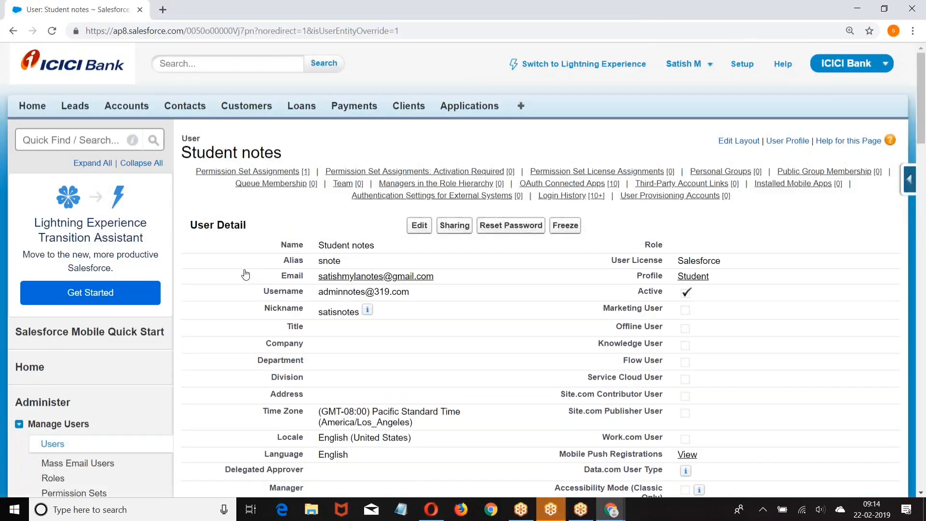
Step: Delete the MyRules permission set assignment from the student user and confirm the removal
scroll(317, 234, "down", 1)
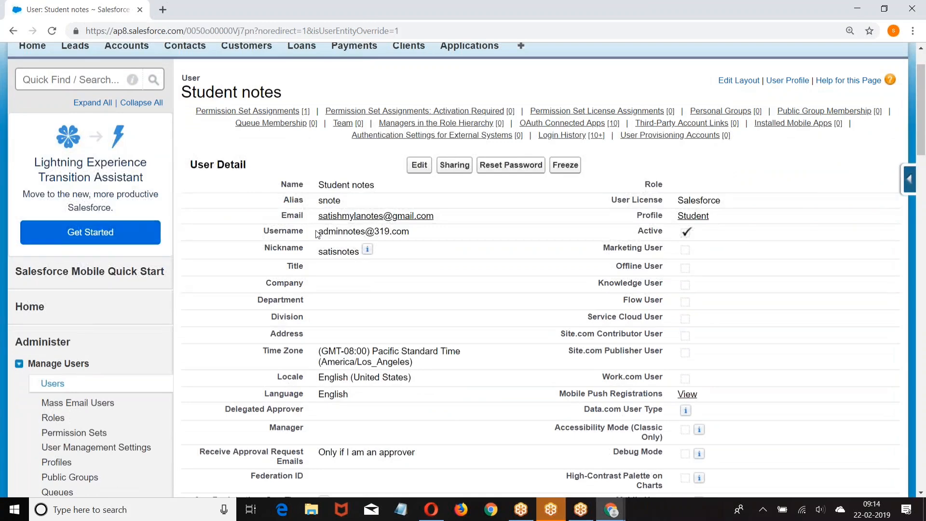
scroll(317, 234, "down", 13)
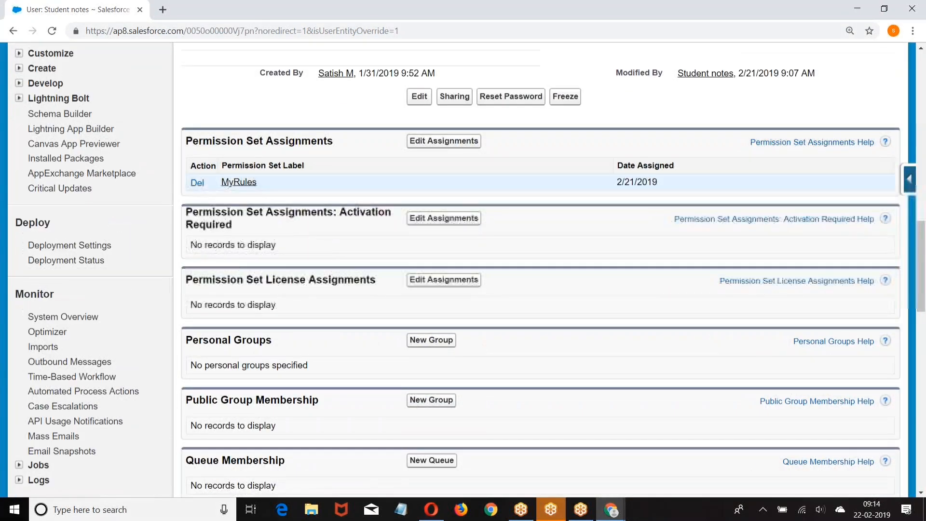
left_click(197, 183)
left_click(511, 101)
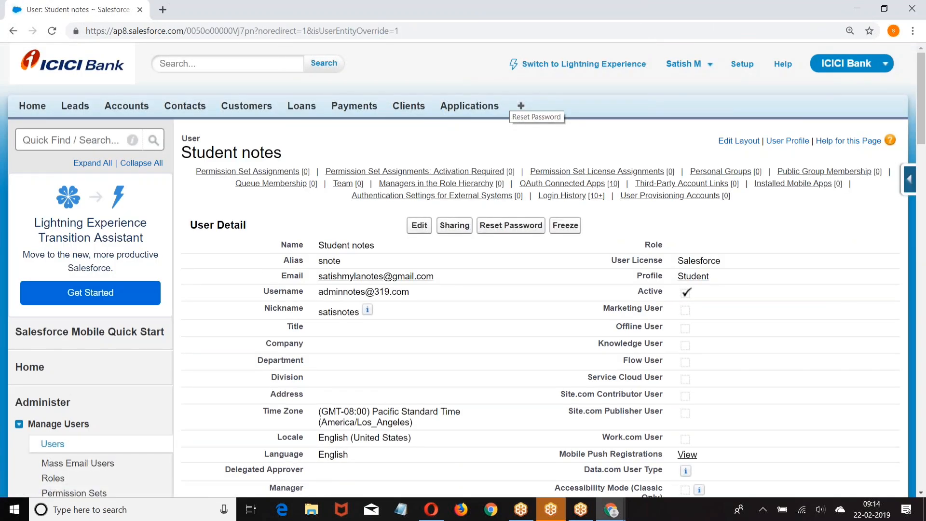
Step: Switch to the student account's session in Opera and reload the new Customer form to retest access
left_click(432, 509)
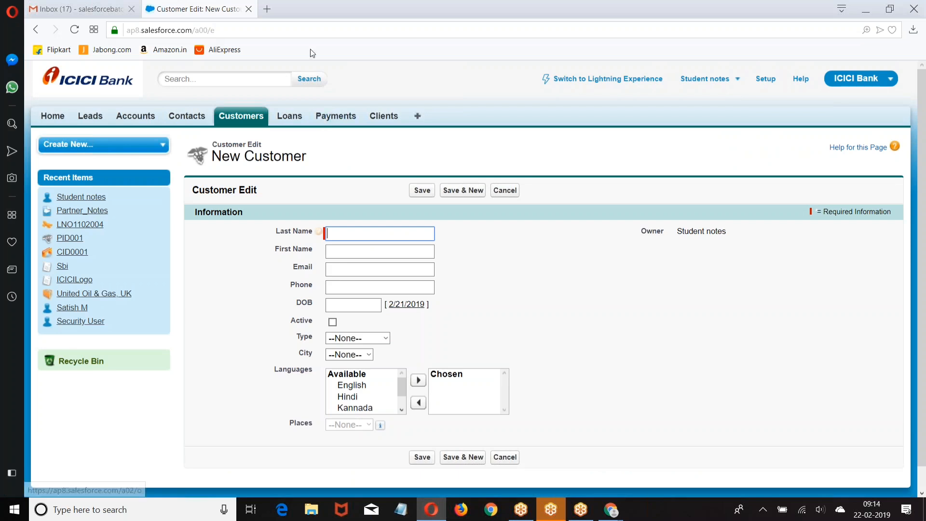
left_click(318, 30)
key("Return")
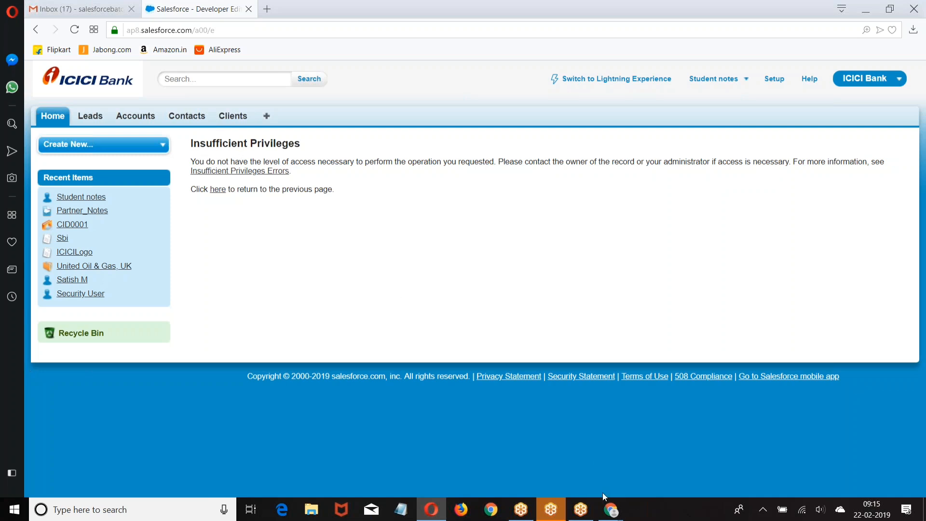
Step: Switch back to the administrator's session in Chrome and open the student user's assigned Student profile for editing
mouse_move(609, 509)
left_click(563, 444)
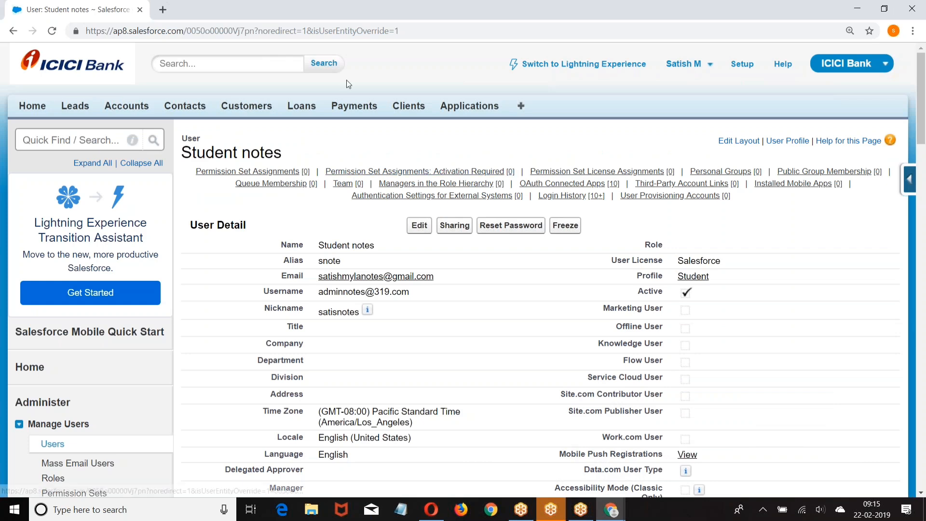
left_click(697, 279)
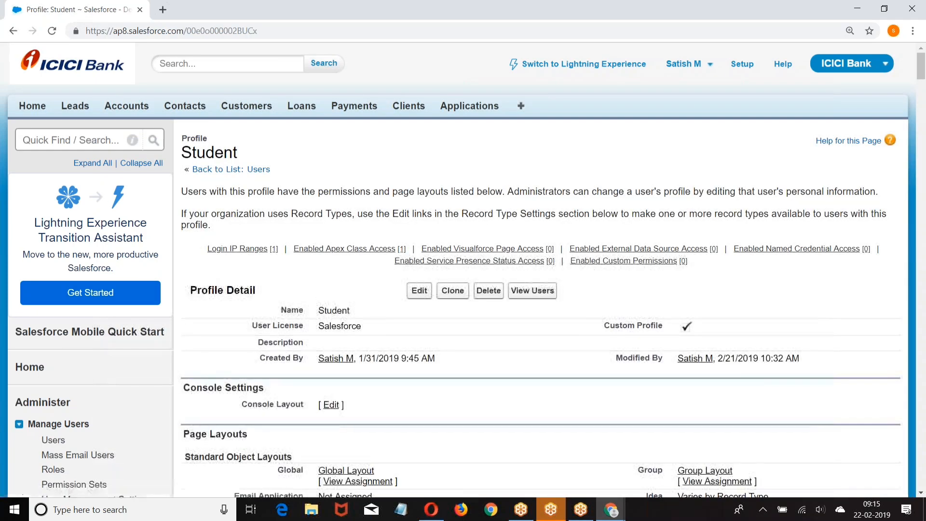
left_click(419, 292)
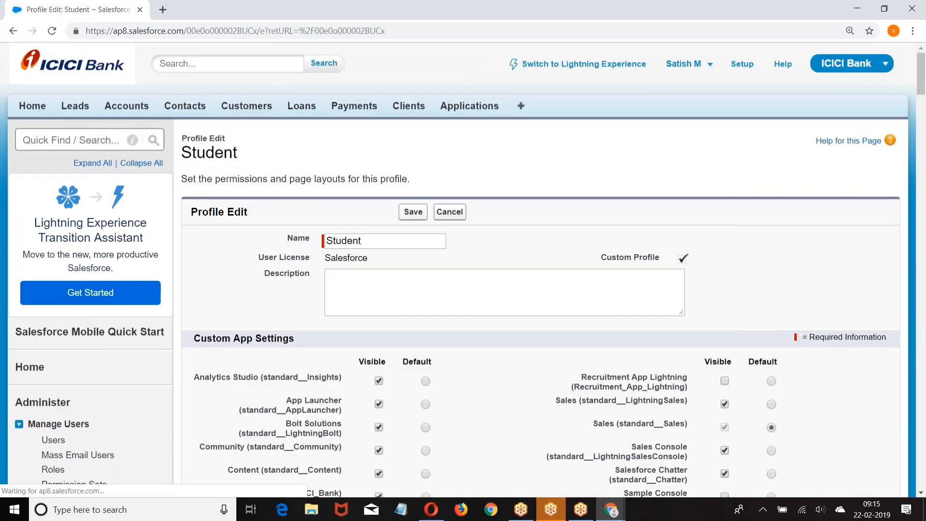
Step: Grant Read access on the Customers custom object in the Student profile and save the profile
scroll(459, 271, "down", 20)
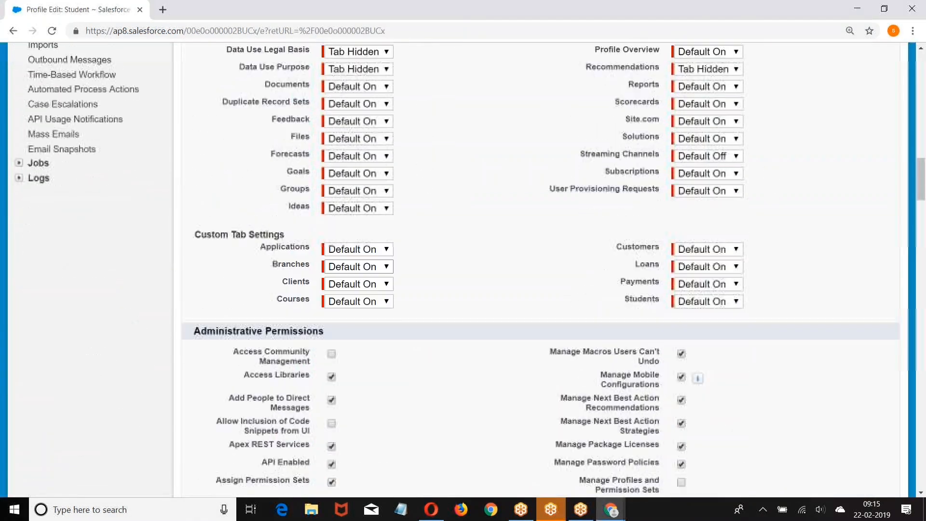
scroll(458, 271, "down", 20)
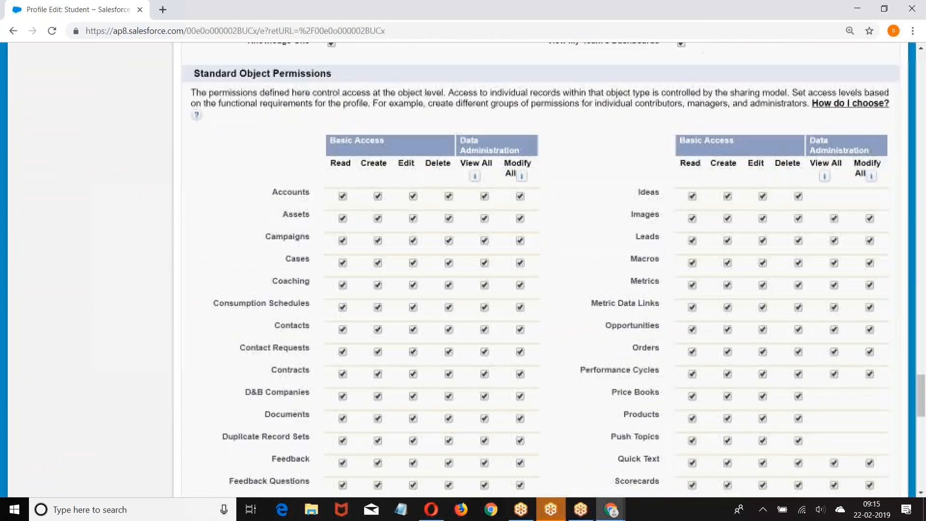
scroll(380, 282, "down", 4)
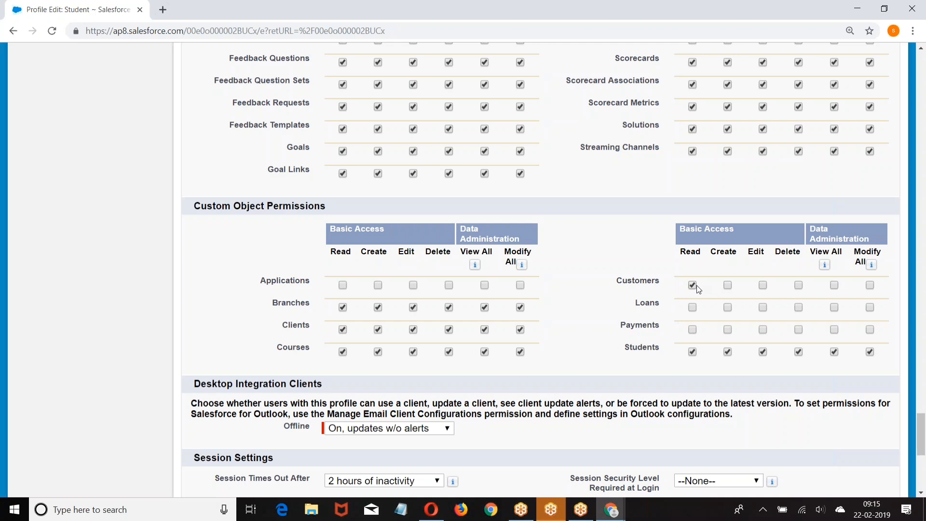
scroll(516, 338, "down", 8)
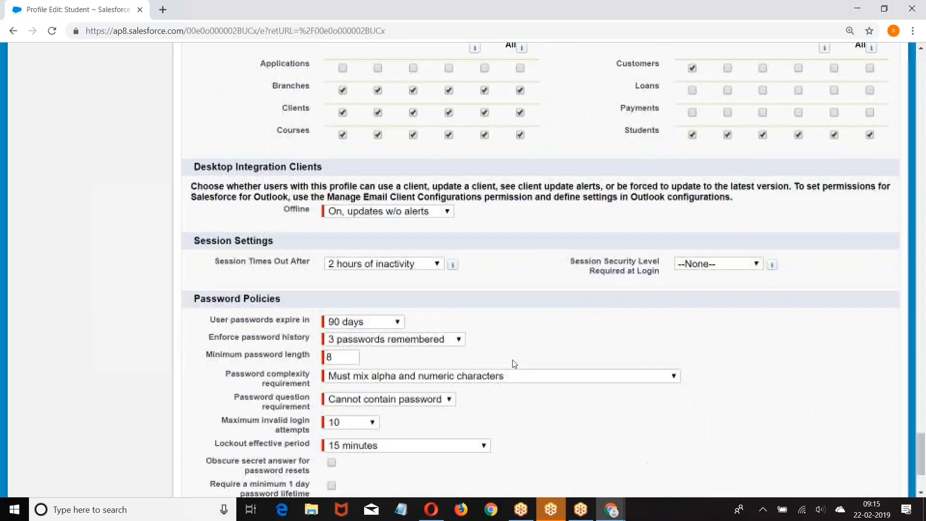
left_click(413, 424)
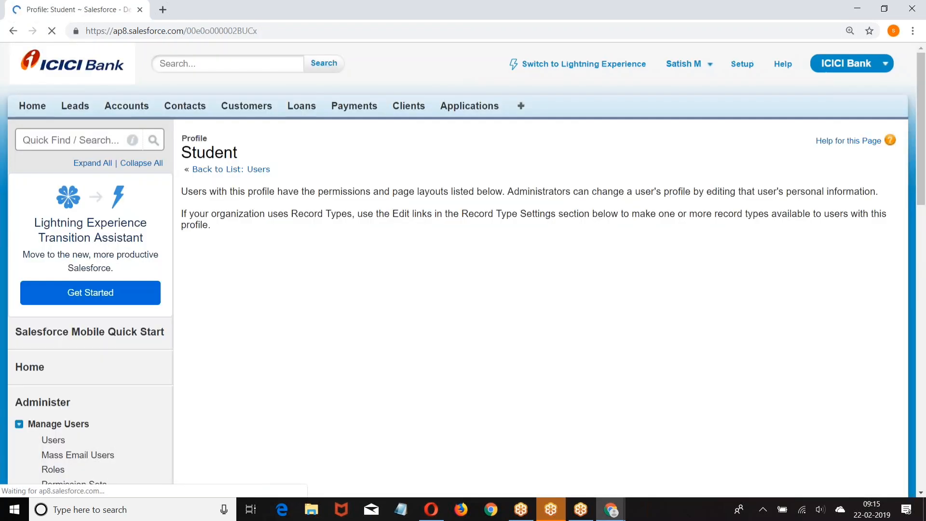
Step: Switch to the student account's session in Opera, list all Customers and open the first customer record to check read access
left_click(430, 510)
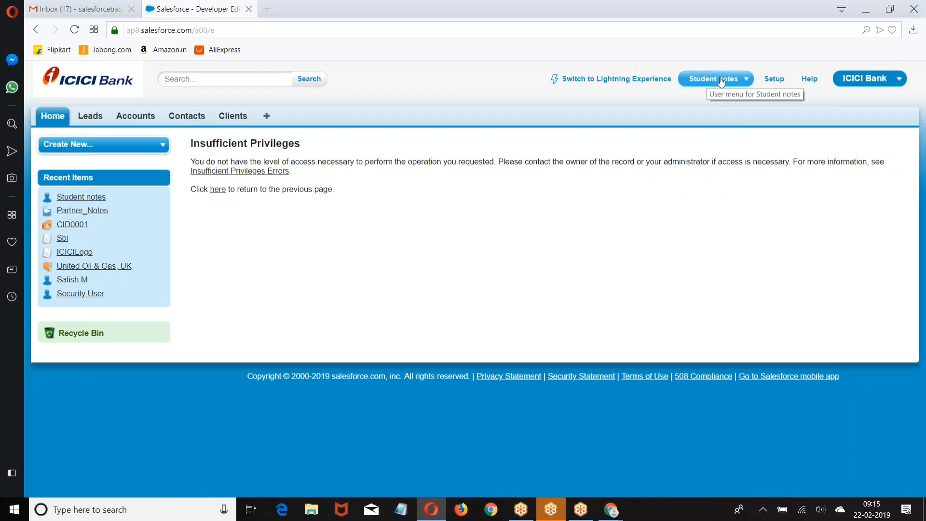
left_click(772, 78)
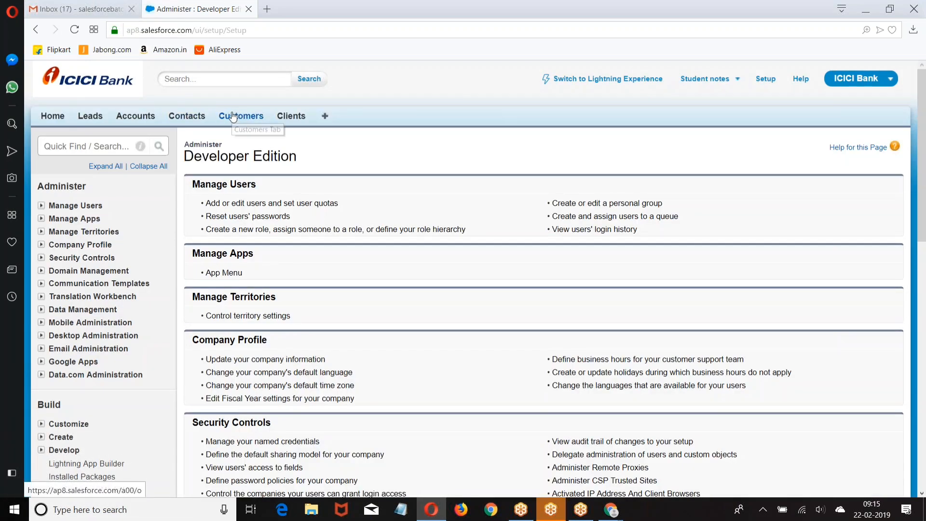
left_click(234, 117)
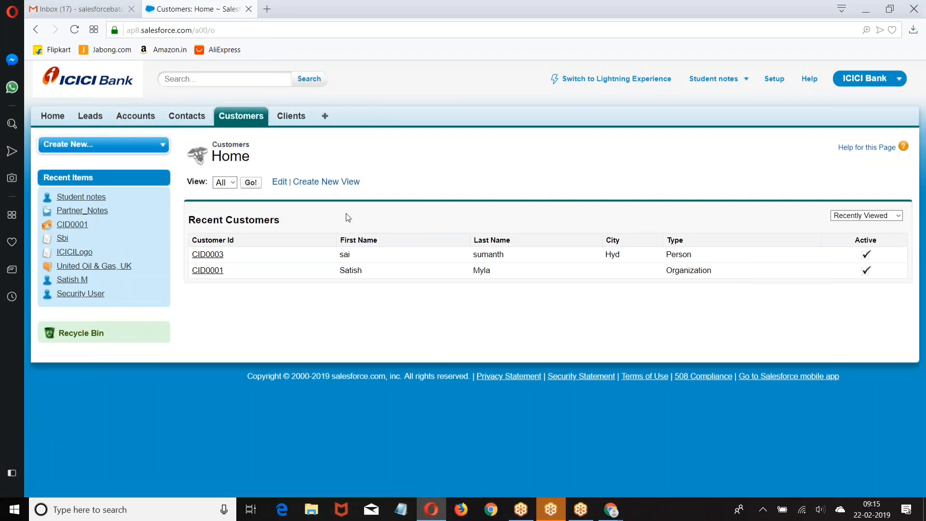
left_click(251, 182)
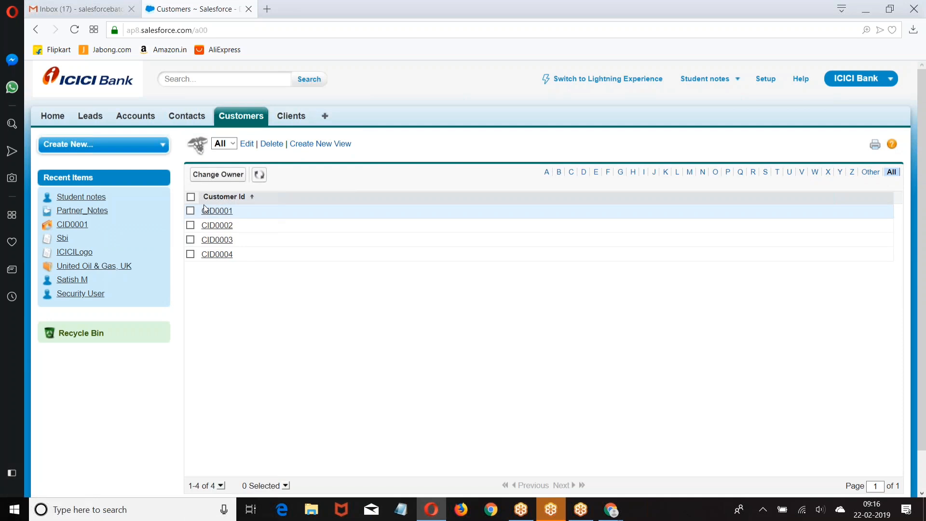
left_click(210, 211)
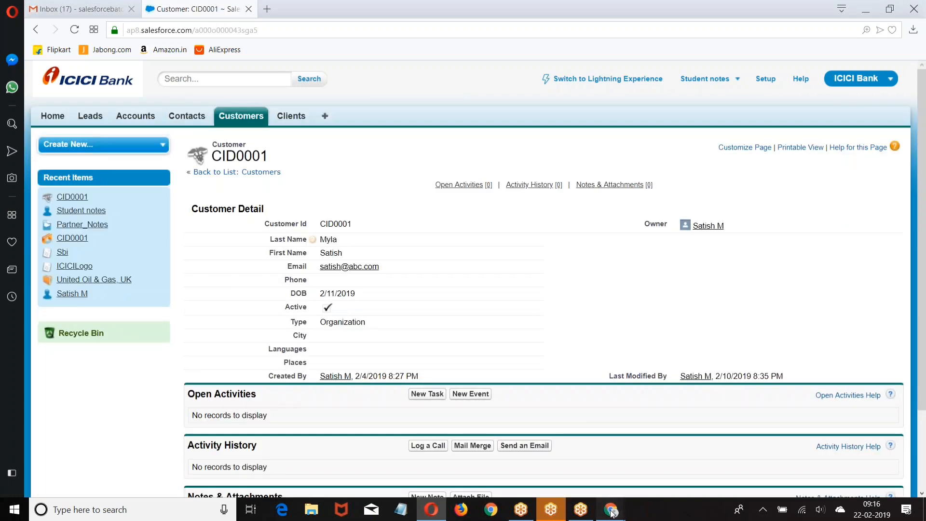
Step: Return to the administrator's session in Chrome, add Create access on Customers to the Student profile and save it
mouse_move(611, 511)
left_click(578, 450)
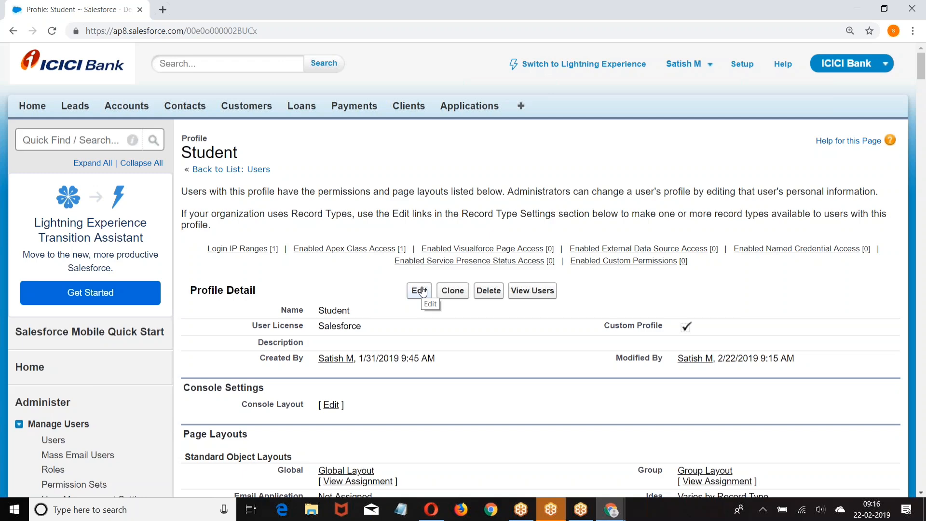
left_click(420, 291)
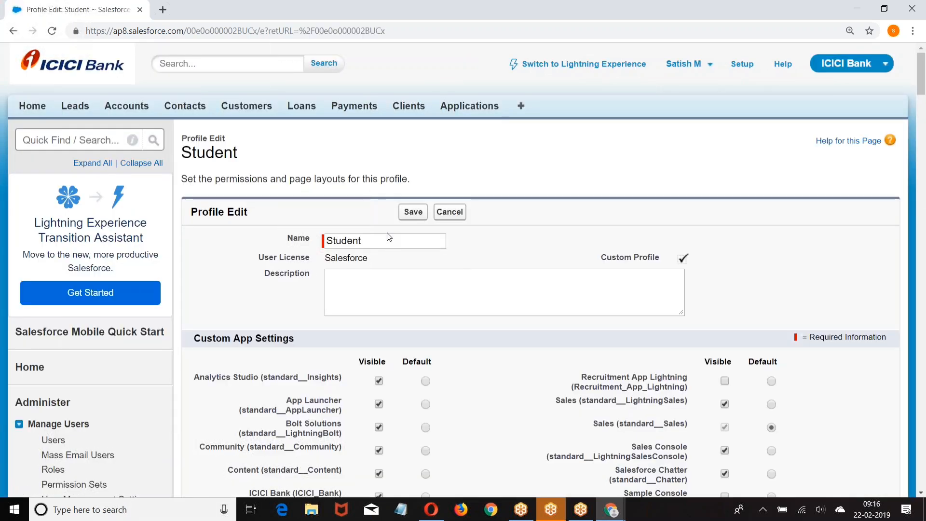
scroll(388, 236, "down", 9)
scroll(388, 234, "down", 15)
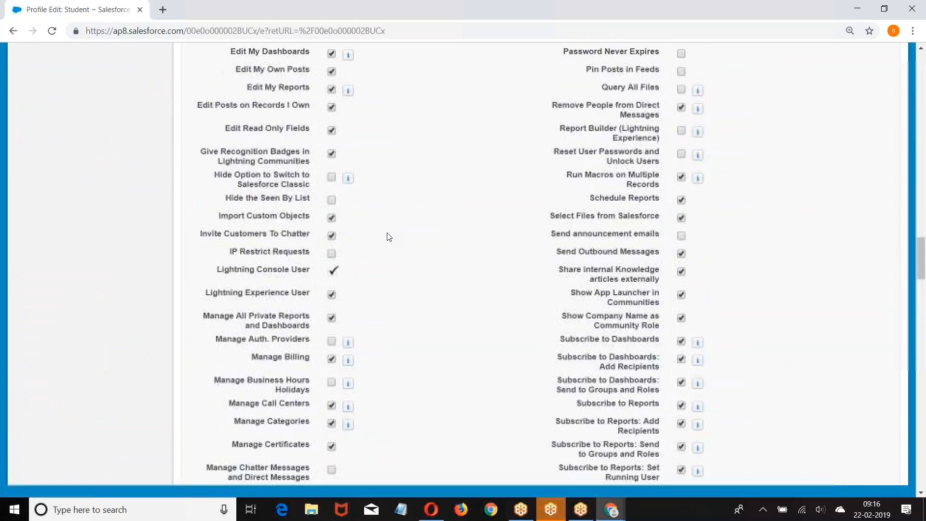
scroll(389, 236, "down", 20)
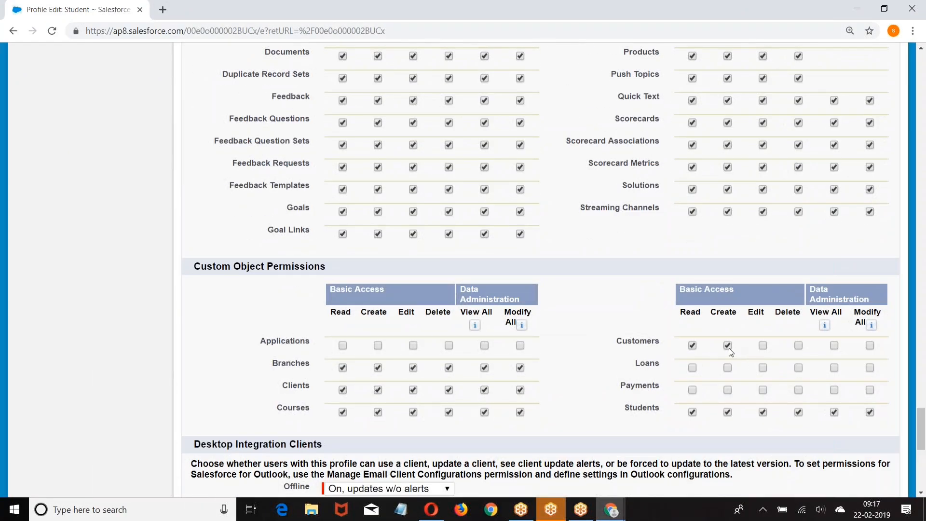
scroll(728, 351, "down", 4)
scroll(513, 397, "down", 4)
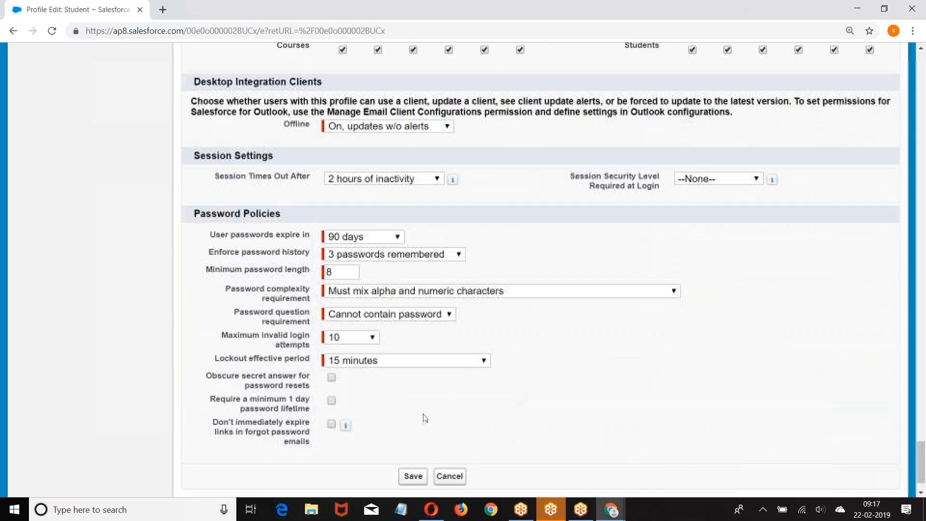
left_click(411, 478)
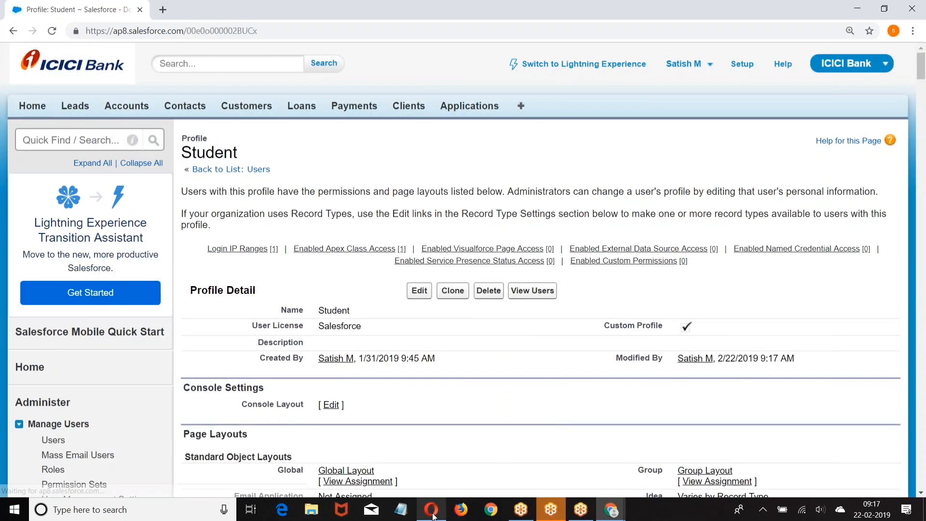
Step: Switch to the student's session in Opera and reload the Customers home page to check create access
left_click(433, 515)
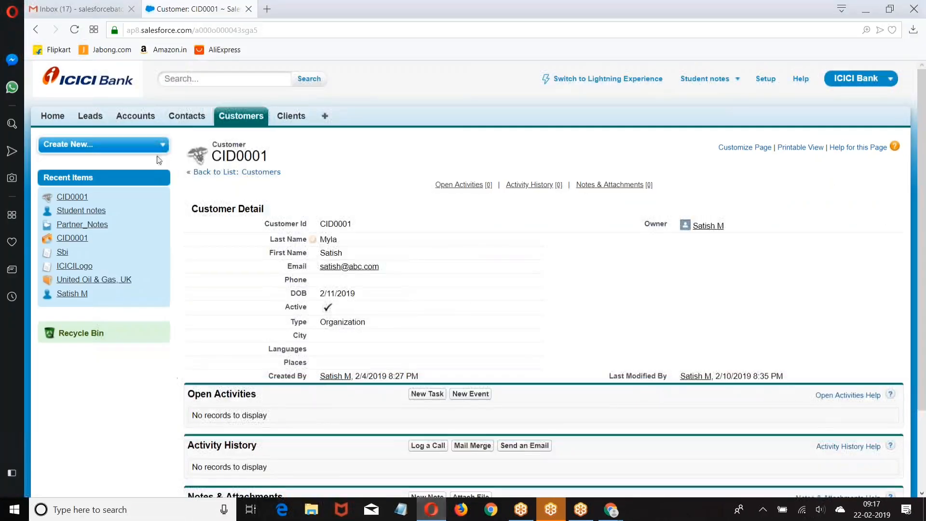
left_click(228, 118)
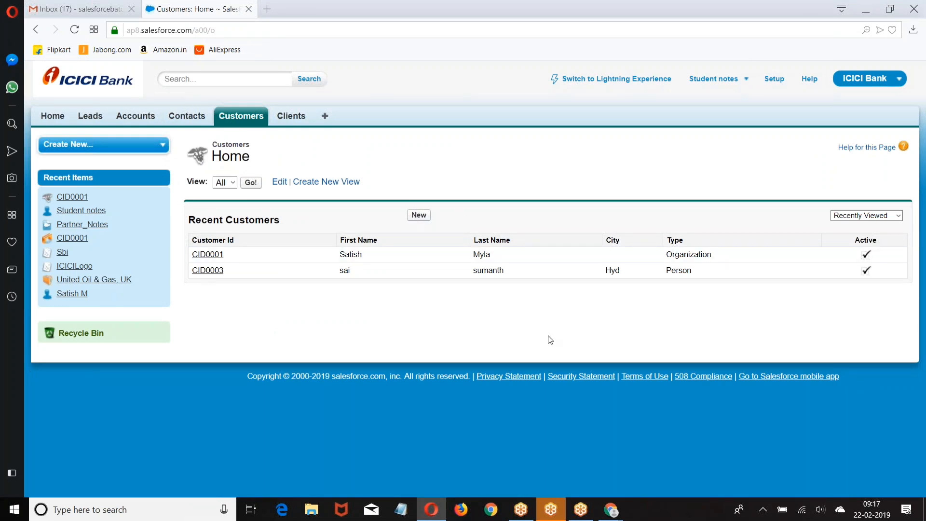
Step: Back in the administrator's Chrome session, add Edit and Delete access on Customers to the Student profile and save it
mouse_move(615, 509)
left_click(580, 451)
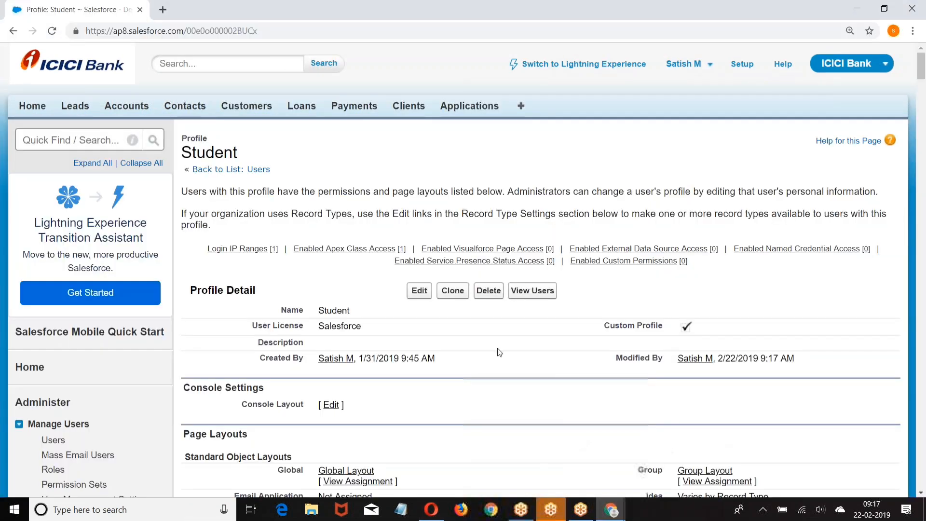
left_click(418, 291)
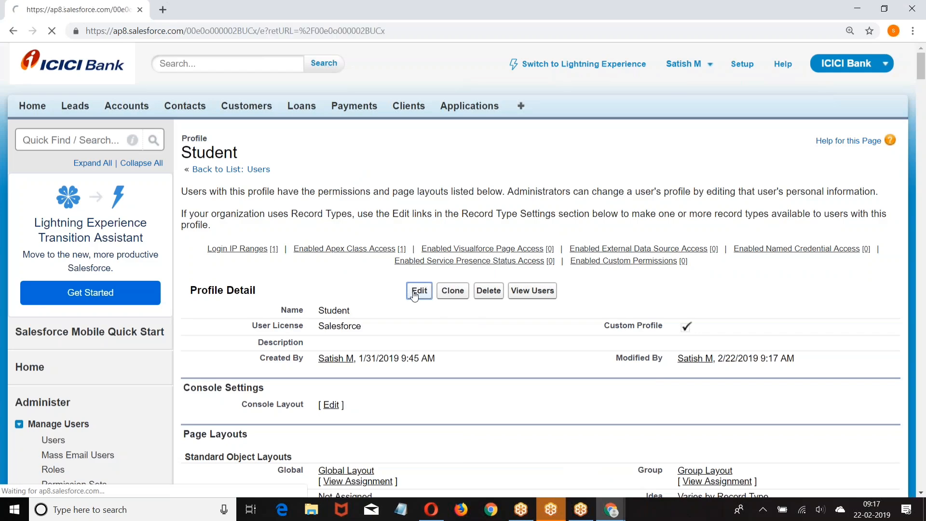
scroll(578, 213, "down", 20)
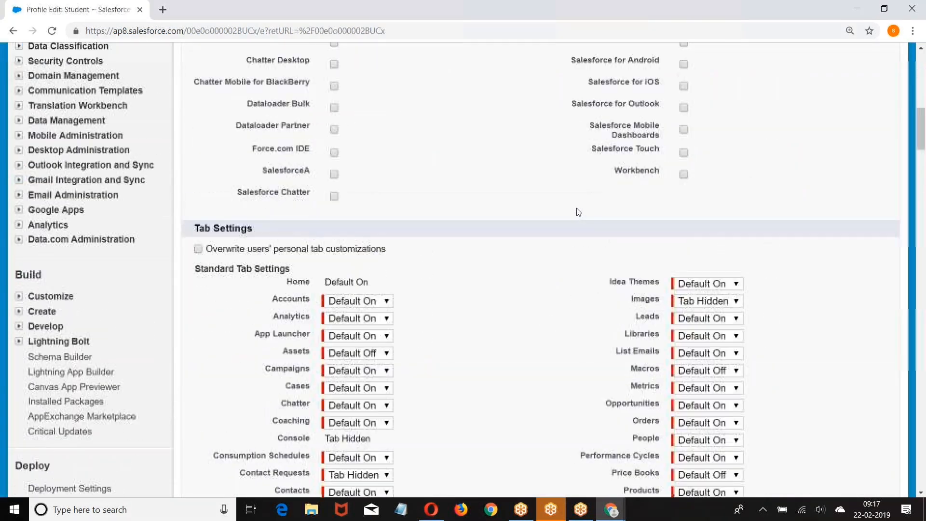
scroll(577, 207, "down", 20)
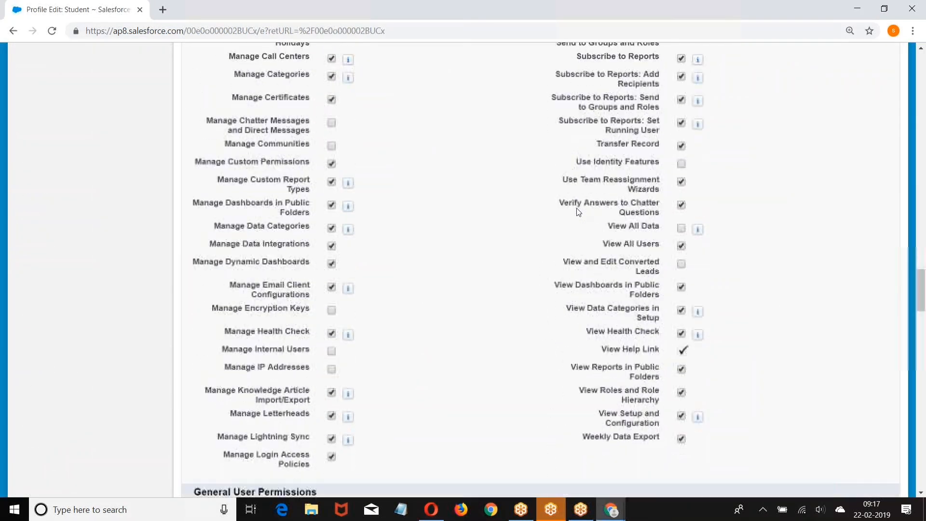
scroll(578, 207, "down", 14)
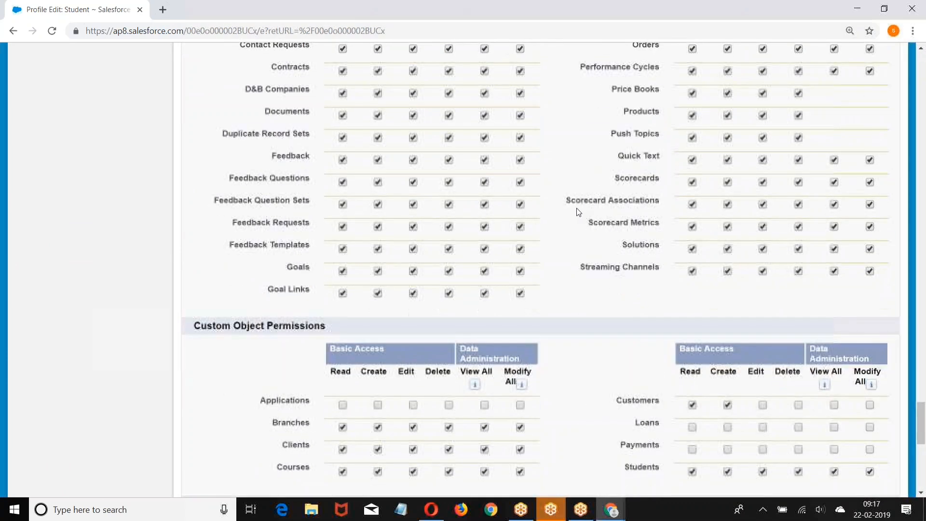
left_click(763, 285)
left_click(799, 286)
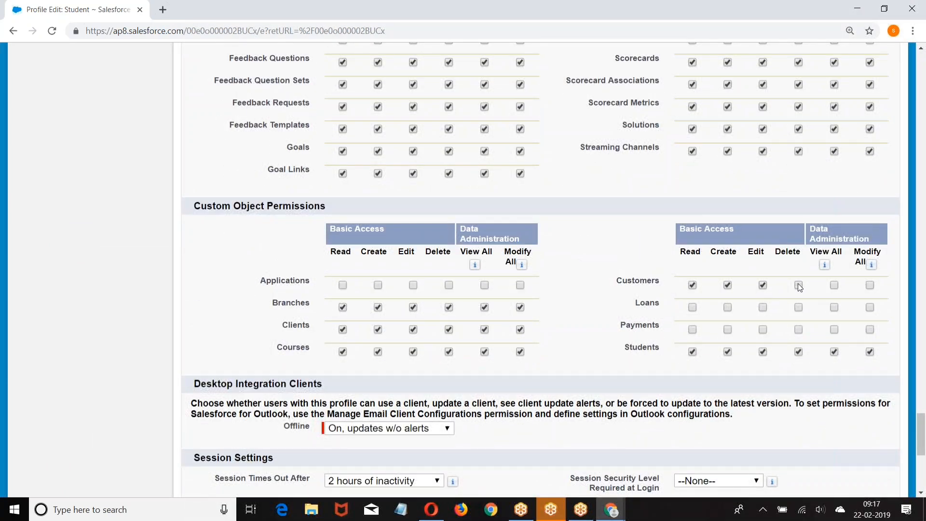
scroll(531, 360, "down", 3)
scroll(531, 441, "down", 5)
left_click(425, 424)
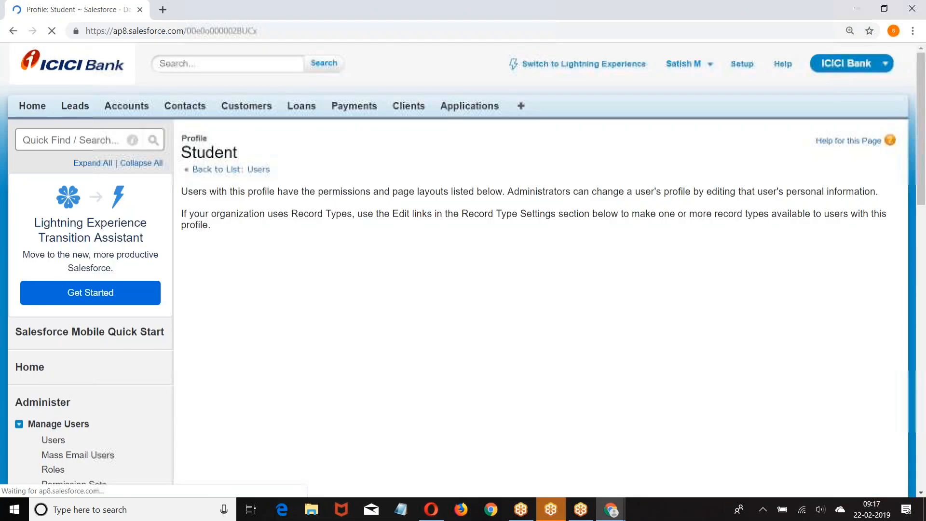
Step: Switch to the student's session in Opera and display the All view of Customers to check edit and delete access
left_click(431, 511)
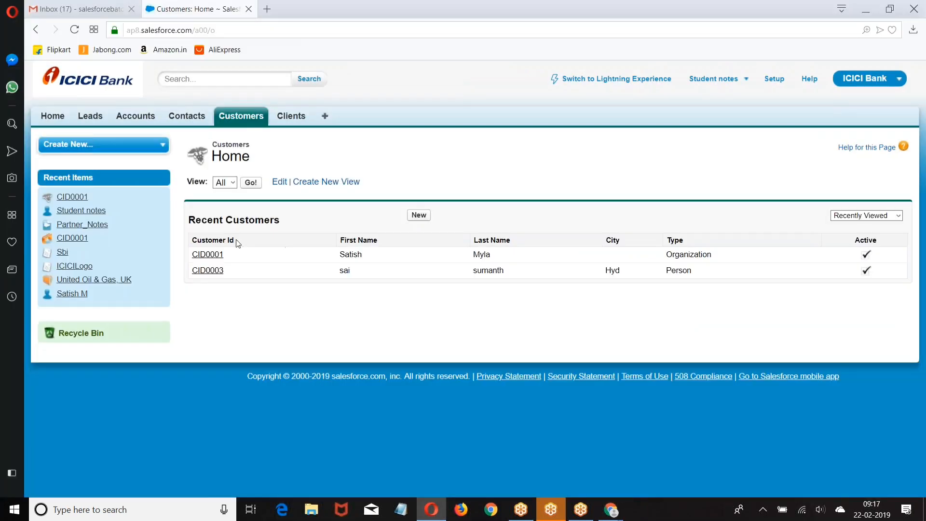
left_click(241, 117)
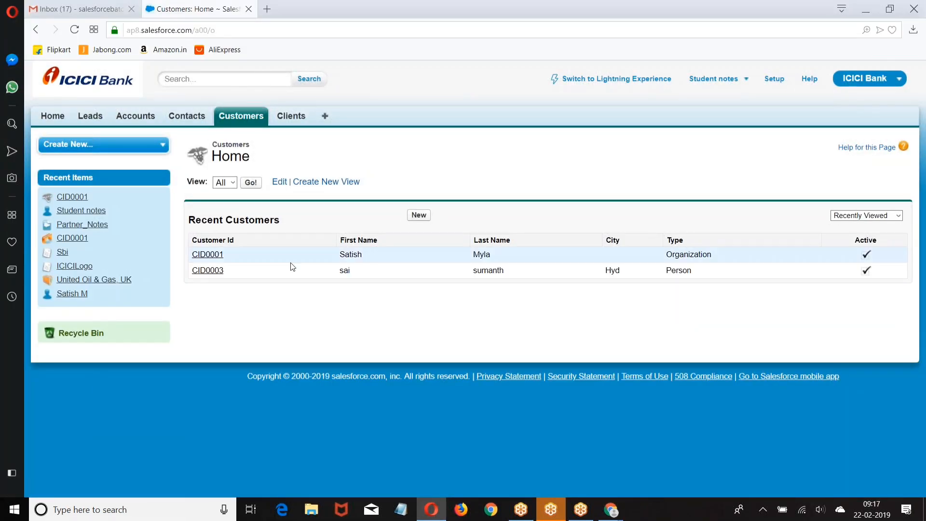
left_click(251, 183)
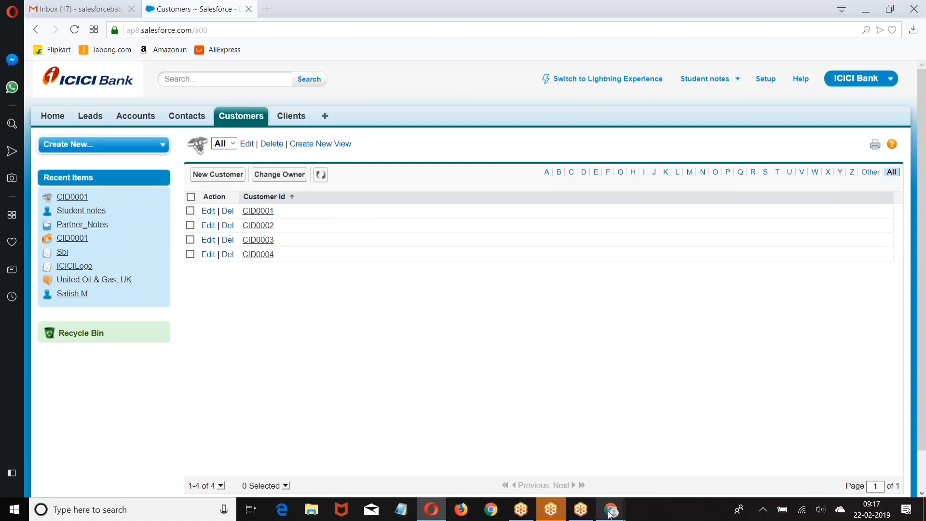
Step: Return to the administrator's session in Chrome, reopen the Student profile for editing and examine the Customers row under Custom Object Permissions
mouse_move(611, 510)
left_click(562, 455)
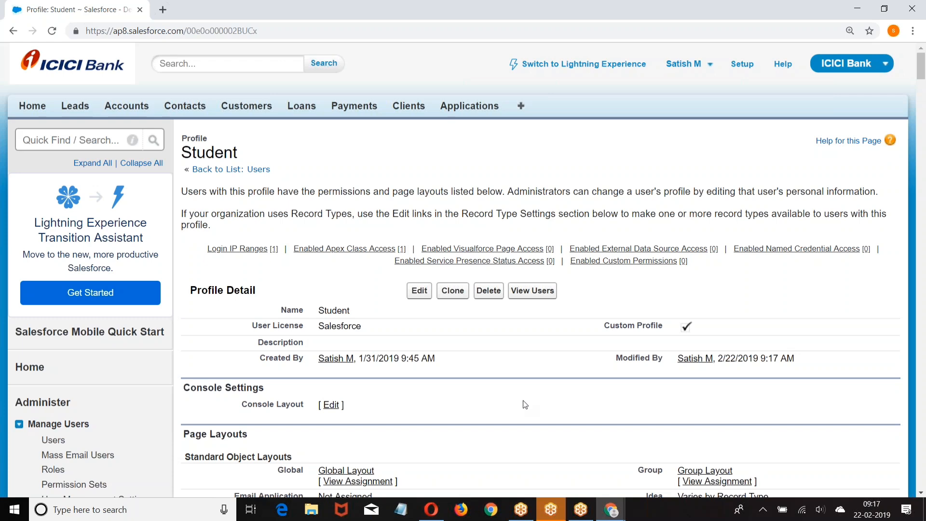
scroll(524, 404, "down", 3)
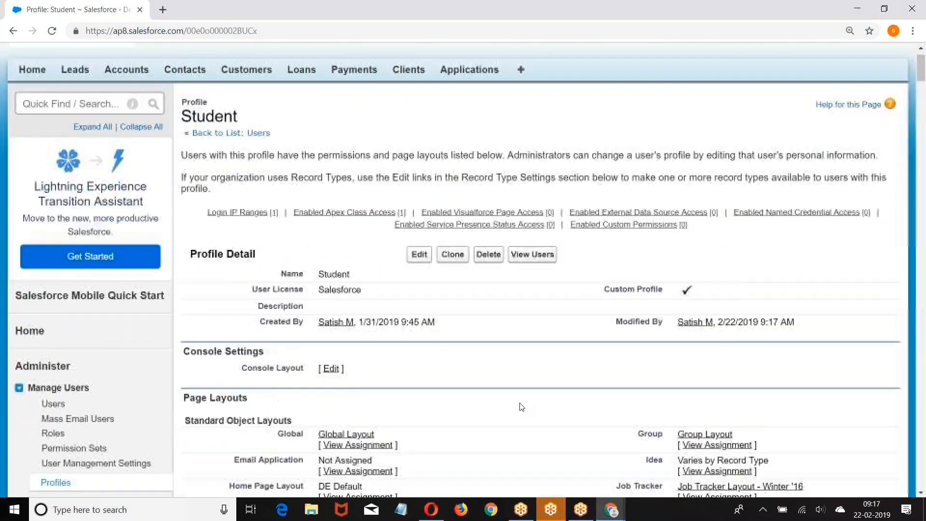
left_click(416, 171)
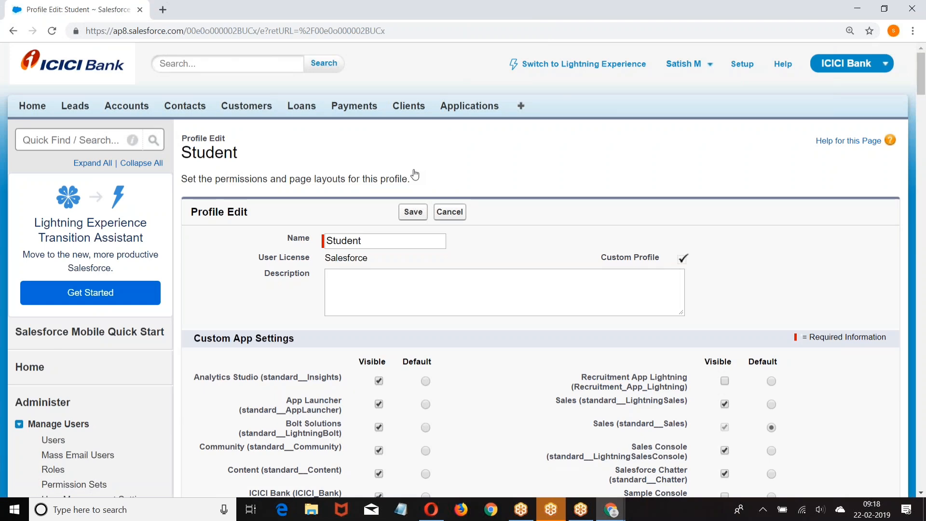
scroll(415, 174, "down", 20)
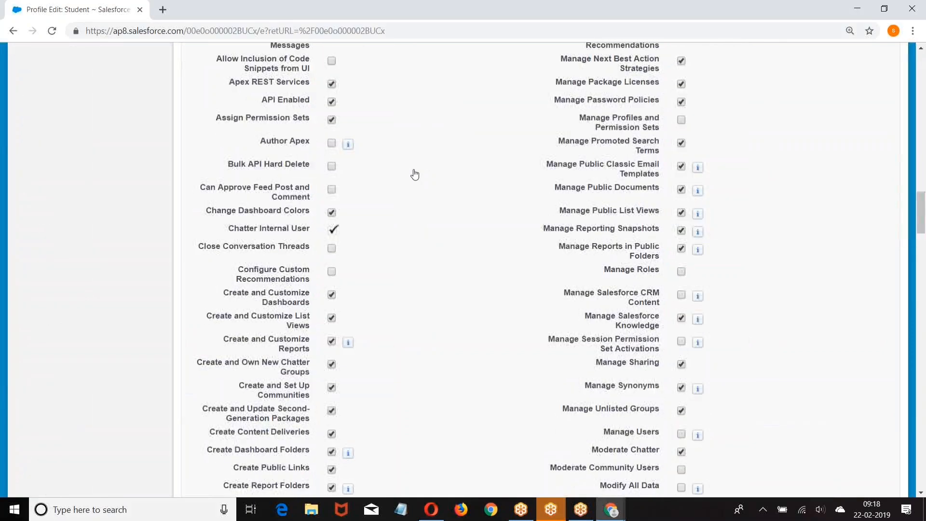
scroll(415, 174, "down", 20)
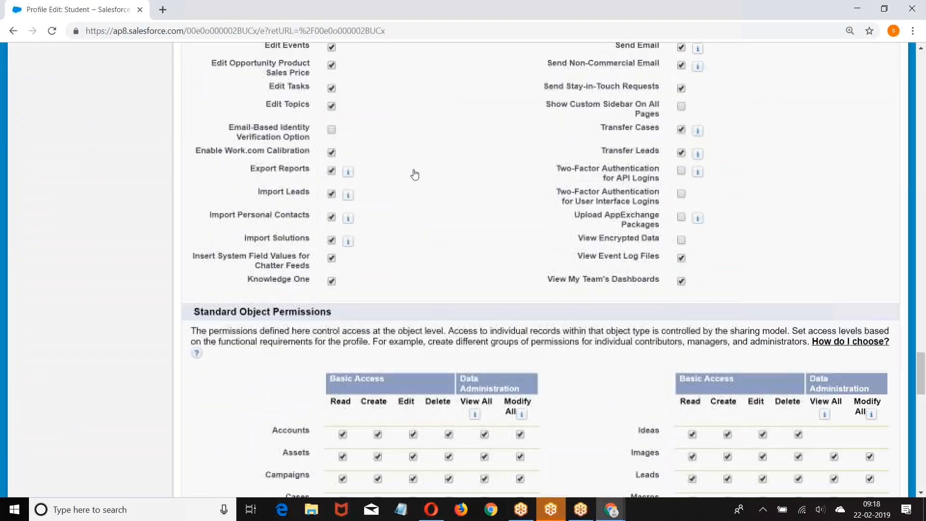
scroll(415, 174, "down", 16)
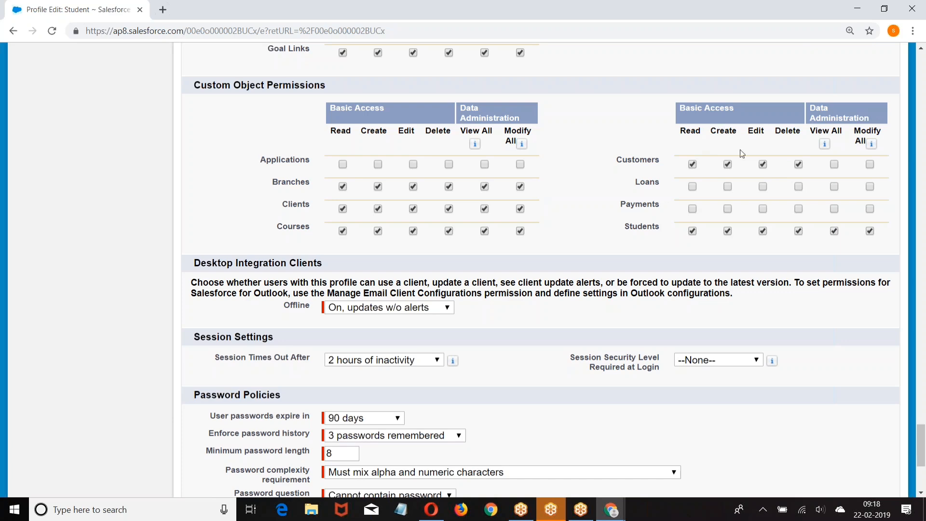
scroll(705, 175, "up", 1)
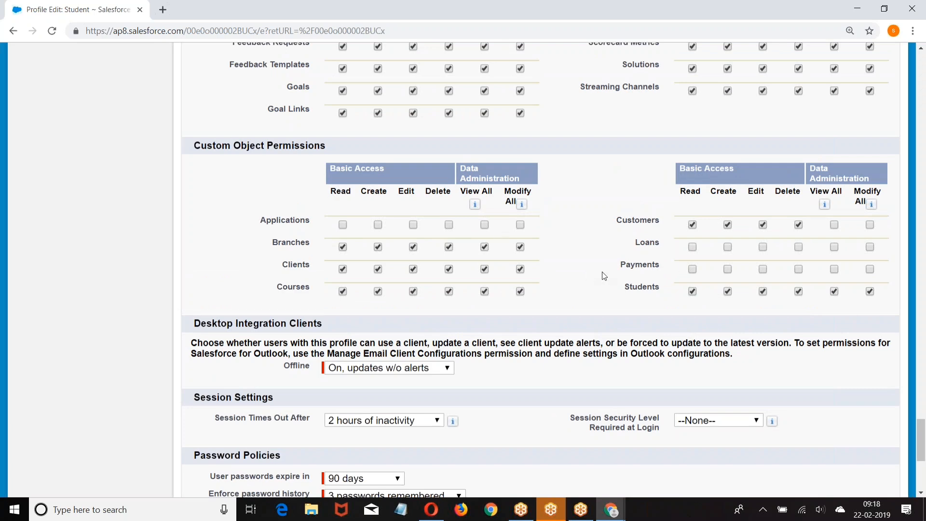
Step: Save the Student profile with its current Customers permissions
scroll(489, 315, "down", 6)
left_click(414, 425)
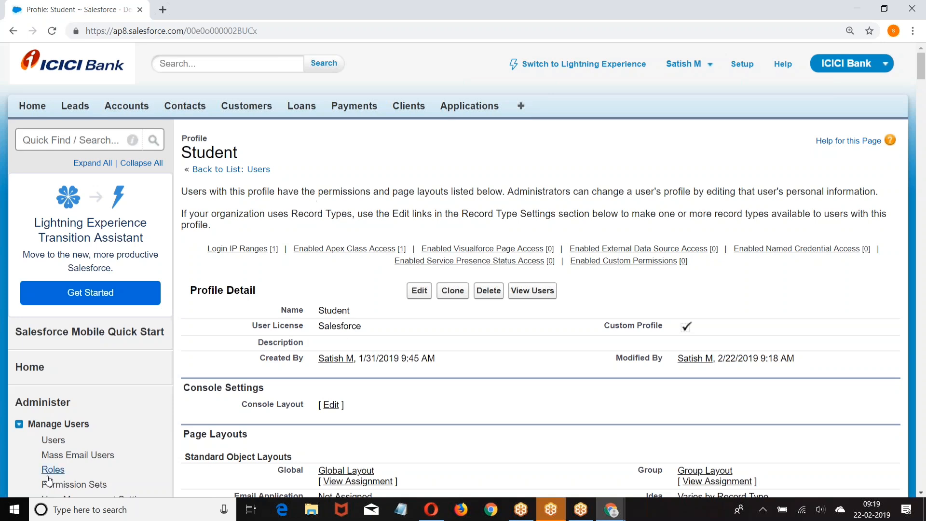
Step: Open Paint and draw a rectangle about 285 × 322 px near the upper middle of the blank canvas
left_click(60, 510)
type("Paint")
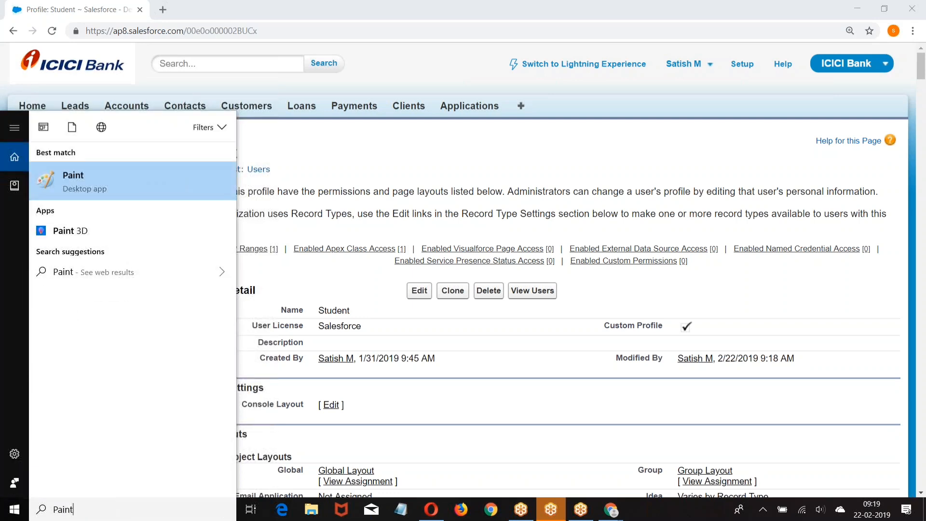
key("Return")
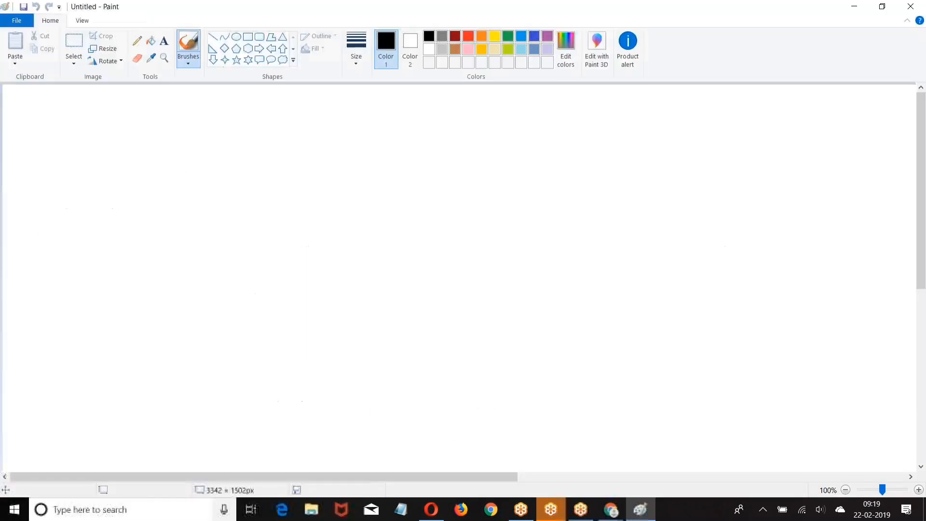
left_click(248, 36)
left_click_drag(343, 90, 481, 245)
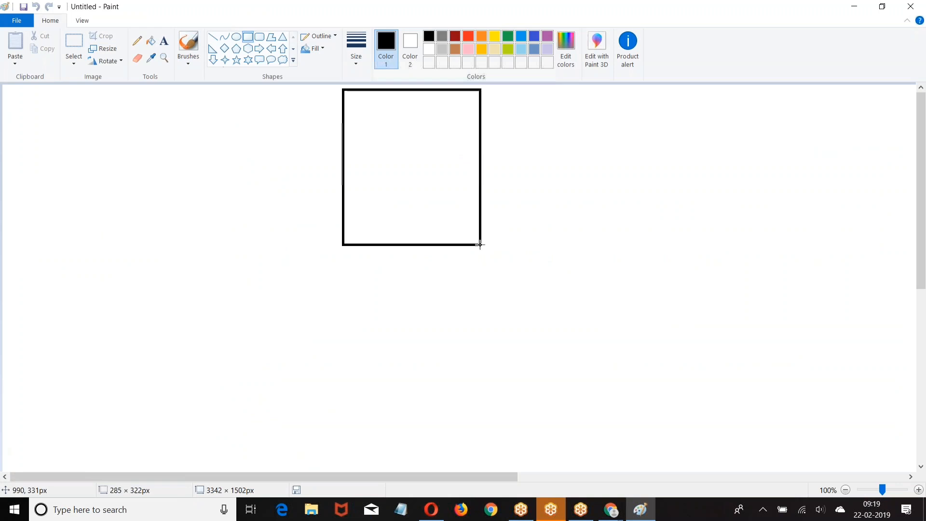
left_click(264, 149)
Step: Draw a person figure beside the rectangle, with a small ellipse head above a rounded-rectangle body about 96 × 103 px
left_click(235, 38)
mouse_move(178, 93)
left_mouse_down()
mouse_move(213, 112)
mouse_move(226, 154)
left_mouse_up()
left_click(264, 91)
key("ctrl+z")
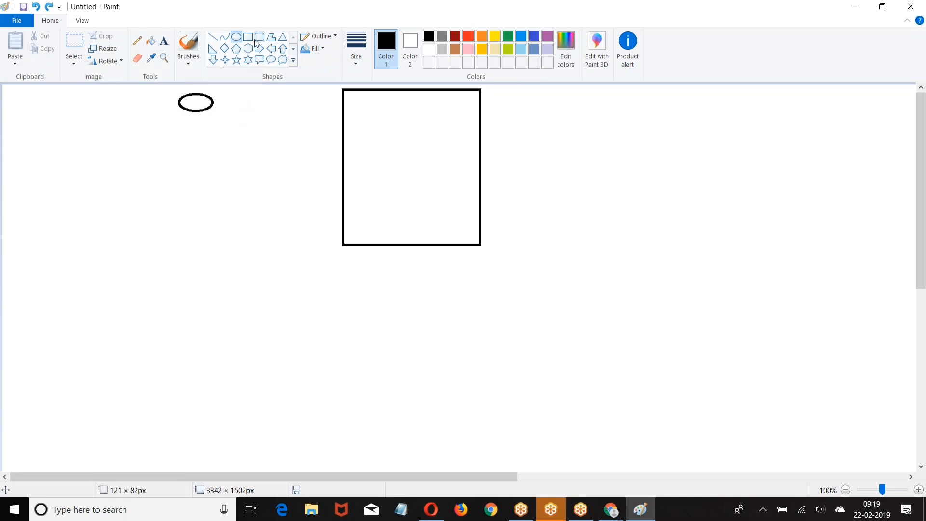
left_click(259, 37)
left_click_drag(170, 111, 220, 161)
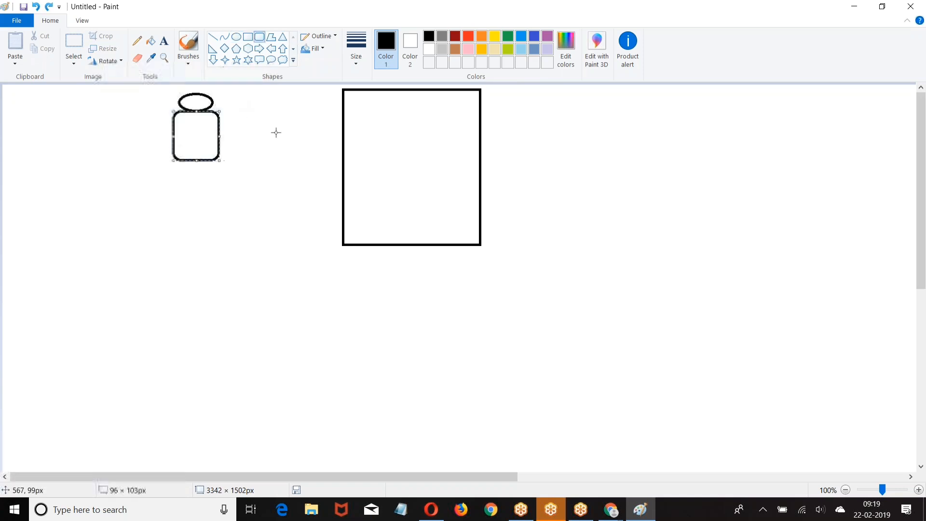
Step: Copy the person figure and place two duplicates in a column below the original
left_click(74, 46)
left_click_drag(161, 88, 231, 172)
key("ctrl+c")
key("ctrl+v")
left_click_drag(42, 114, 196, 211)
key("ctrl+v")
left_click_drag(47, 114, 204, 302)
left_click(261, 304)
Step: Connect the three figures to the rectangle with a curve from the first figure and straight lines from the other two
left_click(224, 37)
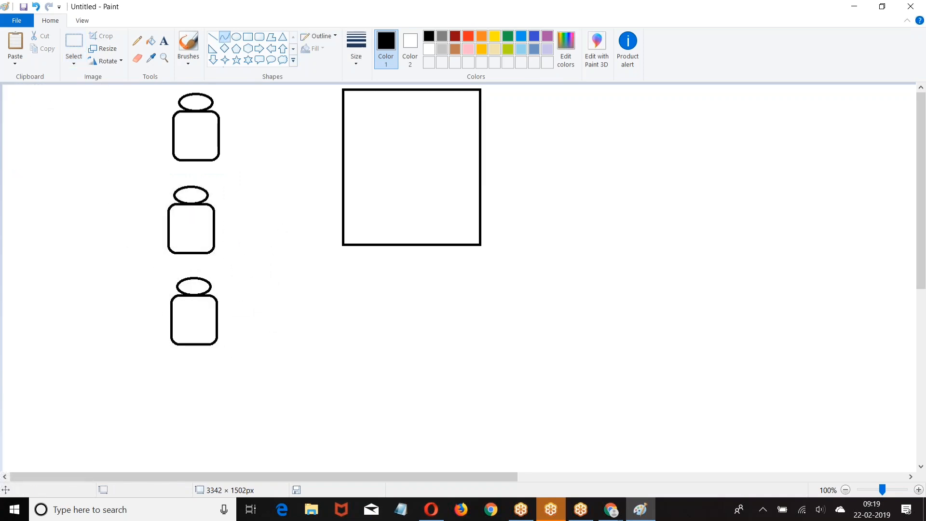
left_click_drag(219, 117, 333, 170)
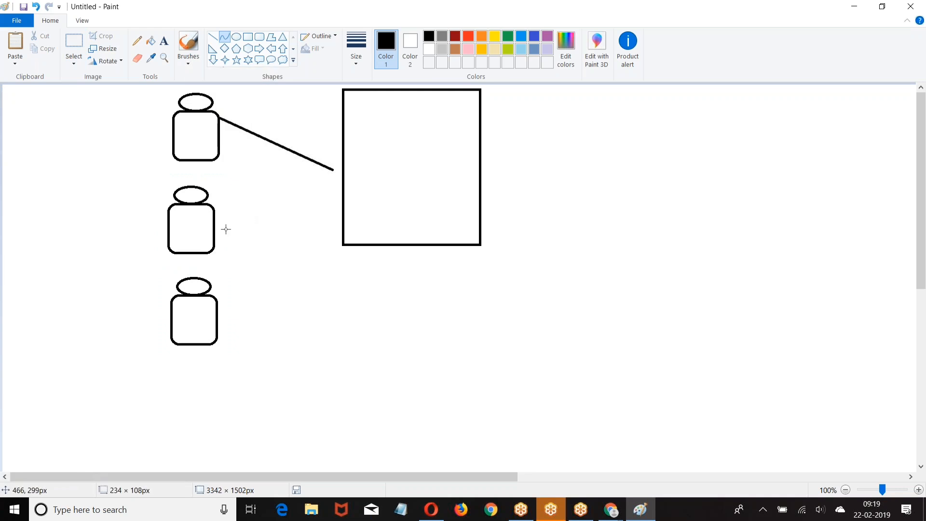
left_click_drag(223, 230, 306, 142)
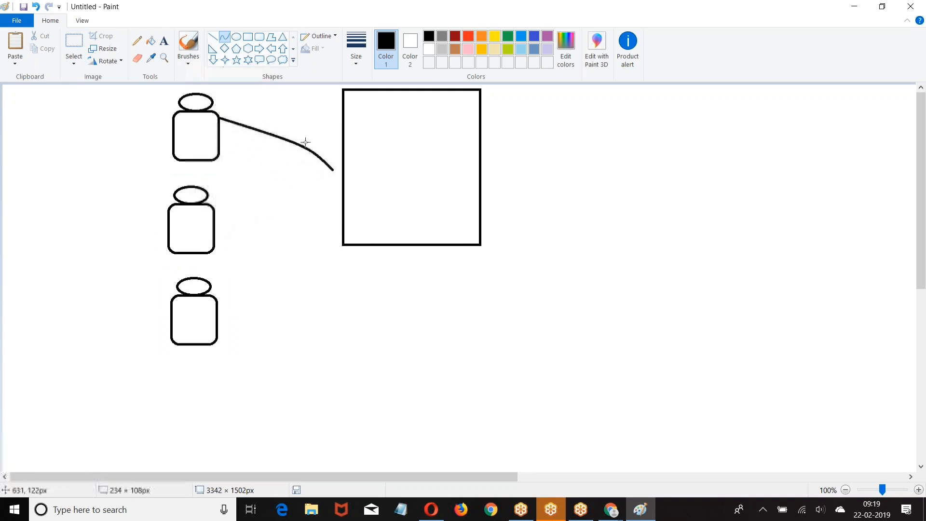
left_click(213, 37)
left_click_drag(219, 231, 335, 184)
left_click_drag(221, 330, 341, 245)
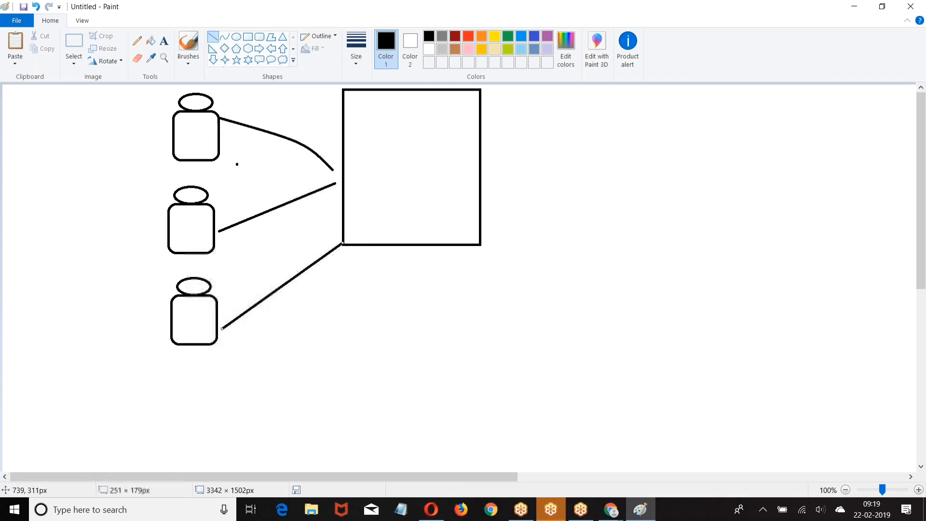
Step: Add the text "Customer" inside the large rectangle, with "Read" and "Edit" indented on the lines beneath it
left_click(164, 41)
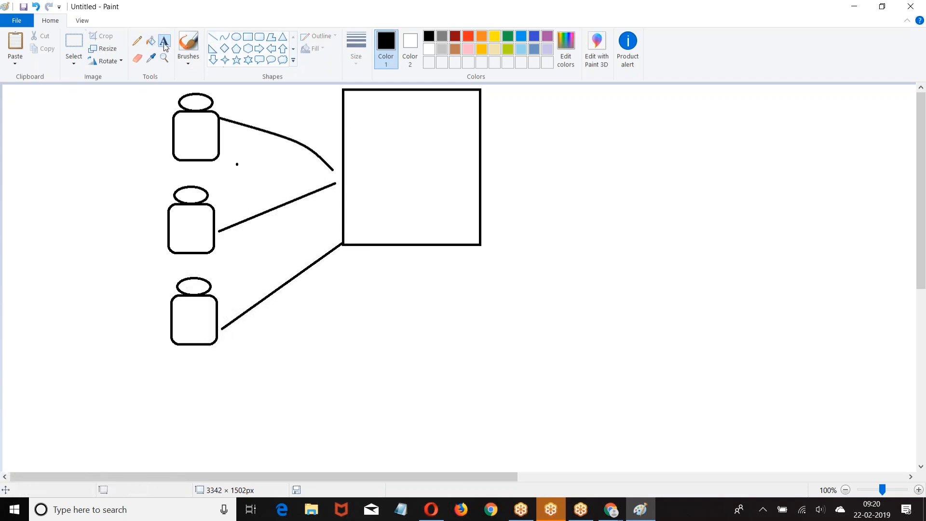
left_click(354, 120)
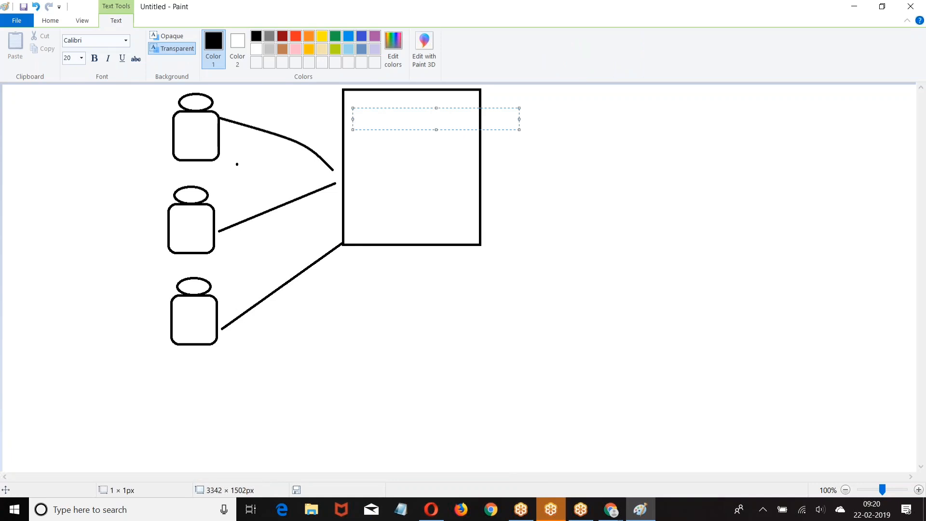
type("Customer")
key("Return")
key("Return")
key("Return")
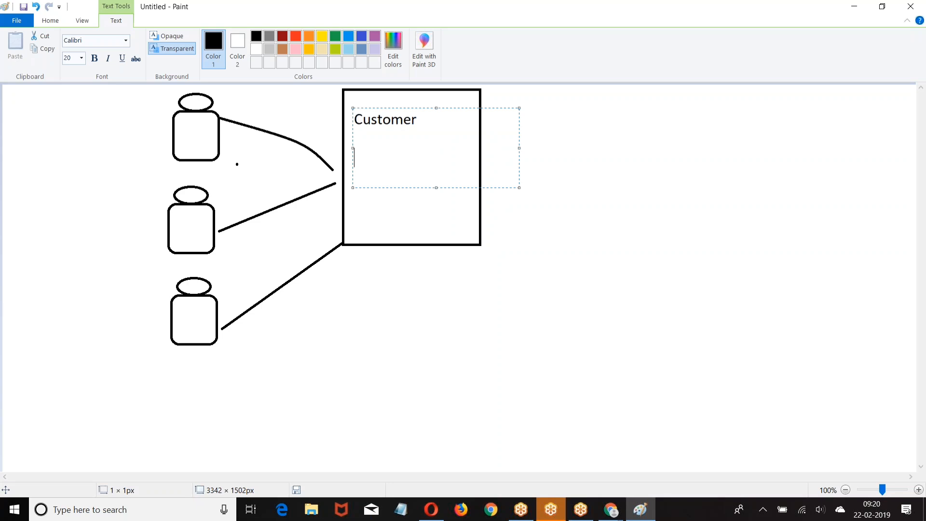
key("BackSpace")
key("Tab")
type("Read")
key("Return")
key("Tab")
type("Edit")
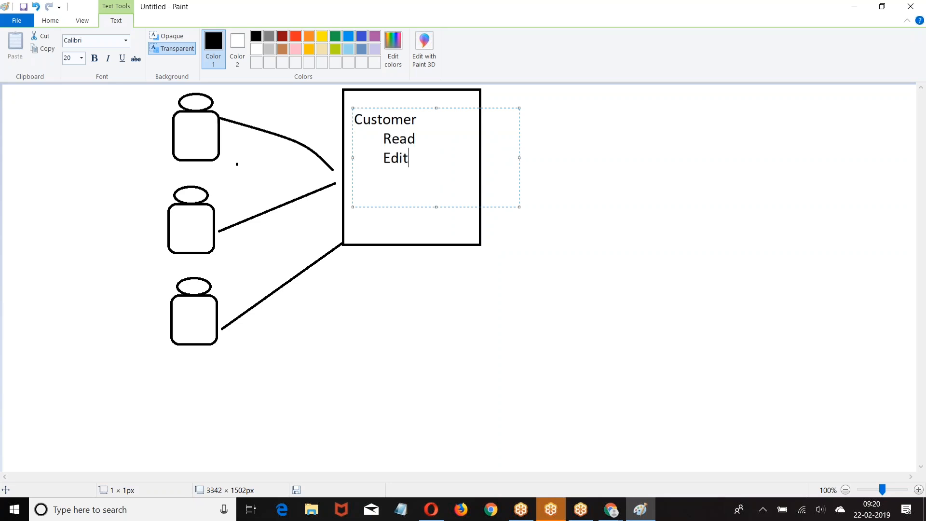
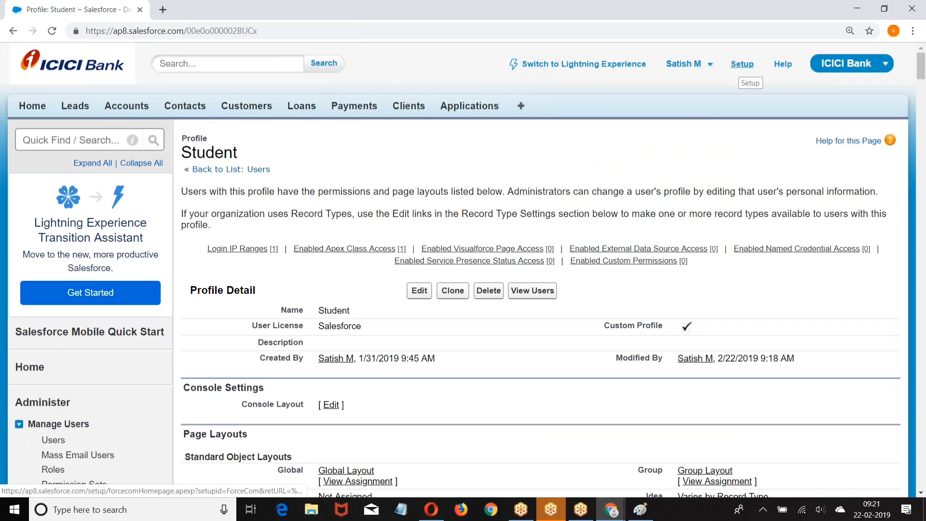
Step: Switch to the administrator's Chrome session and open the Permission Sets page from Salesforce Setup
scroll(197, 140, "down", 10)
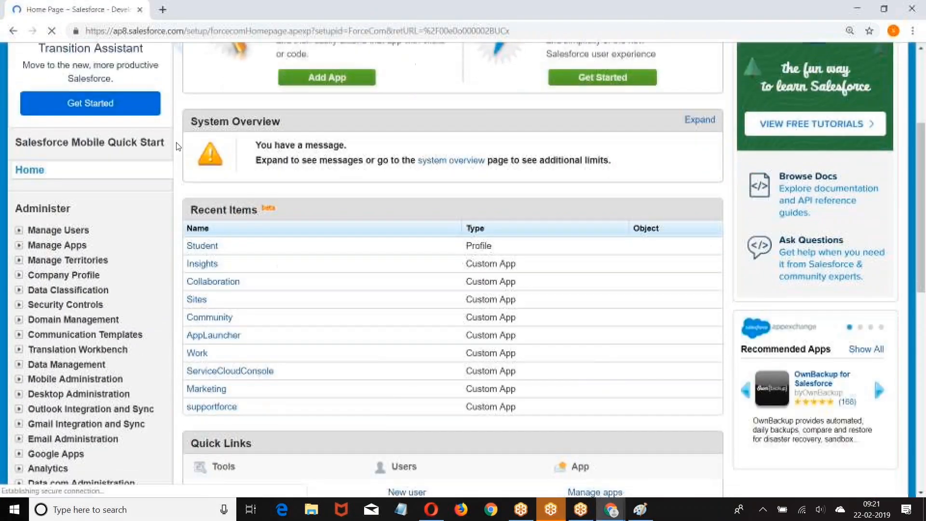
scroll(156, 187, "up", 4)
scroll(145, 184, "up", 4)
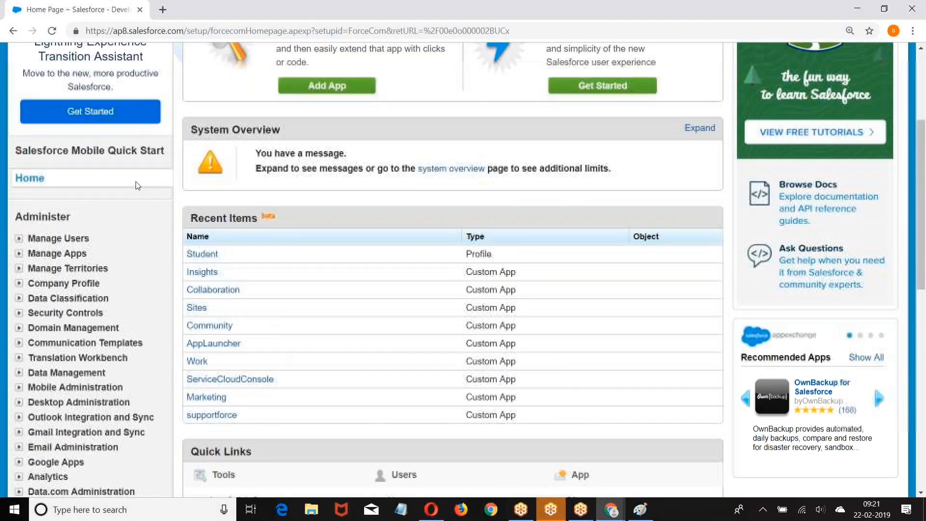
scroll(134, 182, "down", 1)
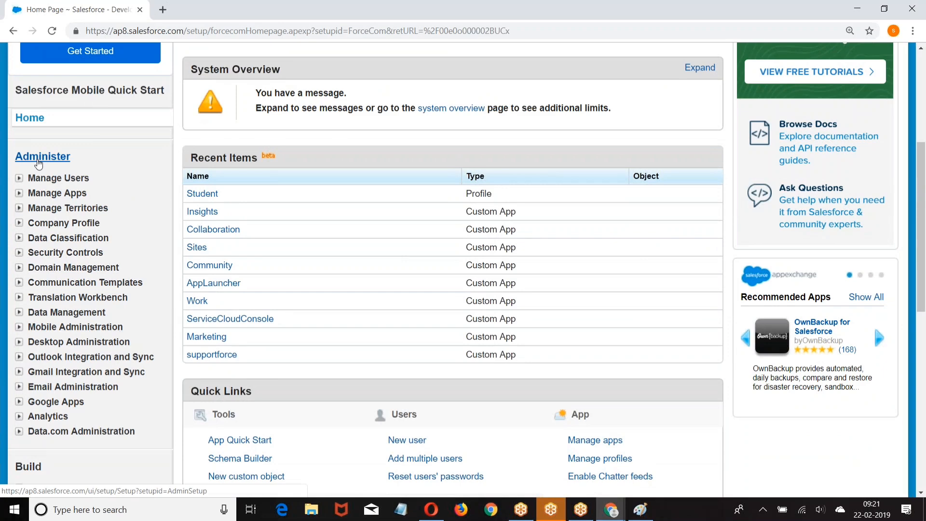
left_click(19, 178)
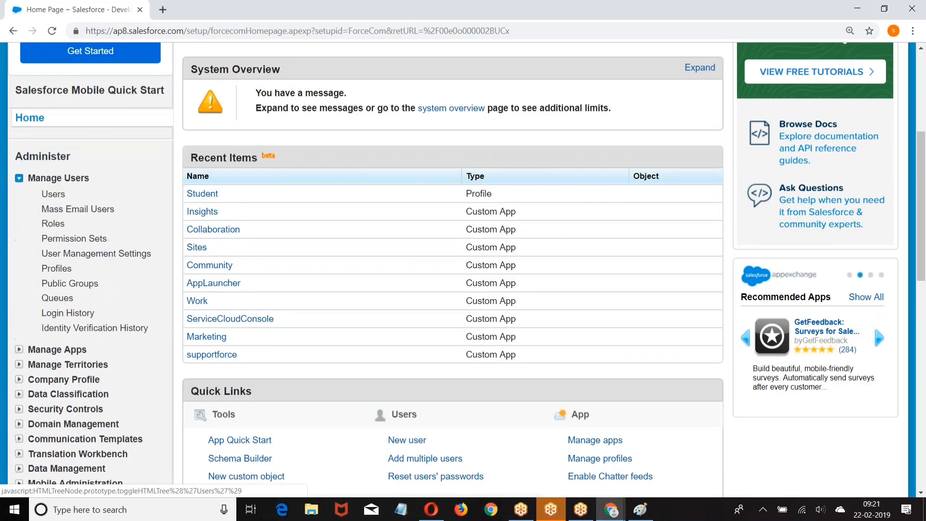
left_click(63, 239)
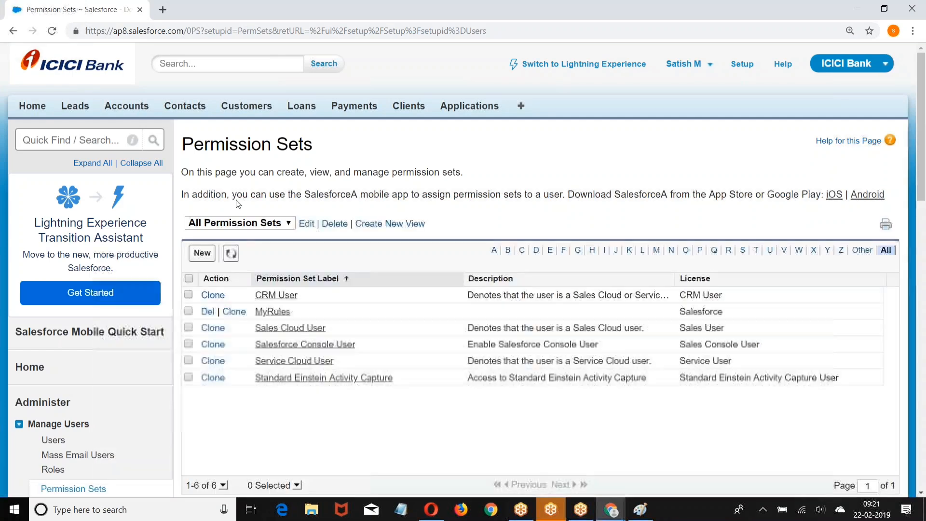
Step: Start a new permission set with Object_Level_Access as its label and API name
scroll(238, 204, "down", 3)
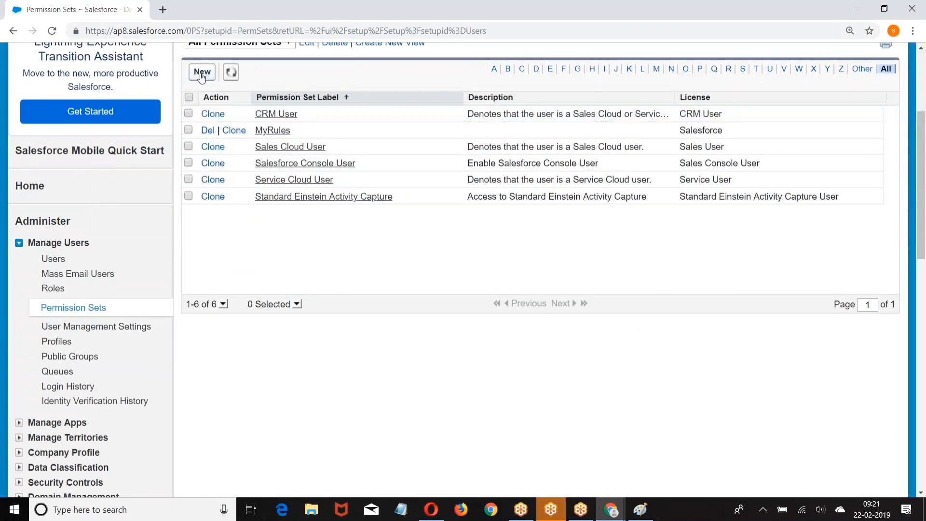
left_click(202, 73)
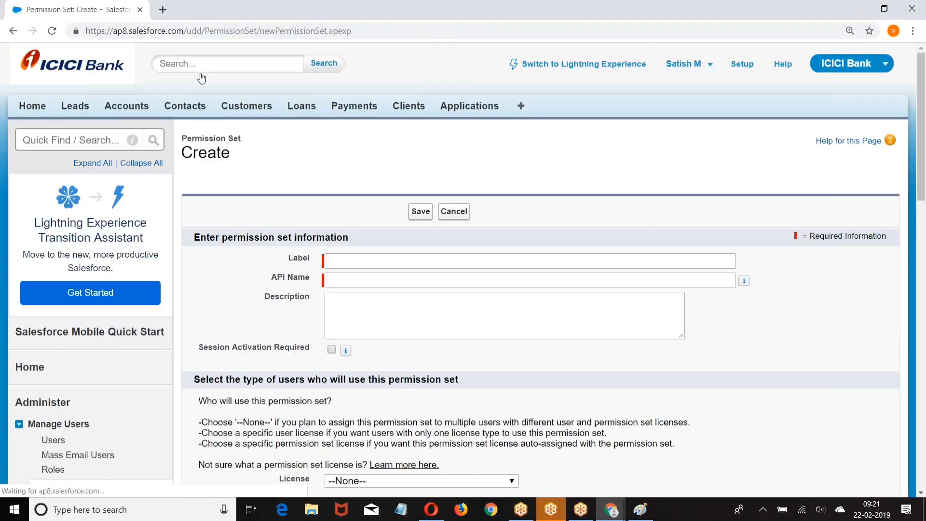
scroll(362, 150, "down", 2)
left_click(341, 141)
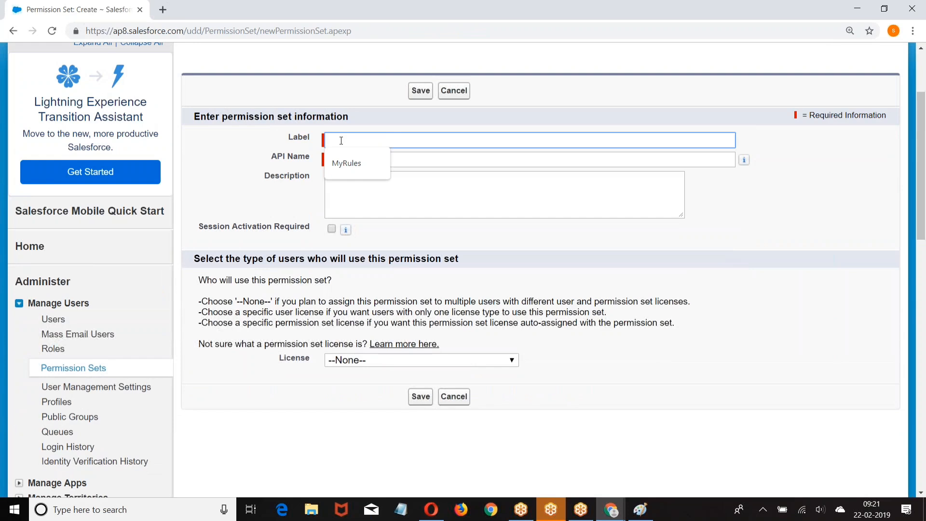
type("Object_Lev")
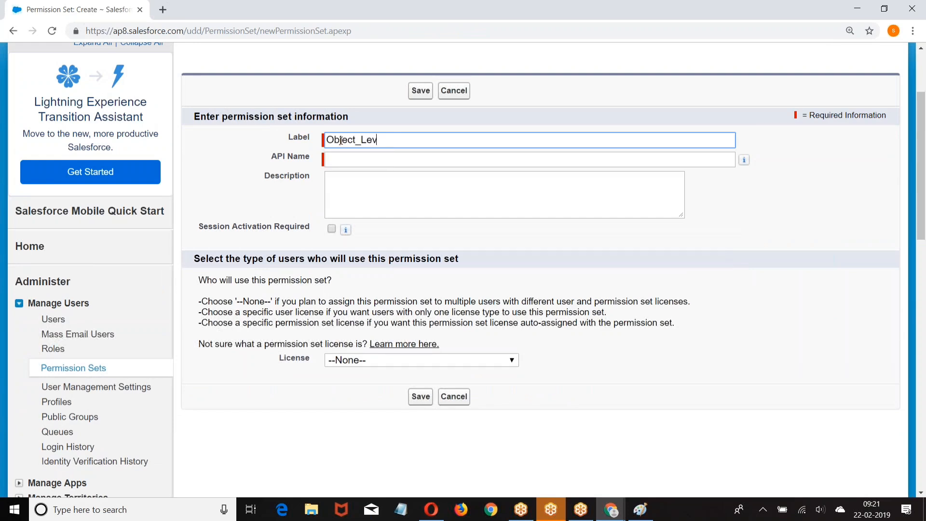
type("el_Access")
left_click(367, 157)
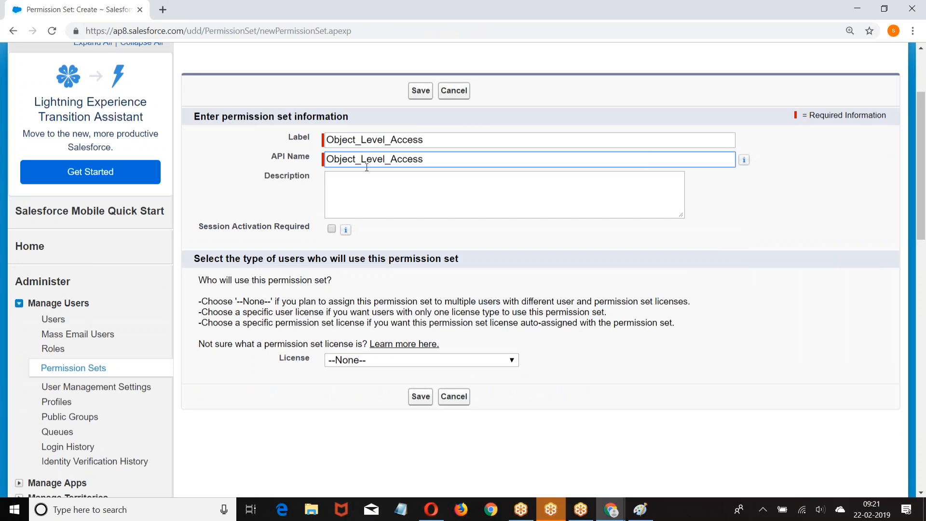
Step: Choose the Salesforce license for the new permission set and save it
scroll(367, 167, "down", 1)
left_click(373, 301)
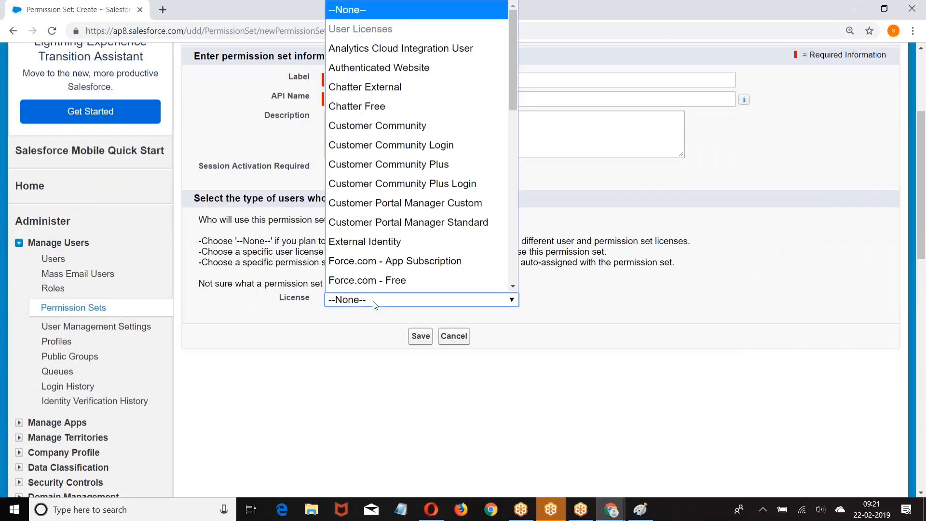
scroll(365, 230, "down", 1)
scroll(381, 99, "down", 2)
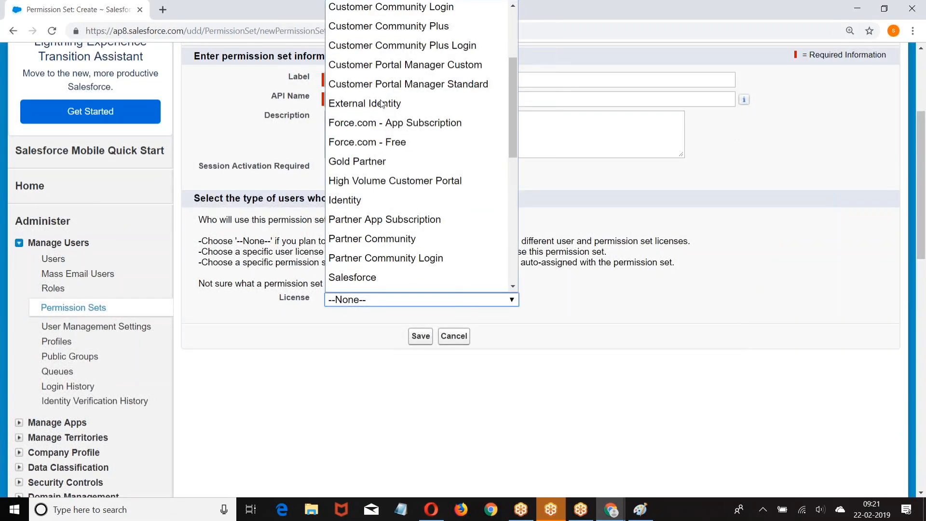
left_click(363, 276)
left_click(420, 336)
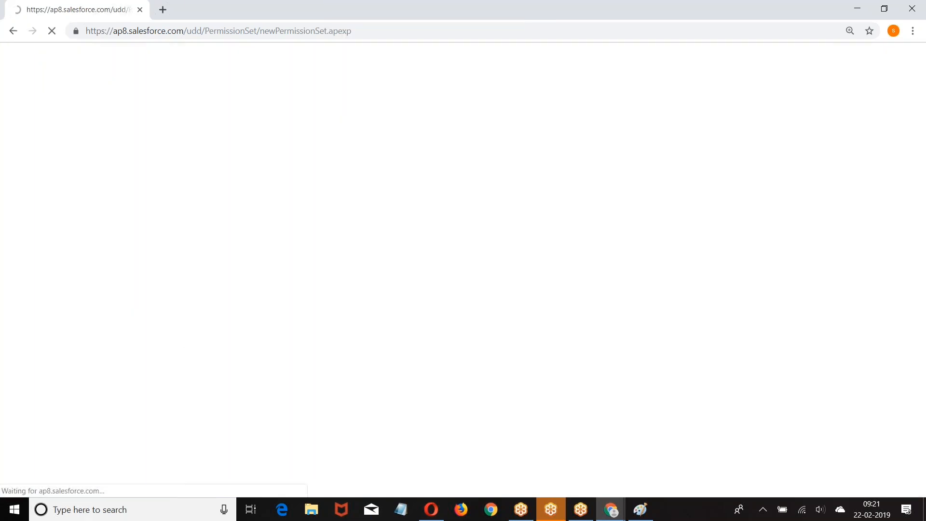
Step: Open the Applications entry in the permission set's object settings for editing
scroll(487, 224, "down", 1)
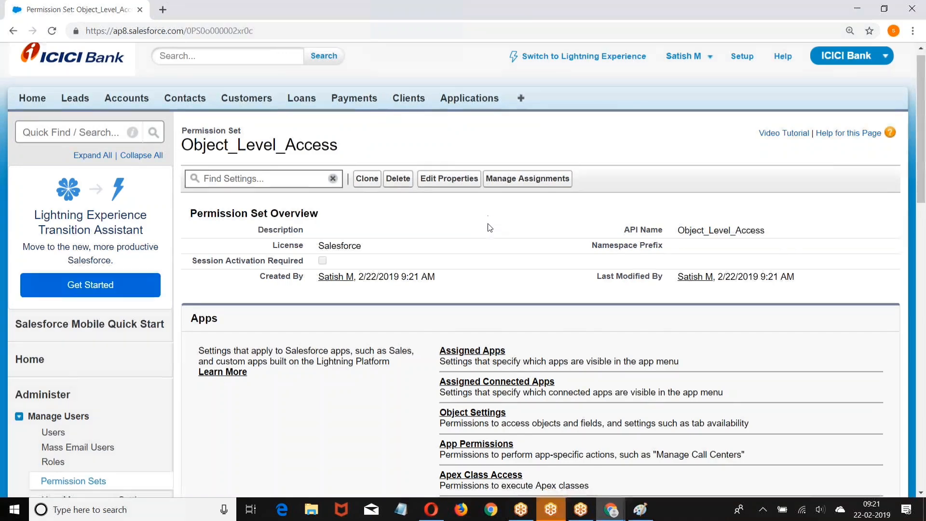
scroll(488, 228, "down", 3)
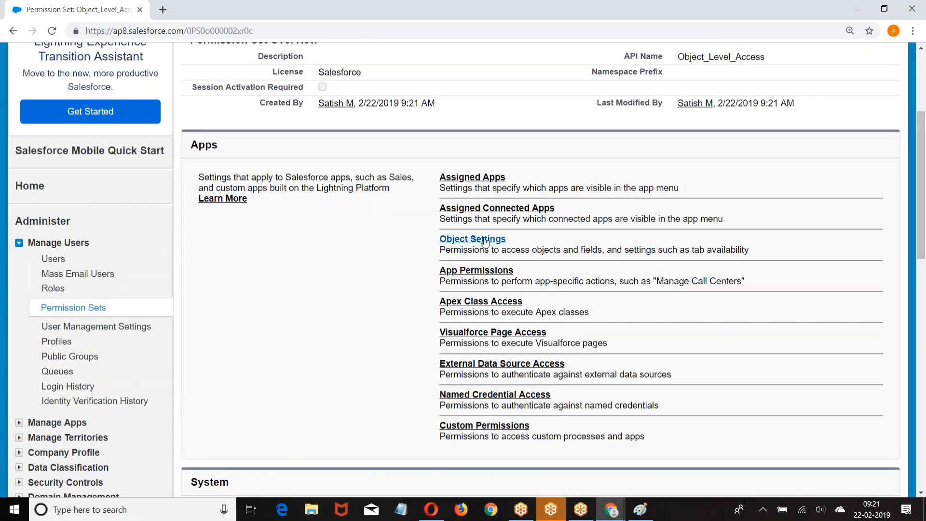
left_click(454, 241)
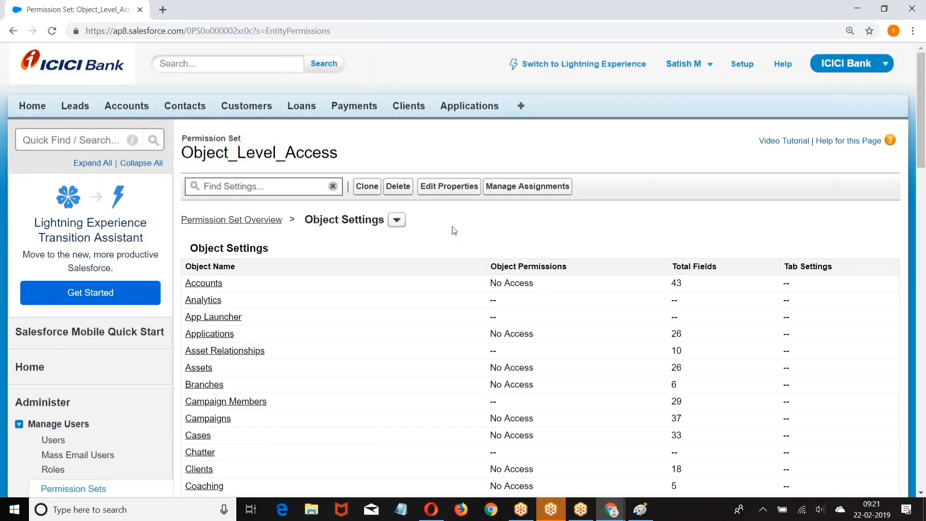
scroll(318, 222, "down", 1)
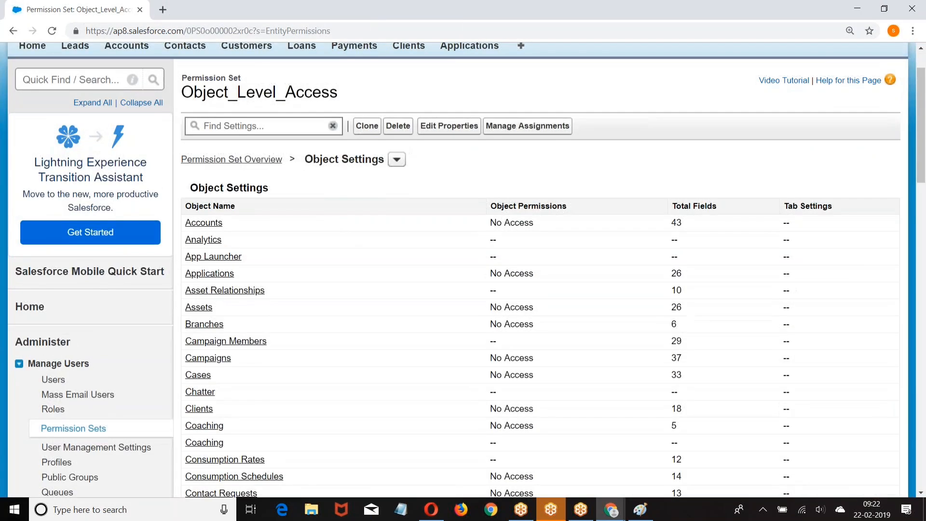
scroll(337, 227, "down", 1)
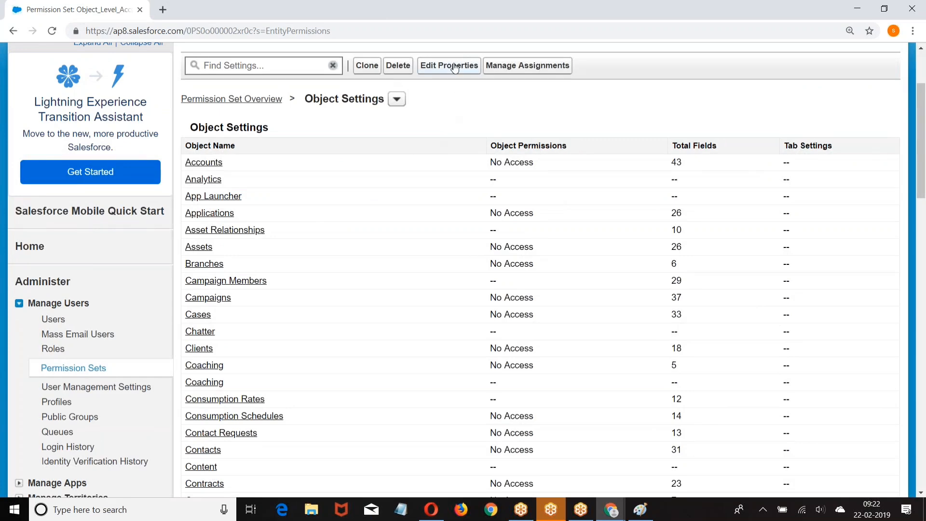
scroll(207, 177, "down", 2)
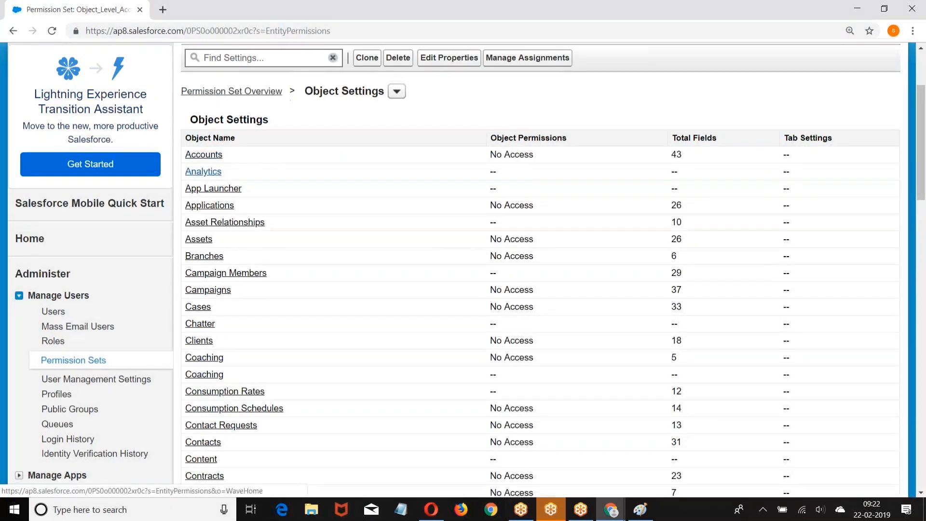
scroll(208, 176, "up", 1)
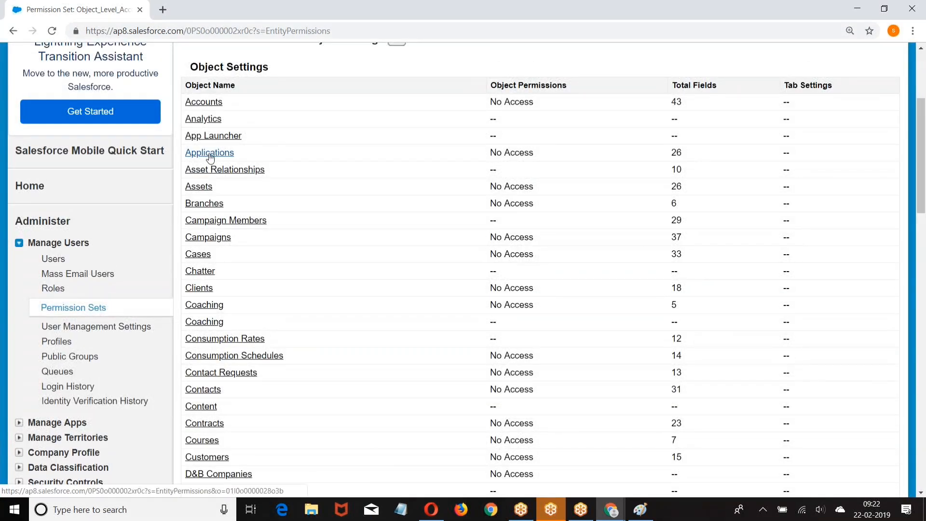
left_click(209, 154)
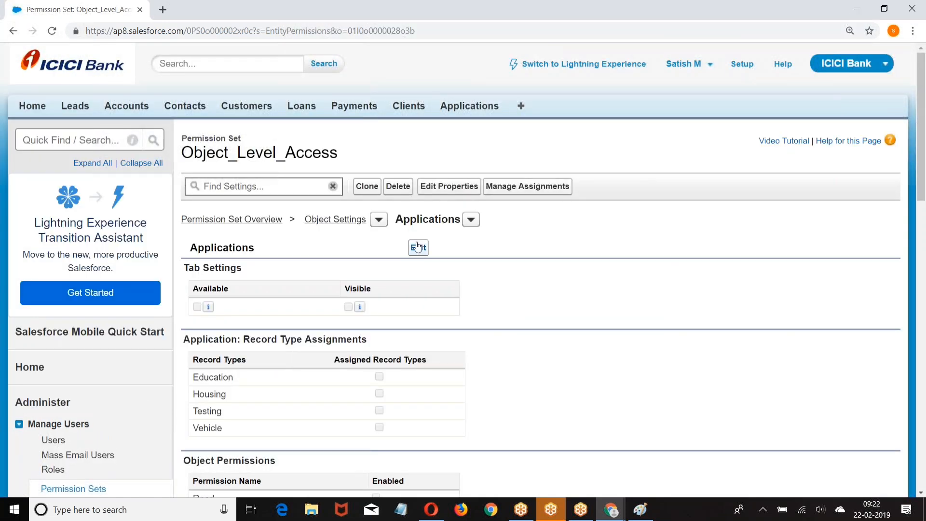
left_click(418, 247)
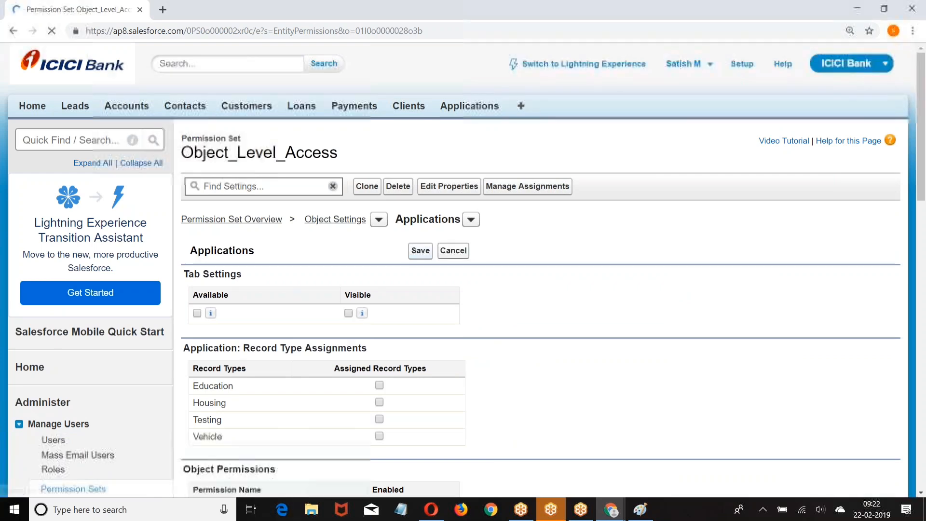
Step: Make the Applications tab available and visible, and assign the Education and Housing record types
scroll(241, 260, "down", 1)
left_click(197, 253)
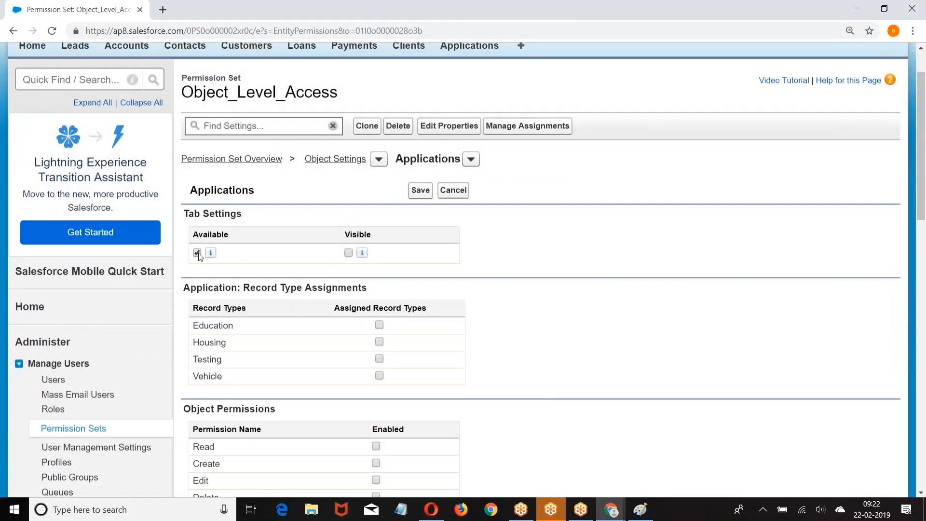
left_click(349, 252)
left_click_drag(188, 213, 264, 216)
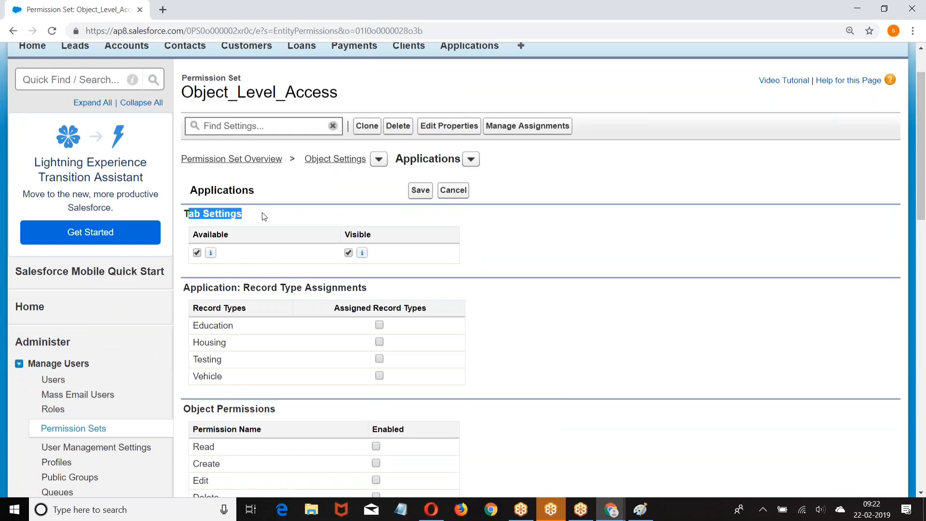
scroll(292, 251, "down", 2)
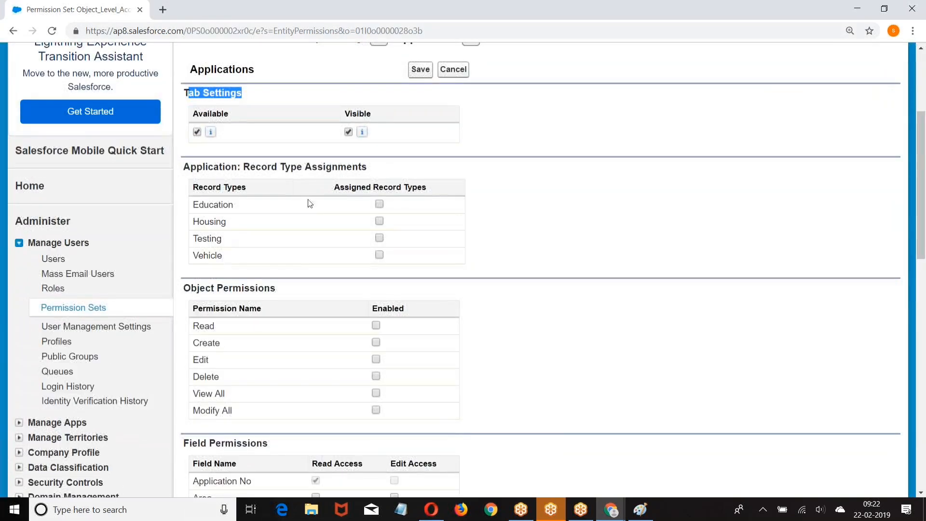
left_click(381, 217)
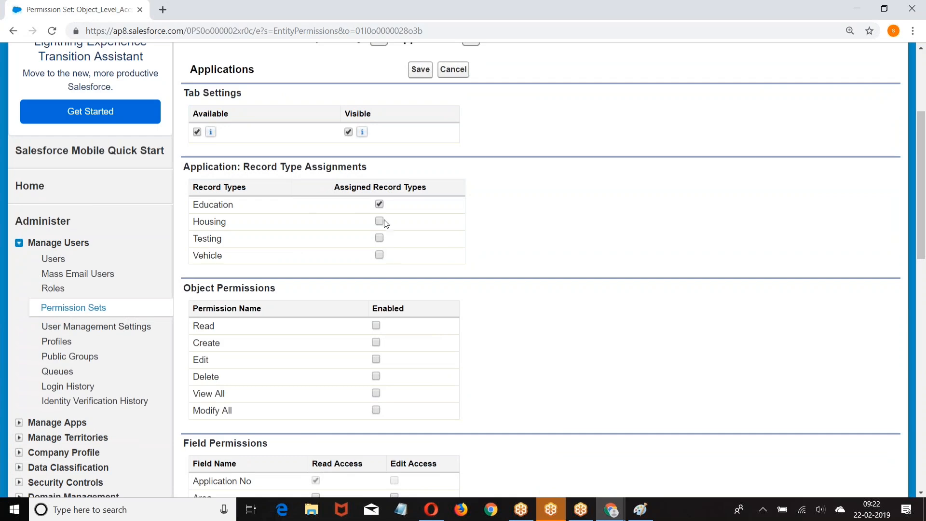
Step: Enable the Read, Create, Edit and Delete object permissions for Applications and save the settings
scroll(466, 242, "down", 2)
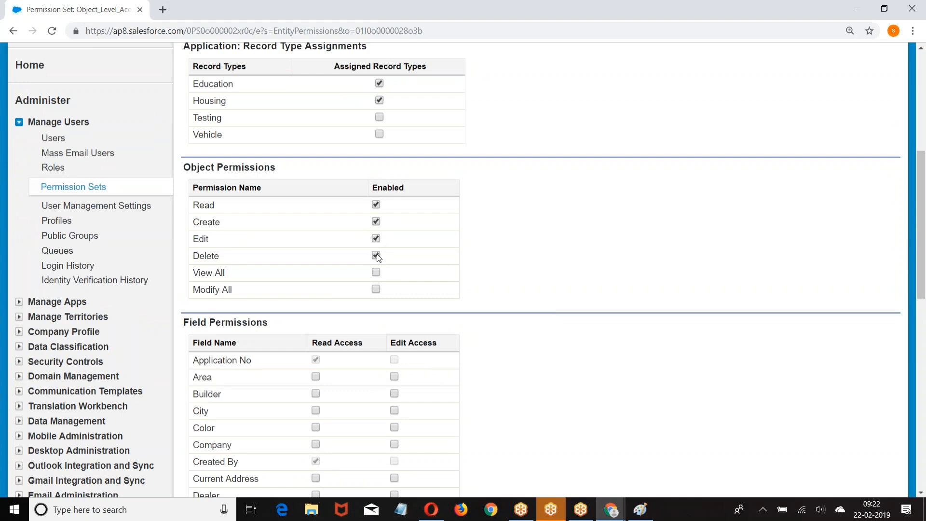
scroll(379, 258, "down", 3)
scroll(536, 335, "down", 8)
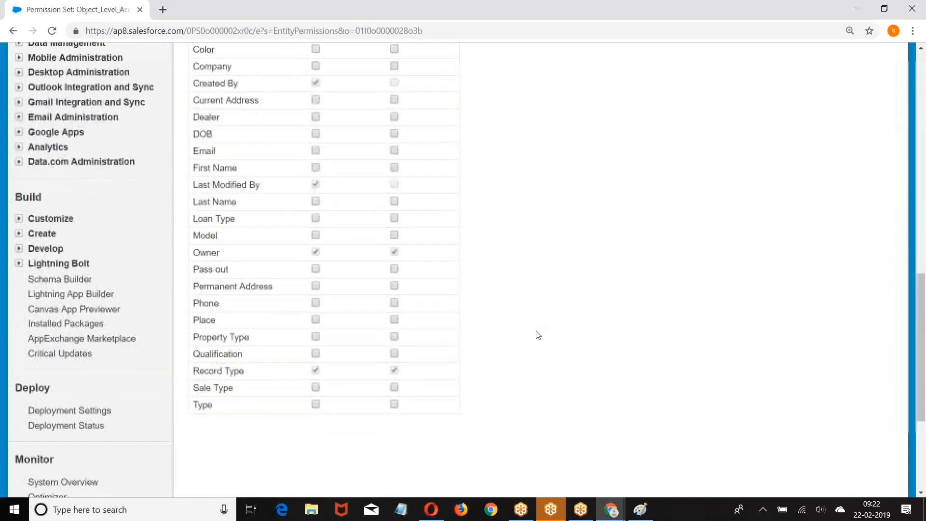
scroll(537, 334, "up", 15)
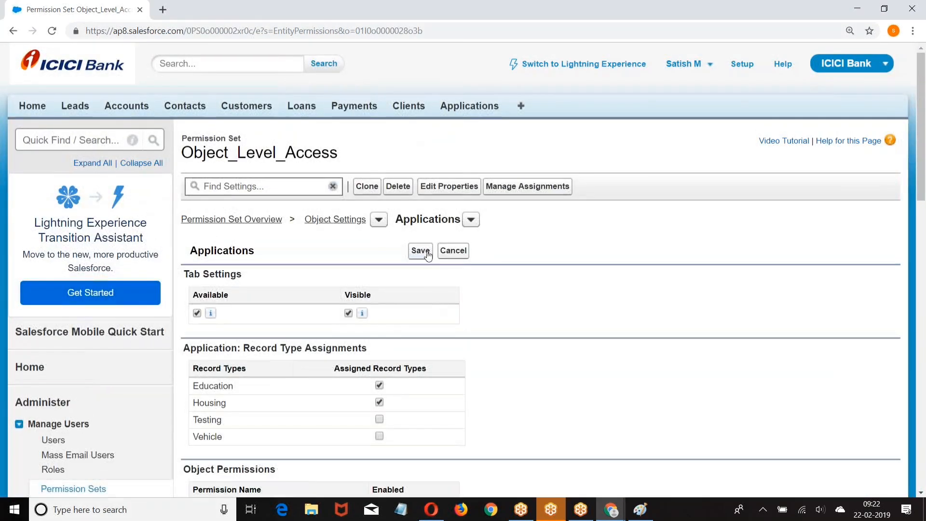
left_click(421, 250)
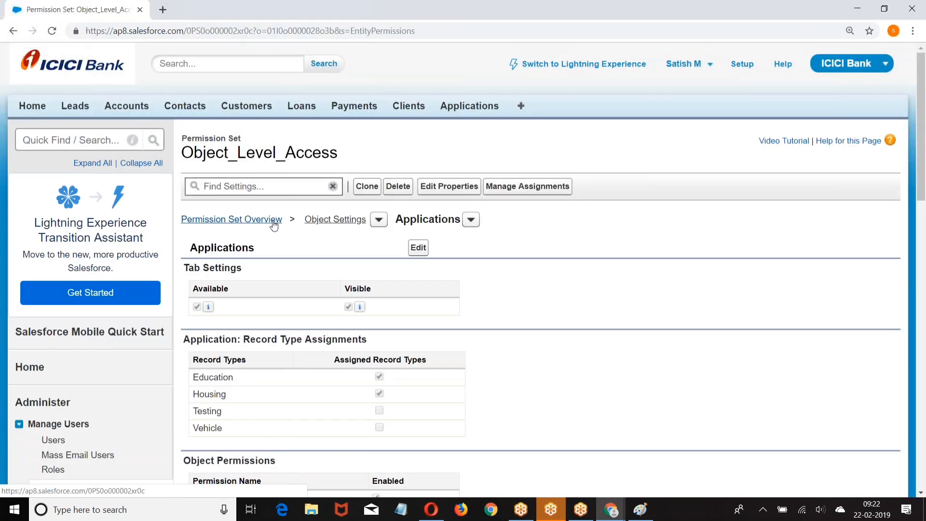
Step: Return to the permission set's object settings and open the Loans entry for editing
left_click(321, 220)
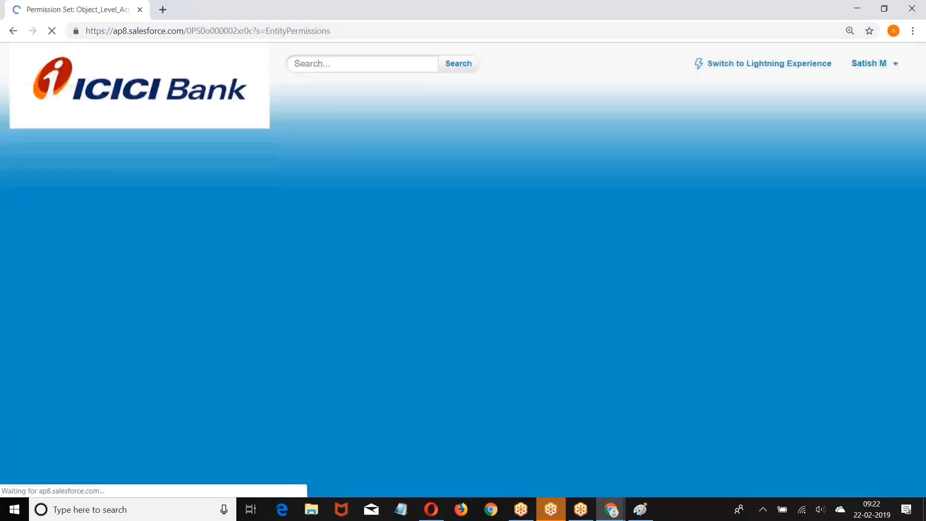
scroll(334, 234, "down", 5)
scroll(333, 235, "down", 10)
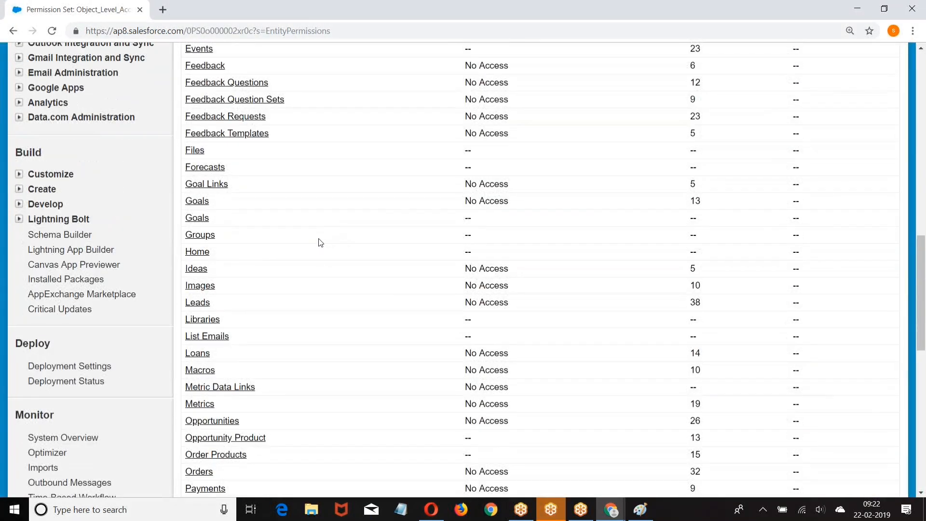
scroll(321, 241, "down", 3)
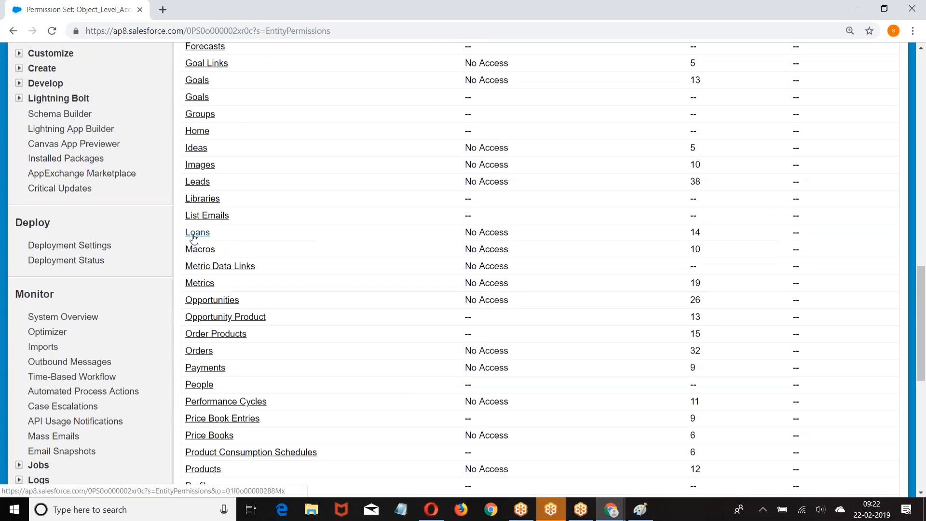
left_click(193, 235)
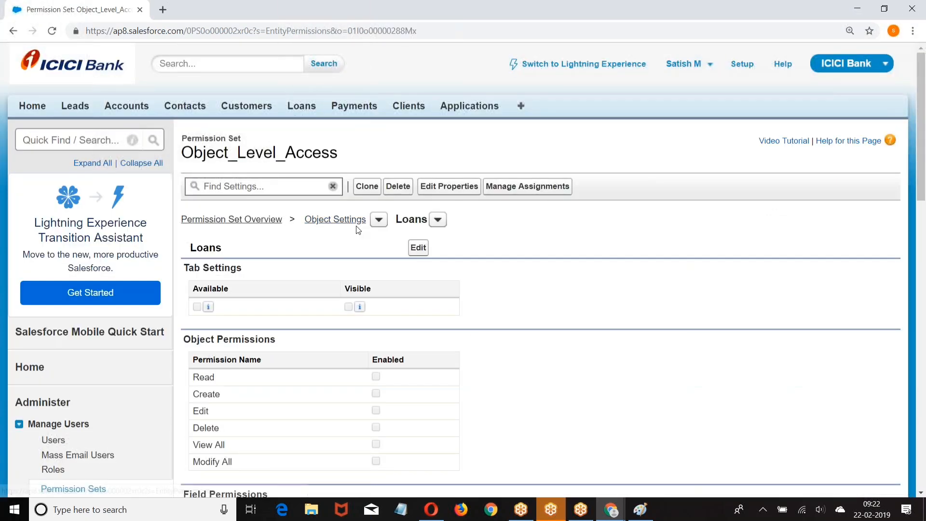
scroll(285, 248, "down", 3)
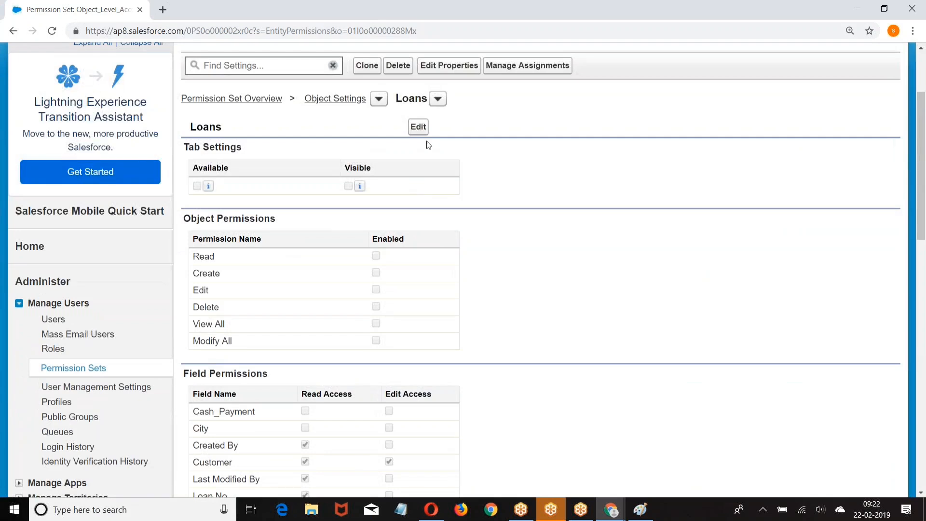
left_click(421, 128)
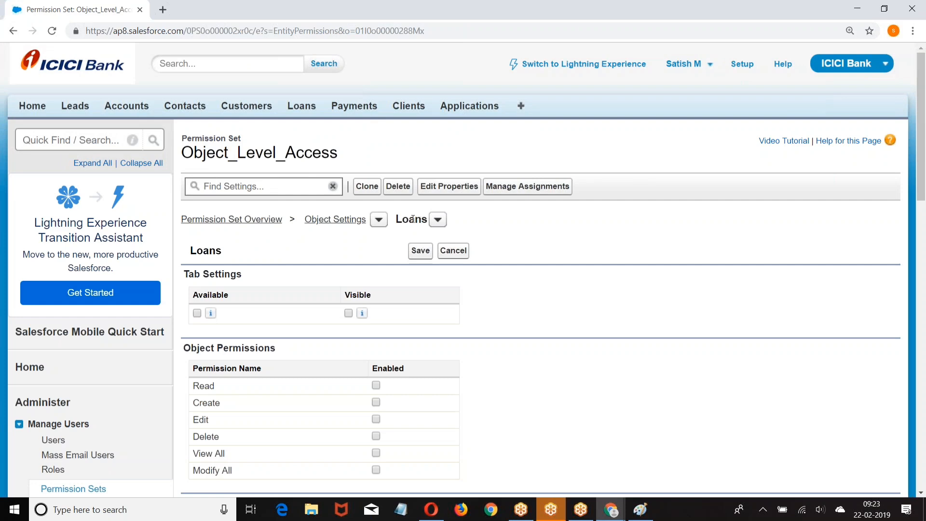
Step: Make the Loans tab available and visible, enable Read, Create, Edit and Delete on Loans, and save
scroll(338, 252, "down", 1)
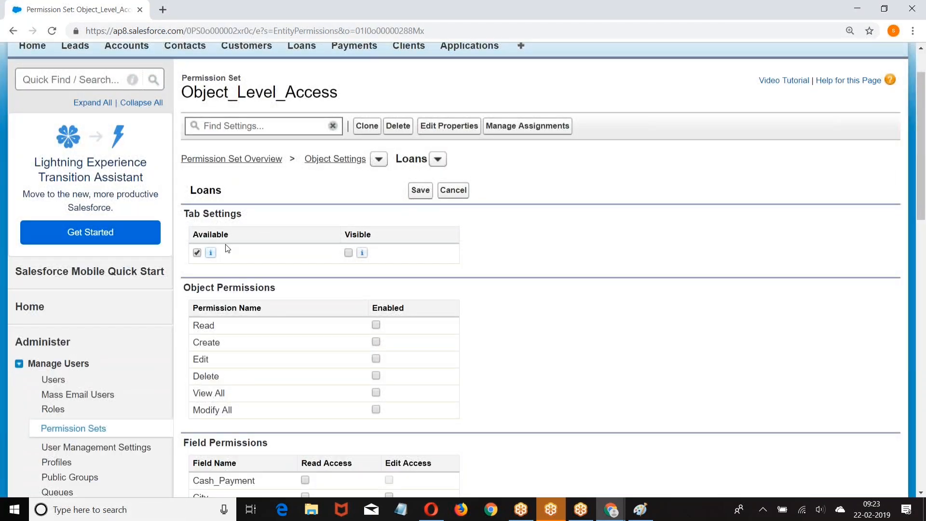
scroll(447, 229, "down", 2)
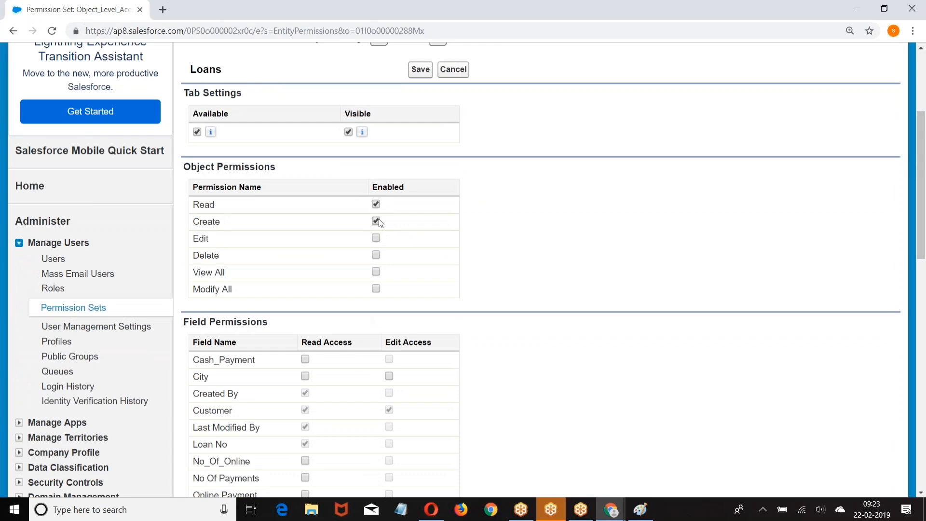
left_click(376, 255)
scroll(415, 248, "down", 5)
scroll(414, 247, "up", 7)
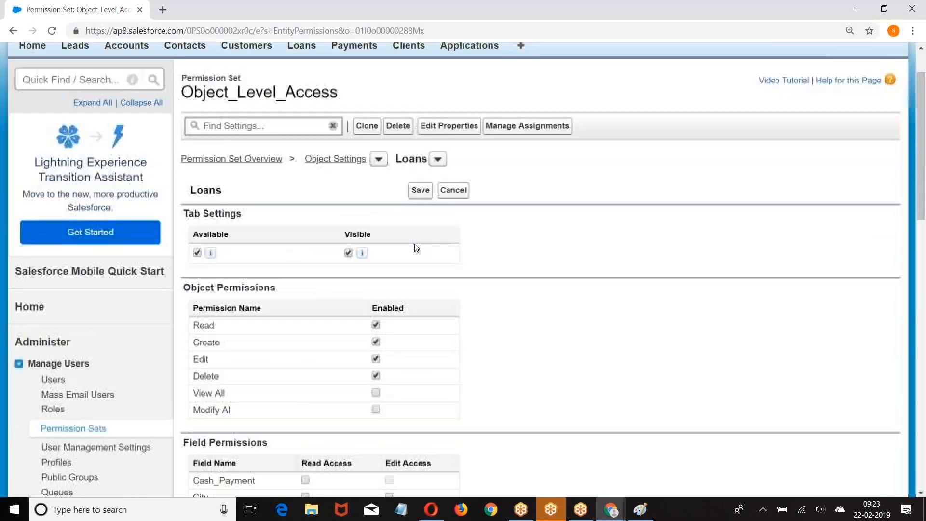
left_click(420, 190)
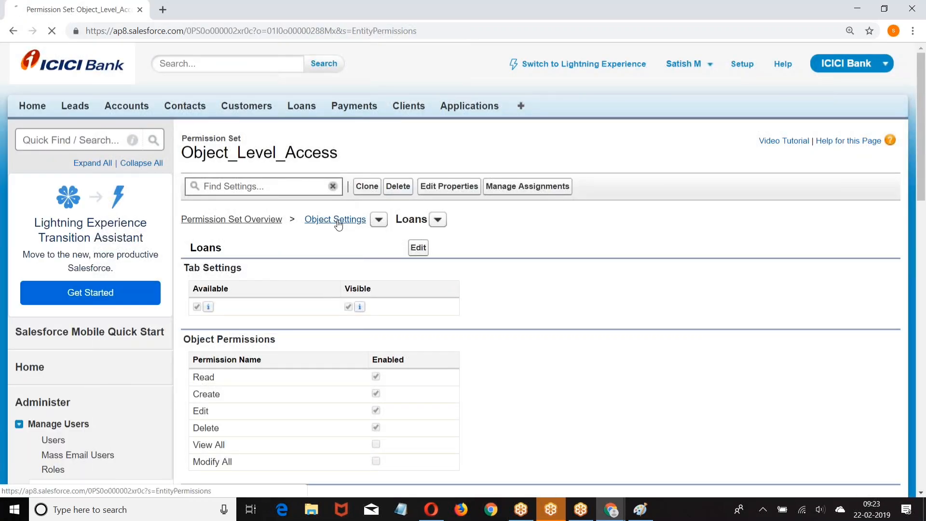
Step: Return to the object settings list and review the permissions granted for each object
left_click(338, 223)
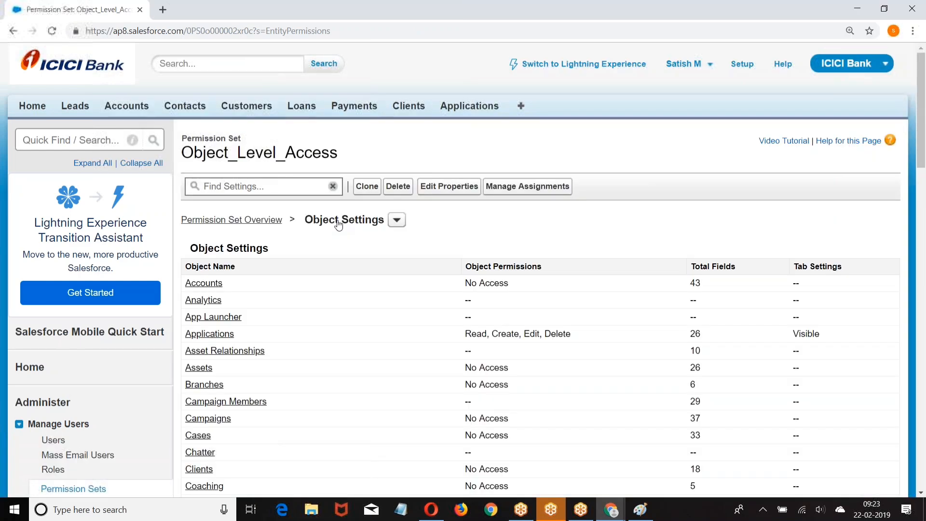
scroll(339, 225, "down", 2)
scroll(338, 224, "down", 14)
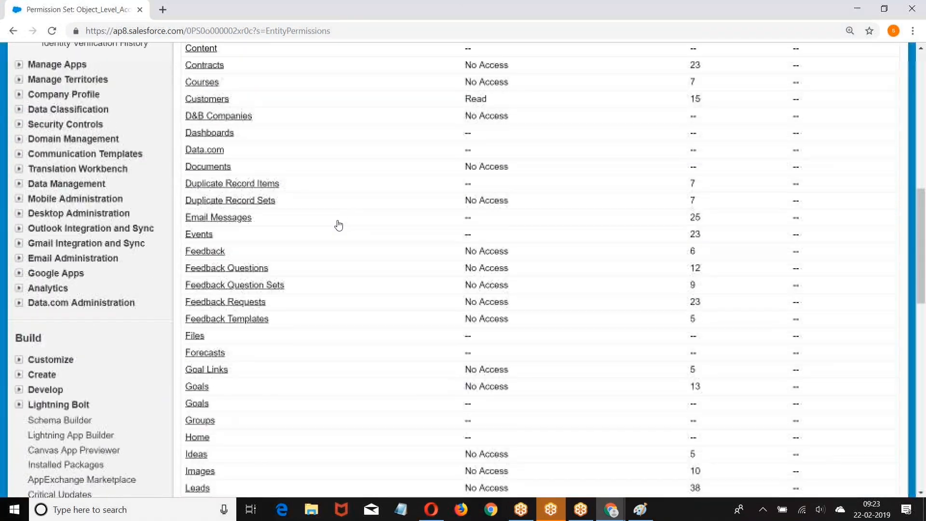
scroll(328, 265, "down", 4)
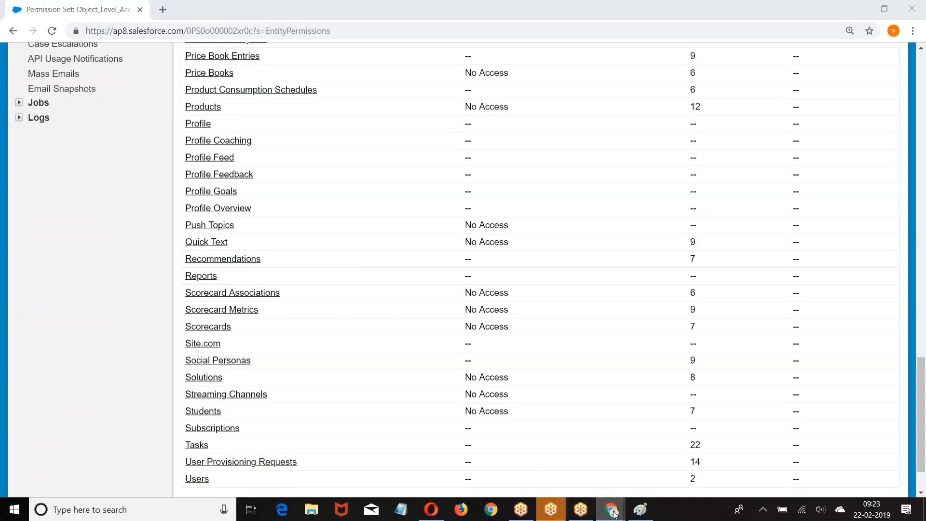
Step: Switch to the Developer Console notes and answer the existing-object question with "At the profile level we will define the permissions on the object."
mouse_move(611, 509)
left_click(657, 456)
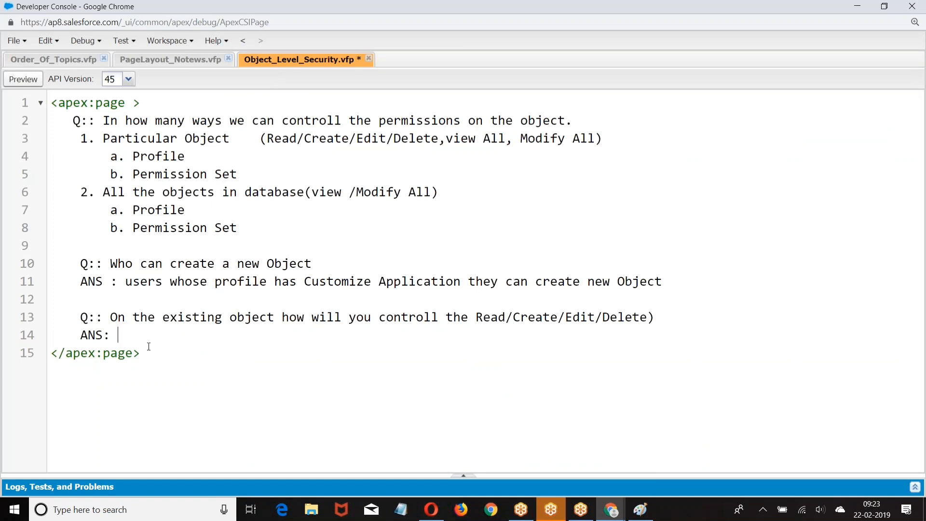
type("At the profile level ")
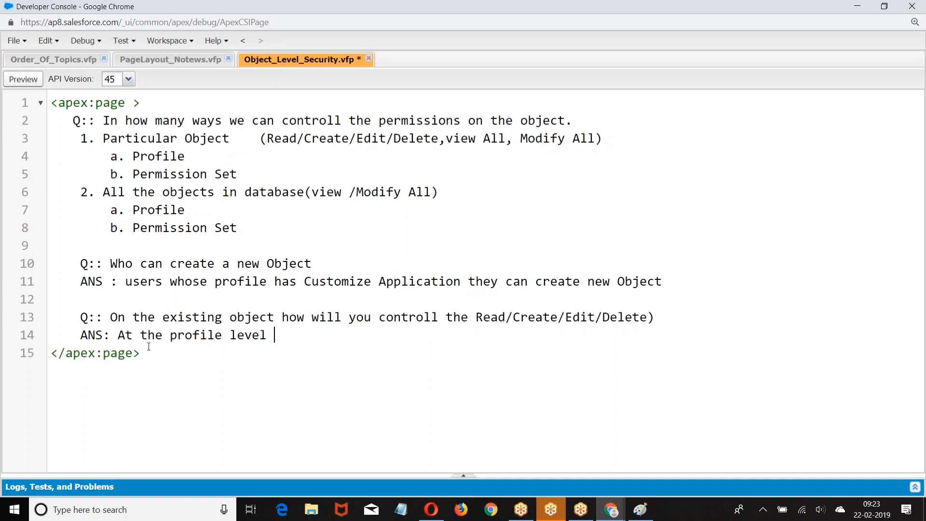
type("we will def")
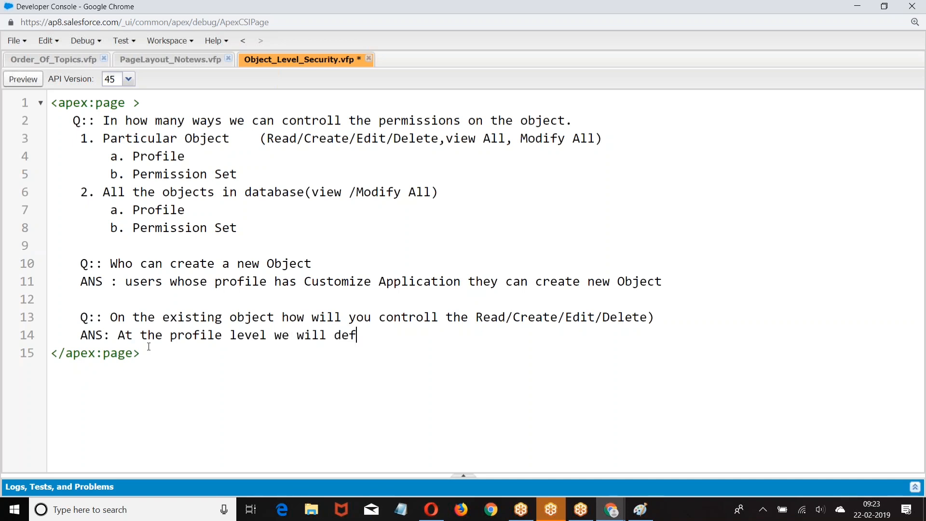
type("ine the permis")
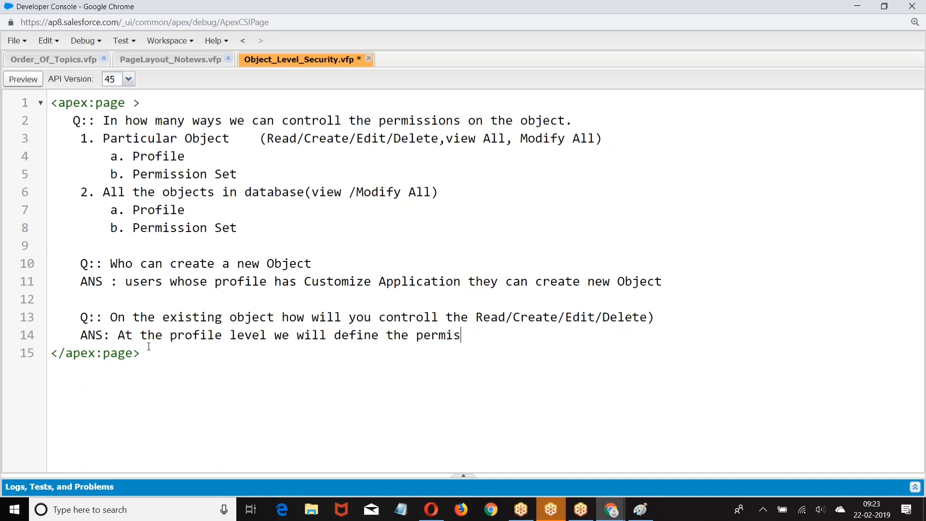
type("sions on hte ob")
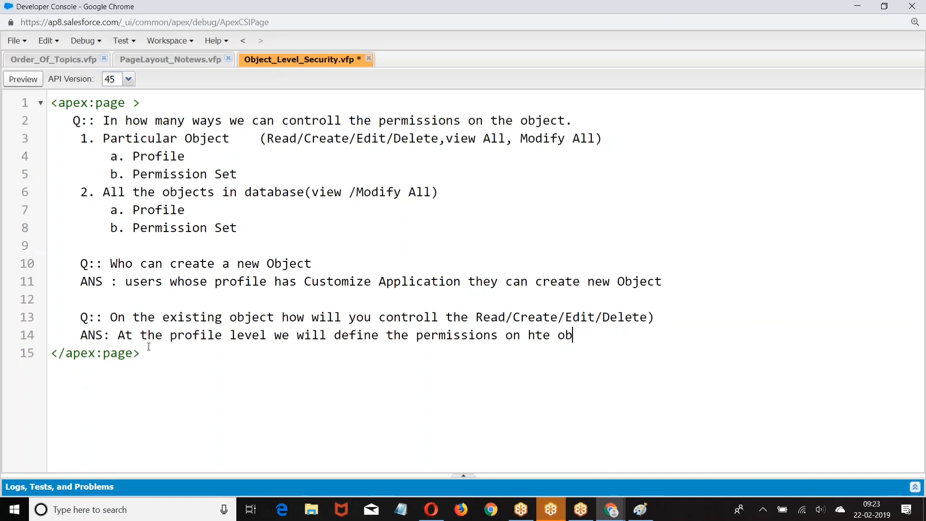
key("BackSpace")
key("BackSpace")
key("BackSpace")
key("BackSpace")
key("BackSpace")
key("BackSpace")
type("the object.")
key("Return")
key("Return")
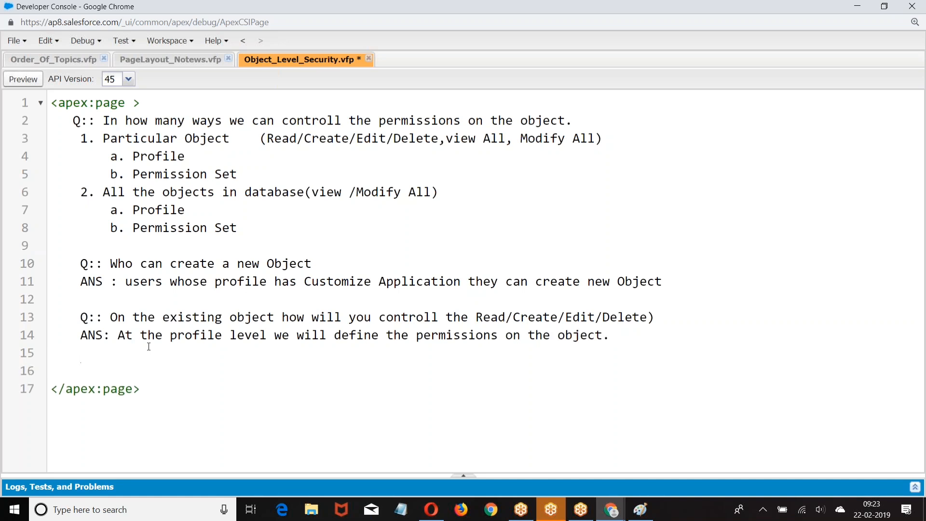
Step: Begin a note below the answer: "Note : if you want to grant any extra access on object for a particular user then"
type("Note : if you want to gra")
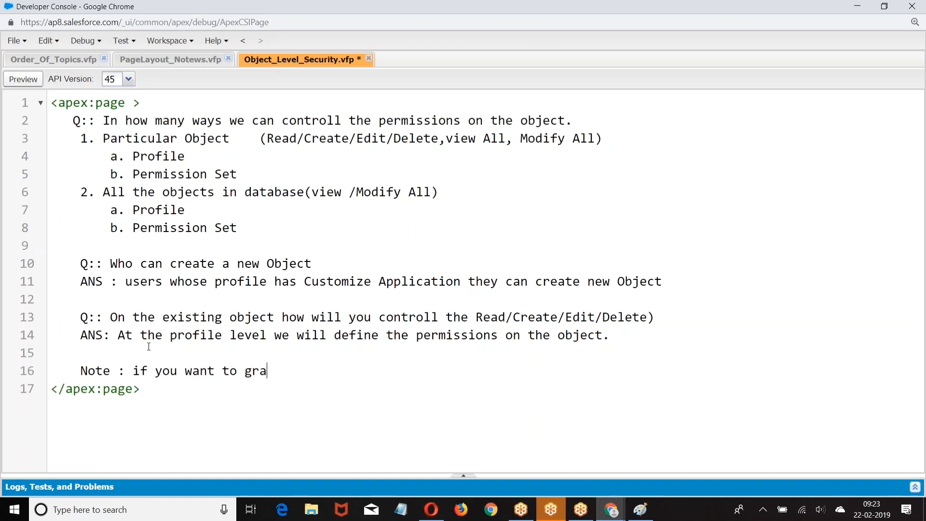
type("nt any extra acces")
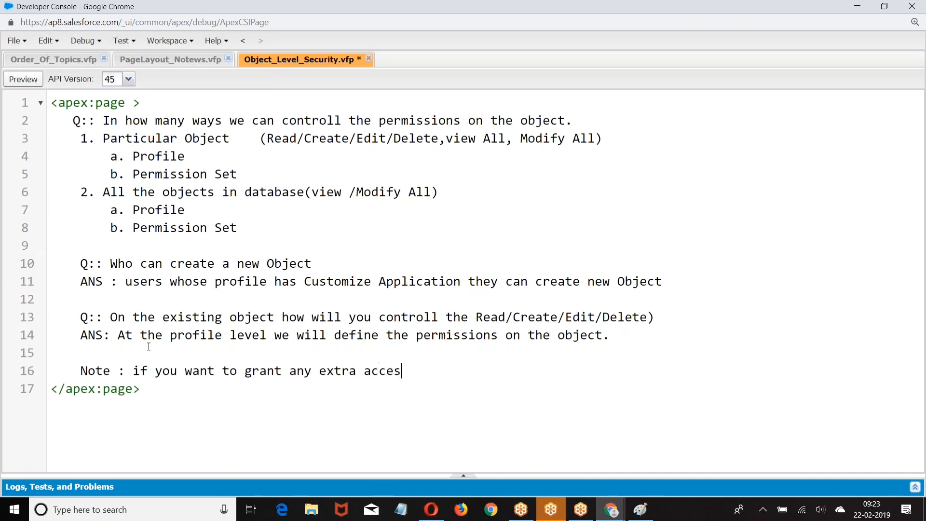
type("s on object o")
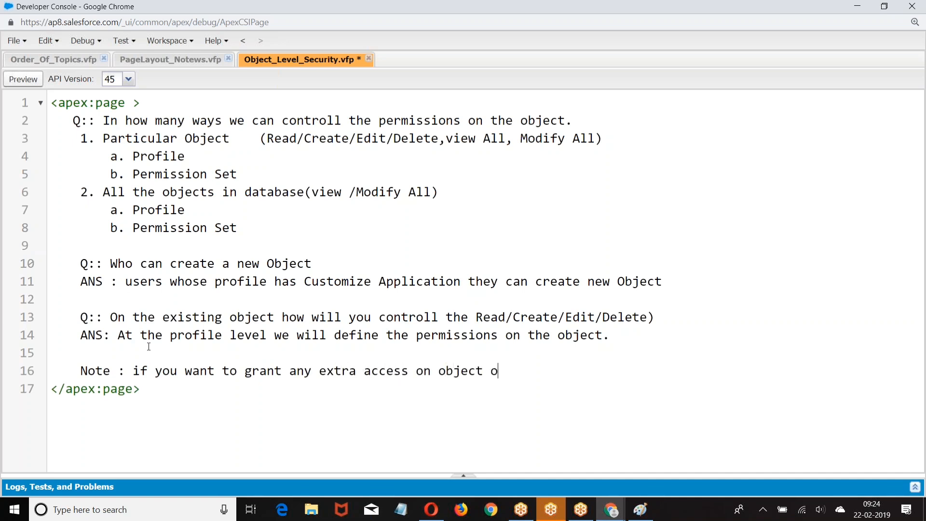
key("BackSpace")
type("then we co")
key("BackSpace")
key("BackSpace")
key("BackSpace")
key("BackSpace")
key("BackSpace")
key("BackSpace")
key("BackSpace")
key("BackSpace")
key("BackSpace")
key("BackSpace")
type("for a particular user then")
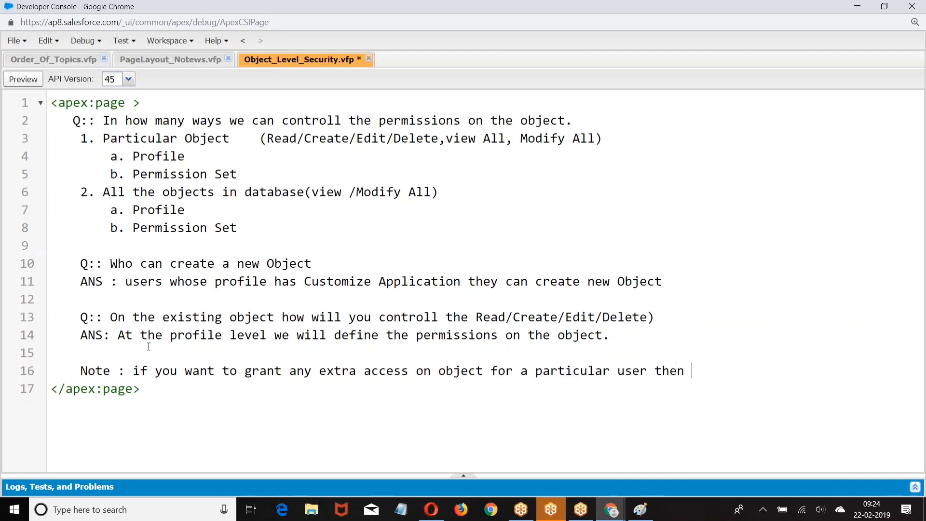
Step: Finish the note on an indented new line with "will controll using permission set."
key("Return")
key("Tab")
type("w")
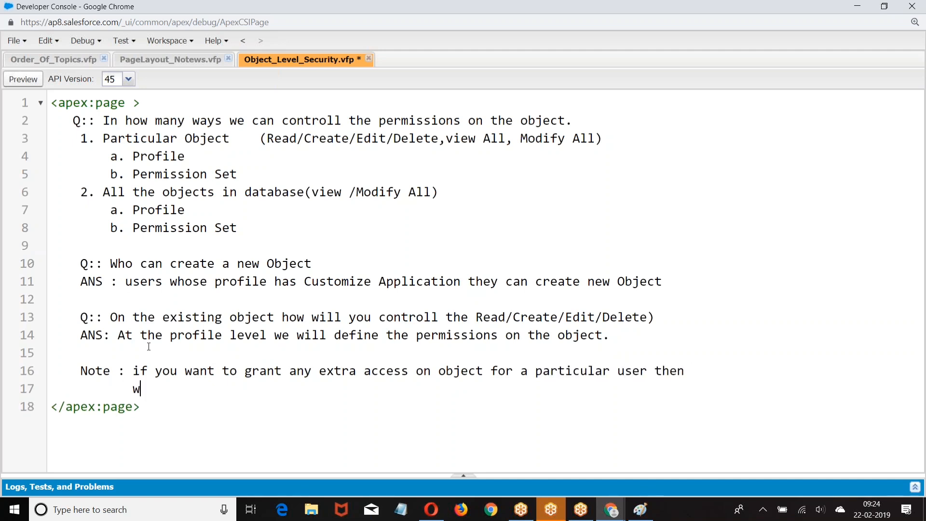
type("ill controll using permission set.")
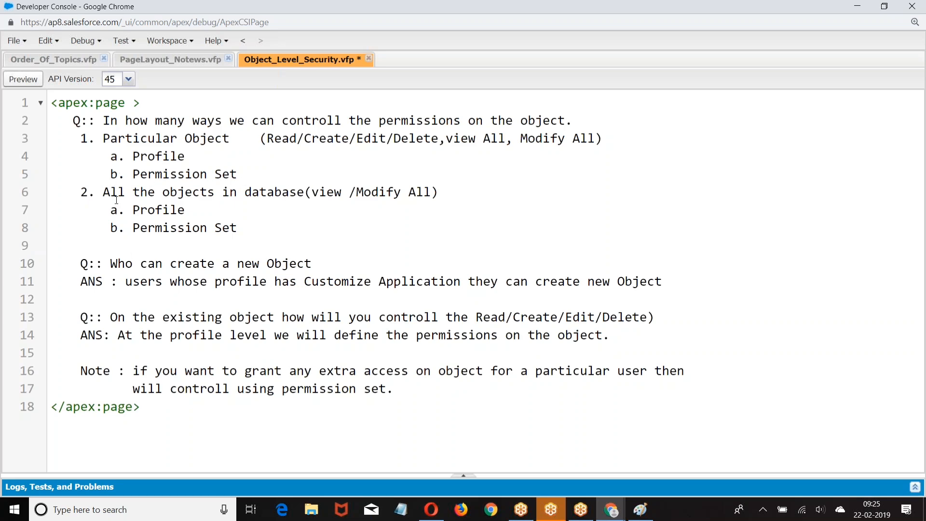
Step: Switch to the Salesforce setup window, filter the profiles by S, and open the Student profile for editing
mouse_move(611, 510)
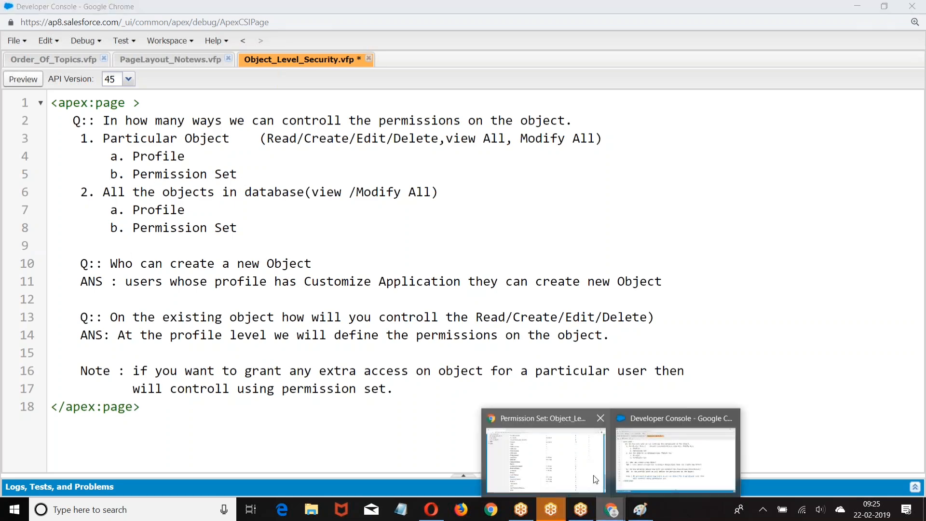
left_click(548, 446)
scroll(347, 182, "up", 12)
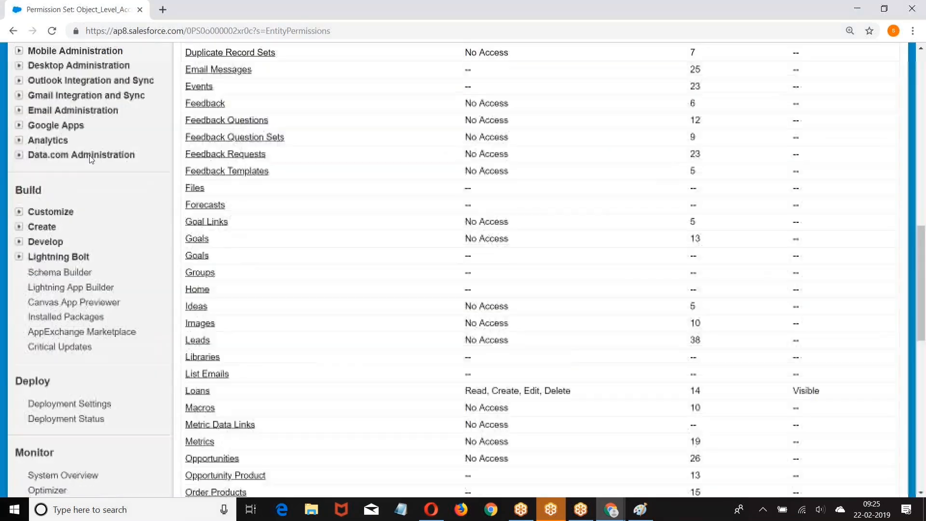
scroll(88, 155, "up", 9)
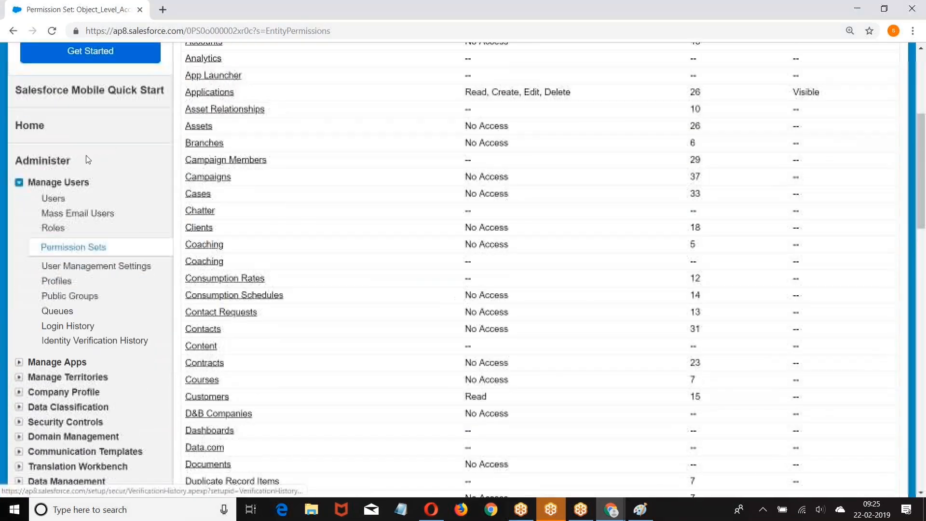
left_click(56, 282)
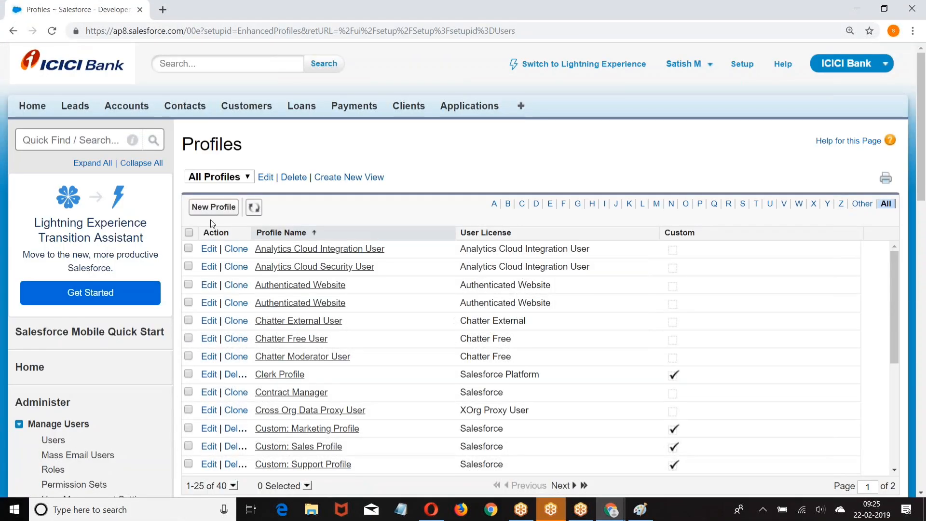
left_click(743, 205)
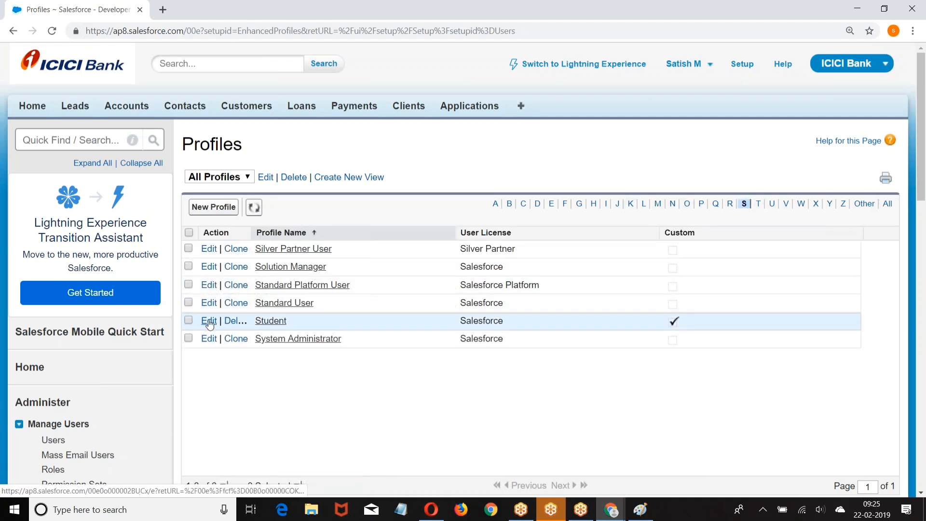
left_click(209, 323)
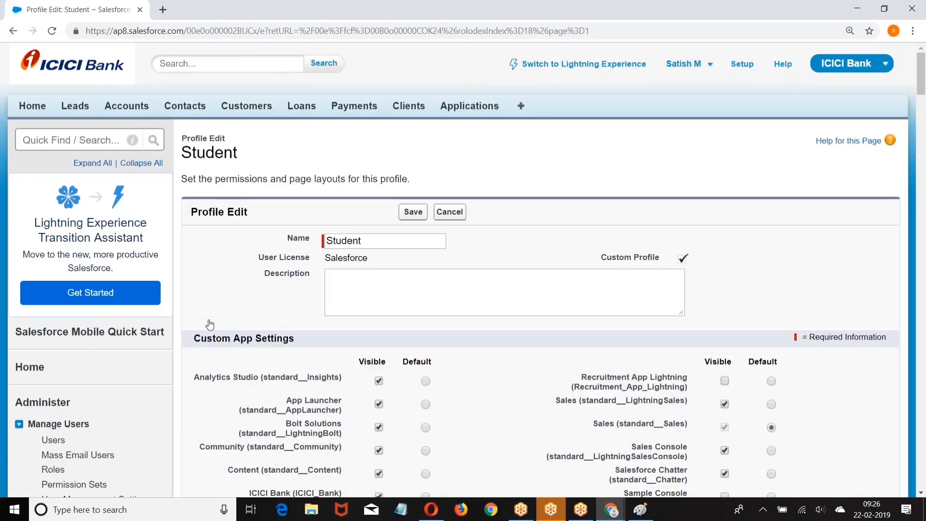
Step: Examine the Student profile's custom object permissions and find "view All" on the page to inspect the View All Data permission
scroll(529, 242, "down", 20)
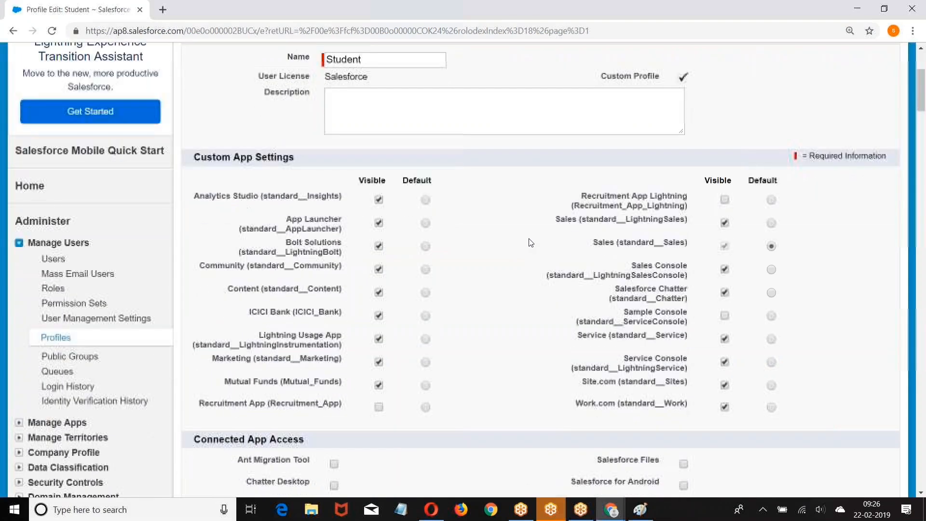
scroll(531, 242, "down", 20)
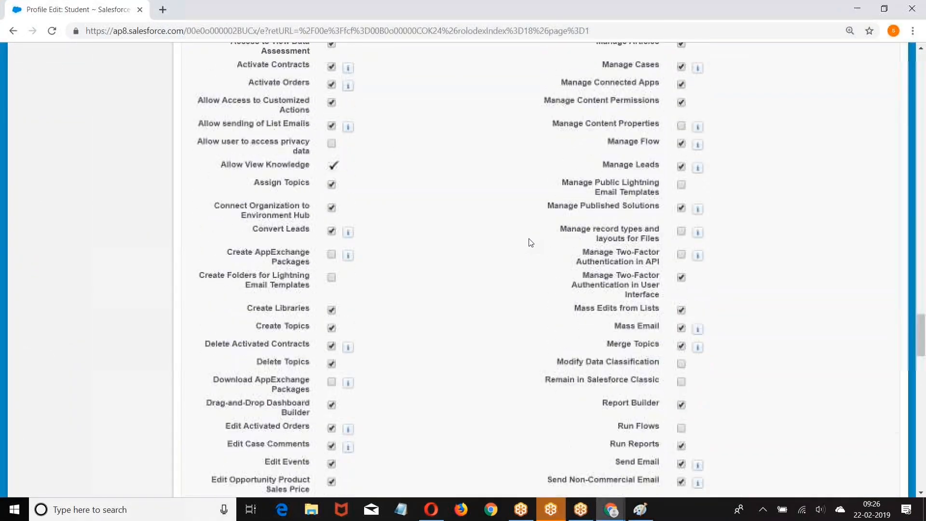
scroll(531, 242, "down", 3)
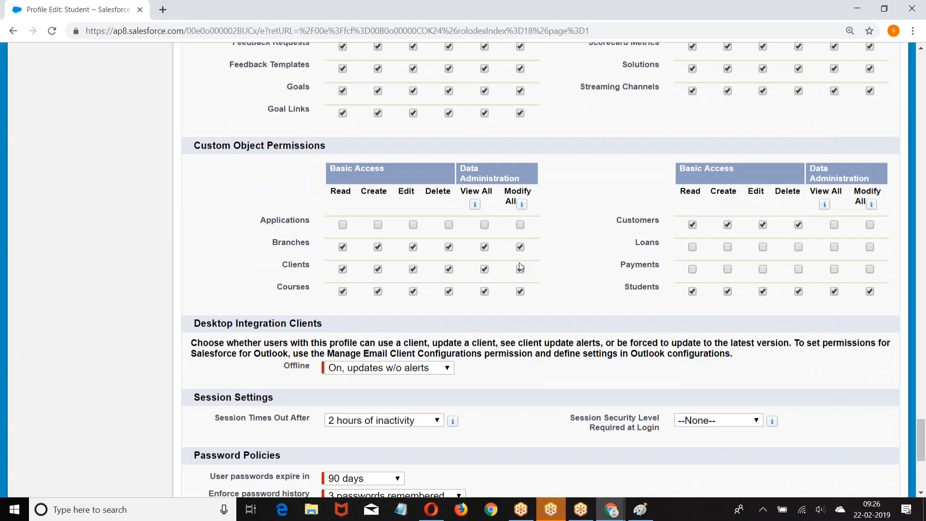
scroll(639, 188, "up", 3)
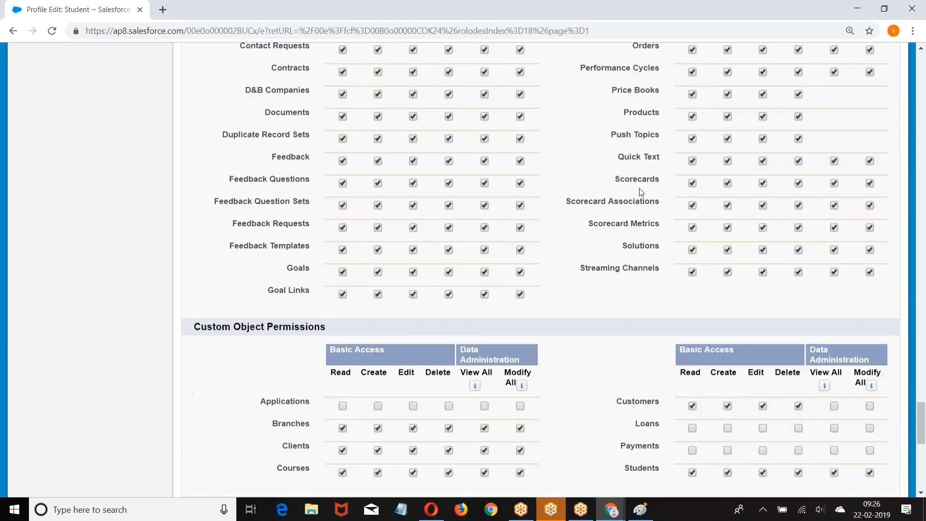
scroll(640, 191, "up", 15)
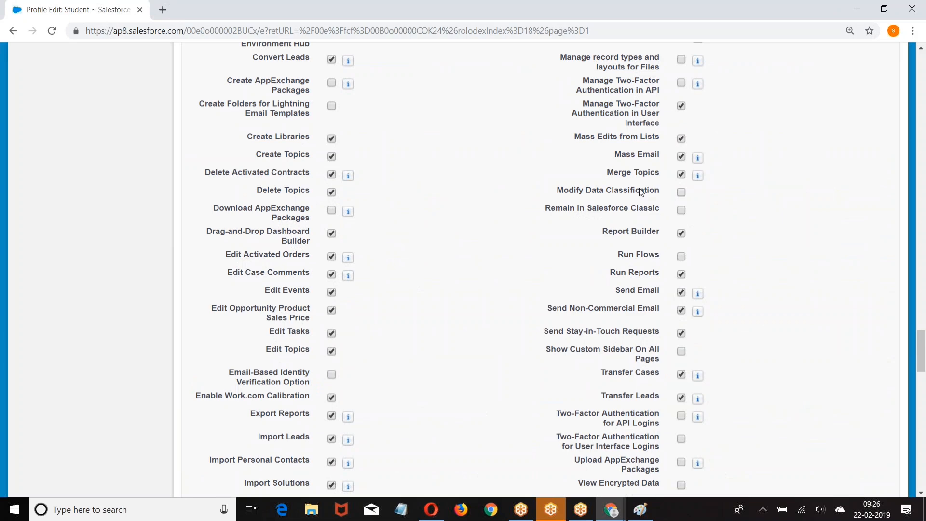
key("ctrl+f")
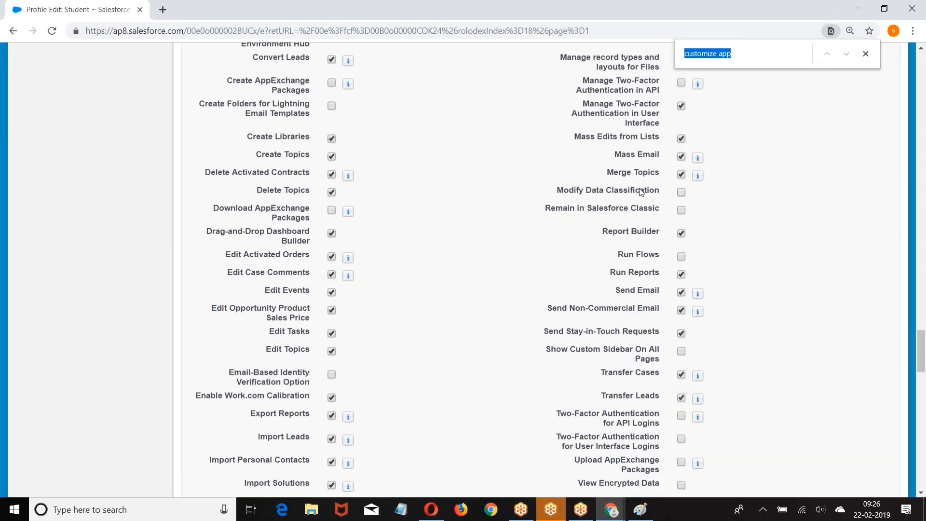
type("view All")
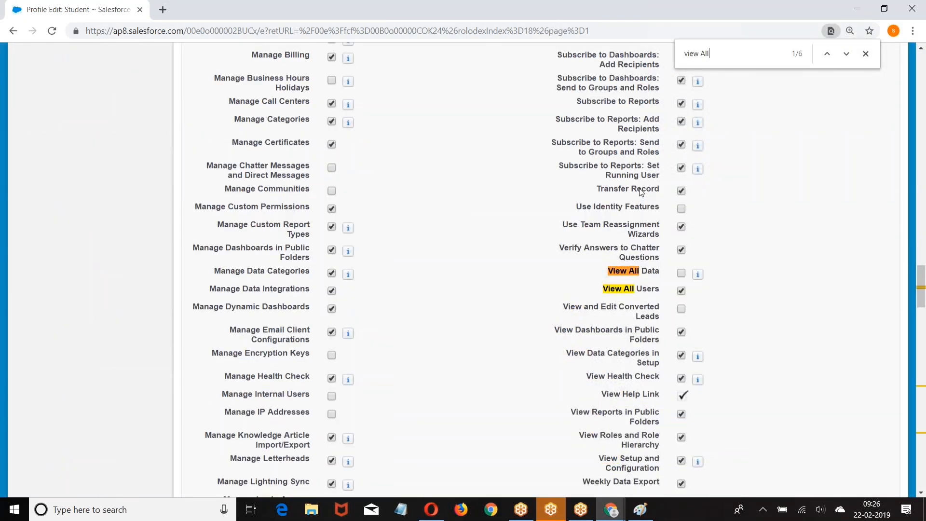
scroll(642, 193, "down", 3)
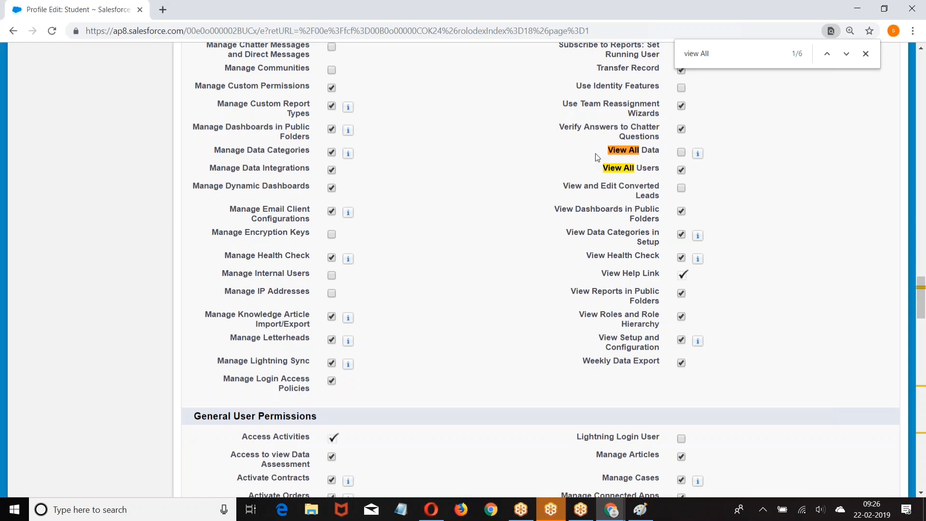
Step: Find "Modify A" on the Student profile page to inspect the Modify All Data permission
key("BackSpace")
key("BackSpace")
key("BackSpace")
key("BackSpace")
key("BackSpace")
key("BackSpace")
key("BackSpace")
key("BackSpace")
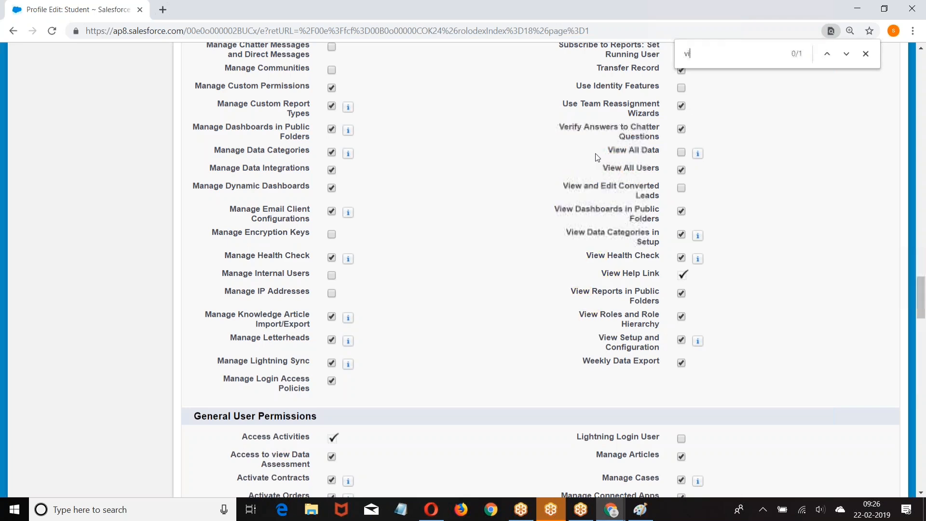
type("Modify A")
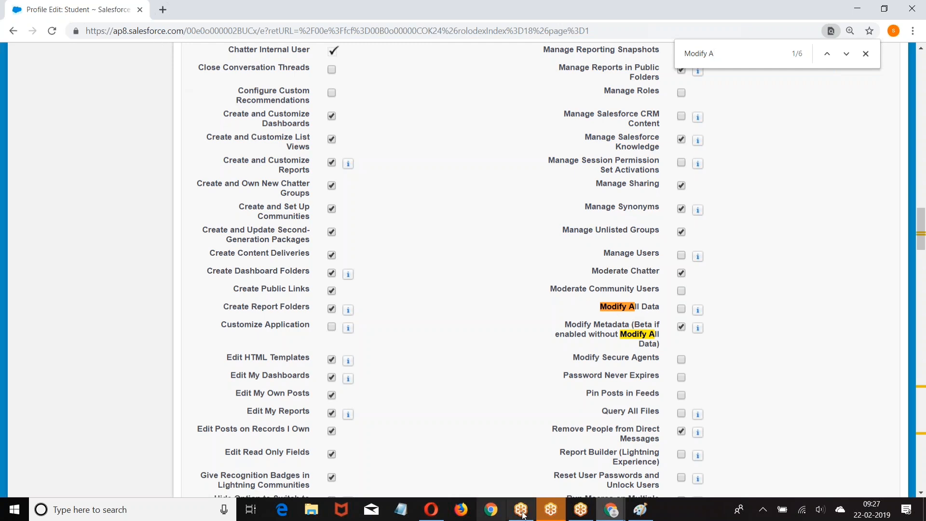
Step: Go to the list of all users and open the record of the active user with the Student profile
scroll(195, 164, "up", 20)
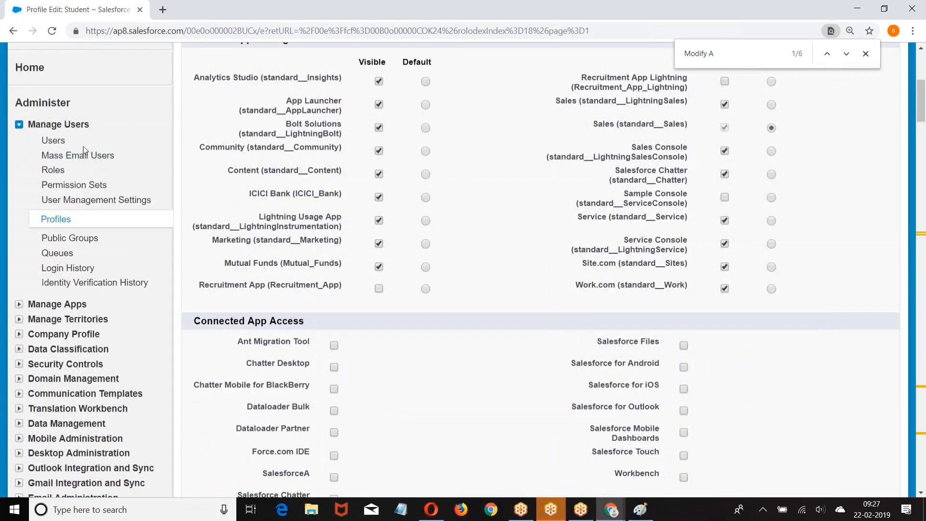
left_click(52, 142)
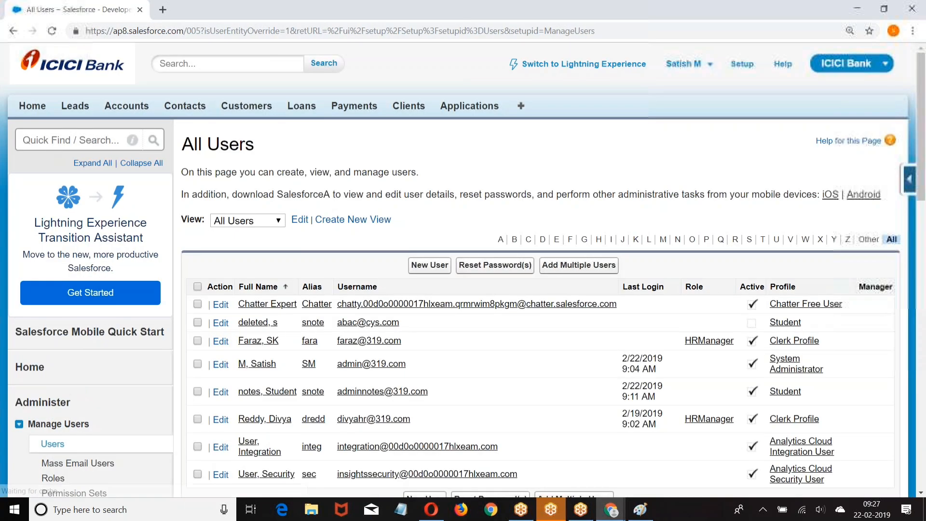
scroll(254, 213, "down", 4)
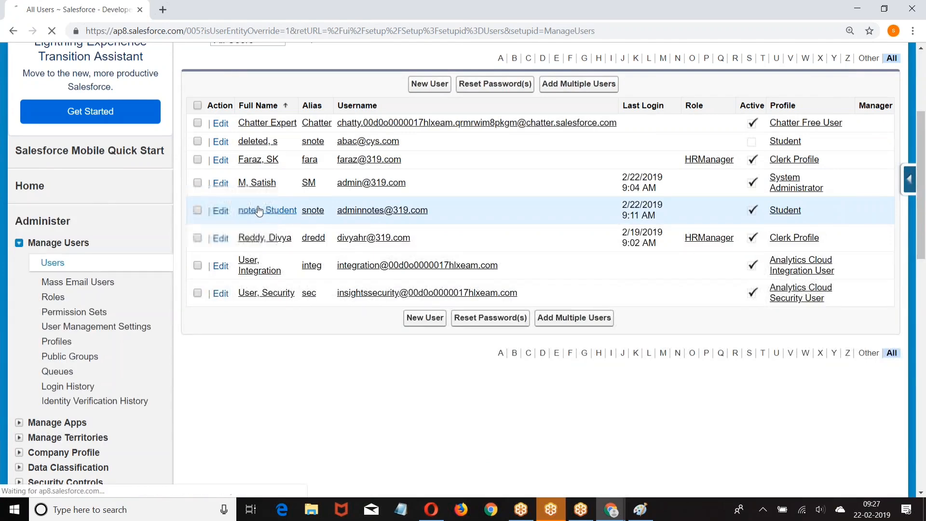
left_click(255, 213)
scroll(259, 211, "down", 4)
scroll(259, 211, "down", 12)
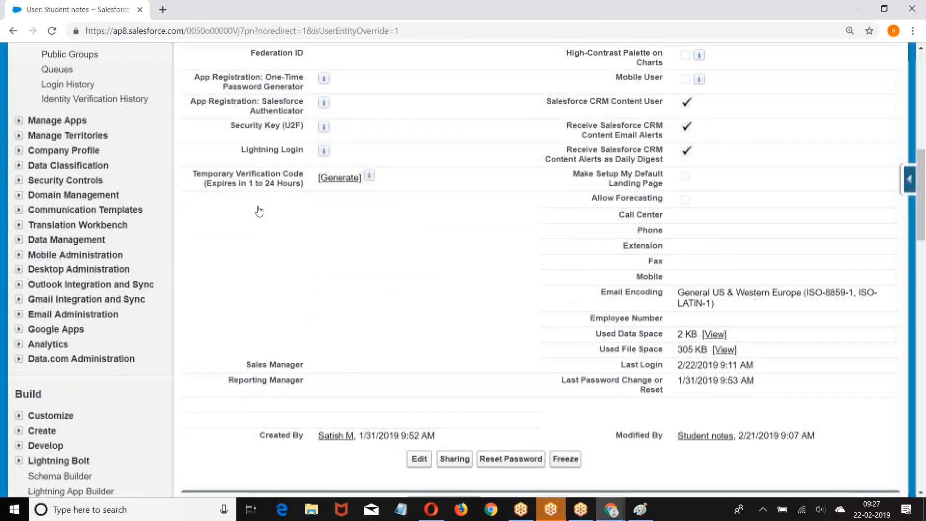
Step: Assign the Object_Level_Access permission set to the student user and save the assignment
left_click_drag(193, 262, 334, 263)
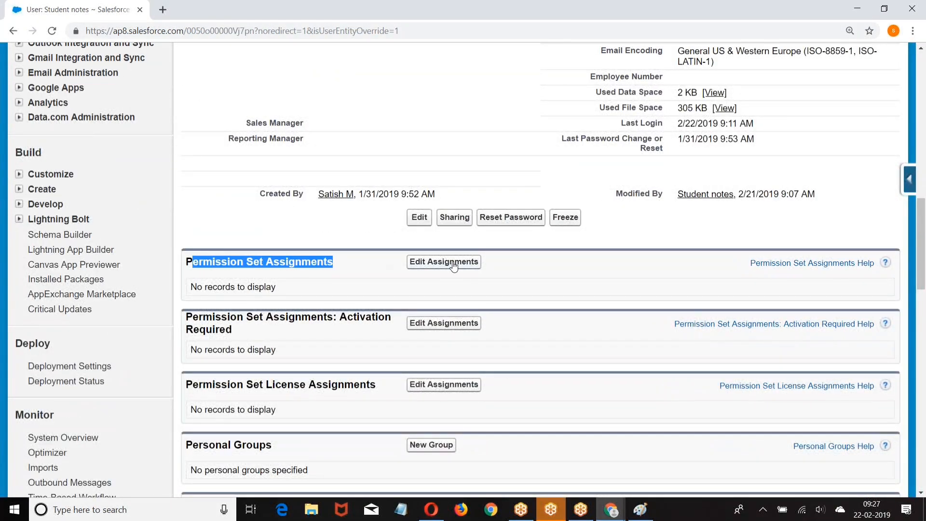
left_click(444, 262)
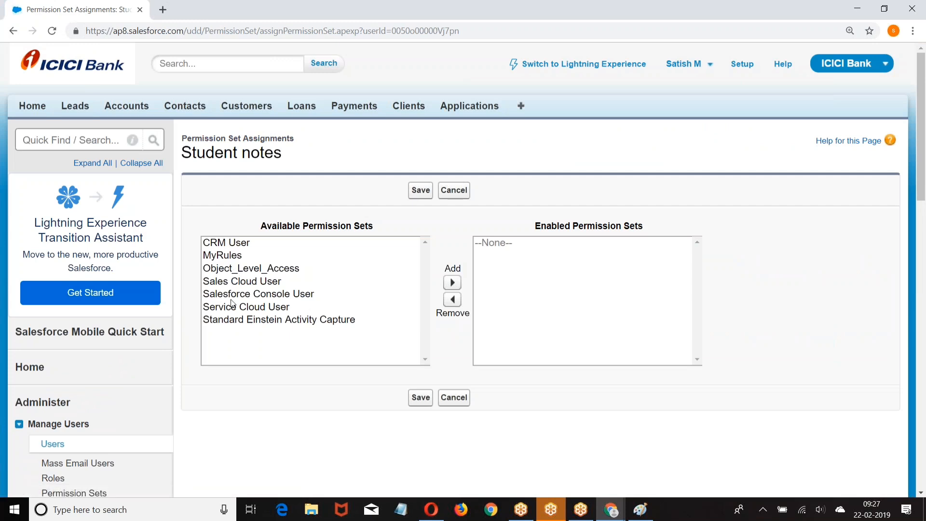
left_click(230, 273)
left_click(453, 283)
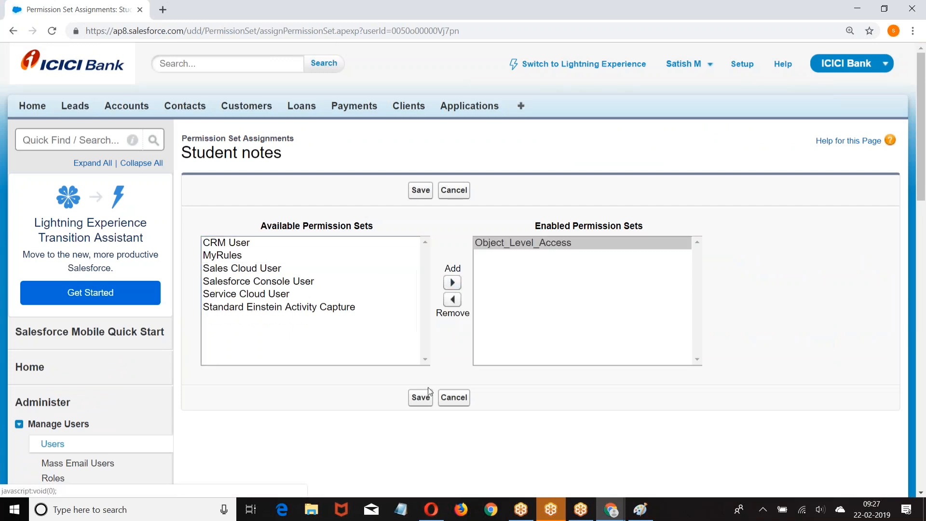
left_click(421, 397)
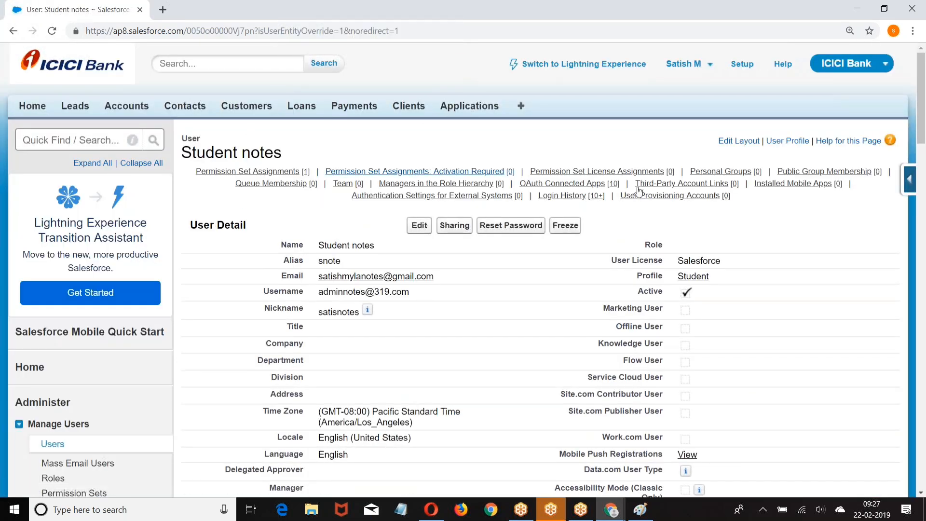
Step: Switch to the Developer Console notes and add a separator line of equals signs below the permission set note
left_click(637, 512)
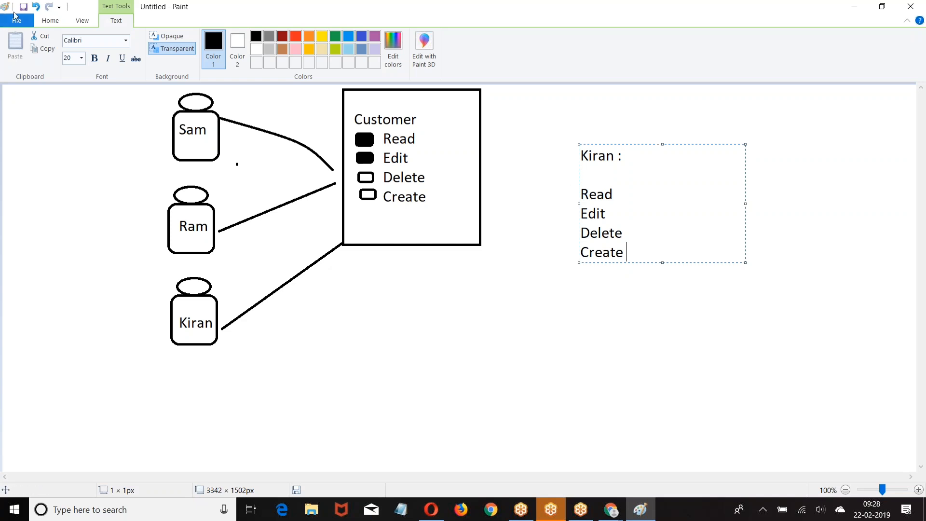
left_click(611, 509)
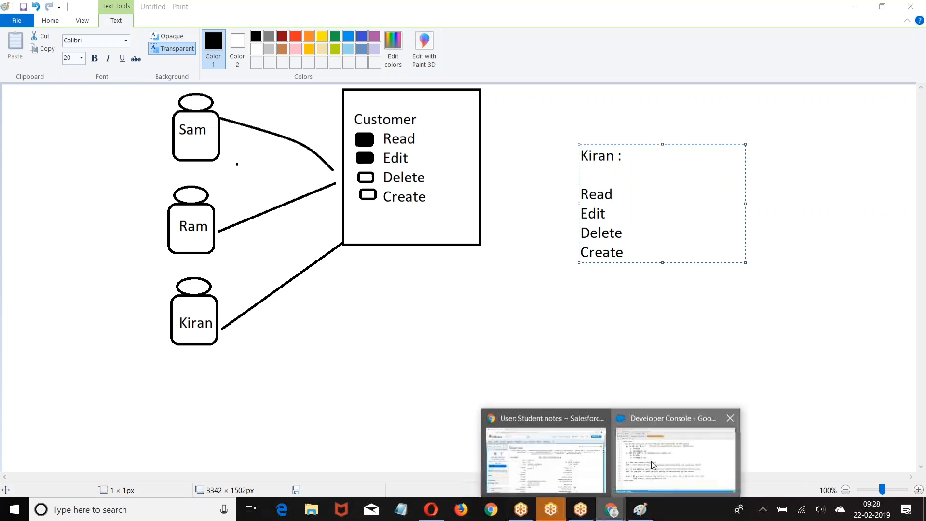
left_click(653, 465)
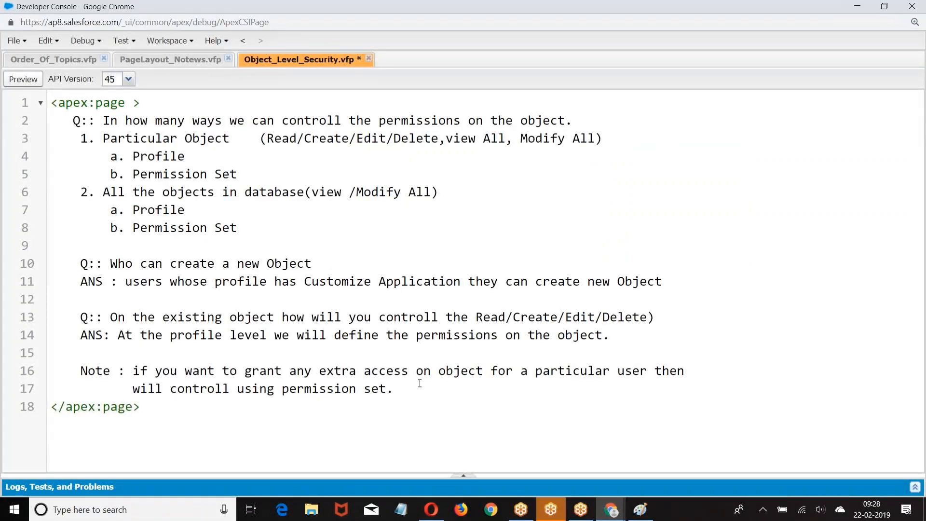
key("Return")
key("Return")
key("Return")
type("=======")
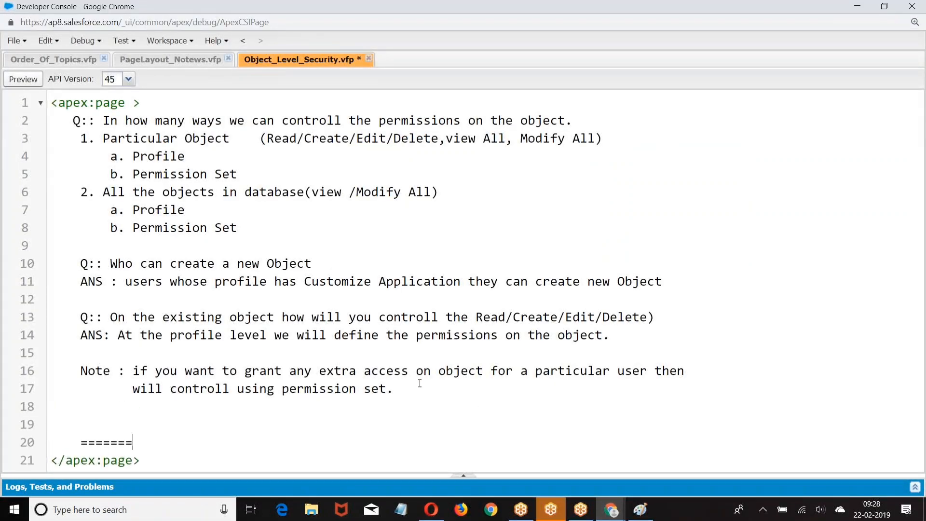
type("==================================================================")
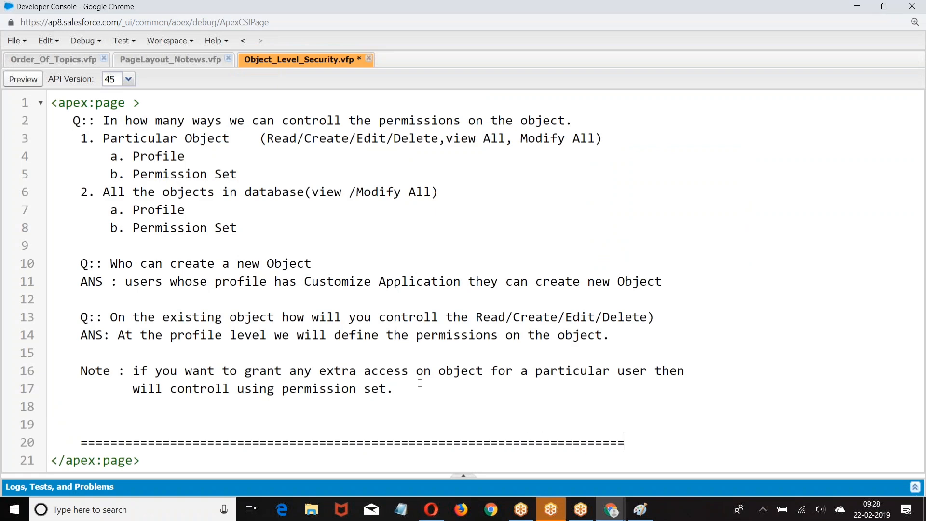
type("===========")
key("Return")
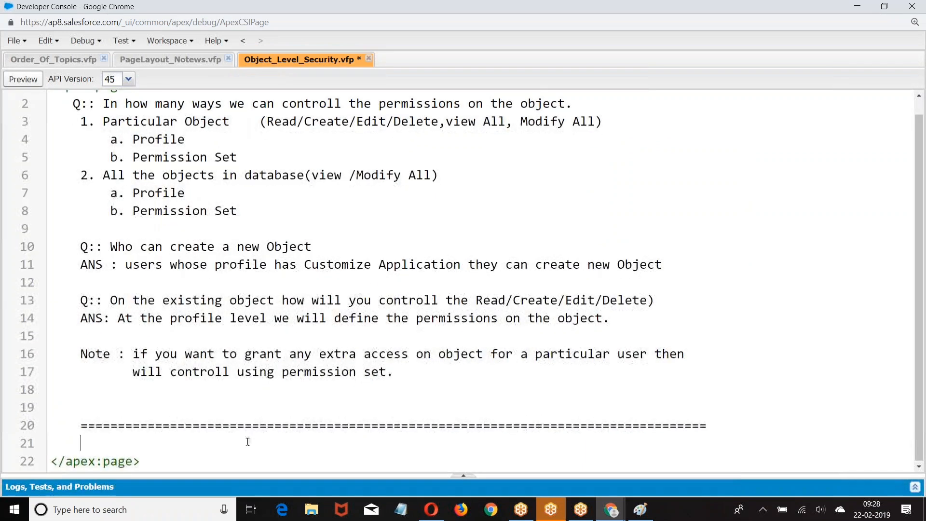
Step: Add a run of blank lines after the closing apex:page tag
left_click(183, 462)
key("Return")
key("Return")
key("Return")
key("Return")
key("Return")
key("Return")
key("Return")
key("Return")
key("Return")
key("Return")
key("Return")
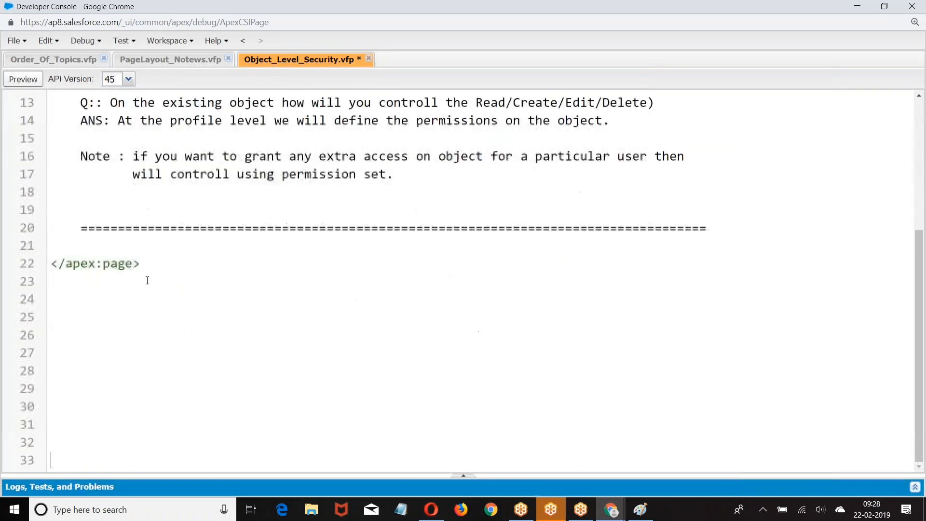
Step: Add the heading "Field Level Access :" with a dashed underline on the line below the separator
left_click(92, 247)
type("Field L")
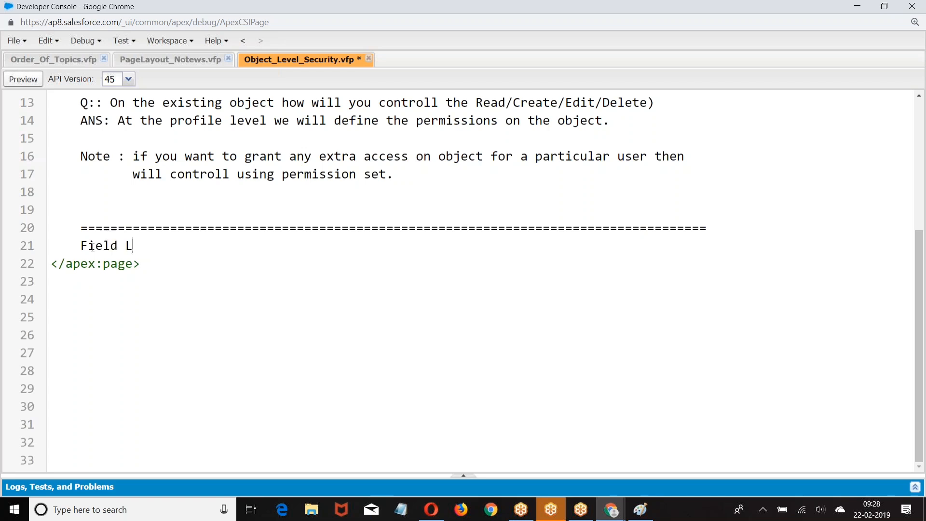
type("evel Access :")
key("Return")
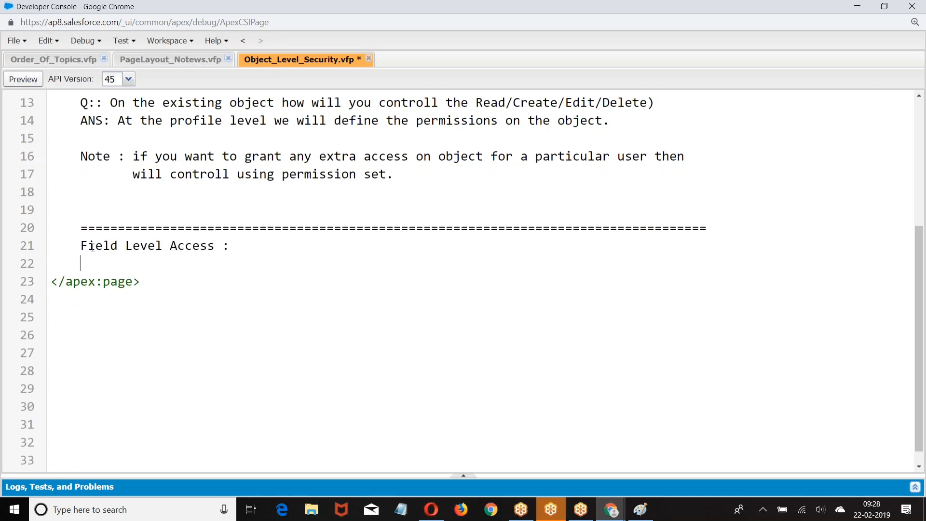
type("---------------------")
key("Return")
Step: Write point 1 under the heading as "Field level security is Controlled at"
type("1.")
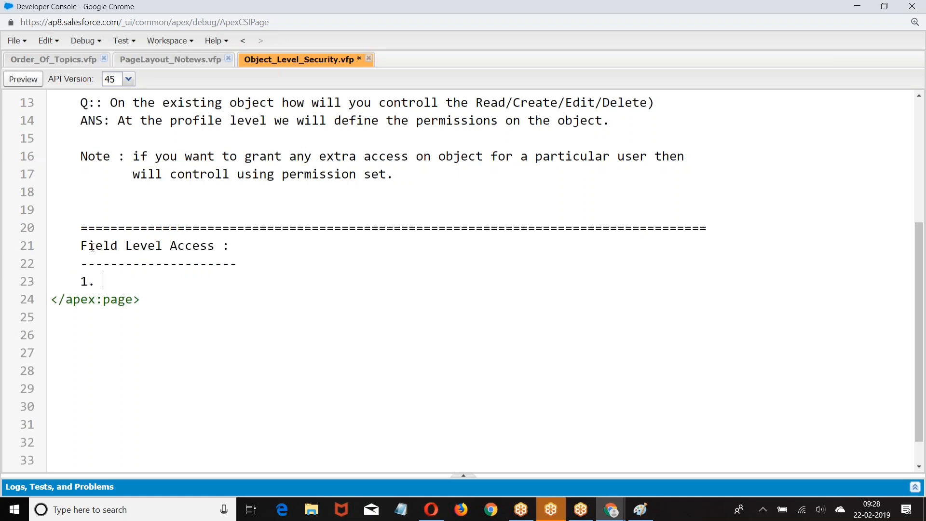
scroll(100, 280, "down", 1)
type("Field lewvel")
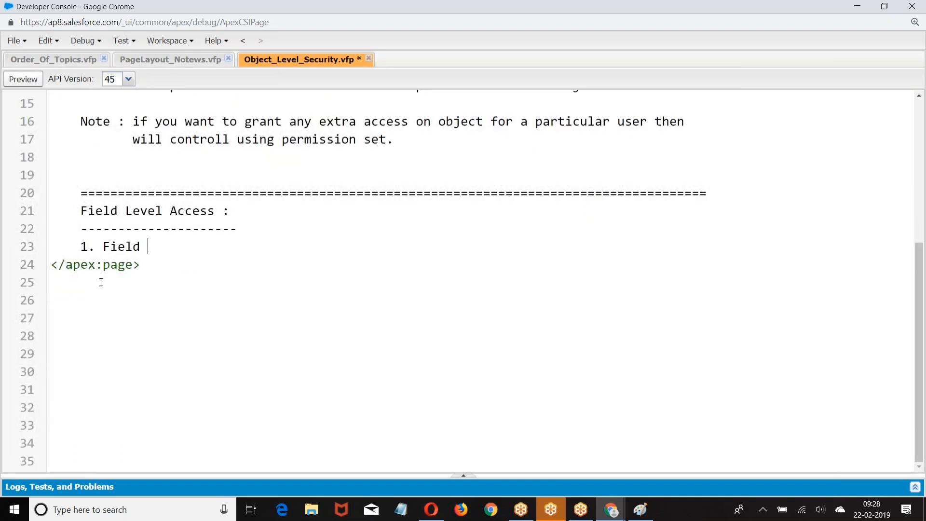
key("BackSpace")
key("BackSpace")
key("BackSpace")
key("BackSpace")
type("eve")
key("BackSpace")
key("BackSpace")
key("BackSpace")
type("vel securit")
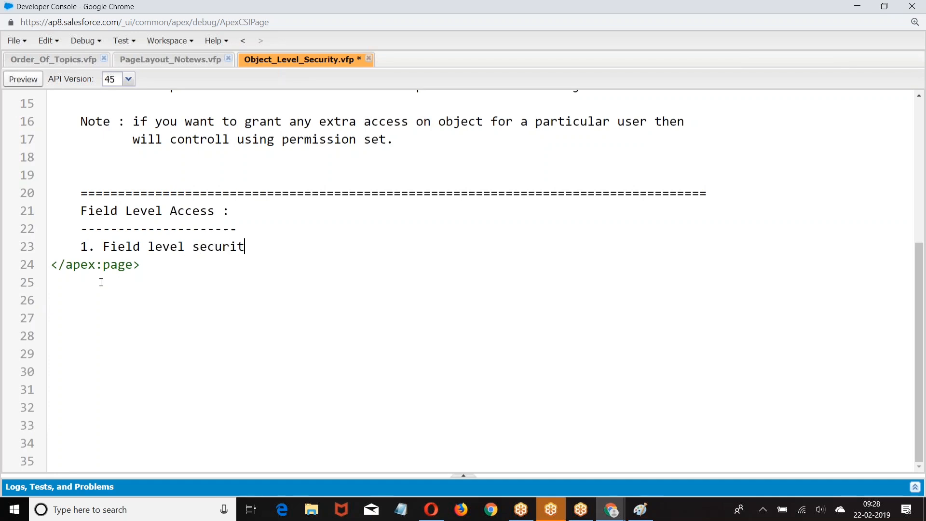
type("y is Contriolle")
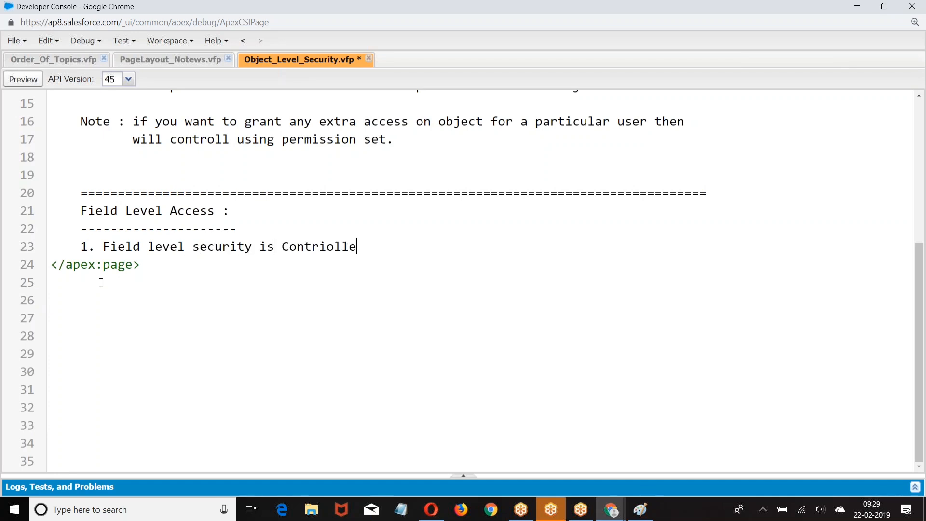
key("BackSpace")
key("BackSpace")
key("BackSpace")
key("BackSpace")
key("BackSpace")
type("olled at t")
key("BackSpace")
key("BackSpace")
key("BackSpace")
key("BackSpace")
type("at")
Step: Add the indented sub-item "a. Profile Level" under point 1
key("Return")
key("Tab")
type("a. priof")
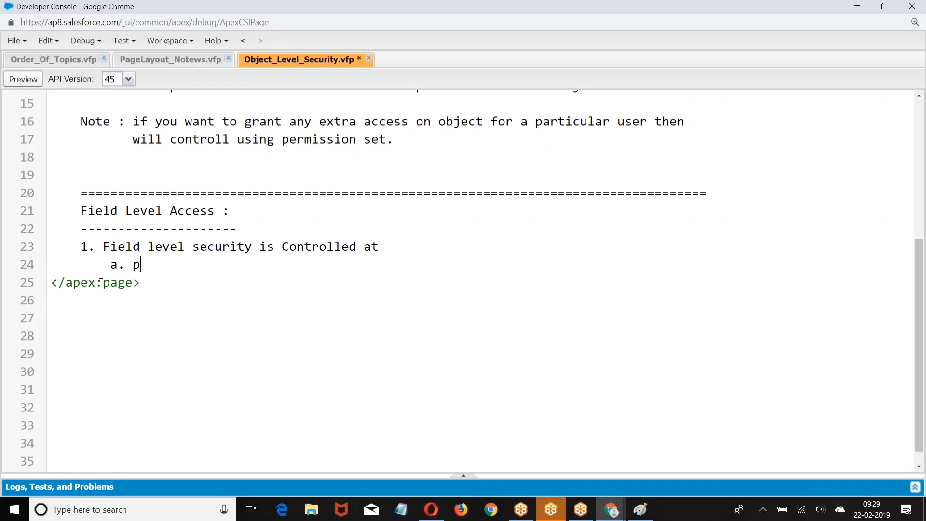
key("BackSpace")
key("BackSpace")
key("BackSpace")
key("BackSpace")
key("BackSpace")
type("Profile Level")
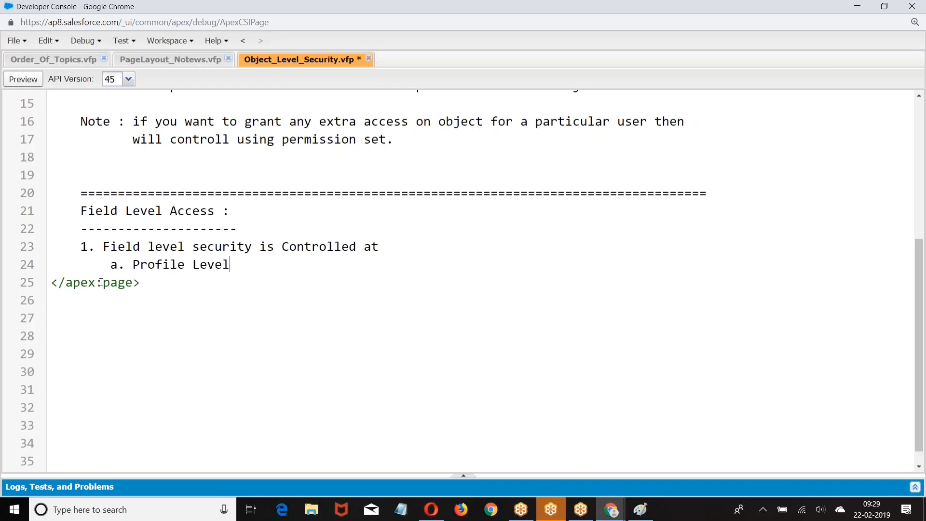
Step: Add the sub-items "b. Pagelayout" and "c. RecordTypes" below the Profile Level item
key("Return")
type("2.")
key("BackSpace")
key("BackSpace")
key("BackSpace")
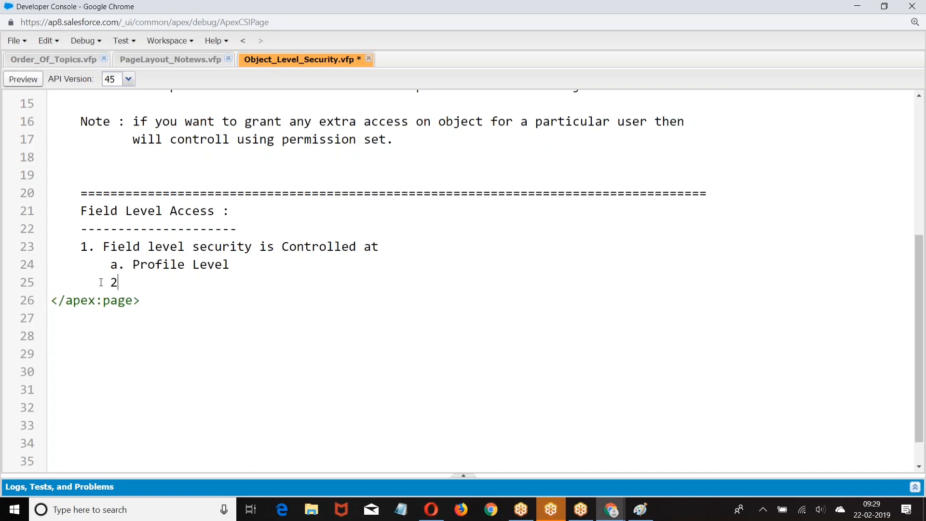
type("b. Pagelayout")
key("Return")
key("Tab")
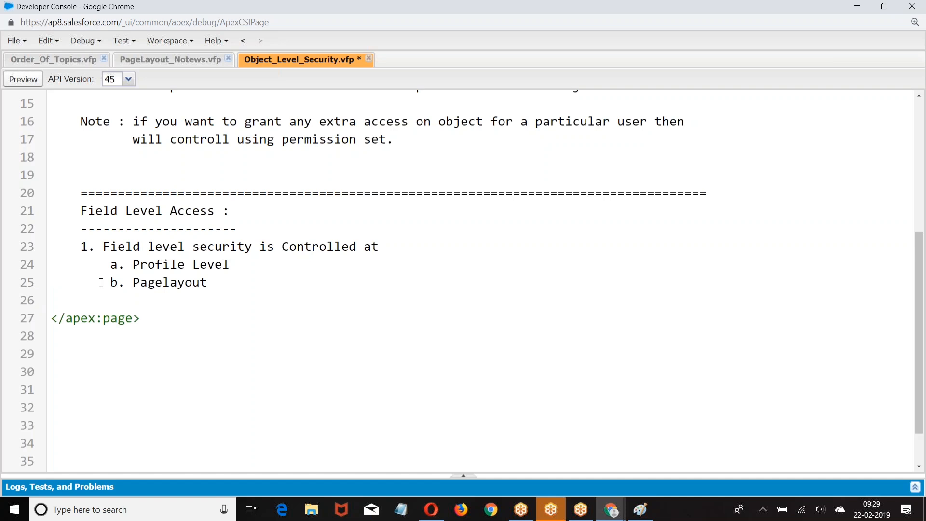
type("c. RecordTypes")
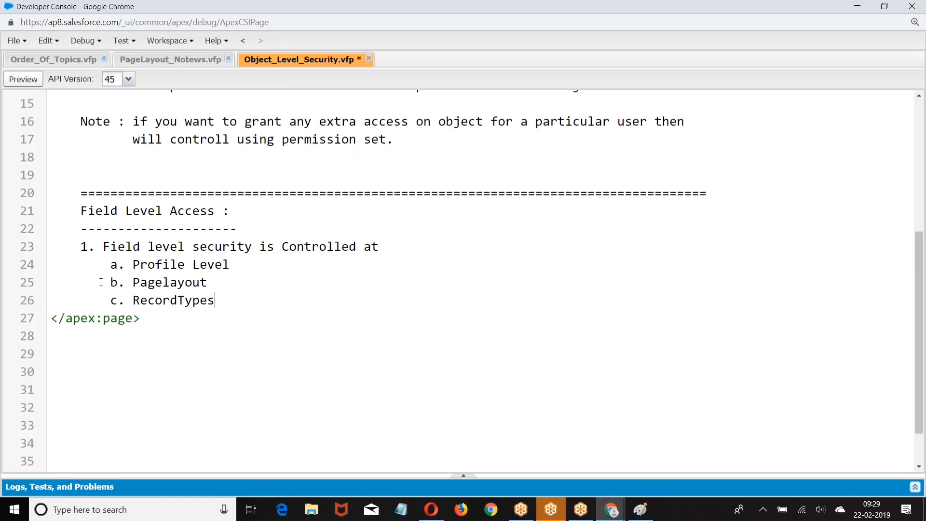
Step: Leave a gap and add point "2. Profile level" with the column headings "Visable" and "ReadOnly" beneath it
key("Return")
key("Return")
key("Return")
scroll(105, 285, "down", 2)
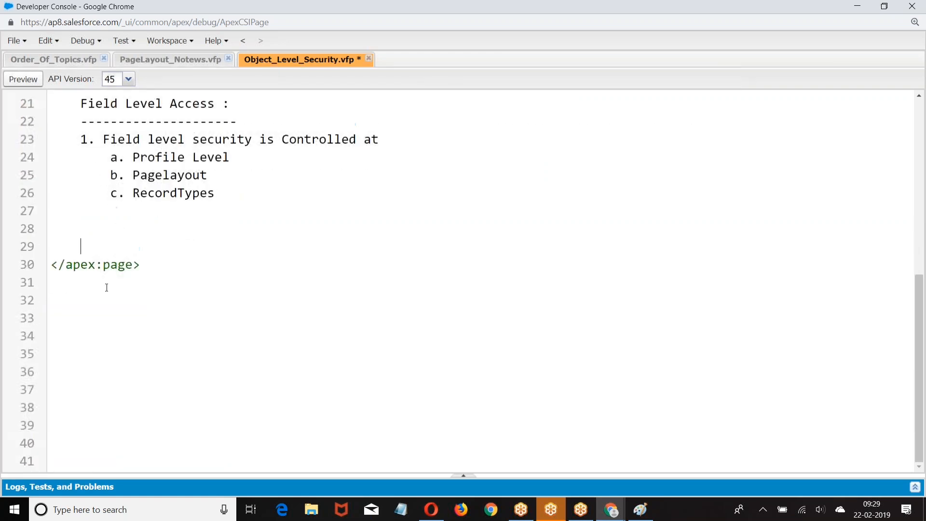
type("2.  Profile level")
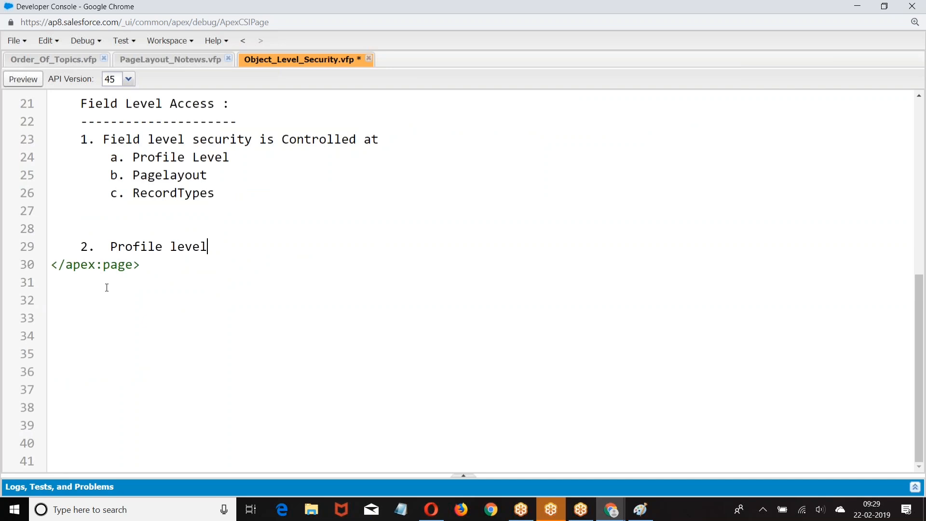
key("Return")
type("V")
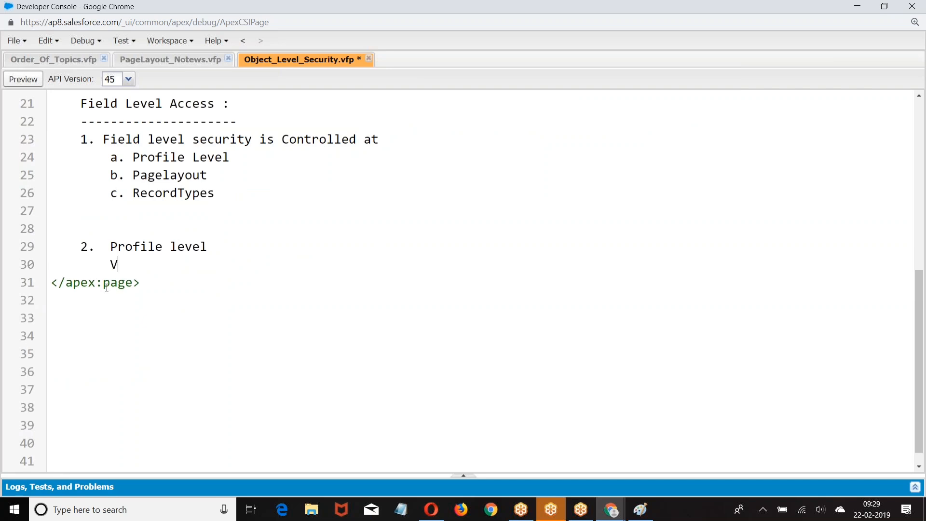
type("isable     ReadOnly")
key("Tab")
key("Tab")
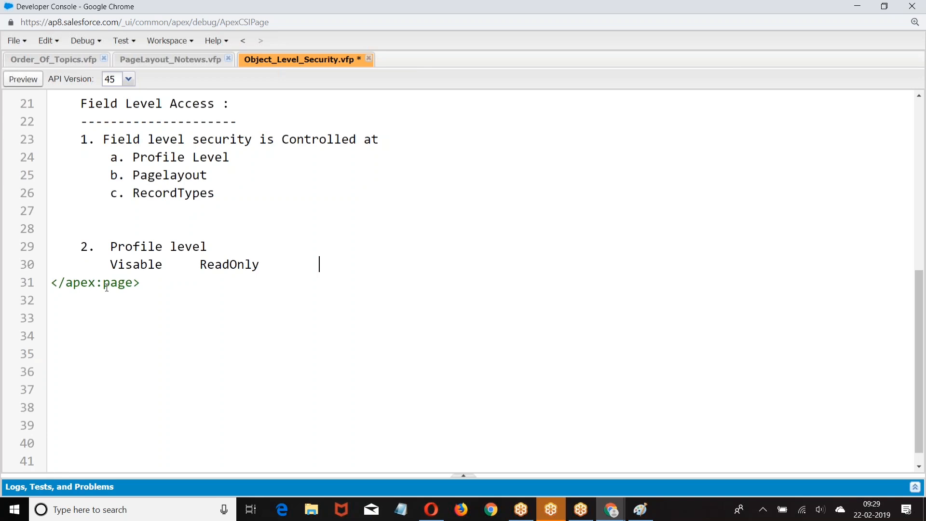
key("Return")
key("Tab")
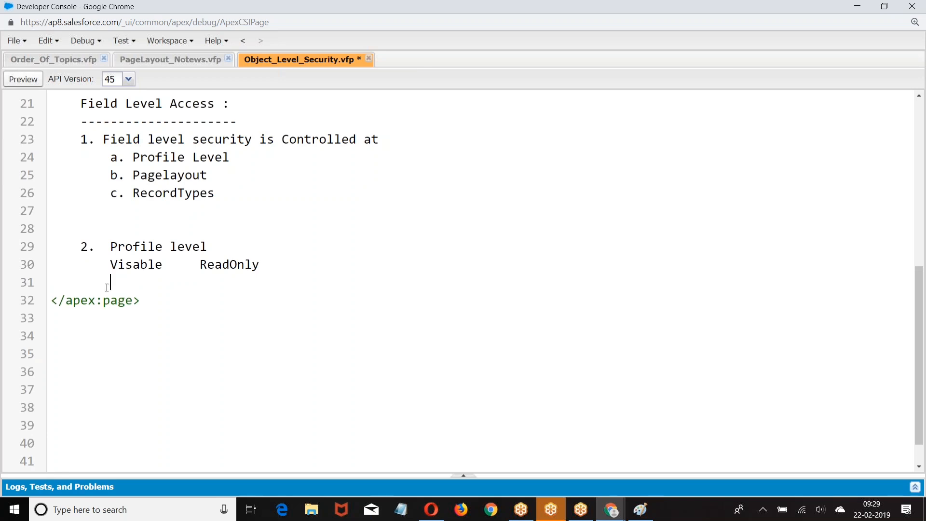
Step: Add a third column heading "Access" and a dashed line under the table headings
scroll(120, 217, "down", 1)
left_click_drag(103, 210, 239, 207)
left_click(242, 216)
left_click_drag(110, 228, 239, 230)
left_click(319, 227)
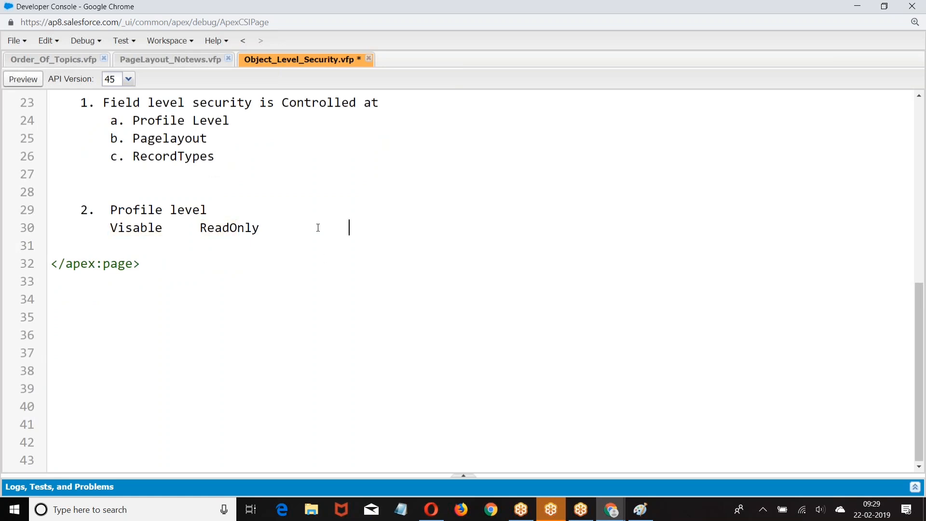
type("Access")
key("Return")
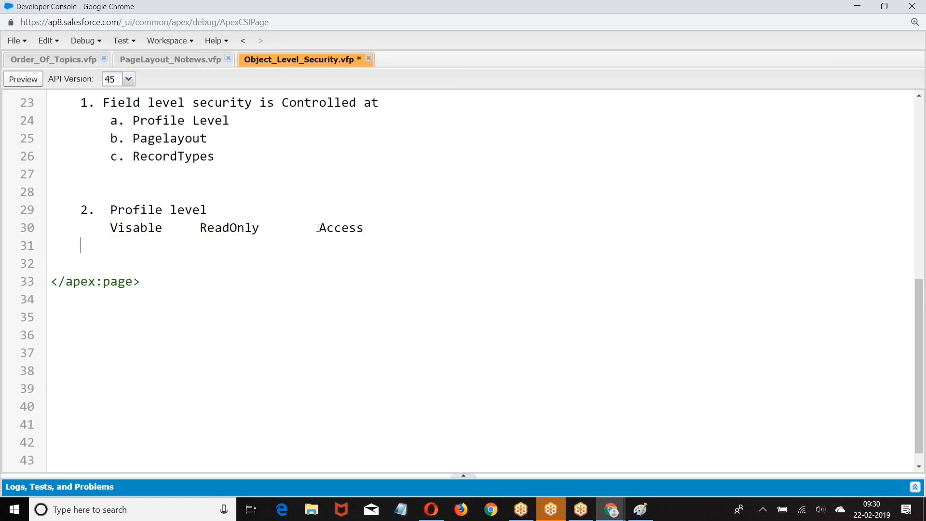
type("--------------------------------------")
key("Return")
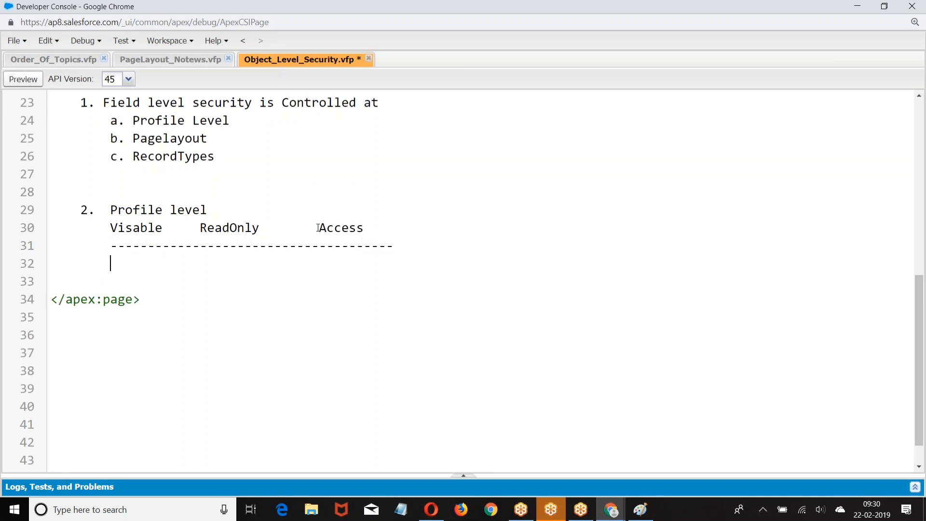
Step: Fill the first table row with "Ok", "No" and "Read/Edit", aligned under the headings
type("Ok")
key("Tab")
key("Tab")
type("No")
key("Tab")
key("Tab")
key("Tab")
type("Read")
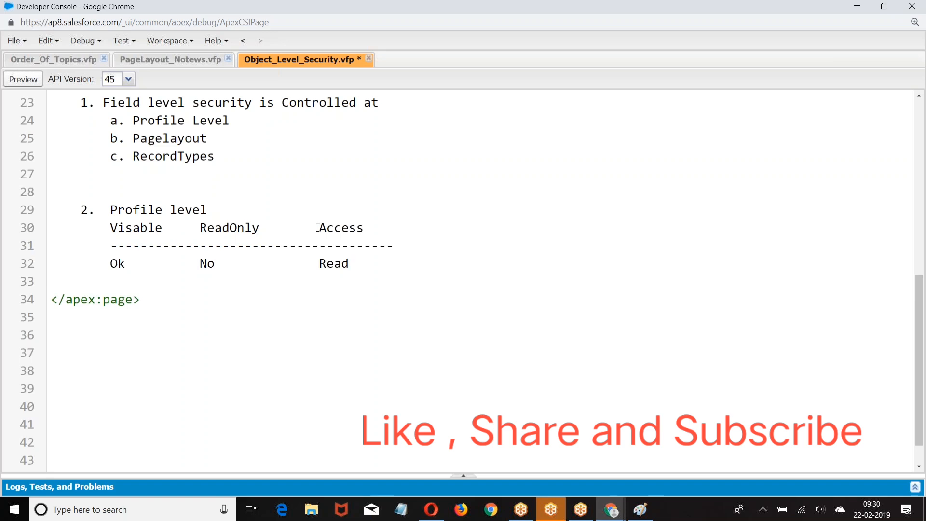
key("shift+Tab")
type("/Edit")
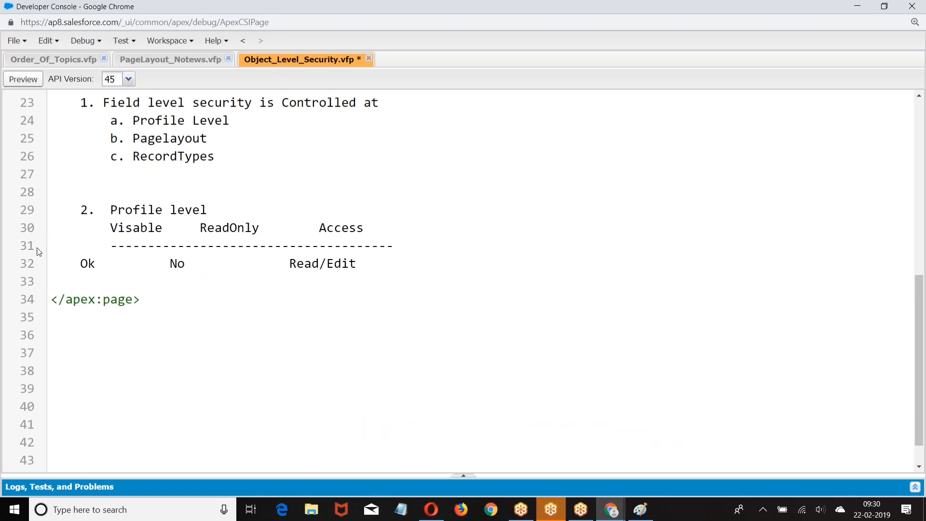
left_click(81, 261)
key("Tab")
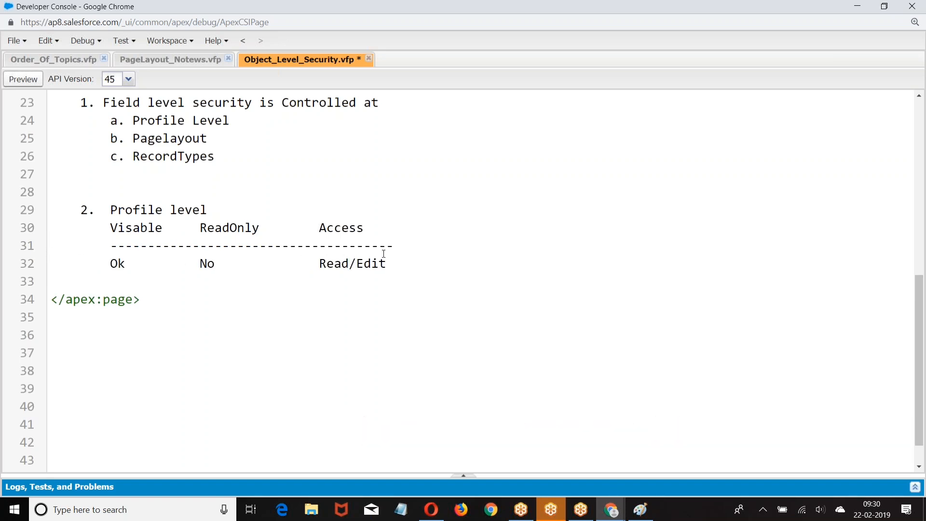
Step: Add a second table row with "OK", "OK" and "Read only", one blank line below the first
left_click(397, 262)
key("Return")
key("Return")
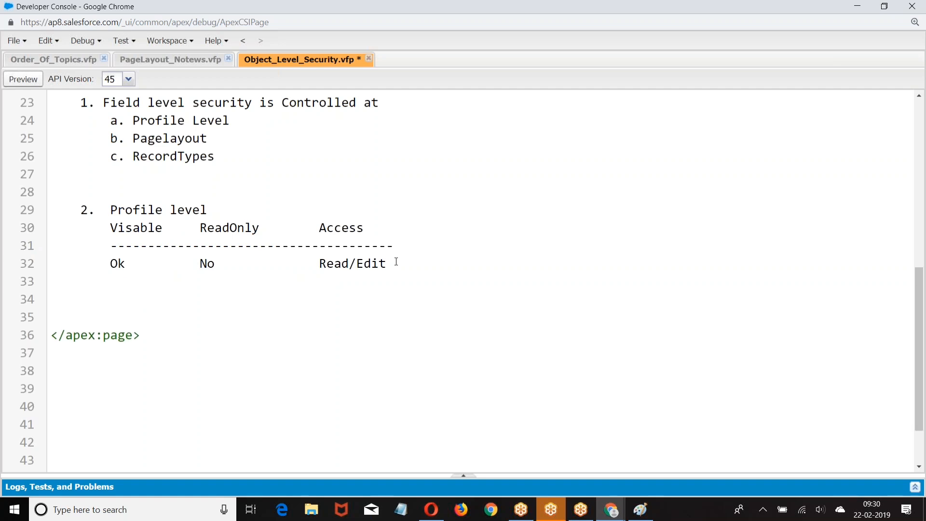
type("OK")
key("Tab")
key("Tab")
key("Tab")
type("OK")
key("Tab")
key("Tab")
key("Tab")
key("Tab")
type("Read only")
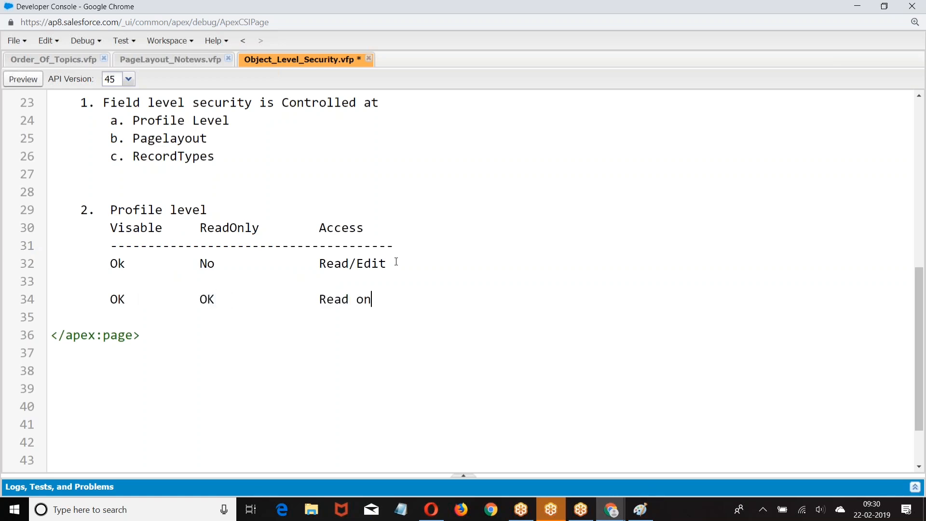
Step: Add a third table row with "No", "Ok" and "Not Allowed", one blank line below the second
key("Return")
key("Return")
type("No")
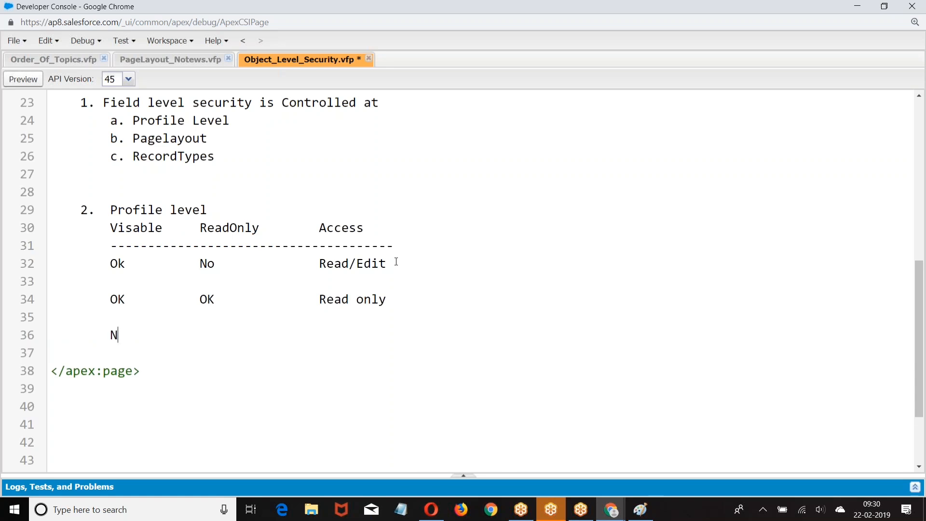
key("Tab")
key("Tab")
key("Tab")
type("Ok")
key("Tab")
key("Tab")
type("Not Allowed")
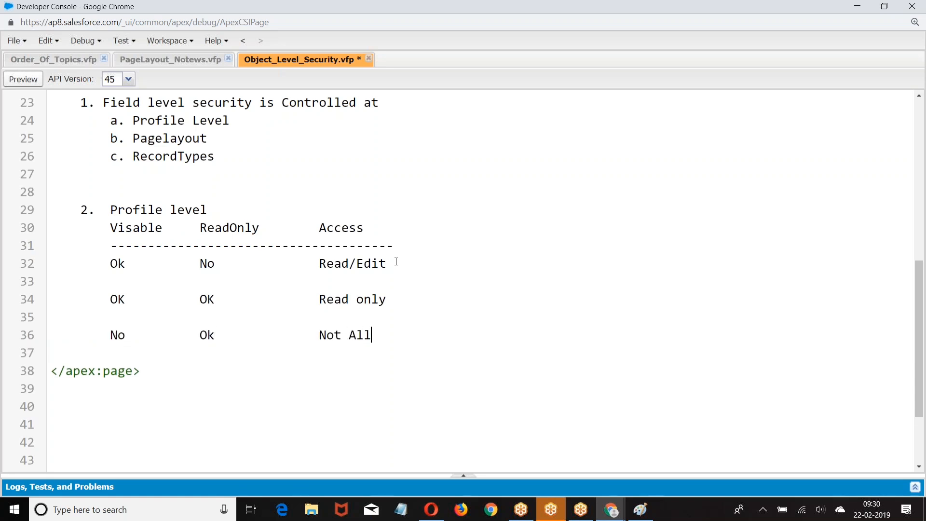
Step: Add a fourth table row with "No", "No" and "Hidden", and insert a blank line beneath "2. Profile level"
key("Return")
key("Return")
key("Tab")
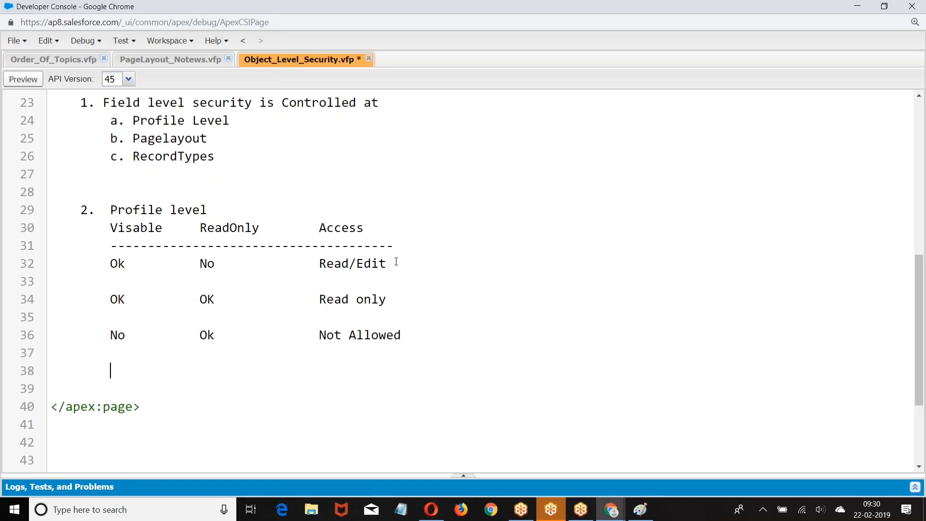
type("No")
key("Tab")
key("Tab")
type("No")
key("Tab")
key("Tab")
key("Tab")
type("Not")
key("BackSpace")
key("BackSpace")
key("BackSpace")
type("Hidden")
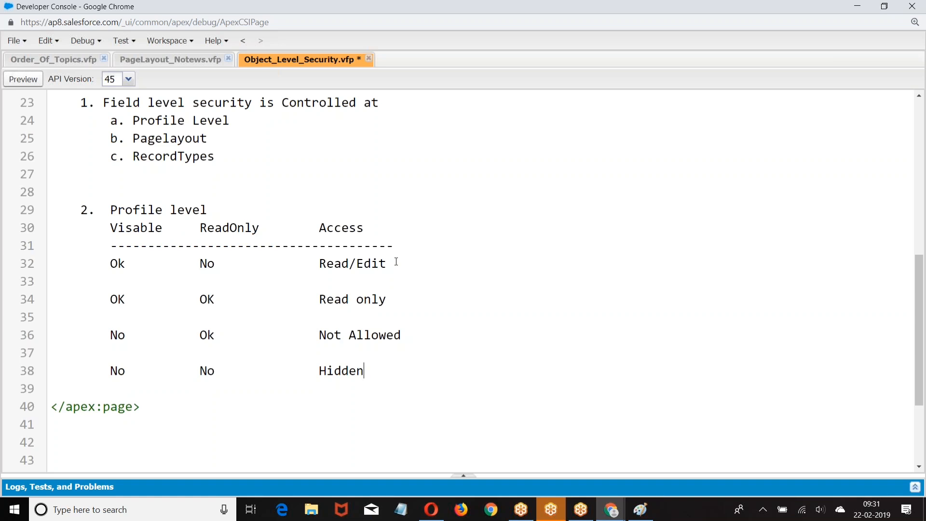
left_click(229, 211)
key("Return")
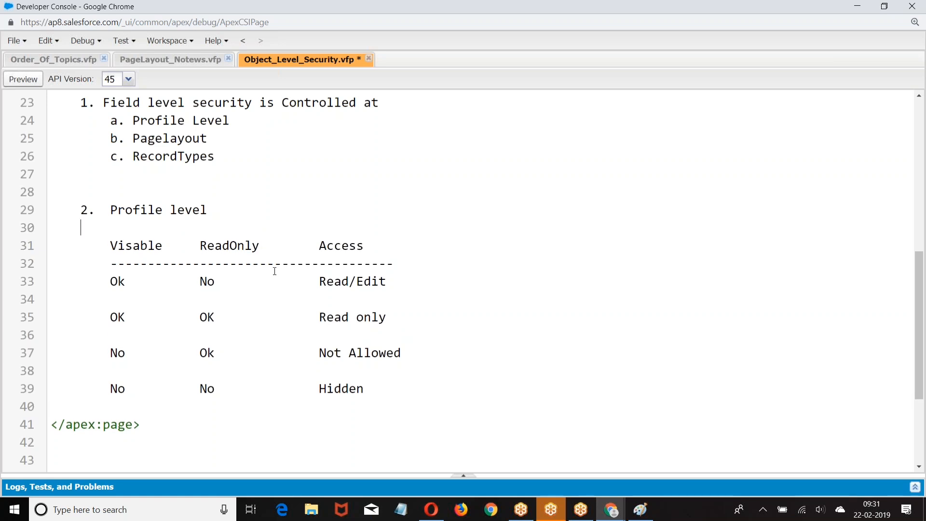
Step: Switch to the Salesforce browser window and open the setup definition of the Payment custom object
left_click(610, 510)
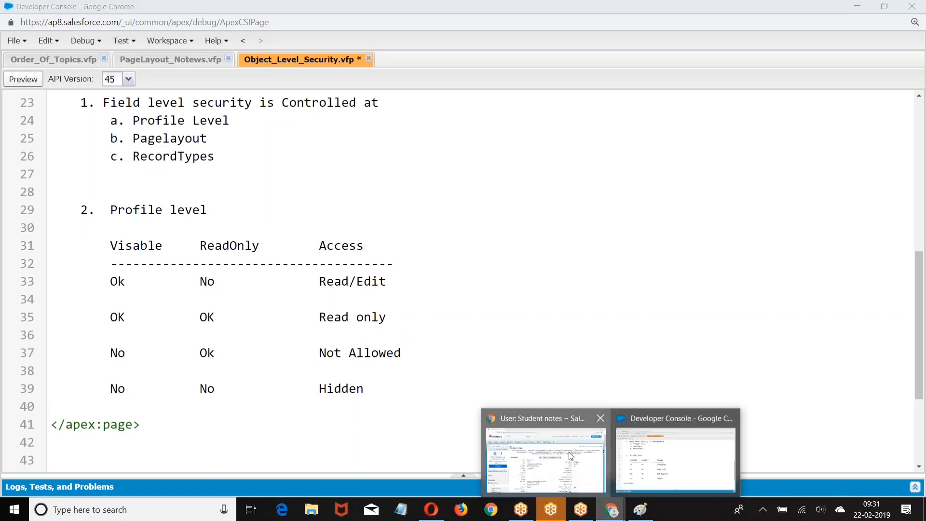
left_click(569, 452)
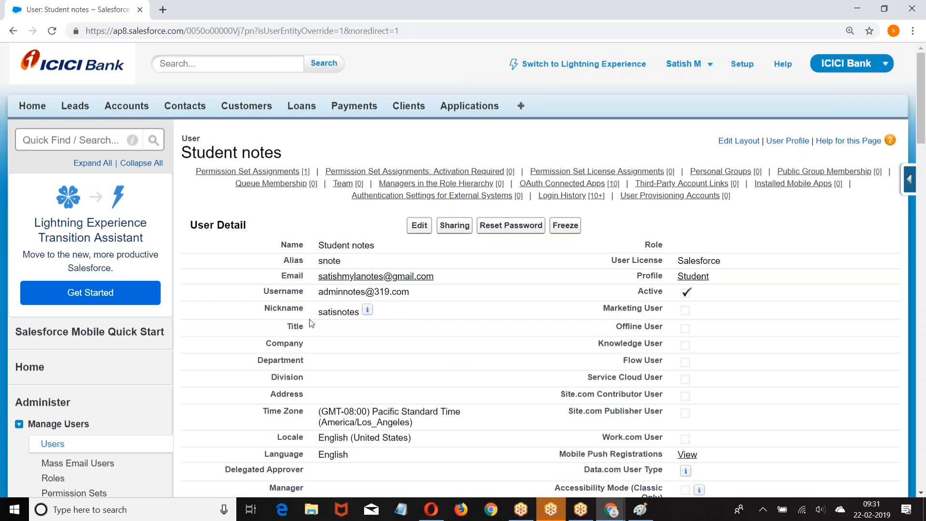
left_click(360, 111)
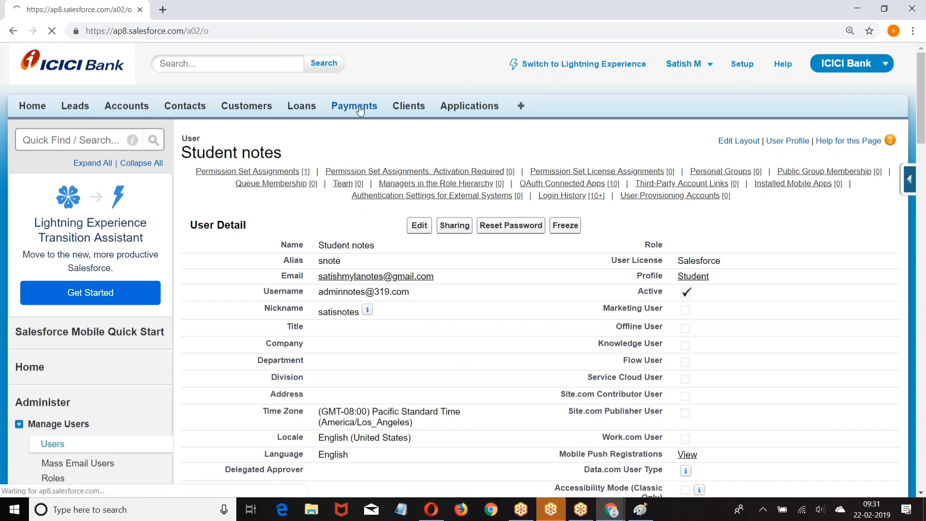
left_click(919, 180)
left_click(795, 208)
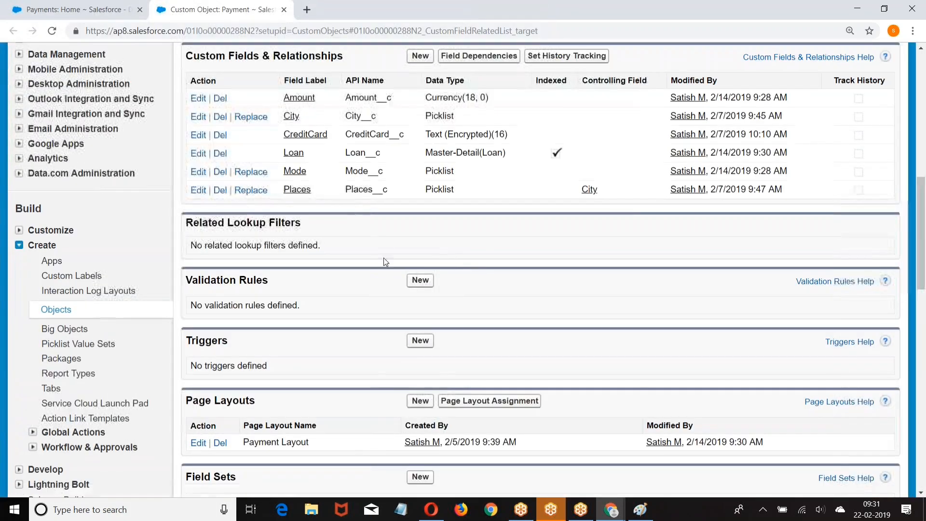
Step: Start a new custom field on the Payment object with the Date data type
scroll(384, 257, "up", 6)
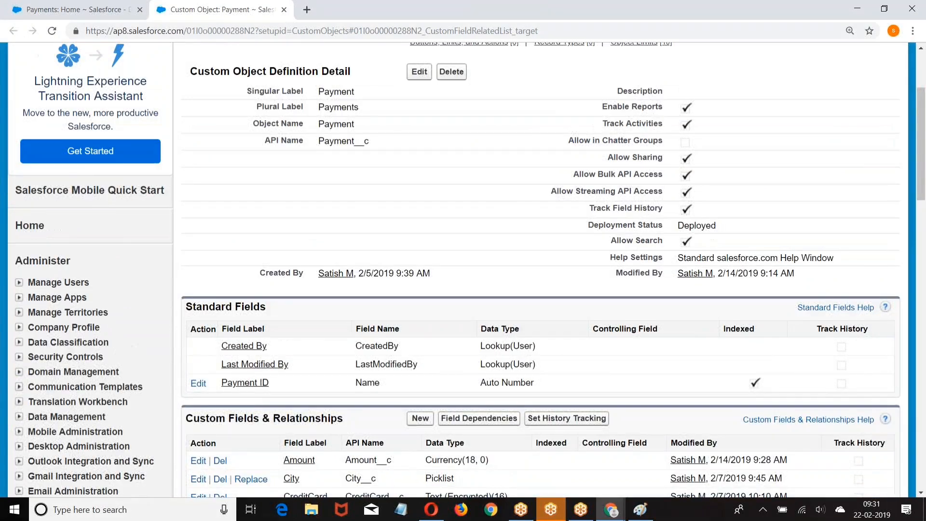
scroll(347, 334, "down", 5)
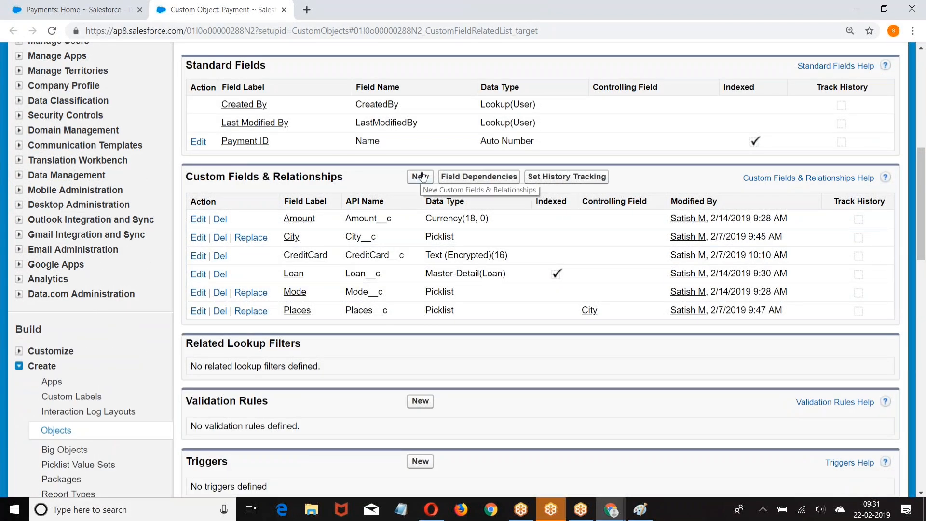
left_click(421, 176)
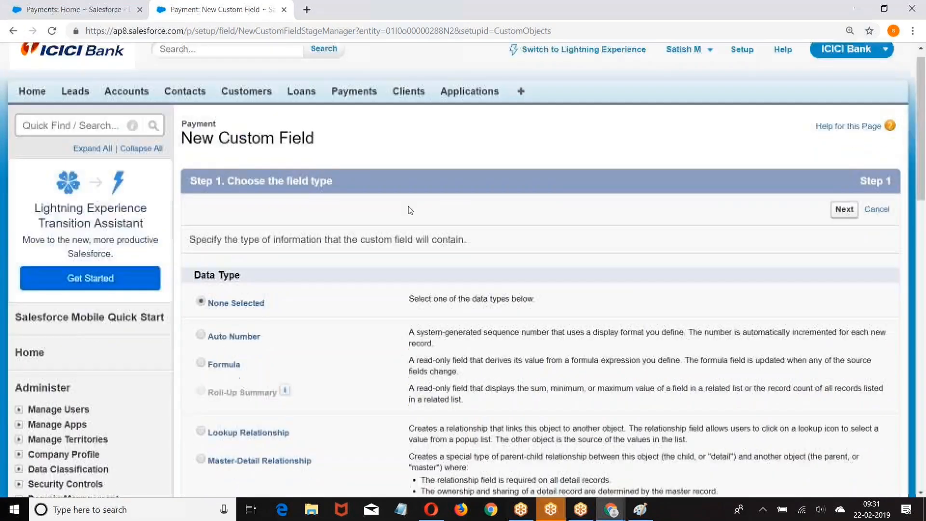
scroll(410, 210, "down", 8)
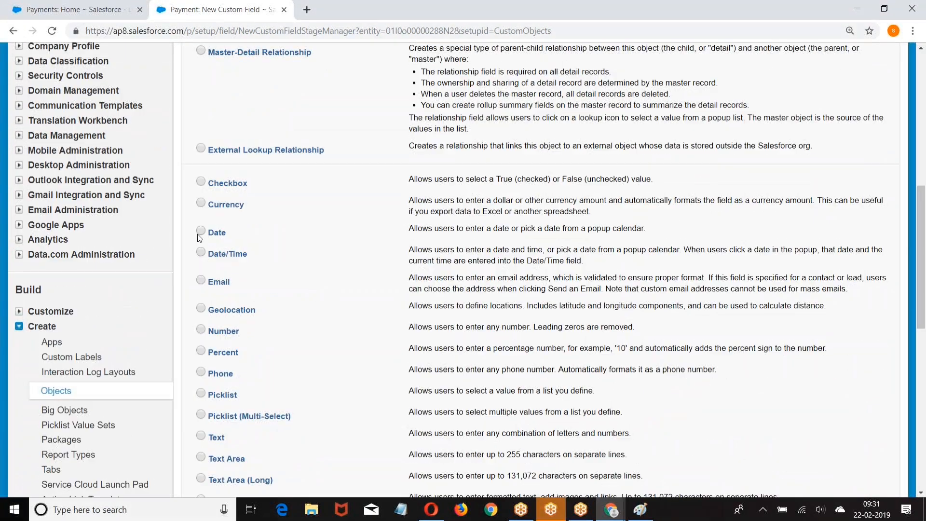
scroll(615, 285, "down", 6)
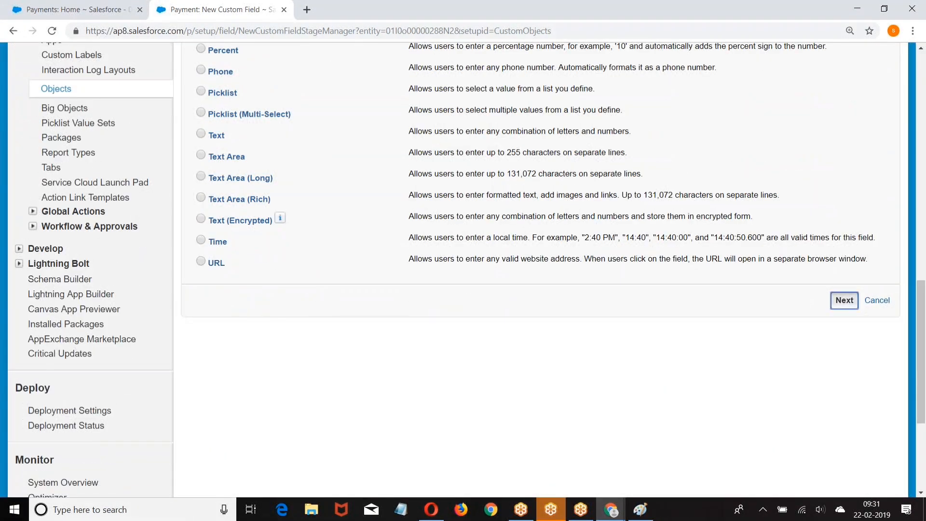
left_click(844, 300)
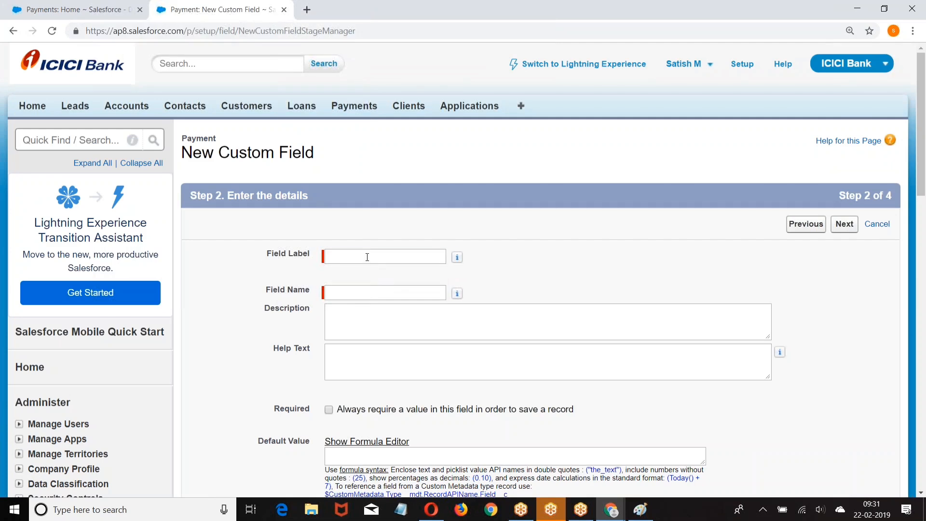
Step: Label the new field "Transaction Date" with the field name Transaction_Date and continue to its field-level security
left_click(367, 257)
type("Transac")
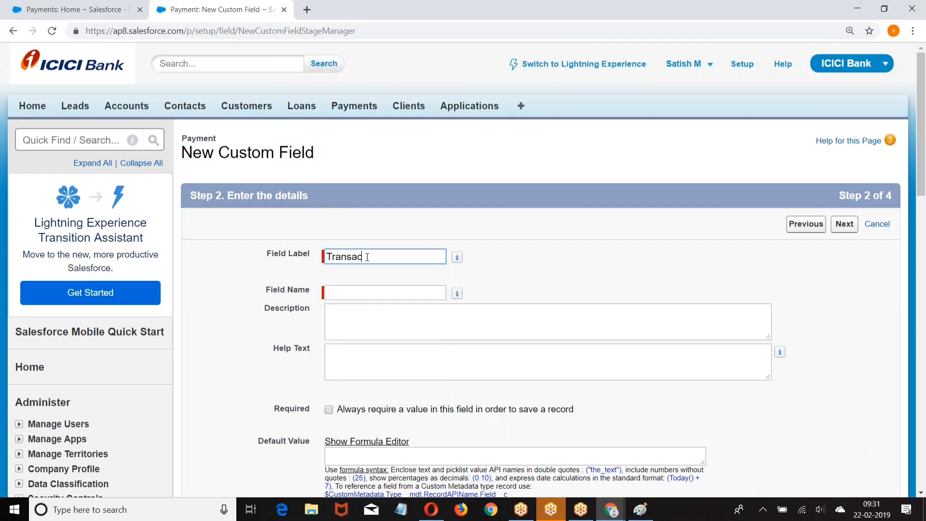
type("tion Date")
left_click(600, 264)
scroll(599, 264, "down", 2)
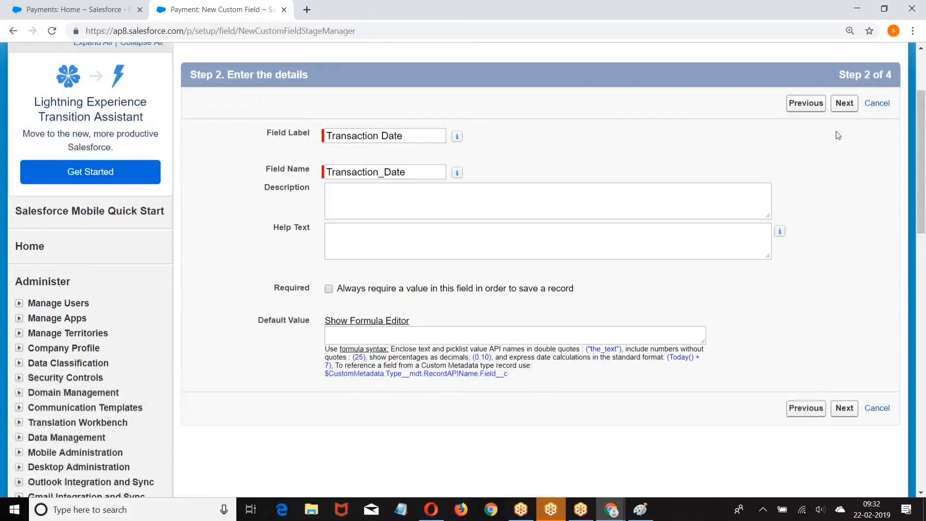
left_click(845, 104)
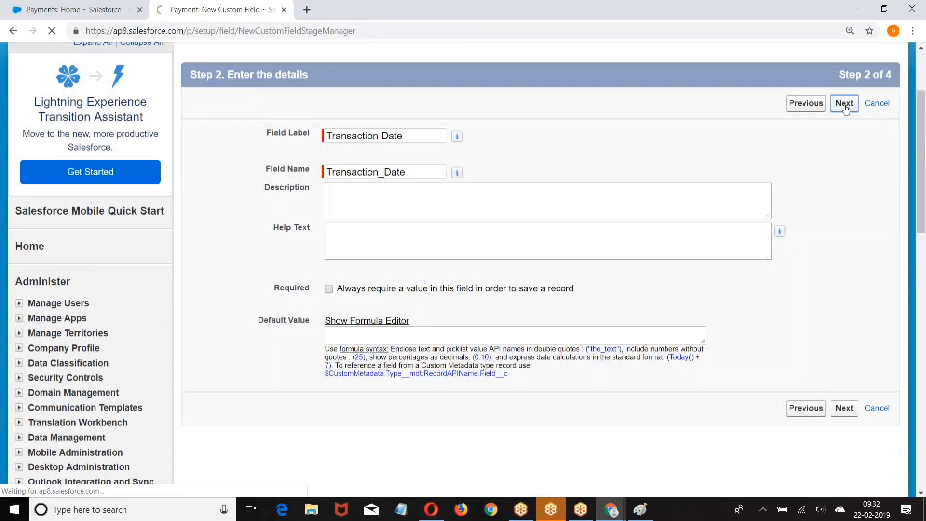
Step: Hide the field from Analytics Cloud Integration User, Custom: Marketing Profile and Custom: Sales Profile, and make it read-only for Contract Manager
scroll(647, 166, "down", 2)
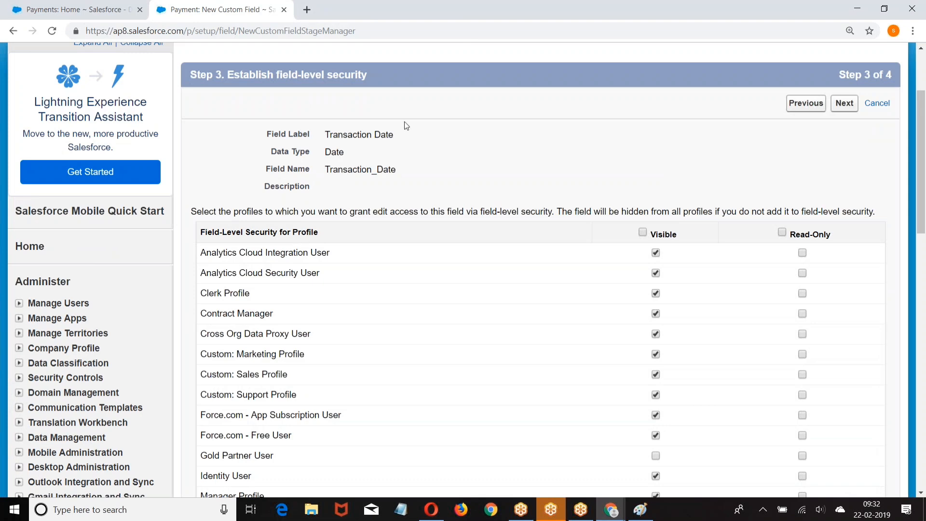
scroll(543, 155, "down", 2)
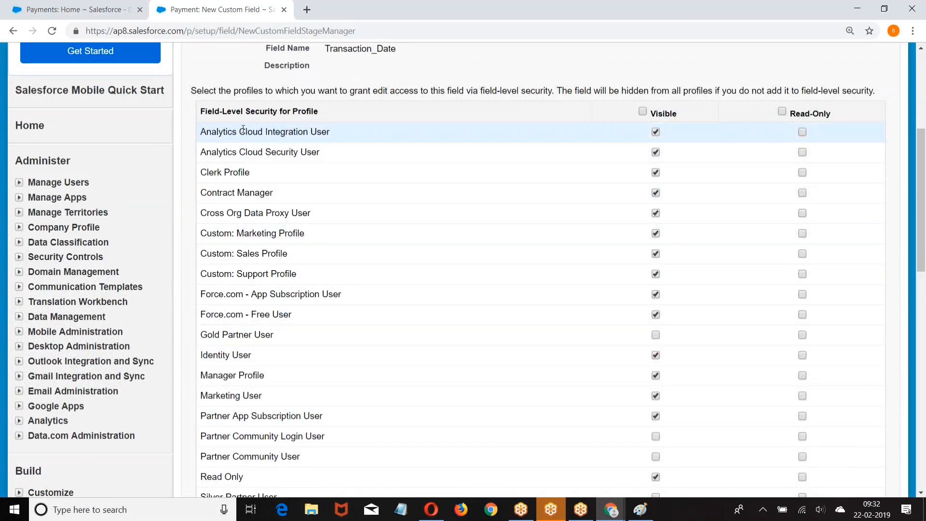
double_click(368, 49)
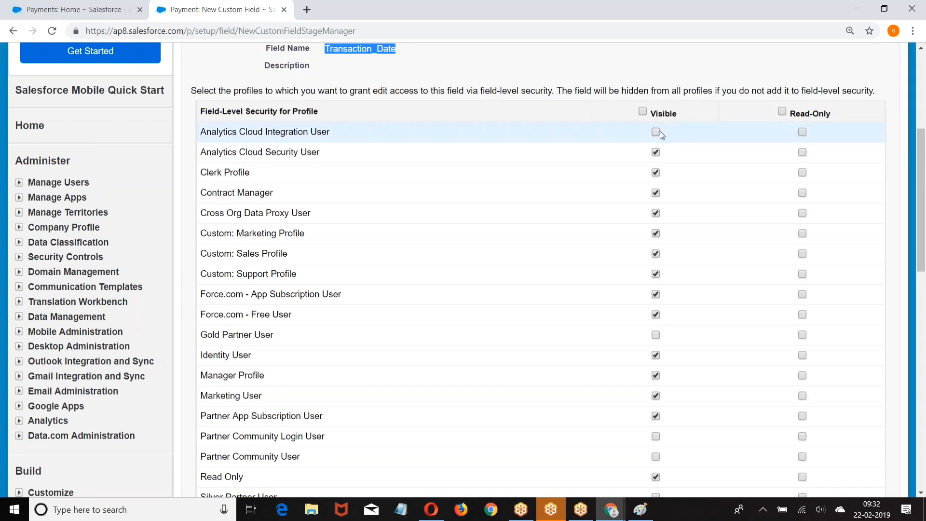
left_click(802, 193)
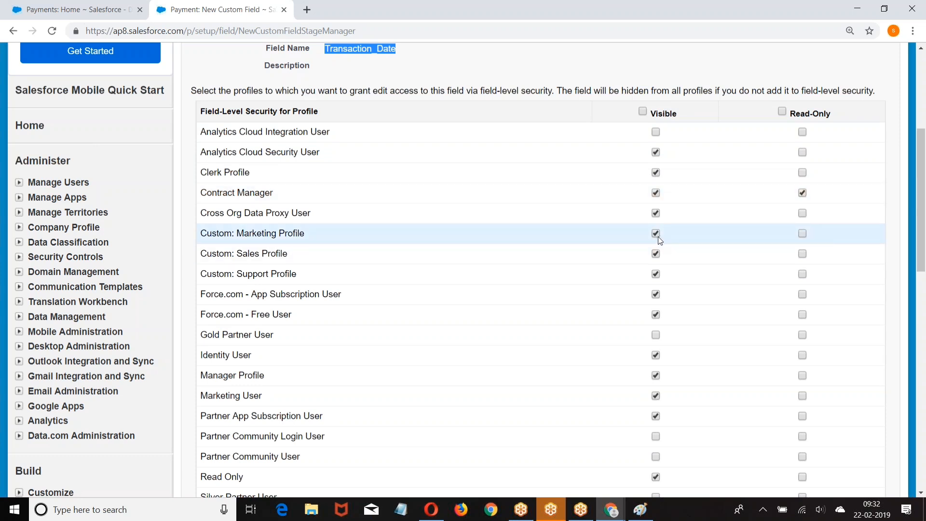
left_click(656, 254)
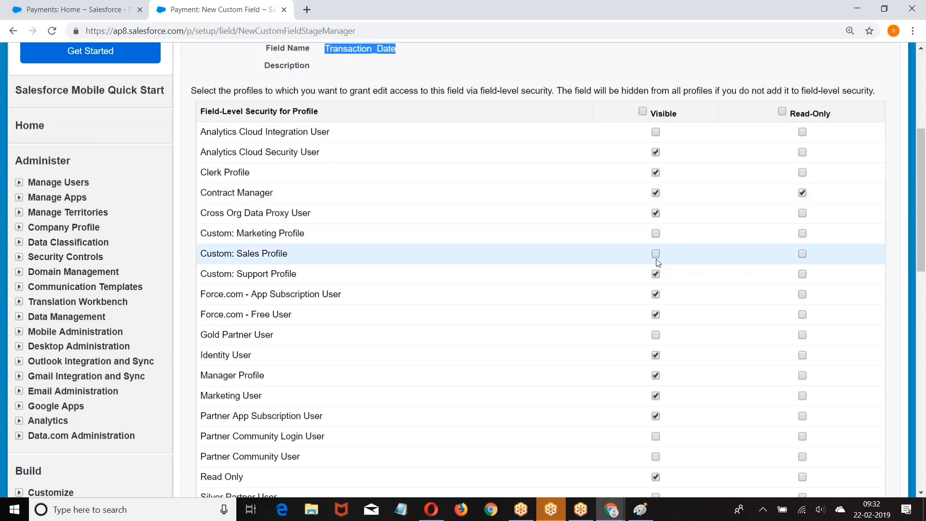
Step: Make the field read-only for Force.com - App Subscription User, Standard Platform User and Work.com Only User, visible to Gold Partner User, and hidden from Standard User
left_click(803, 294)
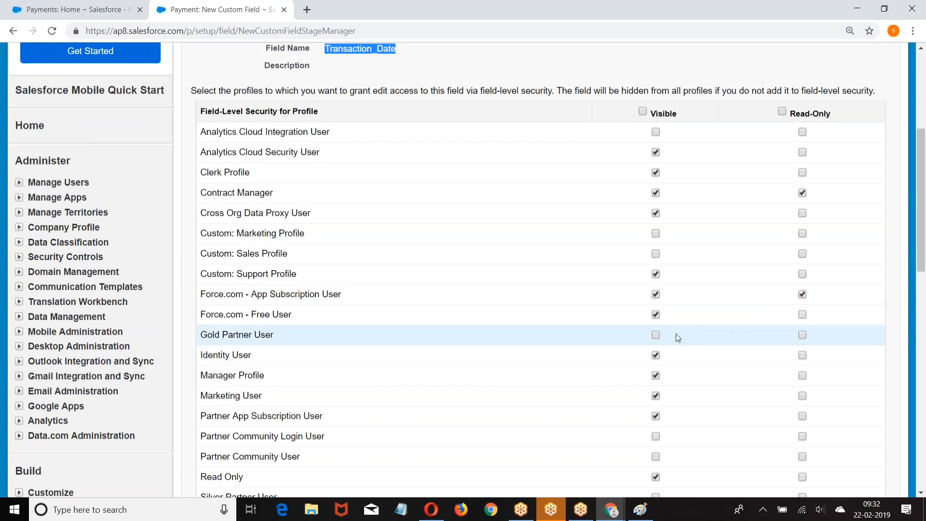
left_click(656, 334)
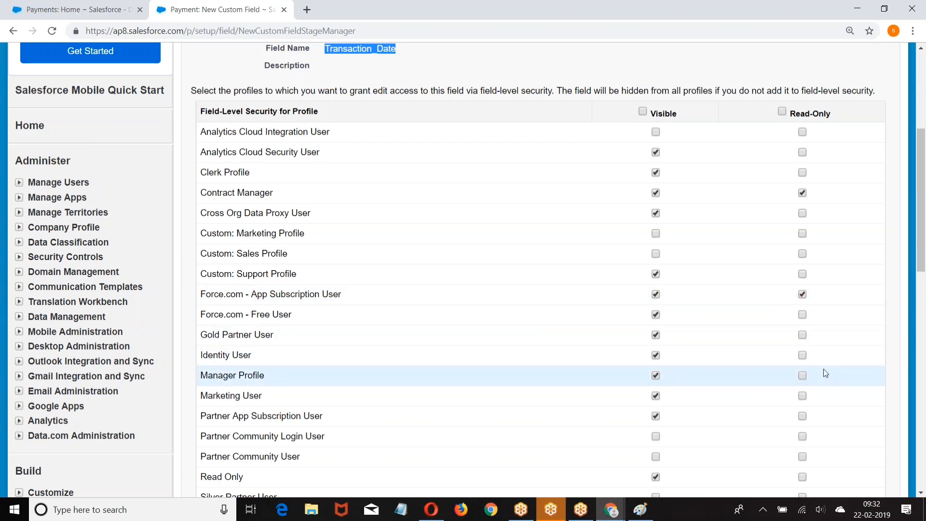
scroll(824, 368, "down", 3)
scroll(756, 351, "down", 3)
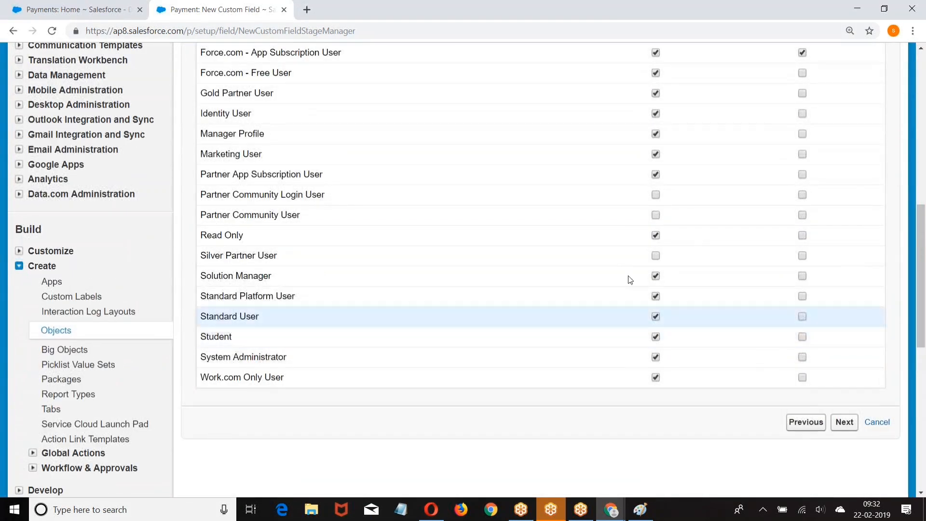
left_click(803, 378)
left_click(656, 317)
left_click(803, 296)
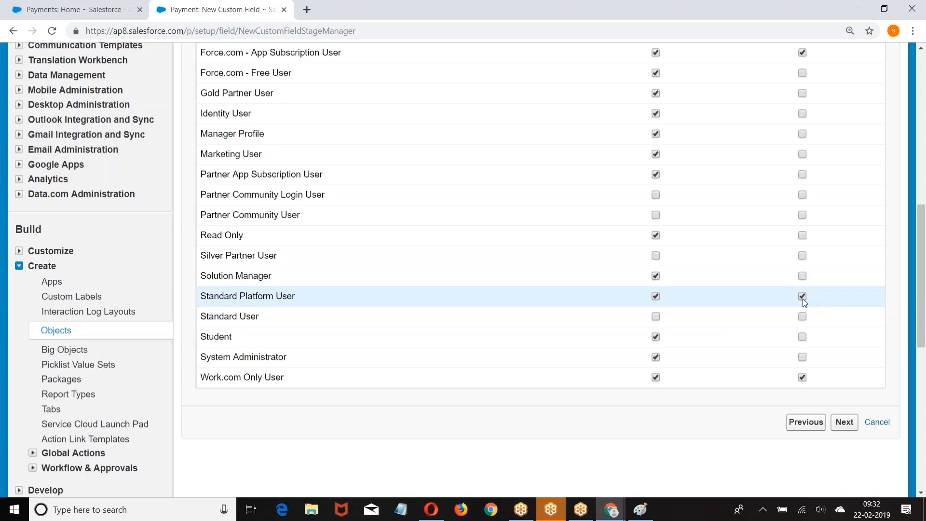
Step: Accept the field-level security, save Transaction Date with Payment Layout included, and check the Payment object's custom fields list
scroll(803, 300, "up", 9)
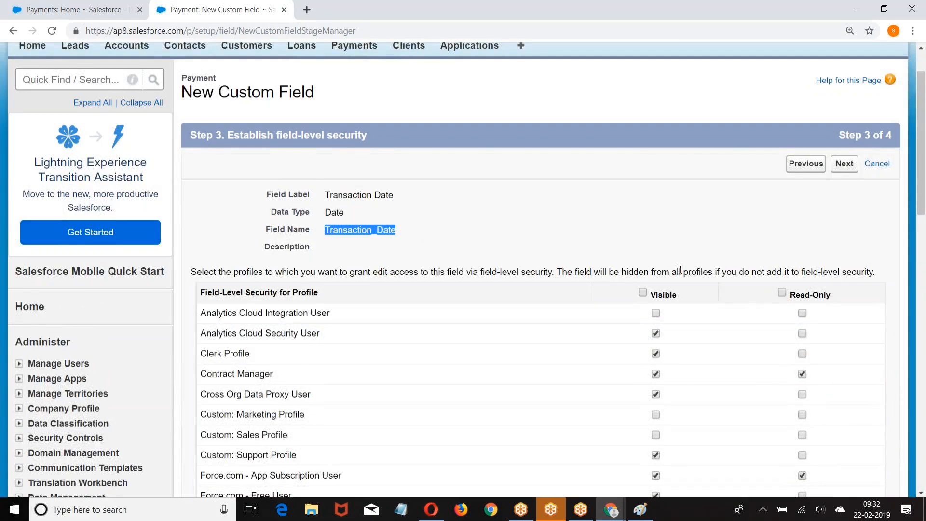
scroll(680, 270, "down", 4)
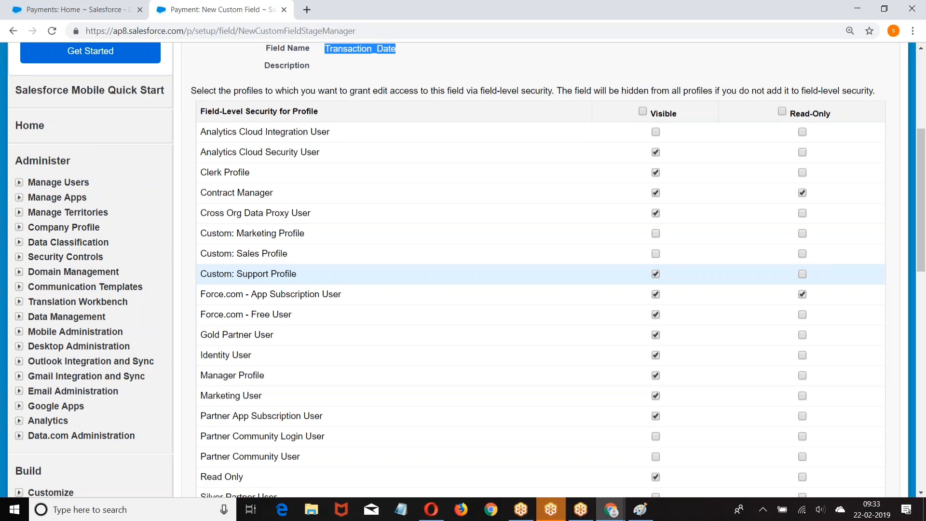
scroll(845, 227, "up", 5)
left_click(846, 225)
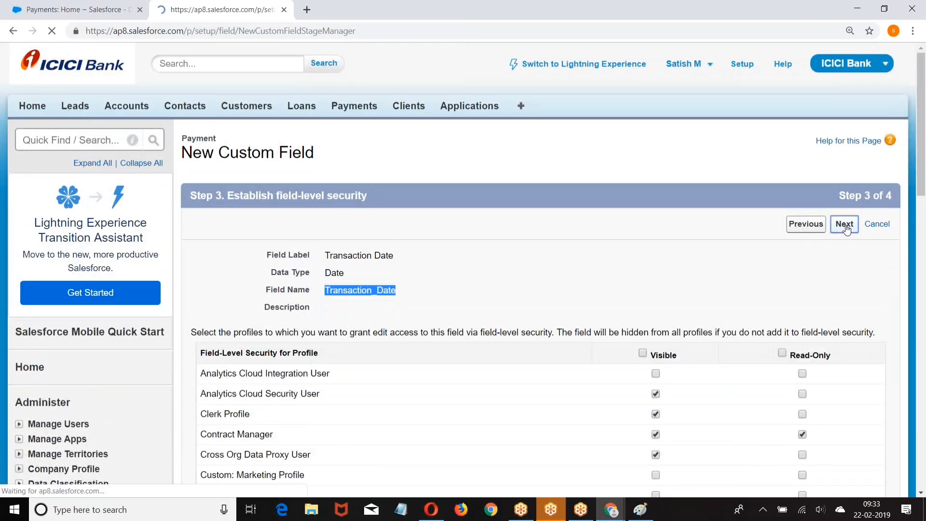
scroll(668, 199, "down", 3)
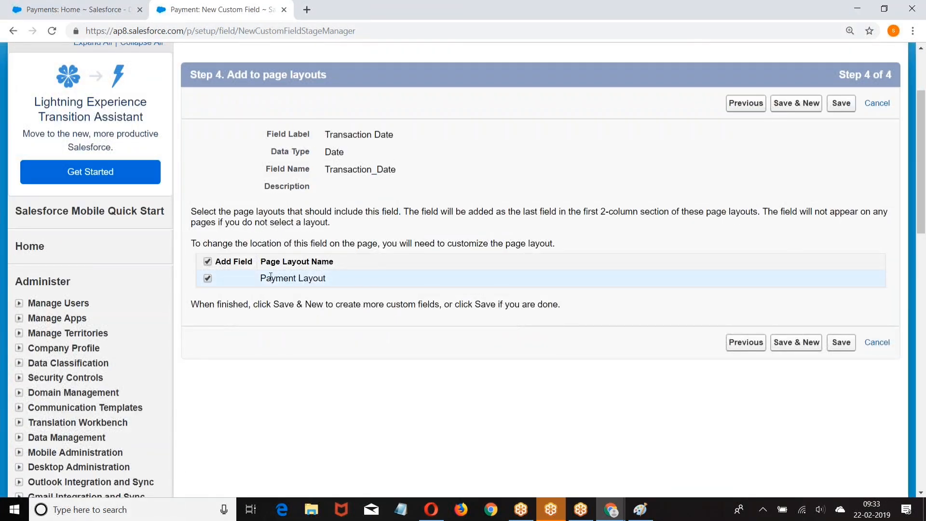
left_click_drag(258, 278, 352, 278)
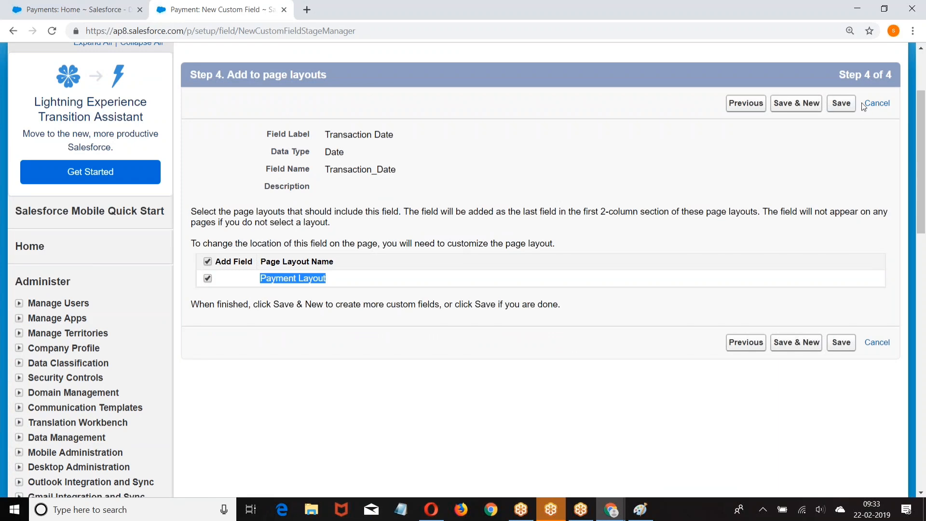
left_click(841, 103)
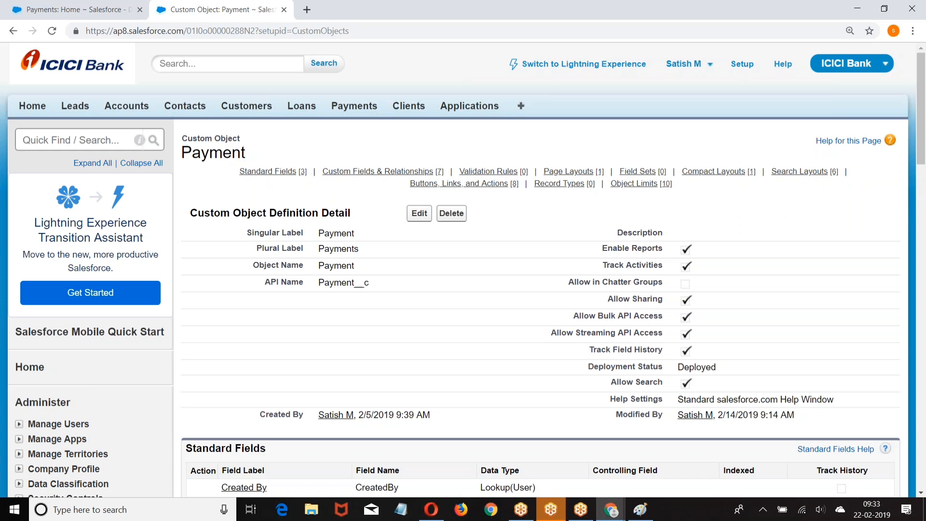
scroll(431, 149, "down", 6)
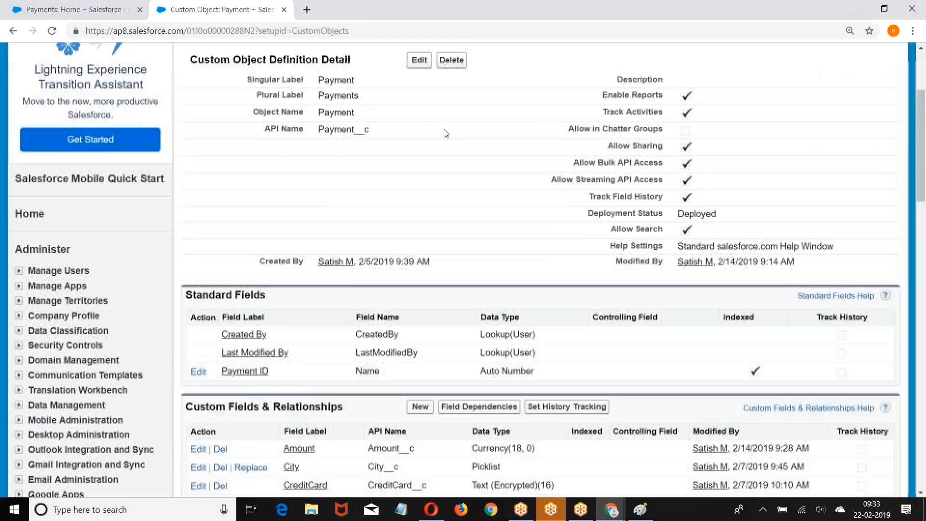
scroll(138, 187, "down", 6)
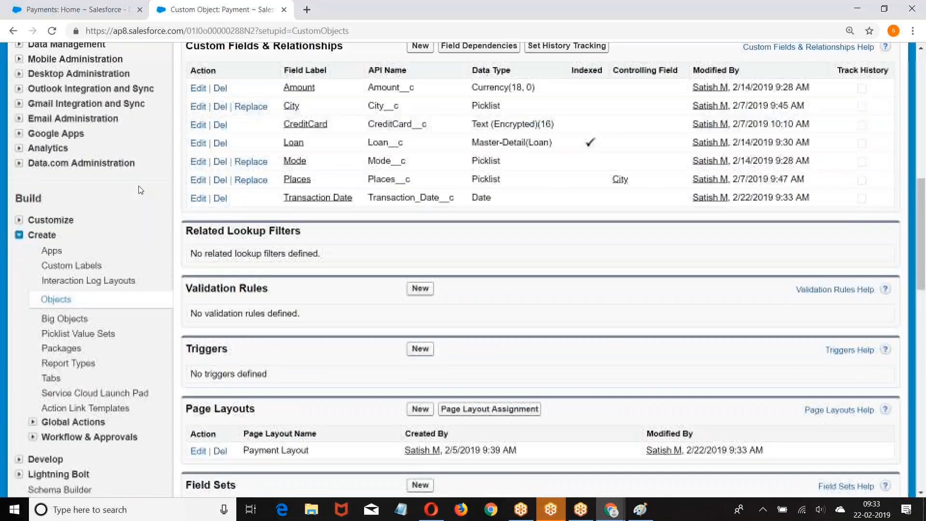
Step: Open Schema Builder from the Build section of Setup
scroll(138, 259, "down", 1)
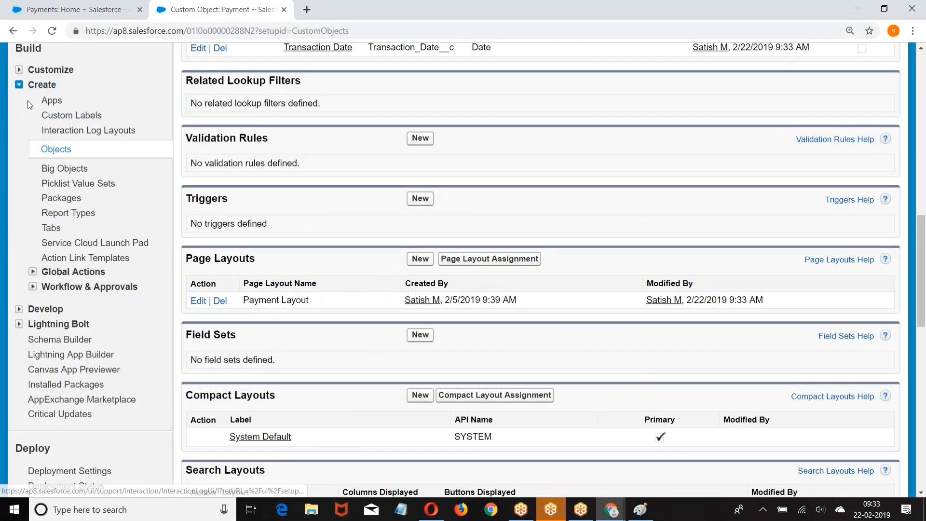
left_click(19, 86)
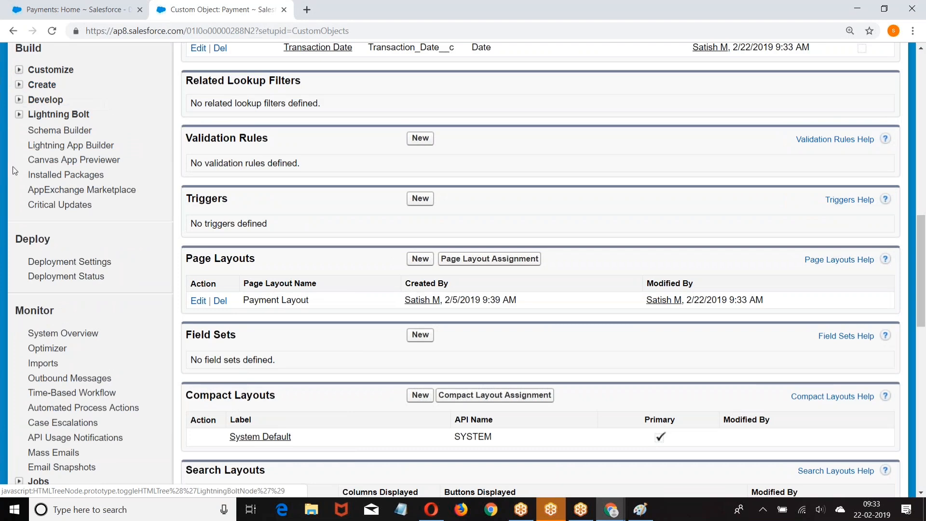
left_click(54, 131)
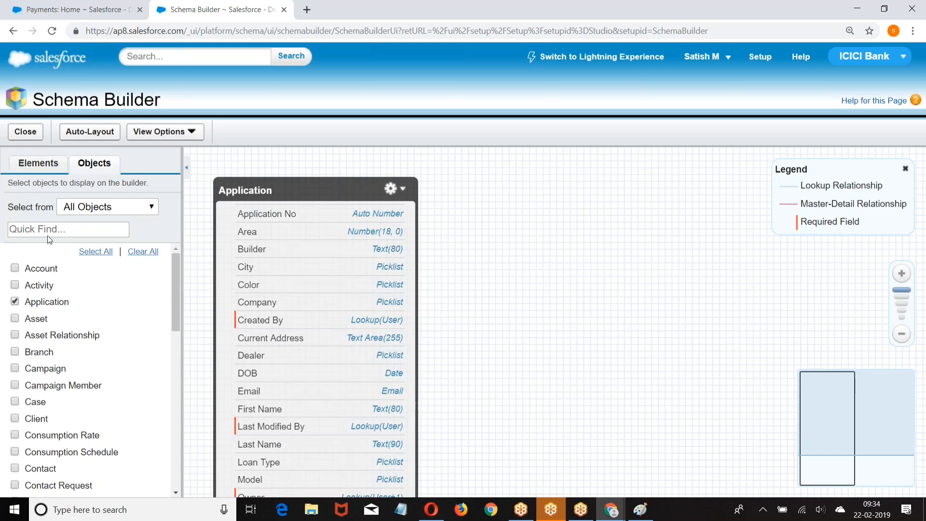
Step: Add a Phone field labelled "Other Phone" with the field name Other_Phone to the Application object and save it
left_click(39, 166)
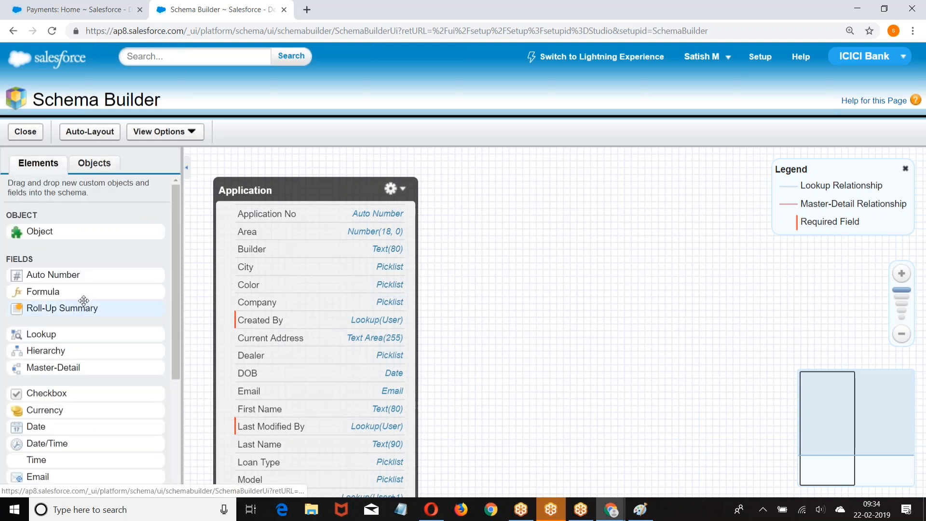
scroll(97, 275, "down", 3)
scroll(97, 277, "down", 1)
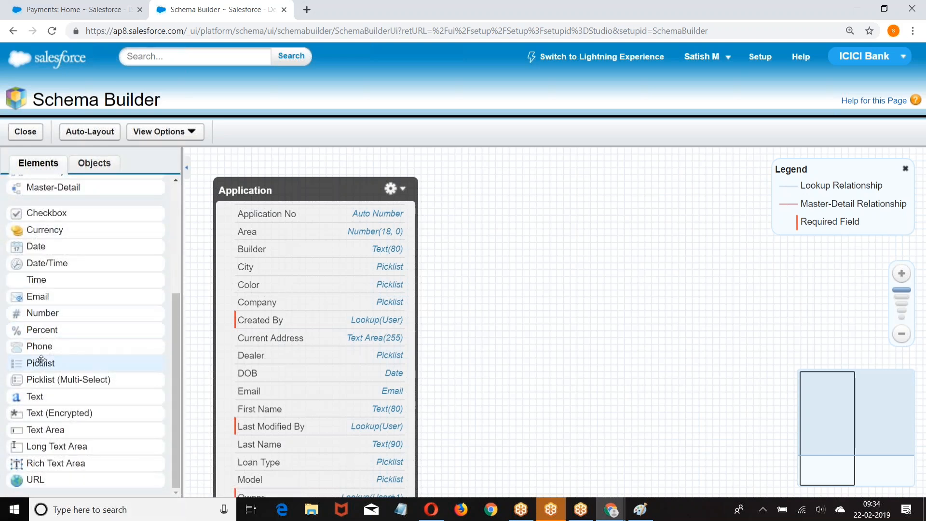
left_click_drag(30, 346, 265, 307)
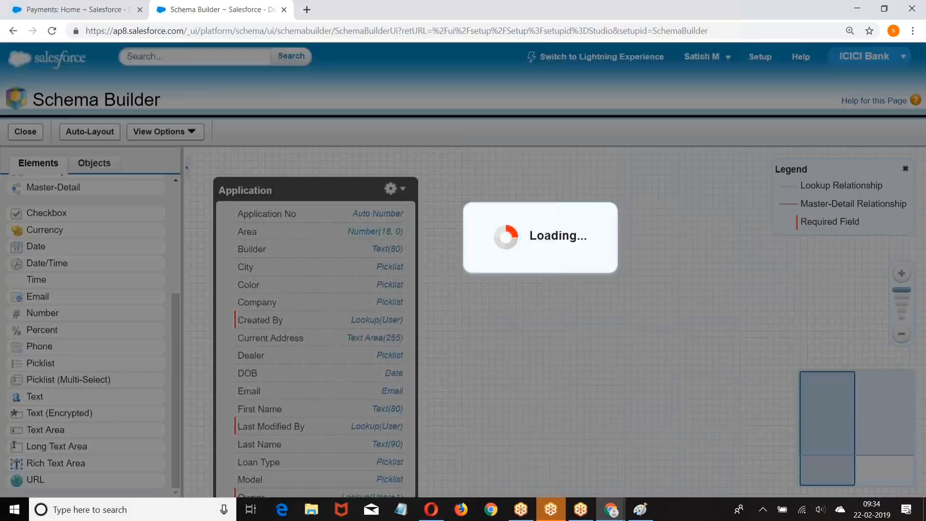
type("Other Phone")
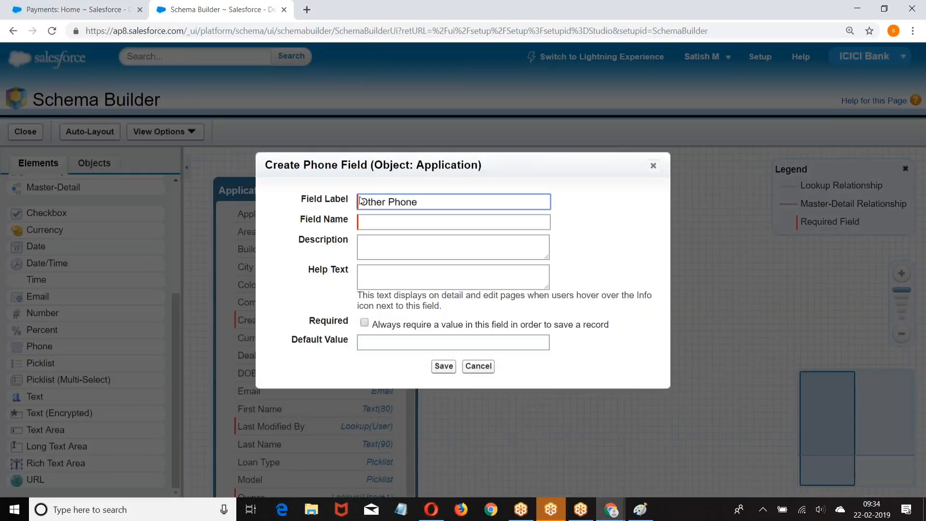
left_click(386, 222)
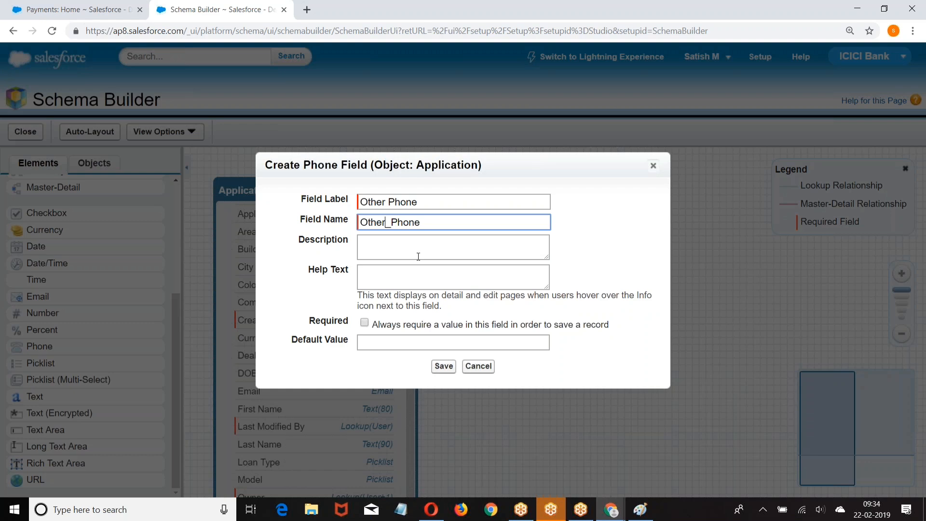
left_click(436, 367)
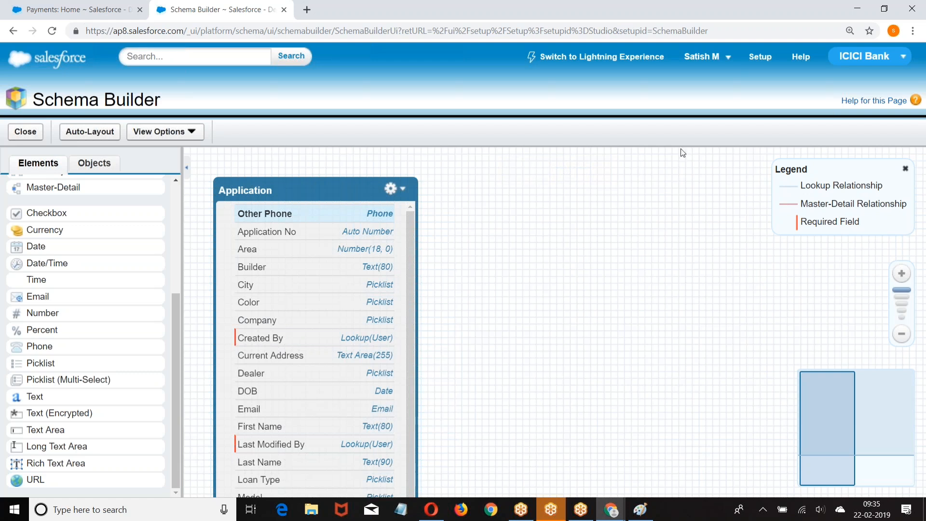
Step: Return to Setup and open the Field Accessibility page under Security Controls for the Course object
left_click(761, 58)
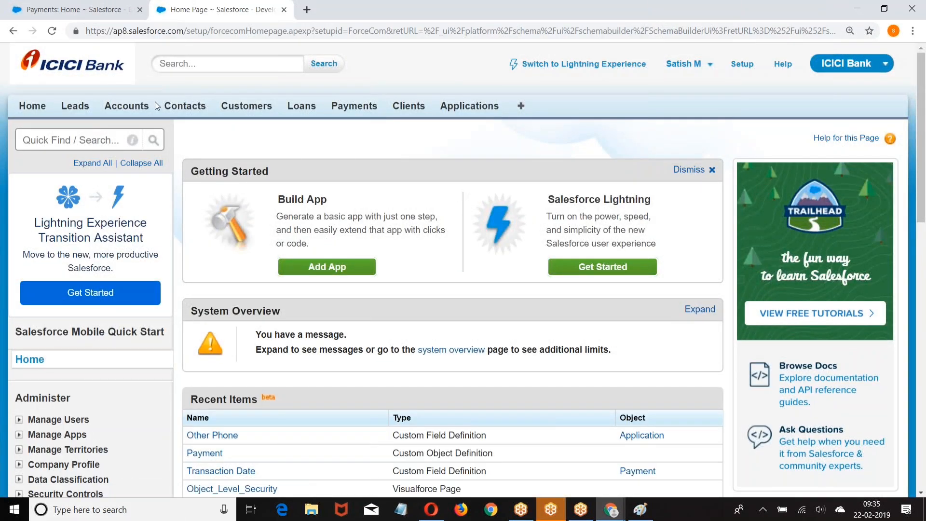
scroll(155, 103, "down", 6)
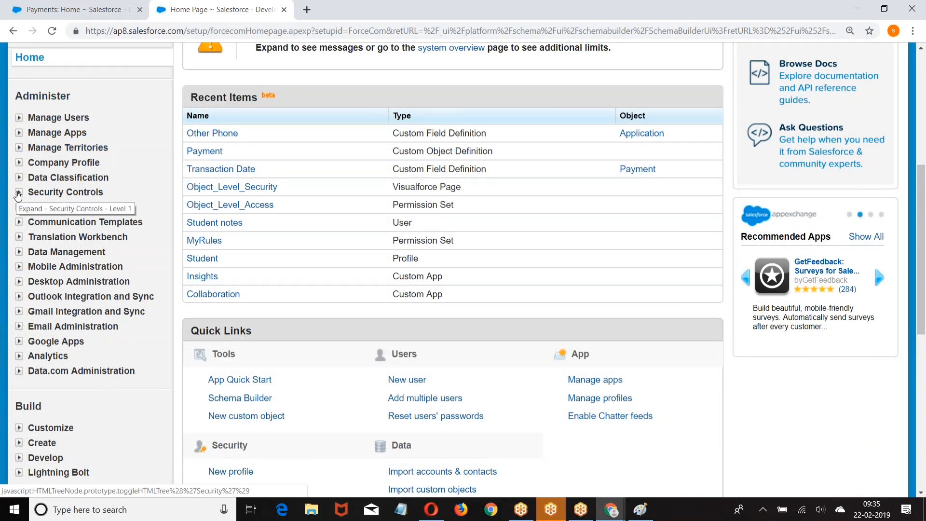
left_click(19, 193)
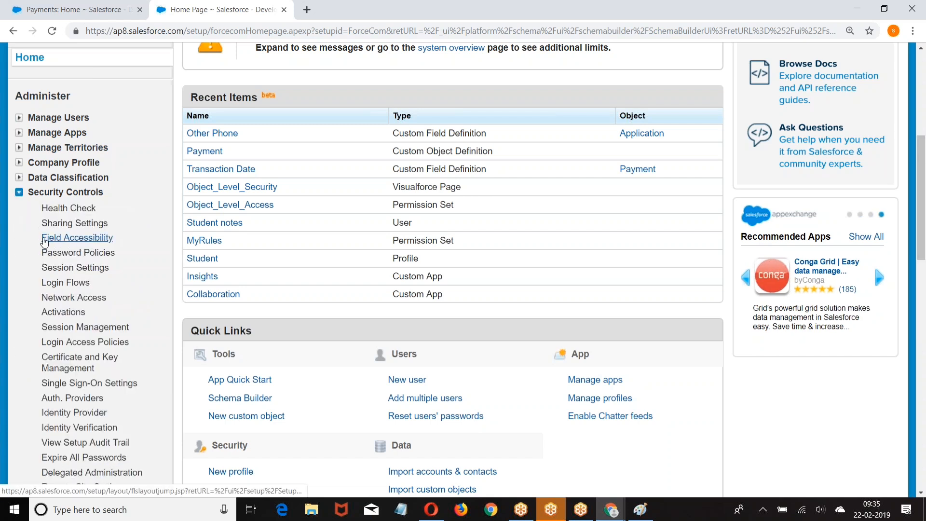
left_click(53, 241)
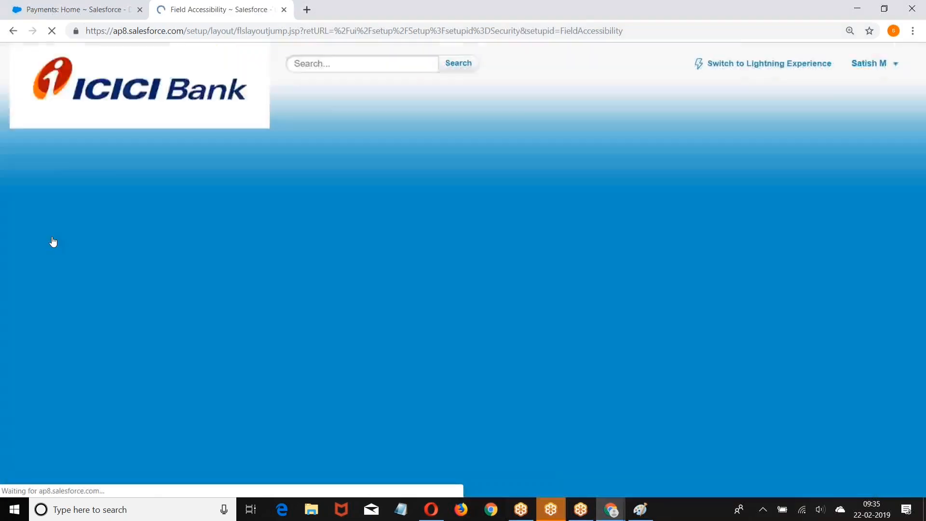
scroll(265, 180, "down", 1)
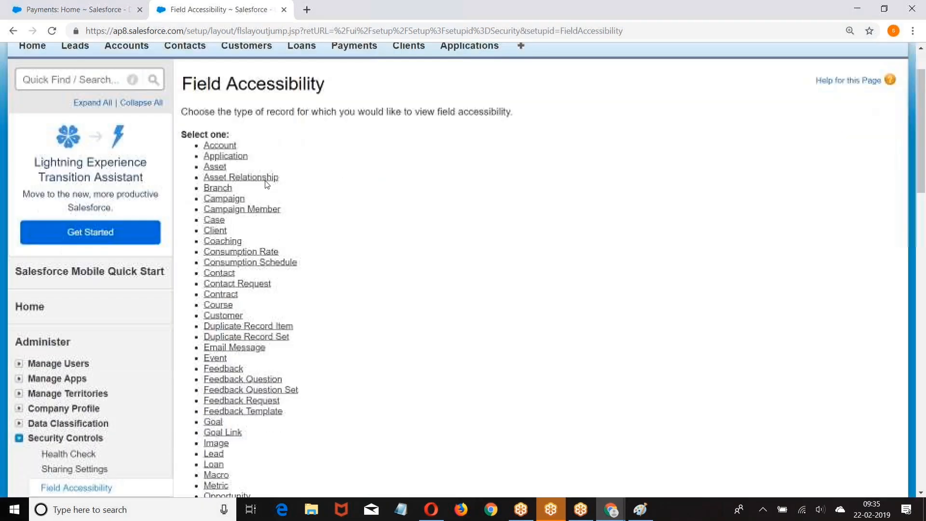
scroll(241, 179, "down", 1)
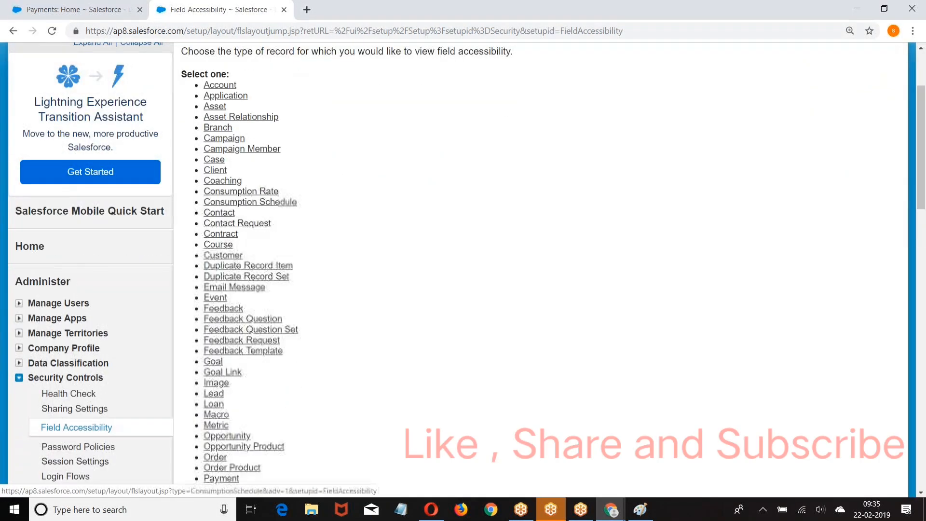
left_click(218, 246)
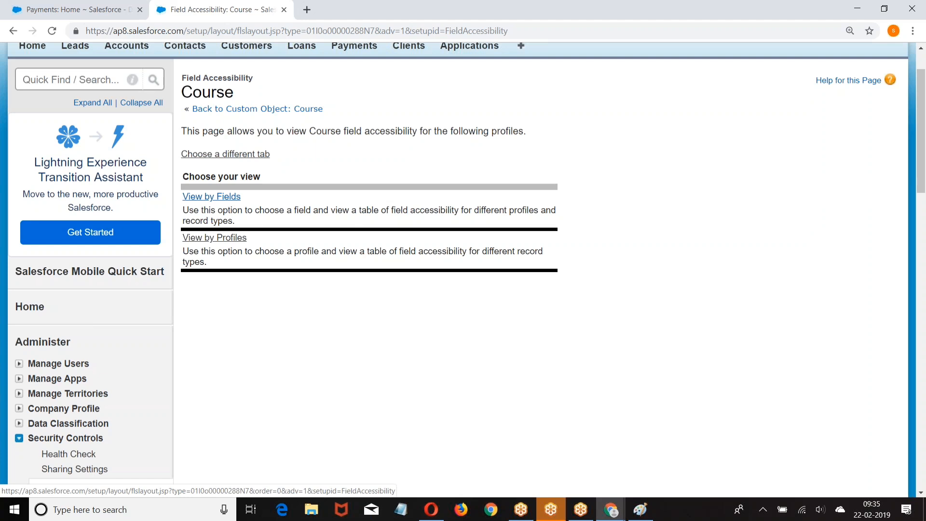
Step: View the Course field accessibility by profile for the Student profile and review its field access table
left_click(219, 239)
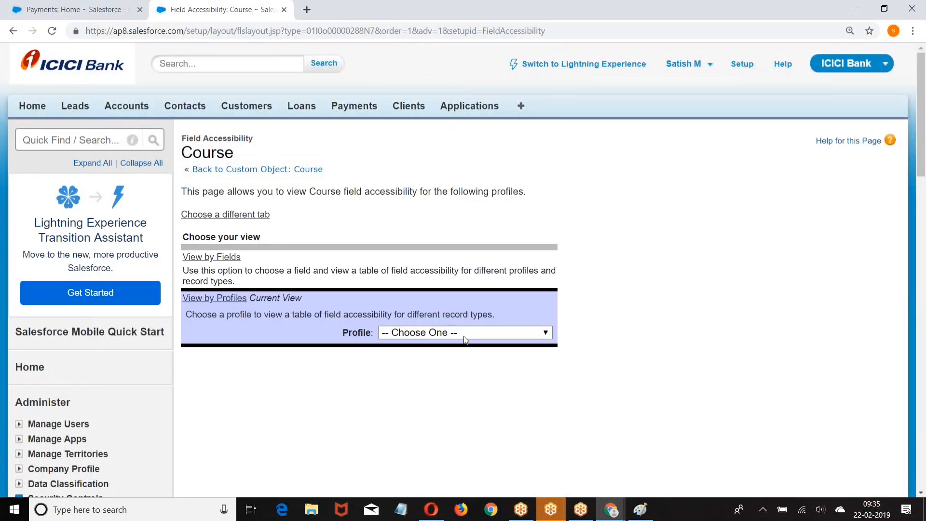
left_click(464, 334)
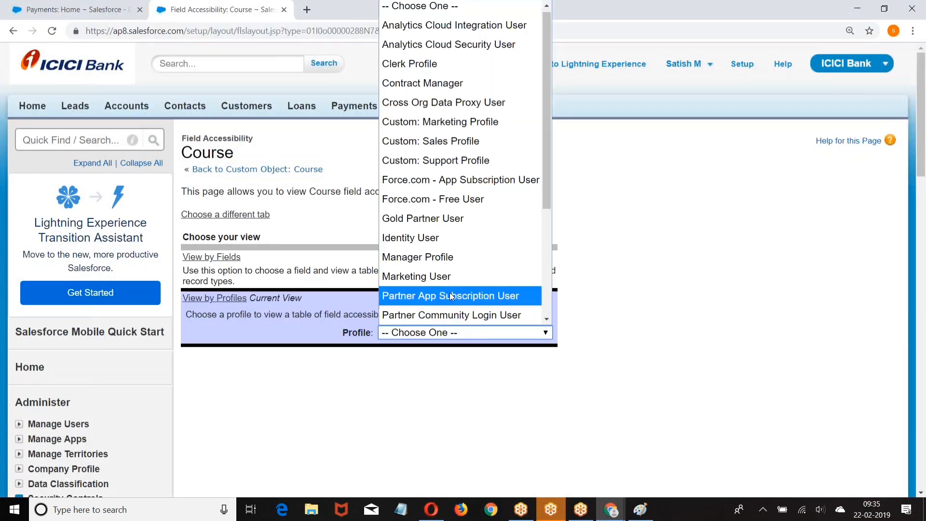
scroll(464, 289, "down", 3)
left_click(400, 277)
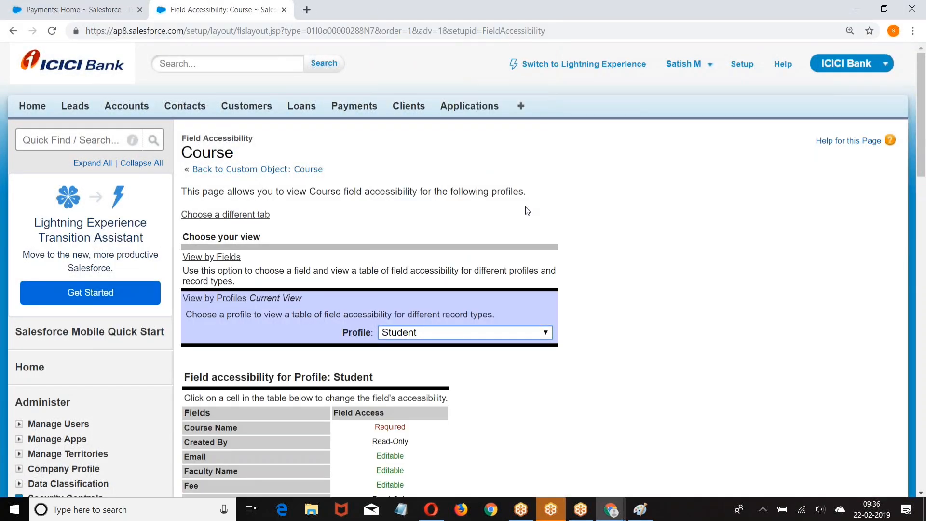
scroll(603, 195, "down", 5)
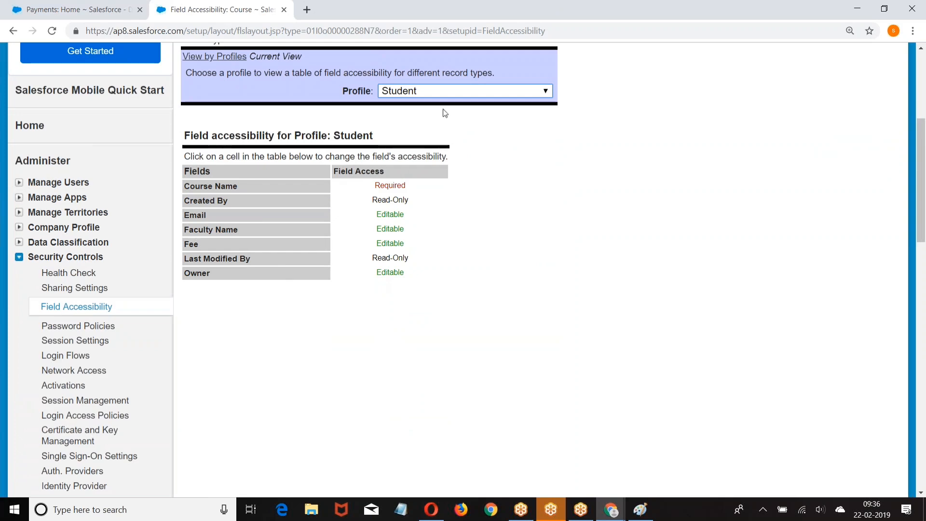
Step: Make the Email field not visible for the Student profile in field-level security and save the access settings
left_click(389, 215)
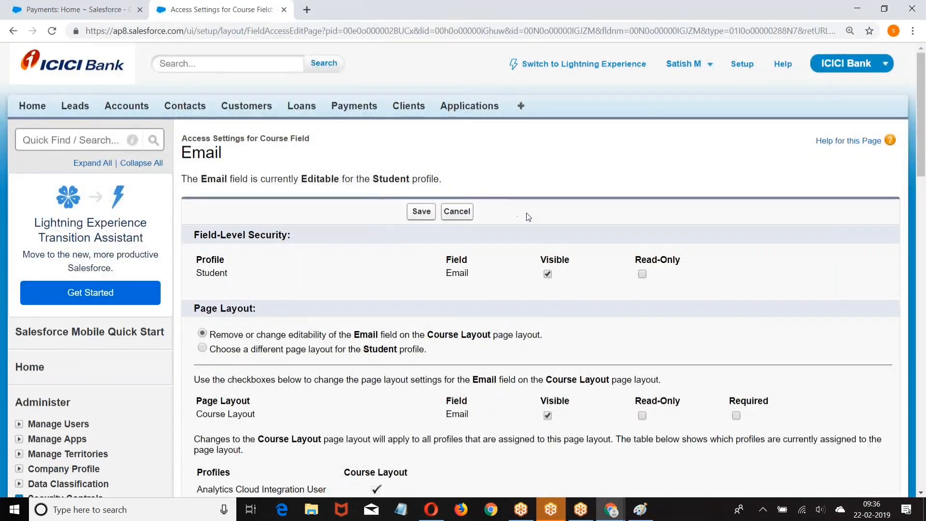
scroll(526, 212, "down", 3)
left_click(549, 154)
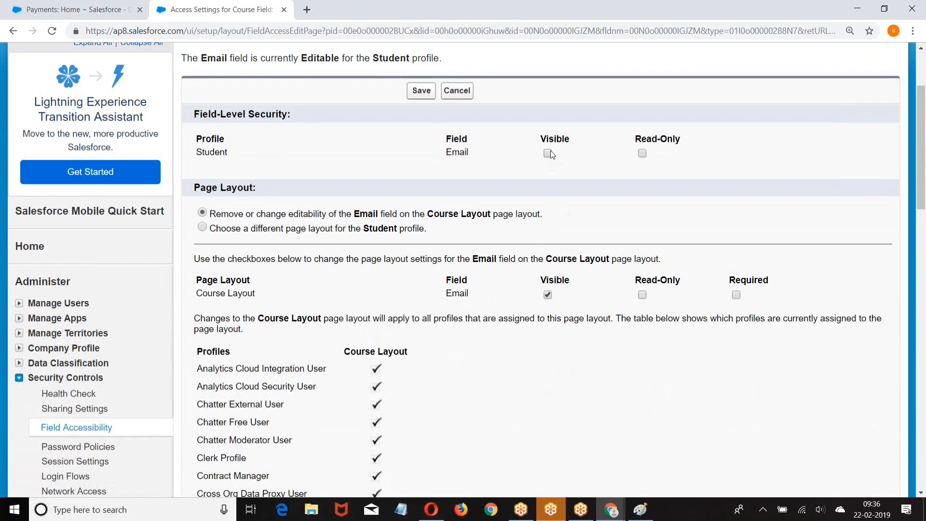
left_click(421, 91)
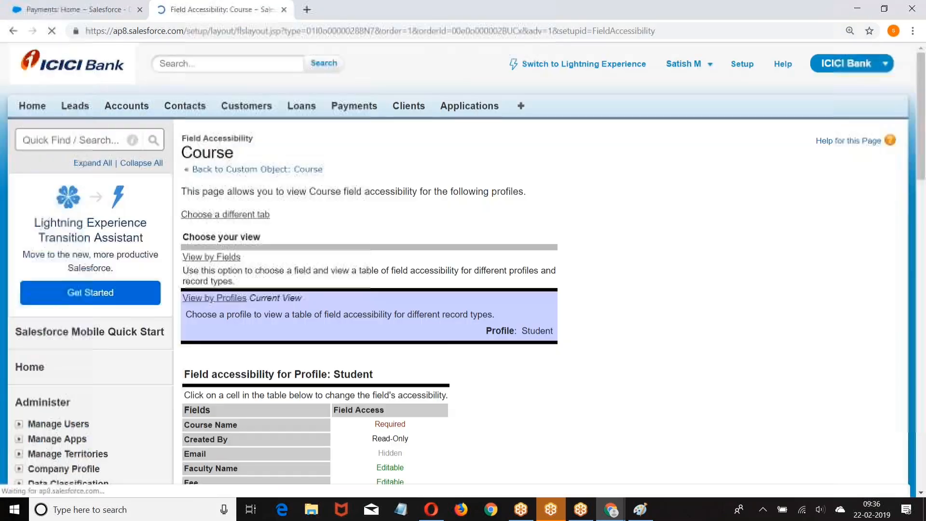
Step: Make the Faculty Name field read-only for the Student profile in field-level security and save the access settings
scroll(392, 294, "down", 3)
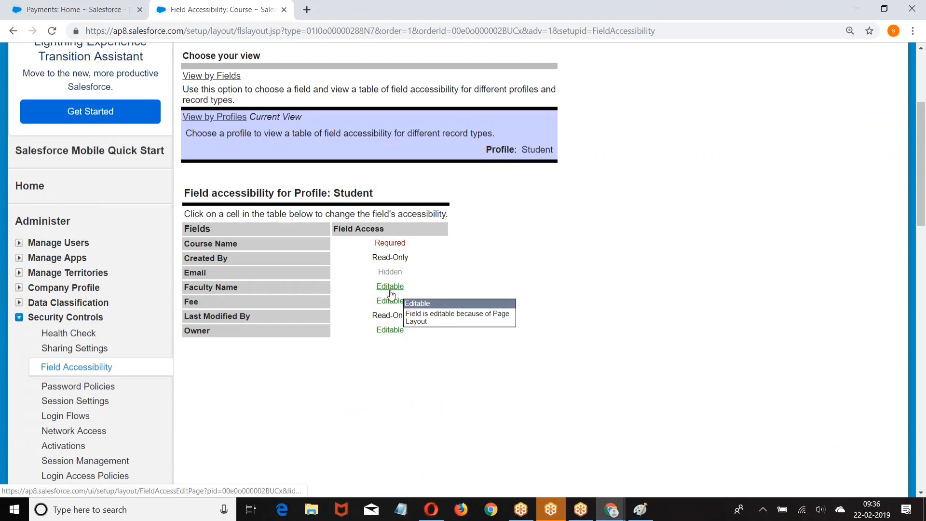
left_click(391, 291)
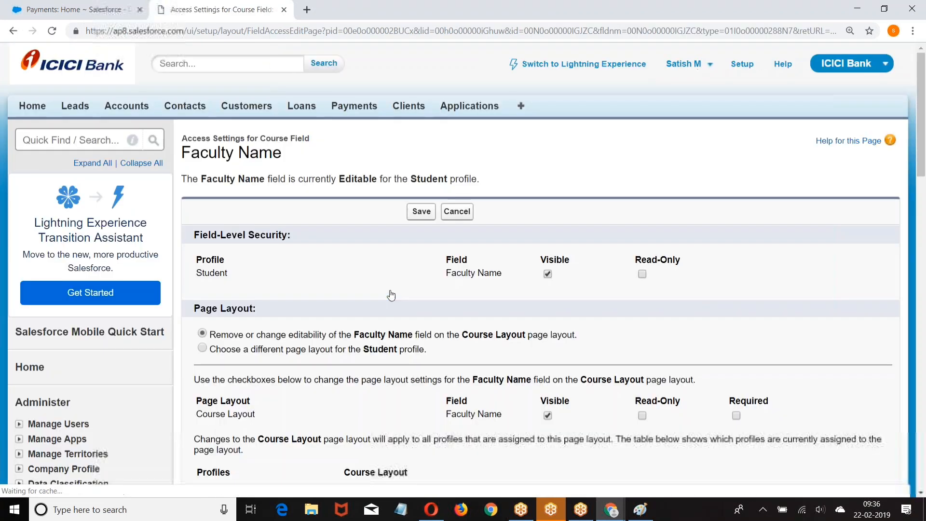
left_click(642, 274)
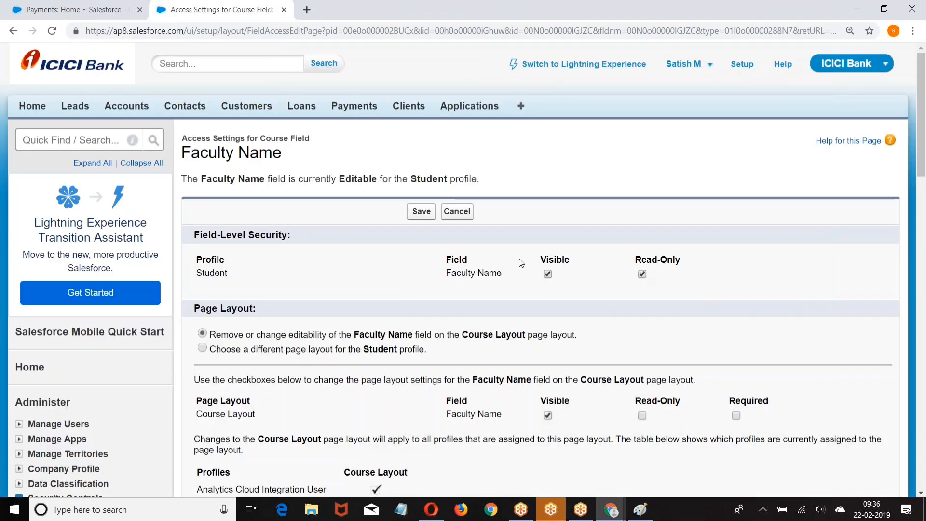
left_click(421, 211)
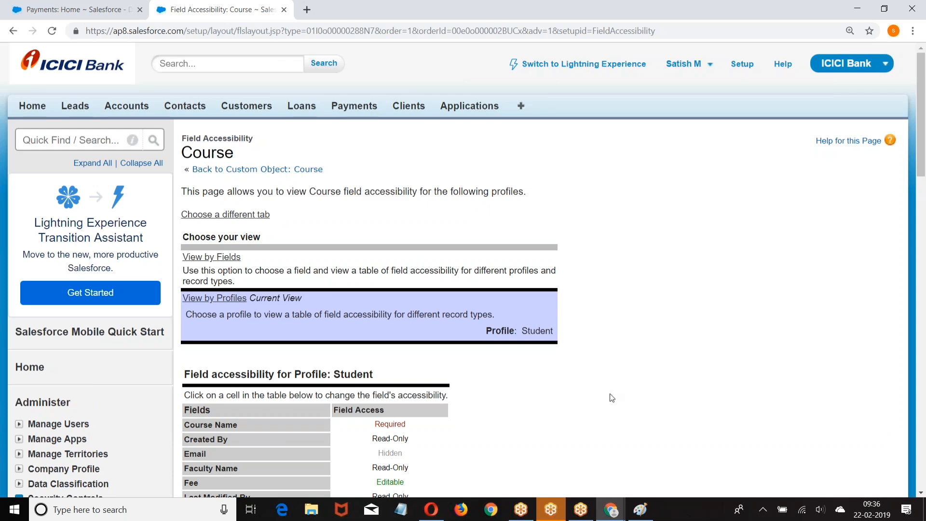
Step: In the Developer Console, add below the table "Note : we can define the profile level access for the field at the time of creating a field"
mouse_move(611, 509)
left_click(655, 465)
scroll(366, 241, "down", 3)
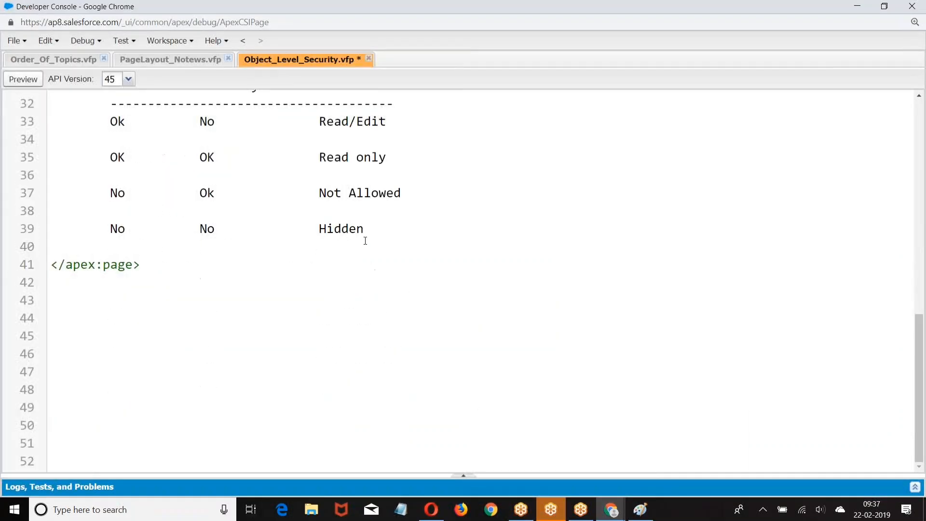
key("Return")
key("Return")
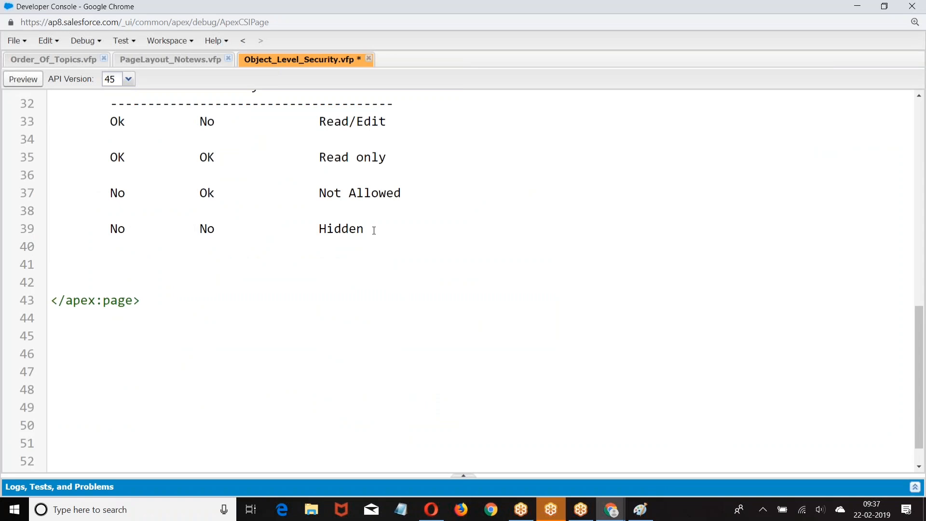
type("Not e : we can define ")
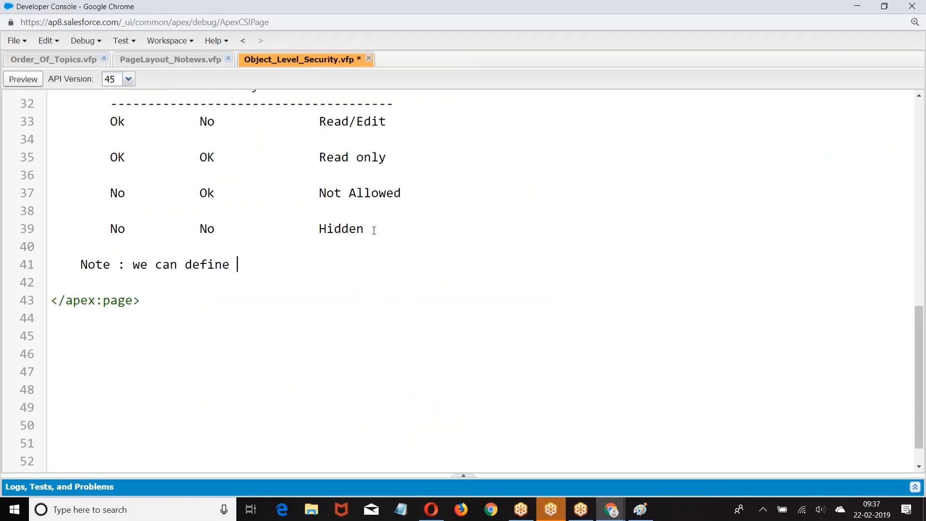
type("the profile level acces")
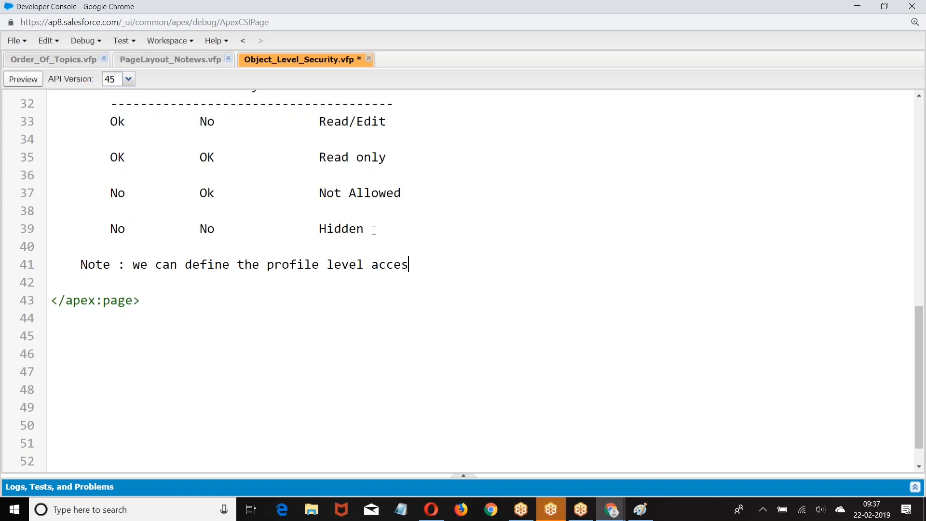
type("s ofr")
key("BackSpace")
key("BackSpace")
key("BackSpace")
type("fo")
key("BackSpace")
type("r the field at the time of")
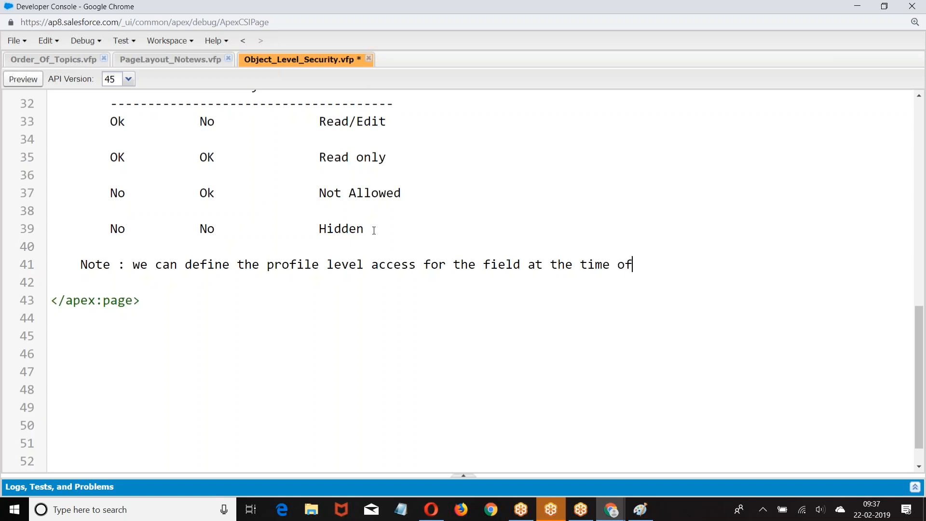
type(" creating a field")
Step: Continue the note on a new indented line with "using standard navigation." and leave blank lines after it
key("Return")
key("Tab")
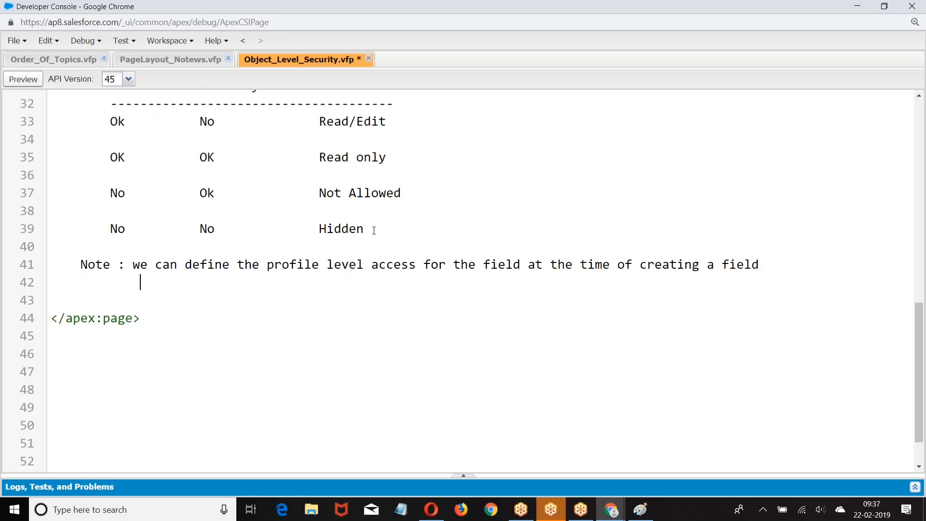
type("using standard navig")
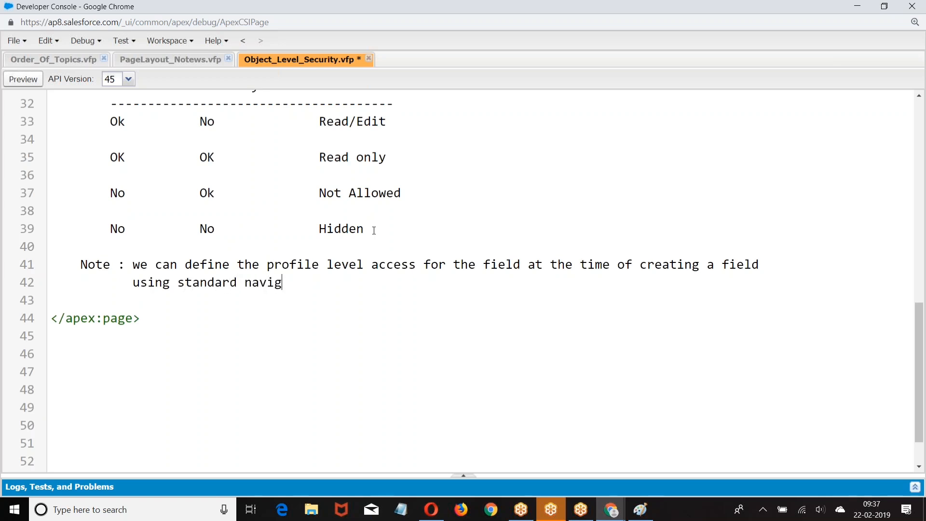
type("ation.")
key("Return")
key("Return")
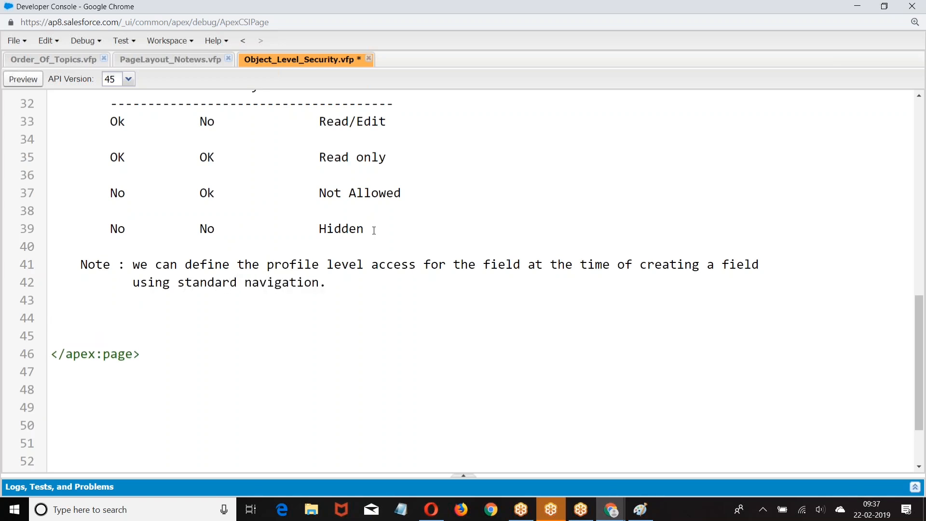
Step: Add a second note reading "Note : After the field is Created if we want to controll the permission on field"
type("Note : After the ")
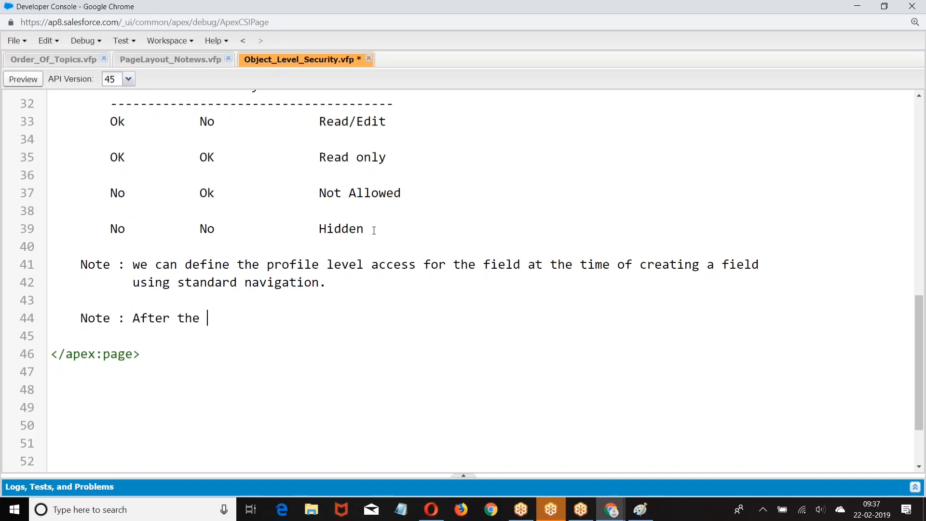
type("field is Creat")
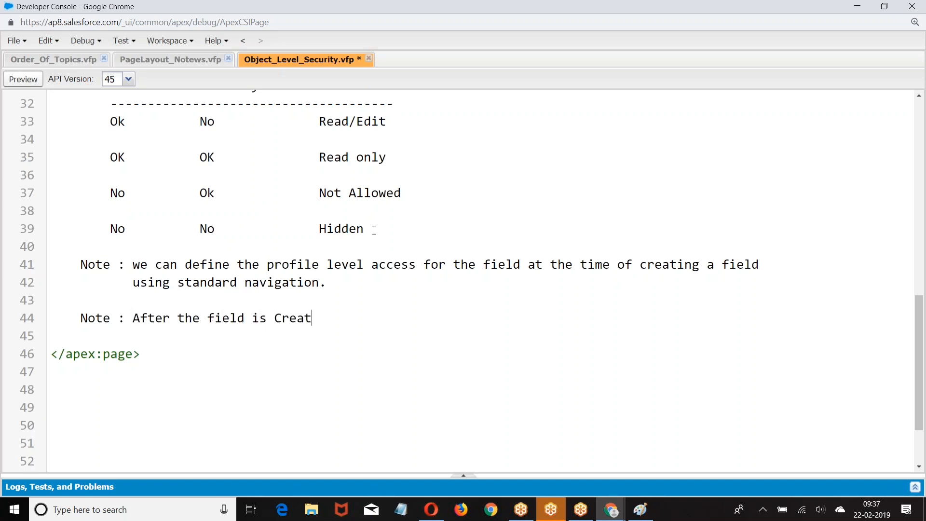
type("ed if w")
key("BackSpace")
type("if")
key("BackSpace")
key("BackSpace")
type("if we wantto")
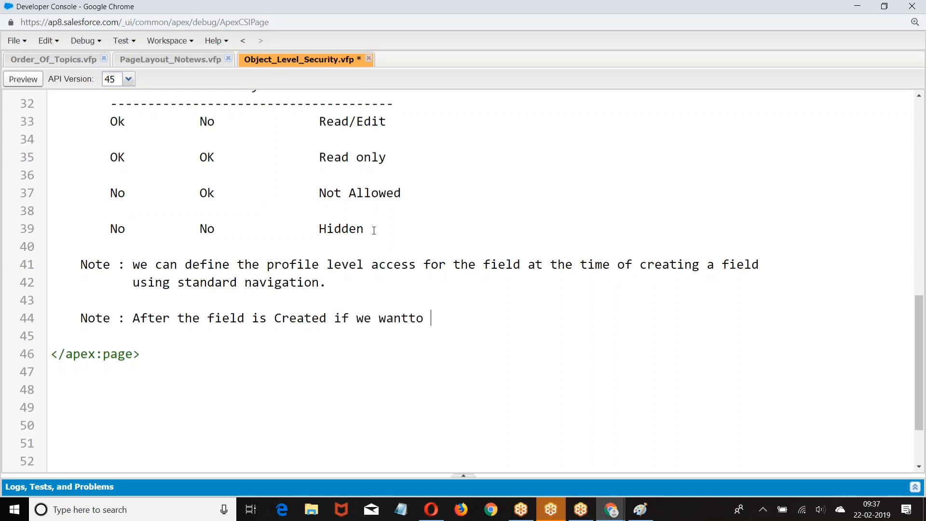
key("BackSpace")
key("BackSpace")
type("to controller")
key("BackSpace")
key("BackSpace")
type("the perm")
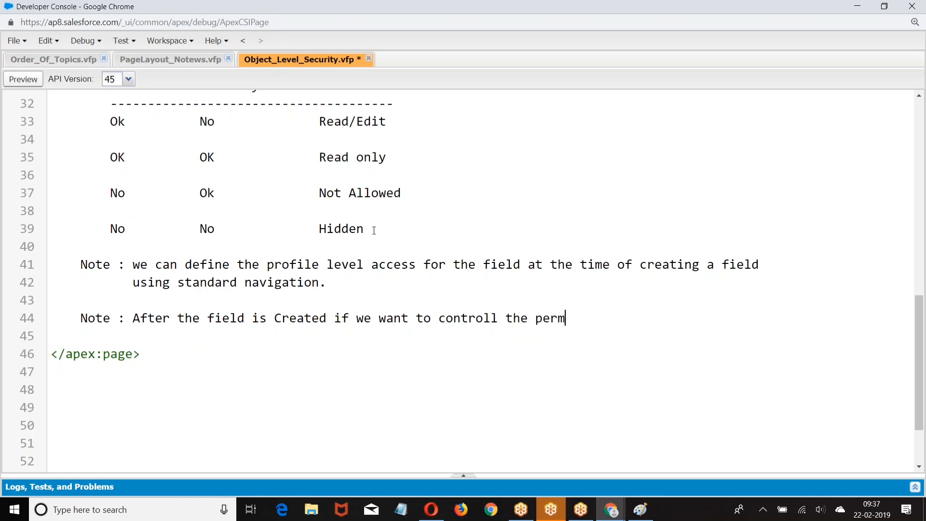
type("s")
key("BackSpace")
type("ission on a")
key("BackSpace")
type("field")
key("Return")
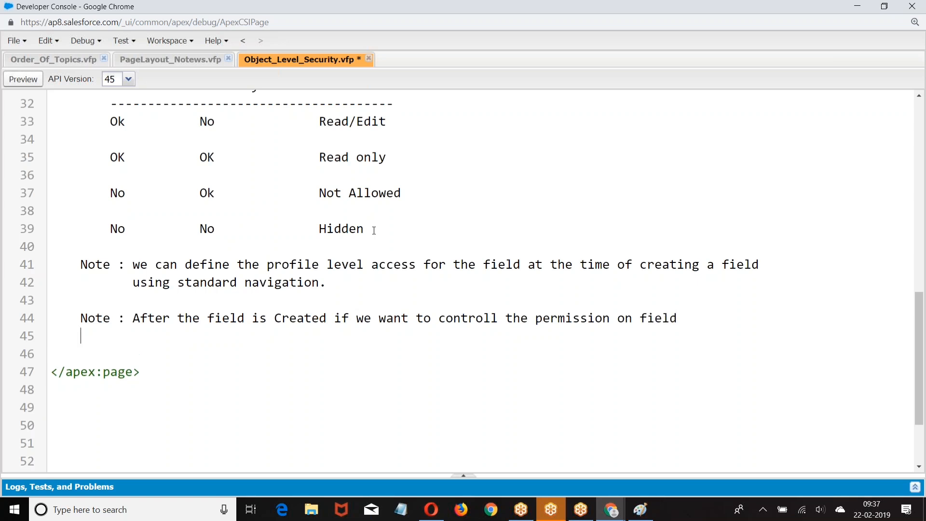
Step: Below the note, start an indented navigation tree with "Setup", "|--- Adminster" and "|---> Security Controller" on successive lines
key("Return")
key("Tab")
type("Setup")
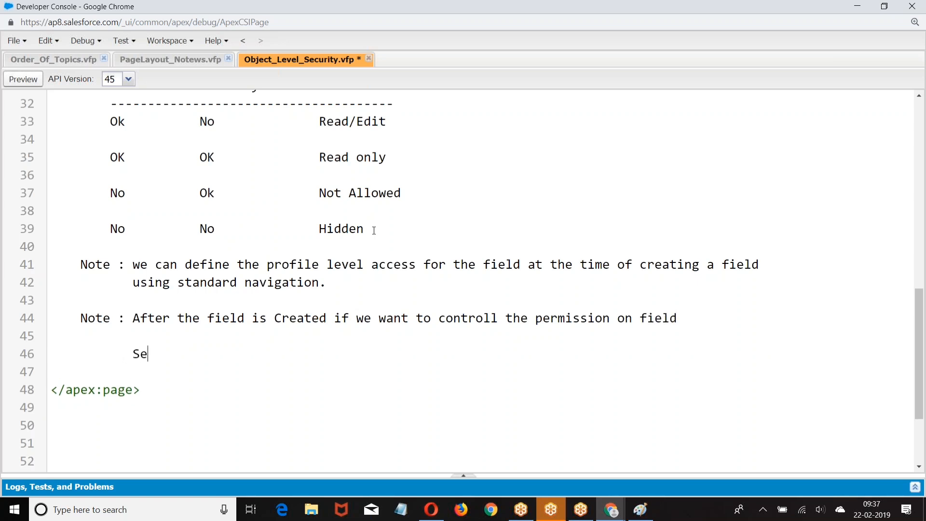
key("Return")
key("Tab")
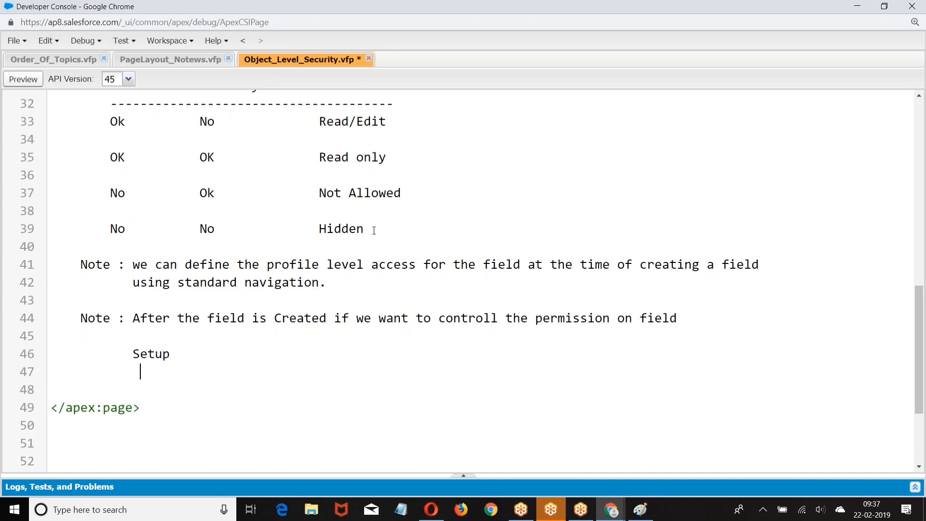
type("|--- Adminster")
key("Return")
type("|--->")
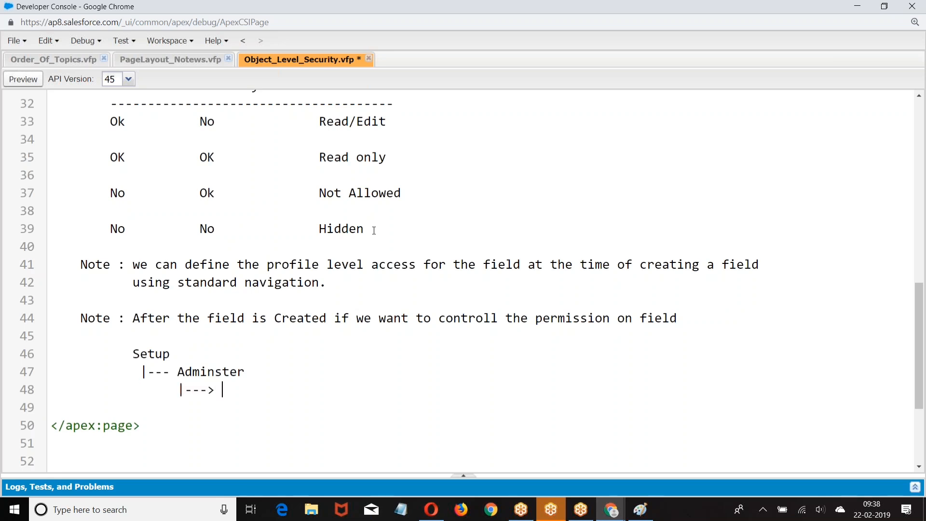
type(" Security Controller")
key("Return")
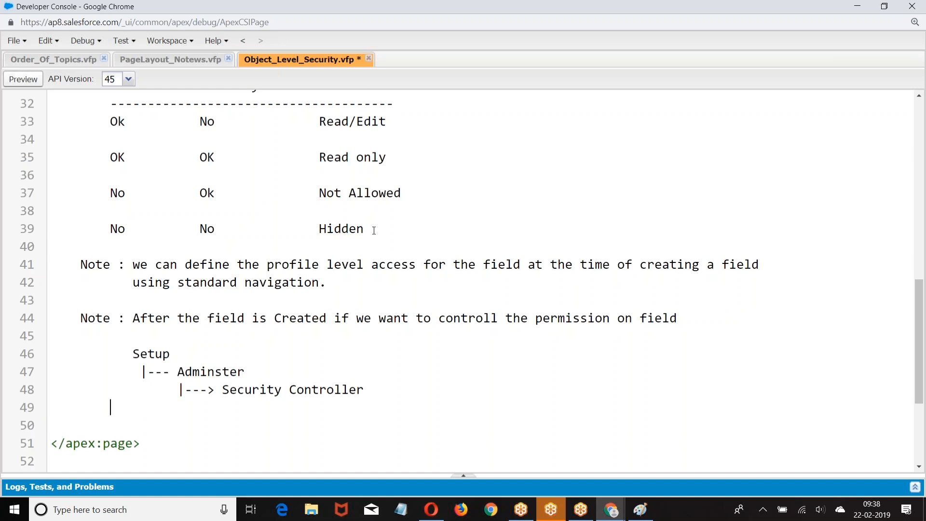
Step: Space the Security Controller arrow as "|--- >" and add the further-indented branch "|--- > Field Accessibility" beneath it
key("Tab")
key("BackSpace")
key("BackSpace")
type("|---")
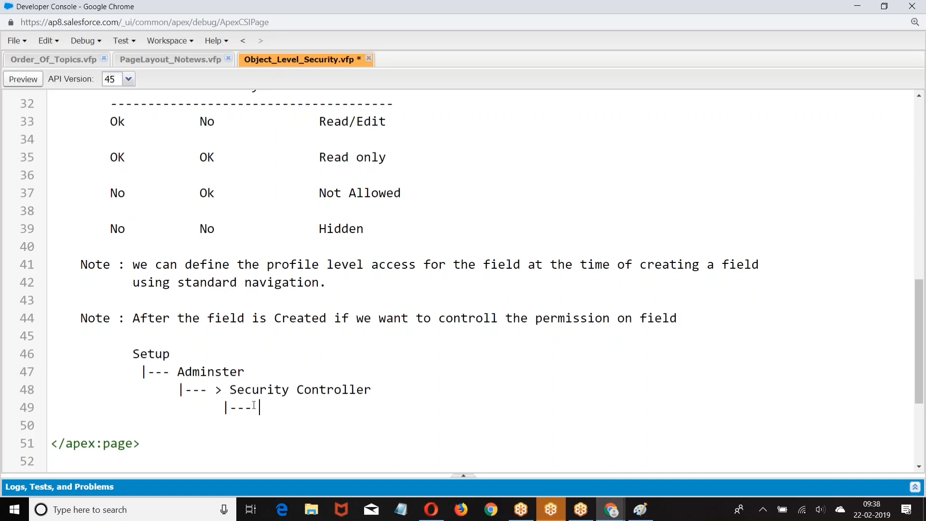
type(" > Field Accessi")
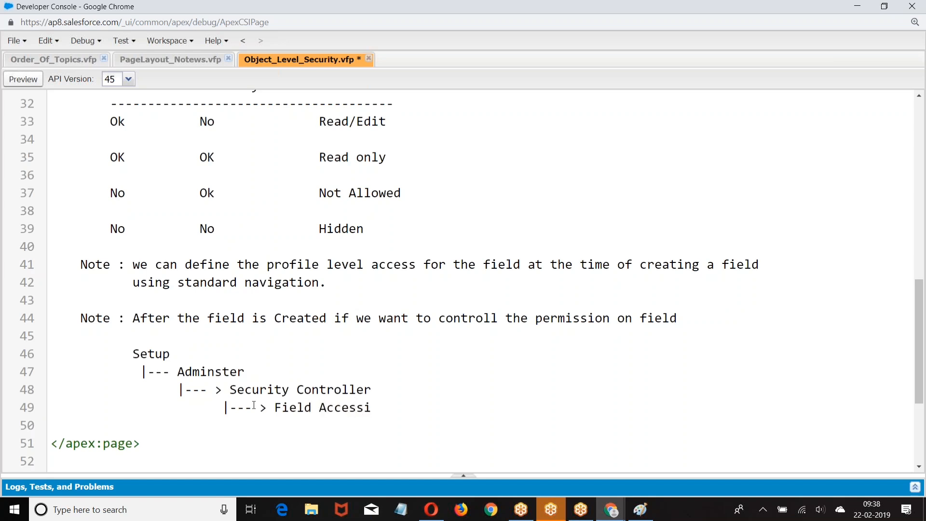
type("bility")
key("Return")
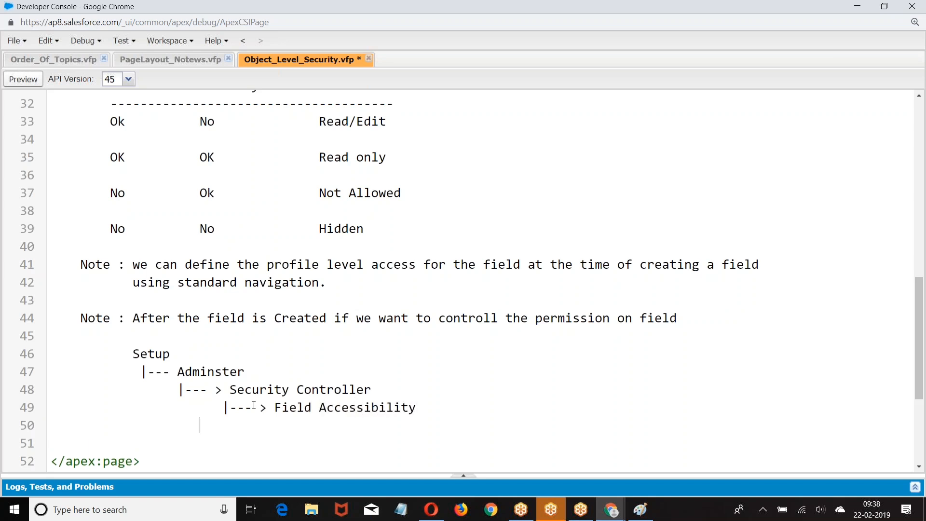
Step: Add the branch "|--- > Choose Object" under Field Accessibility in the navigation tree
type("|--- >")
scroll(256, 402, "down", 3)
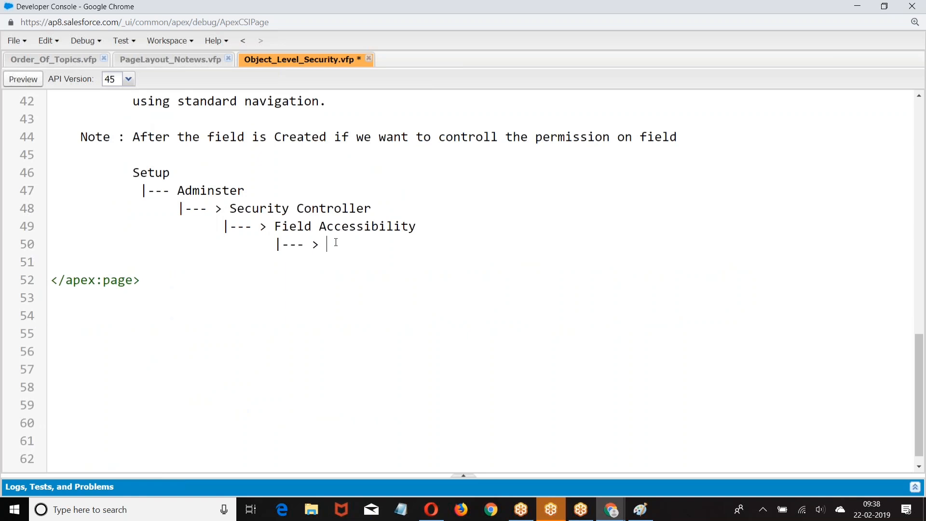
type("S")
key("BackSpace")
type("Choose Object")
key("Return")
Step: Add the last branch "|--- > Choose the Profile / Field", indented beneath Choose Object
key("Tab")
key("Tab")
key("Tab")
key("Tab")
key("Tab")
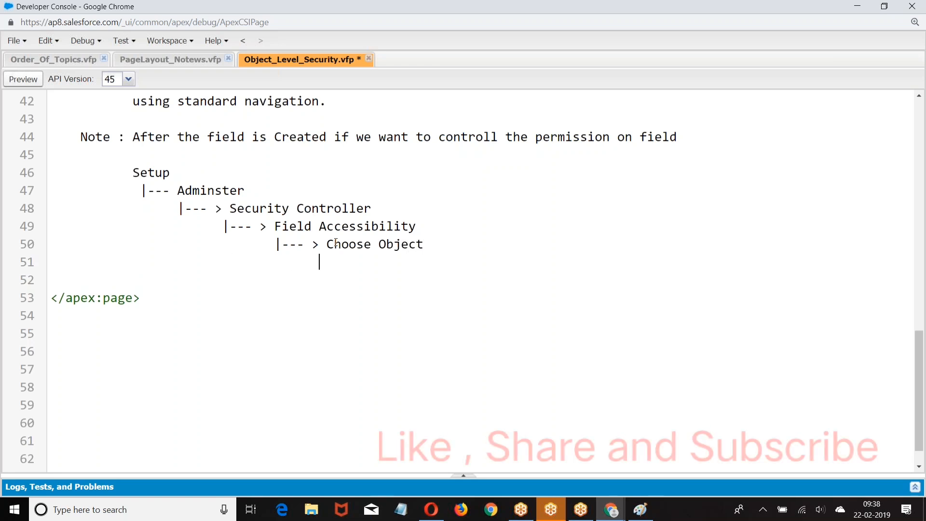
type("|--- > ")
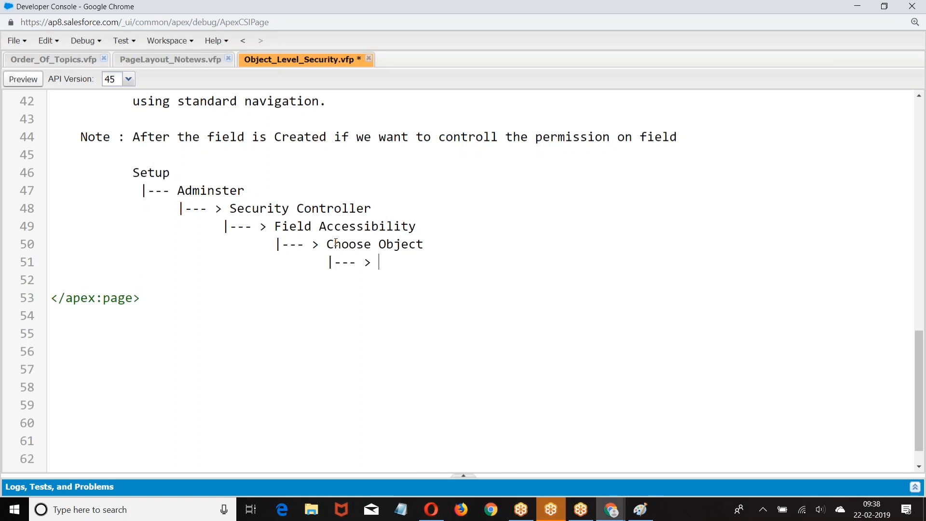
type("Choose the Pfofile /")
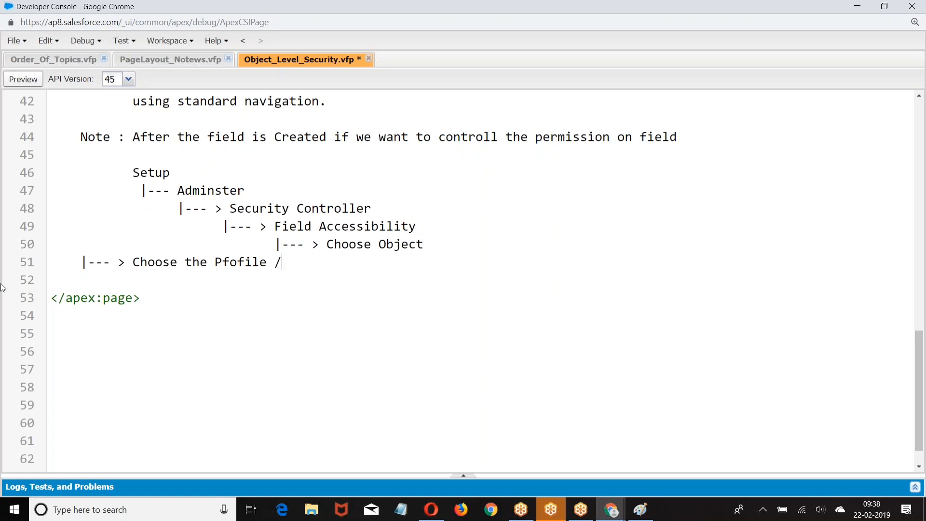
left_click(230, 262)
key("BackSpace")
type("r")
left_click(83, 262)
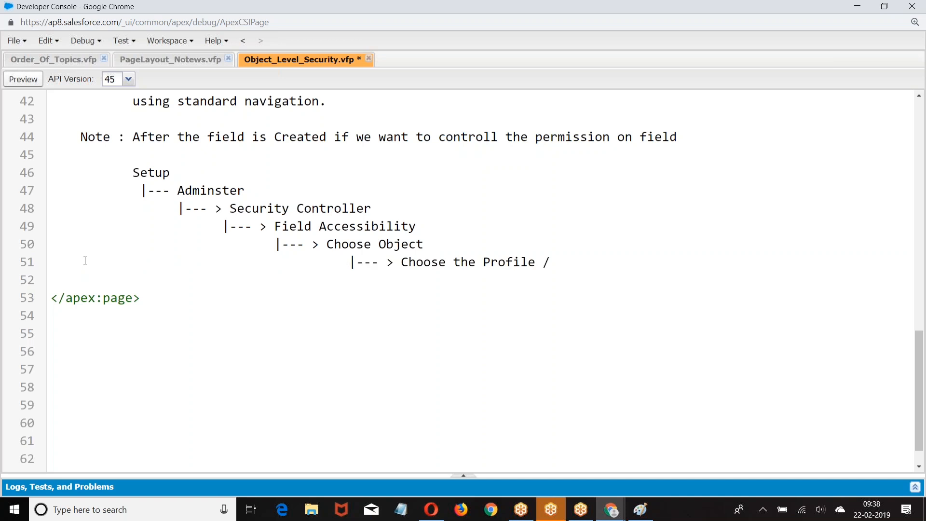
key("BackSpace")
key("BackSpace")
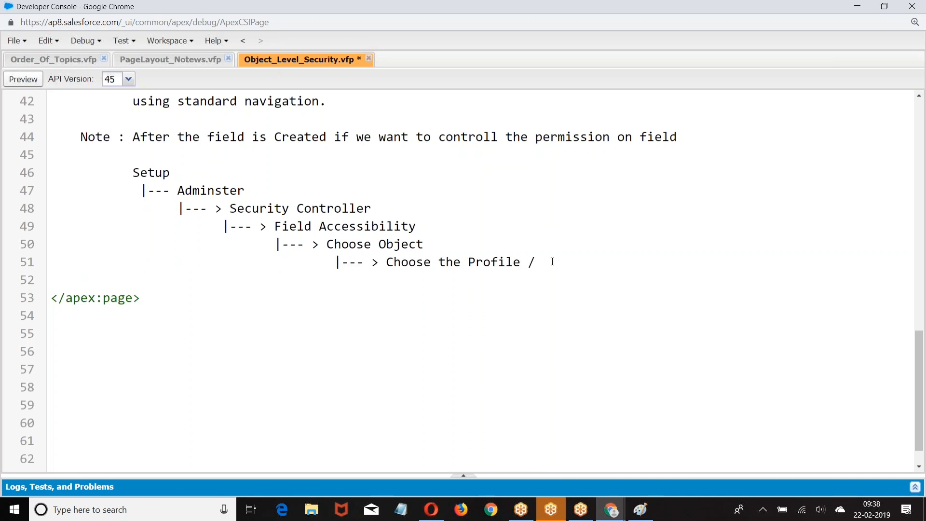
type("Field an")
key("BackSpace")
key("BackSpace")
Step: Below the navigation tree, write the indented line "Change the access ." and leave blank lines after it
key("Return")
key("Return")
key("Tab")
key("Tab")
key("Tab")
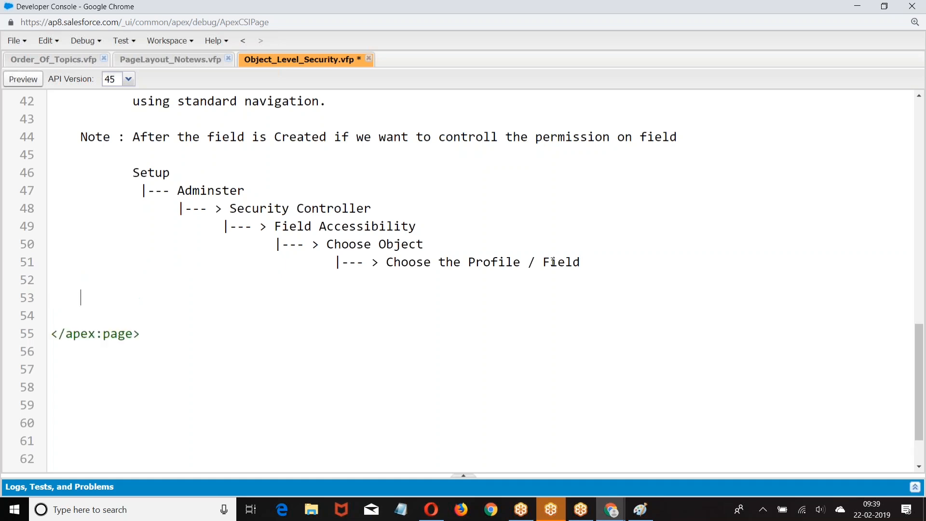
type("Change the access .")
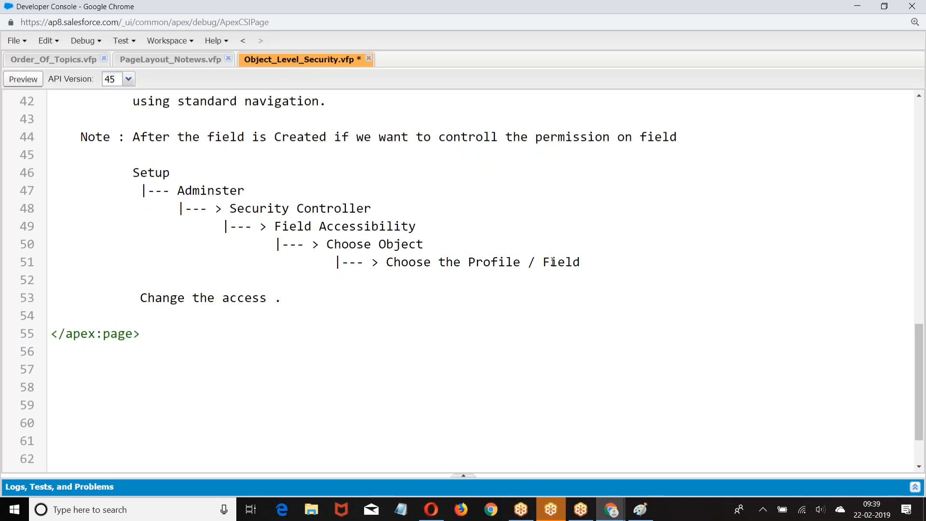
key("Return")
key("Return")
key("Return")
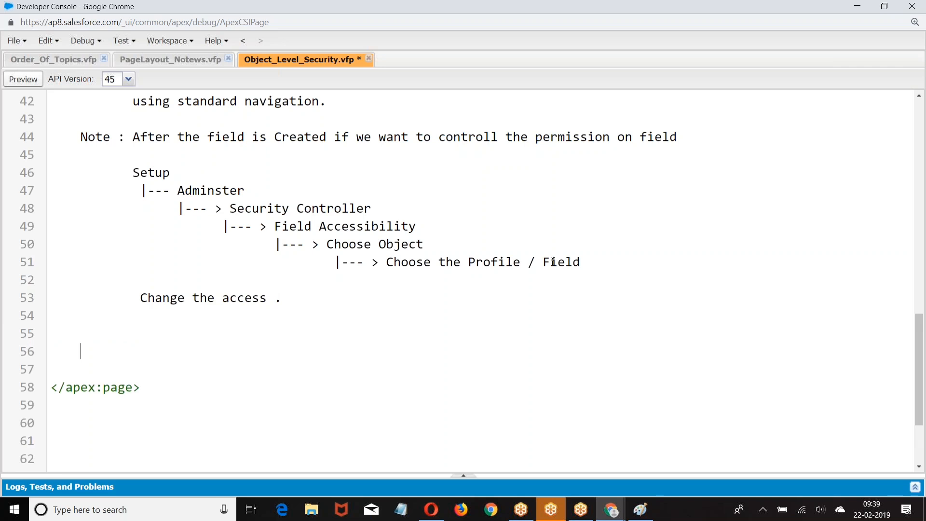
Step: Indent the Field Accessibility branch by one more space, review the field-level access notes and save the file
scroll(553, 262, "up", 1)
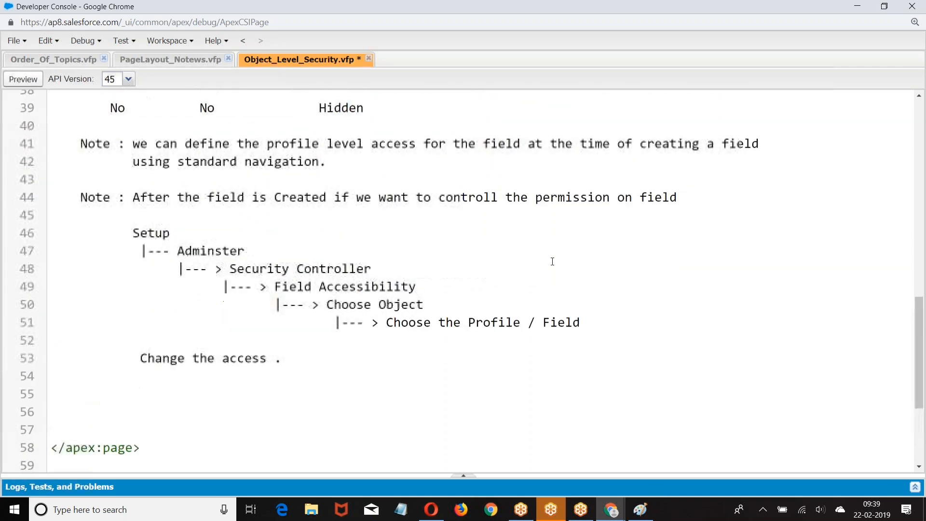
left_click(223, 287)
scroll(278, 254, "up", 7)
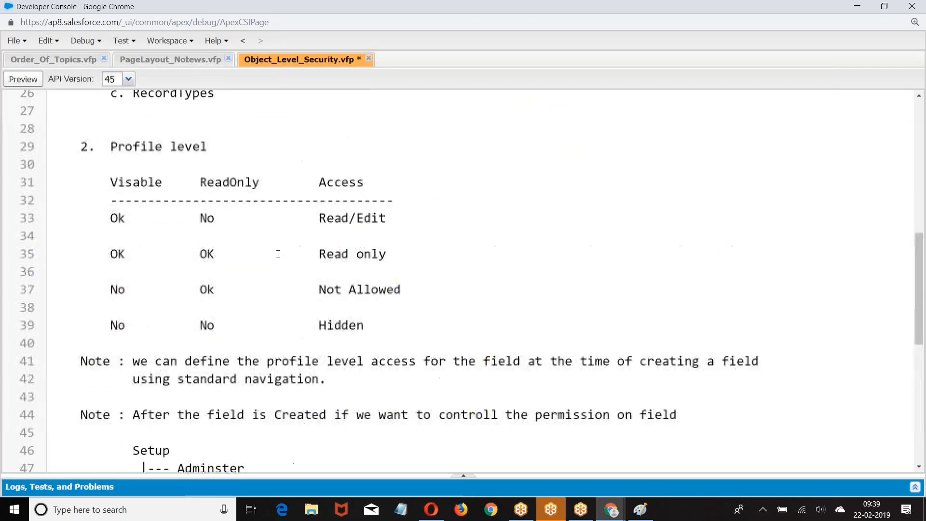
scroll(140, 207, "down", 1)
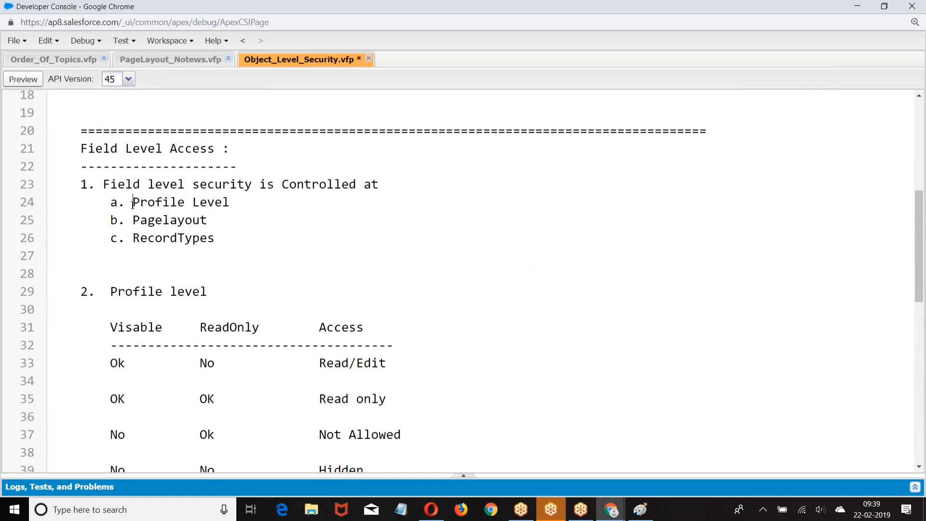
left_click_drag(133, 204, 271, 205)
left_click_drag(128, 223, 209, 221)
scroll(329, 195, "down", 4)
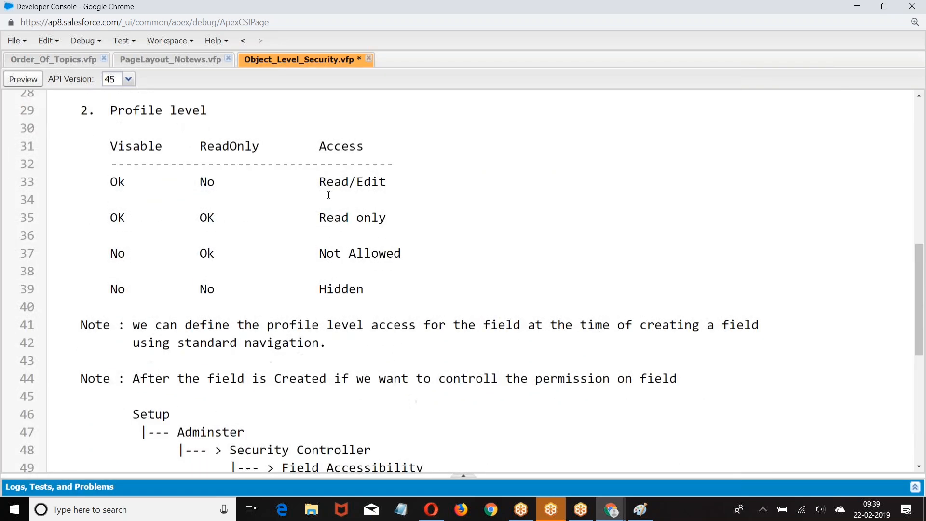
key("ctrl+s")
Step: Switch to Paint and start a new blank picture without saving the existing drawing
left_click(640, 510)
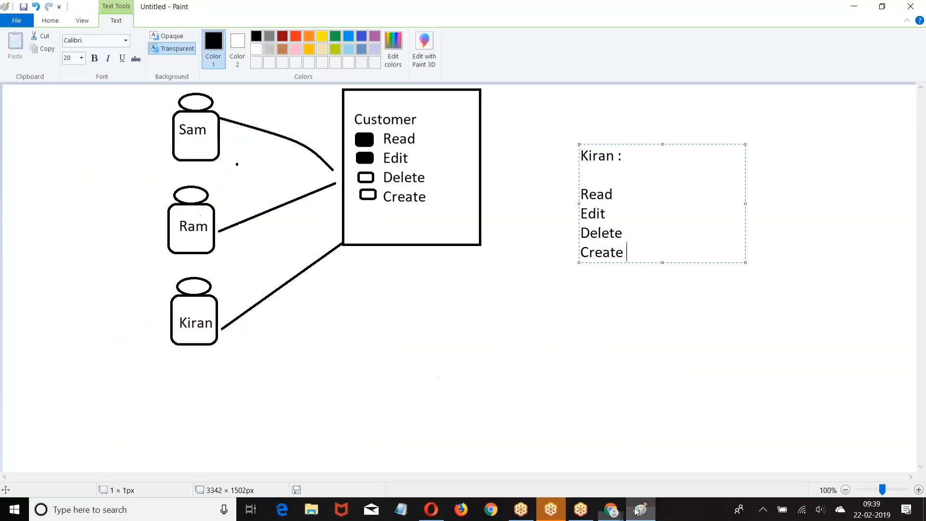
left_click(50, 21)
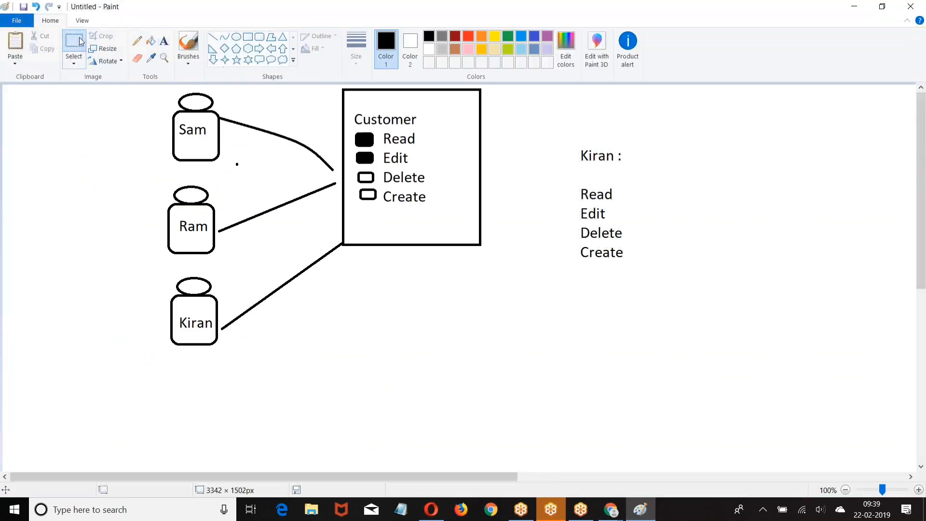
left_click(20, 27)
left_click(23, 35)
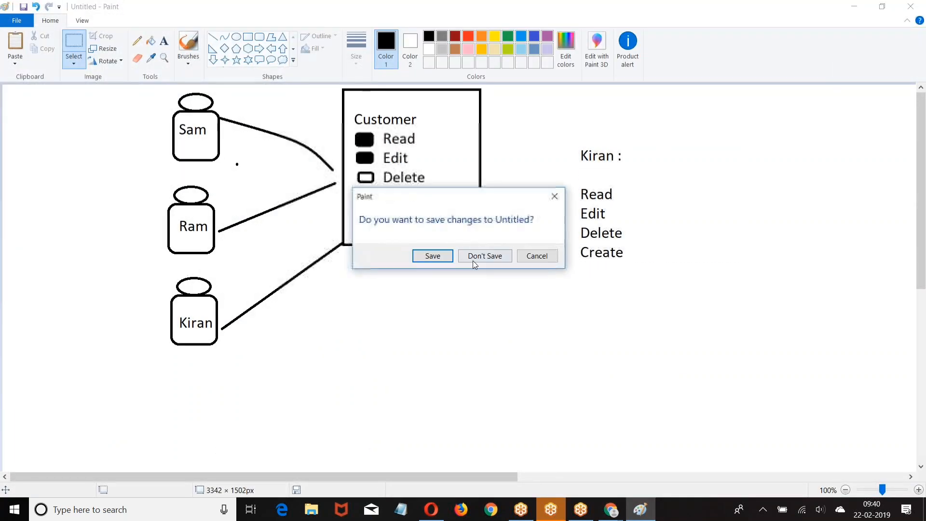
left_click(483, 255)
left_click(164, 41)
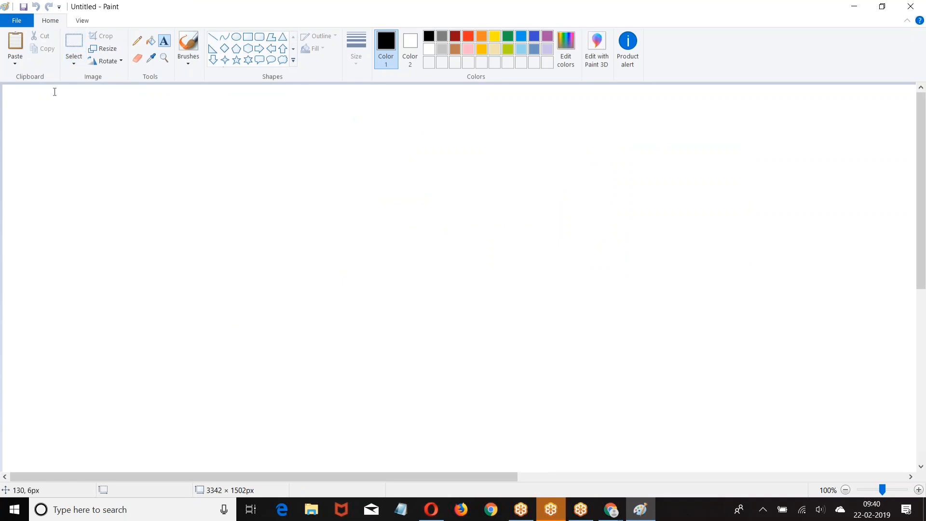
left_click(20, 101)
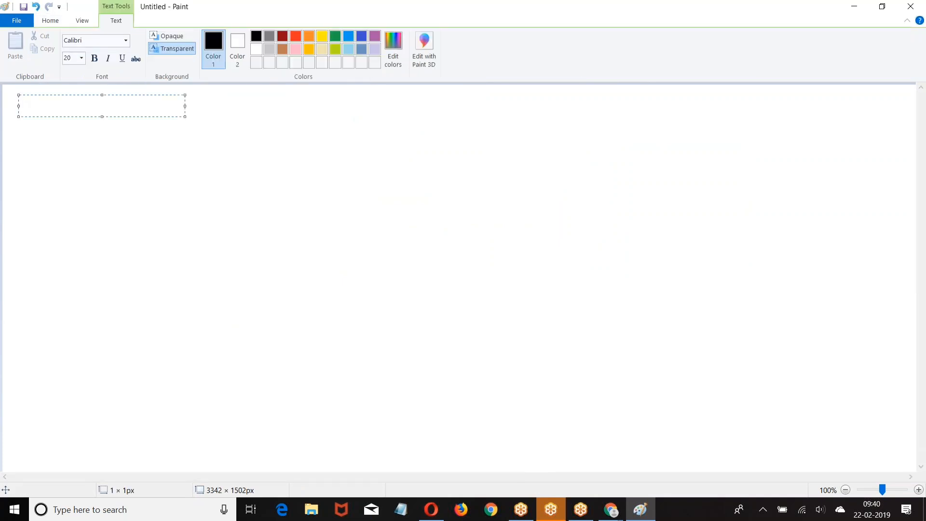
left_click(261, 205)
Step: Draw three wide rectangles side by side in a row across the upper part of the canvas
left_click(248, 36)
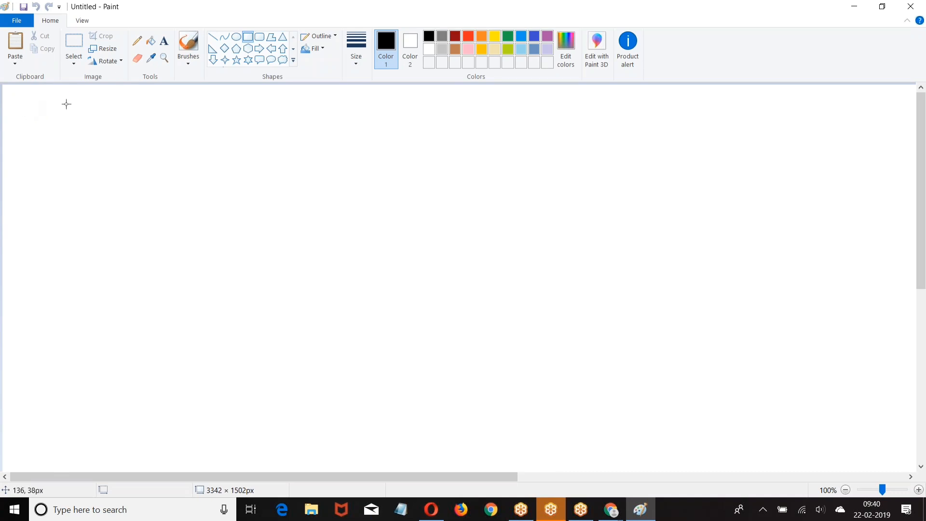
left_click_drag(61, 117, 282, 197)
left_click_drag(355, 116, 549, 201)
left_click_drag(603, 114, 797, 201)
left_click(586, 262)
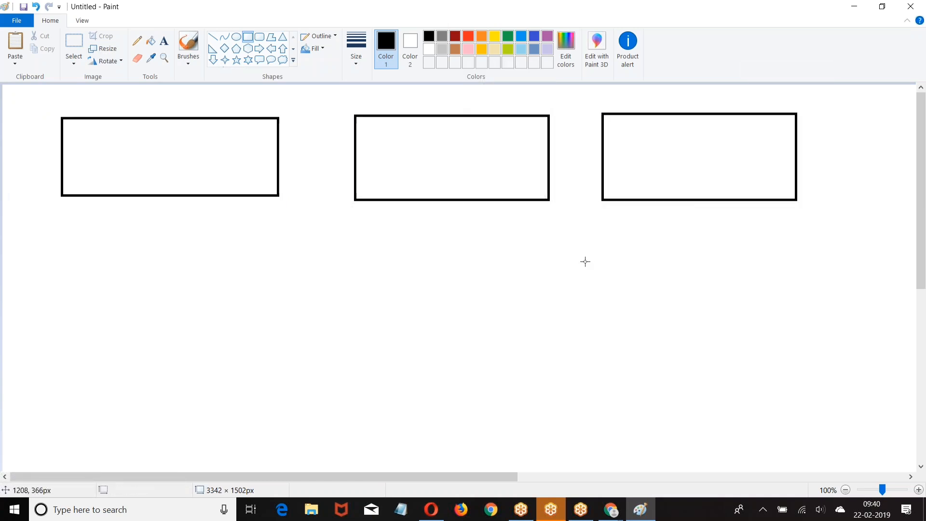
Step: Draw a person figure below the rectangles, with an oval head above a rounded-rectangle body about 99 × 94 px
left_click(236, 38)
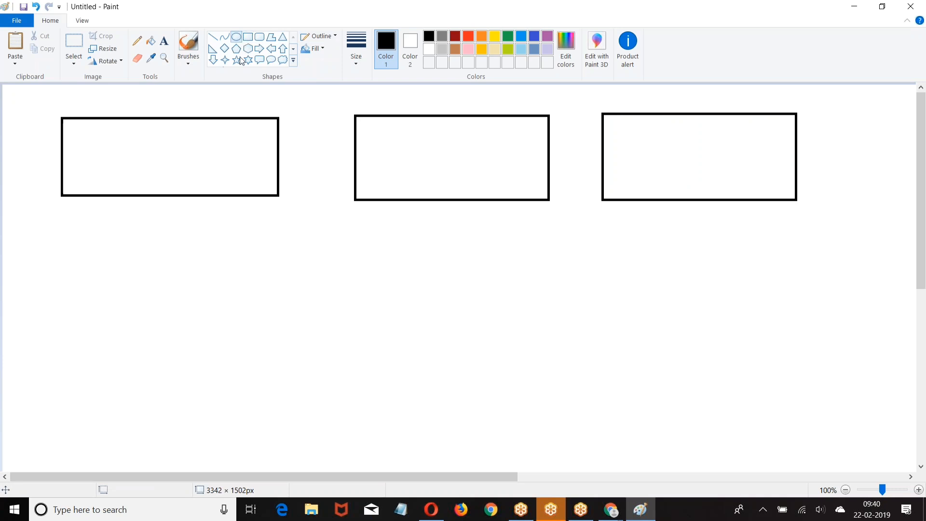
left_click_drag(316, 306, 357, 369)
left_click(259, 37)
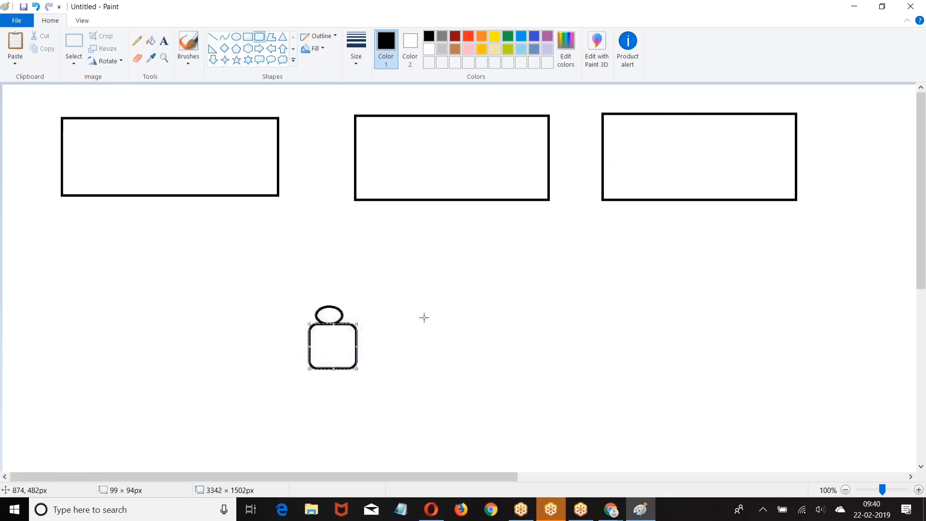
Step: Copy the person figure and place two copies beside it to form a row of three figures
left_click(74, 41)
left_click_drag(297, 293, 374, 376)
key("ctrl+c")
key("ctrl+v")
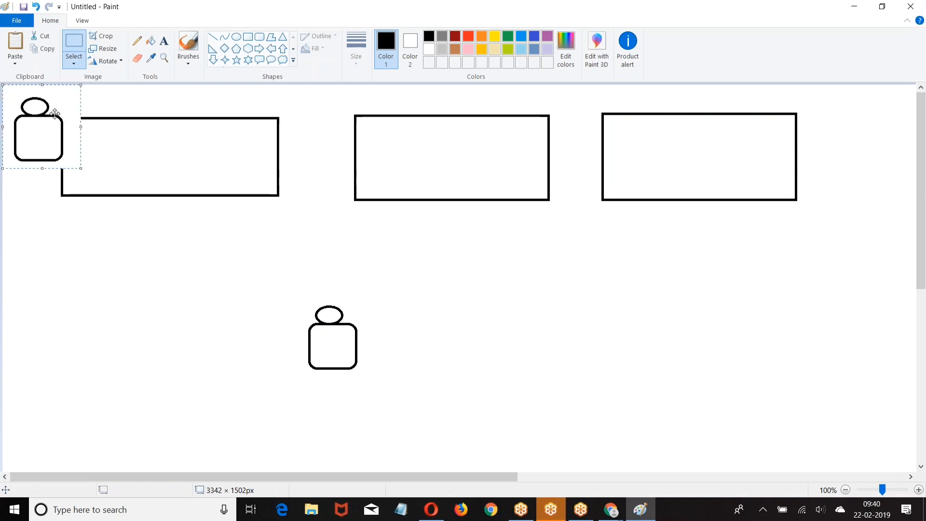
left_click_drag(39, 105, 428, 311)
key("ctrl+v")
left_click_drag(42, 120, 515, 326)
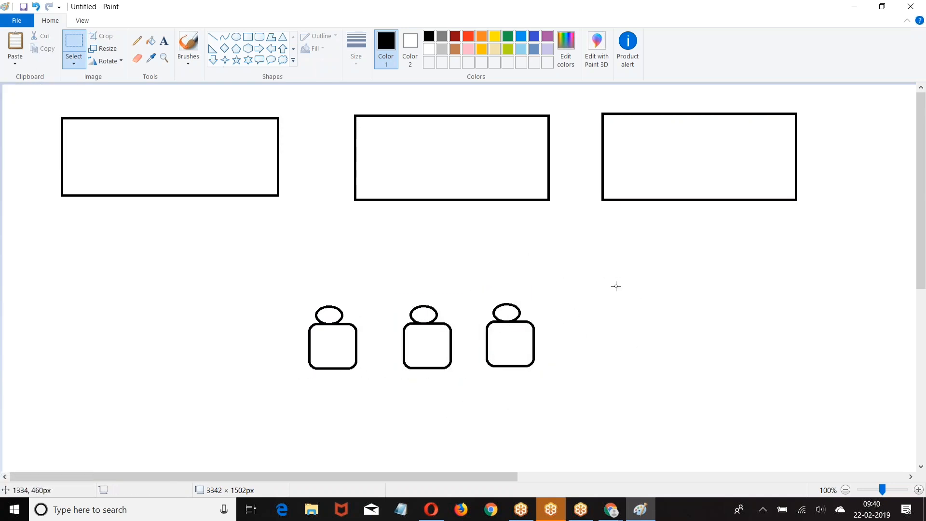
Step: Select all three person figures together and move them straight down to widen the gap below the rectangles
left_click(247, 37)
left_click(75, 44)
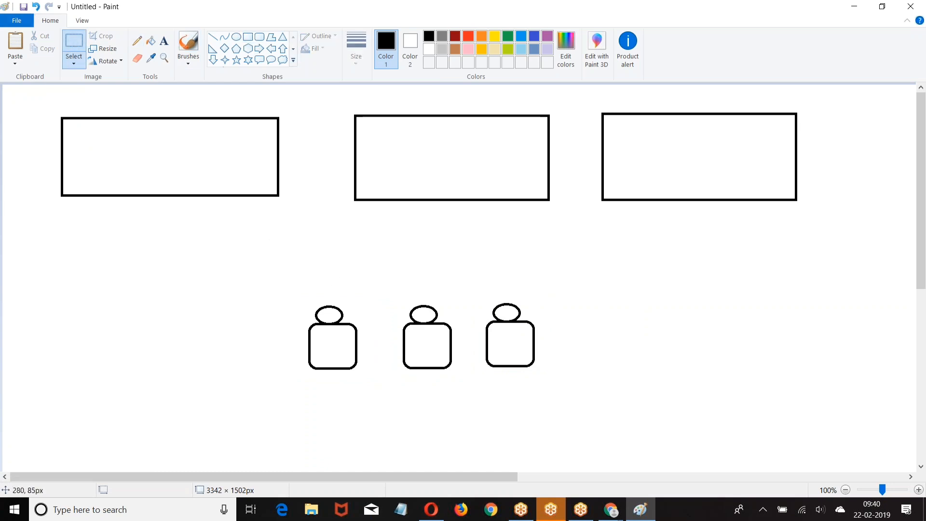
left_click_drag(297, 298, 558, 382)
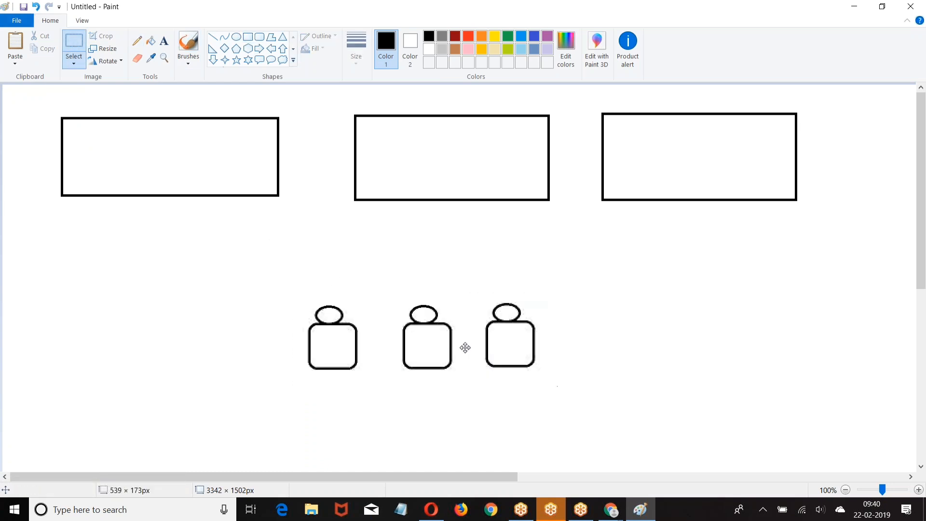
left_click_drag(465, 348, 463, 419)
left_click(218, 121)
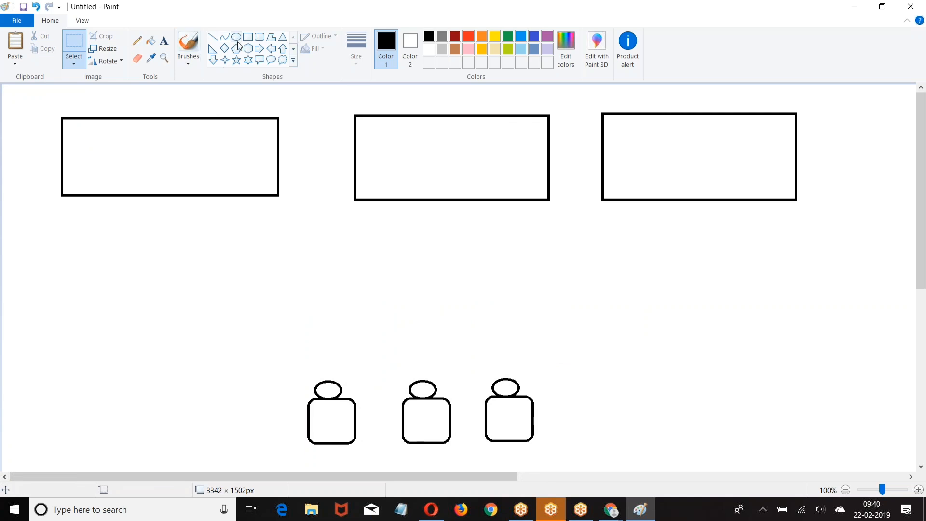
Step: Draw a rectangle enclosing the three person figures below the empty boxes
left_click(251, 40)
mouse_move(286, 369)
left_mouse_down()
mouse_move(536, 441)
mouse_move(555, 455)
left_mouse_up()
left_click(605, 374)
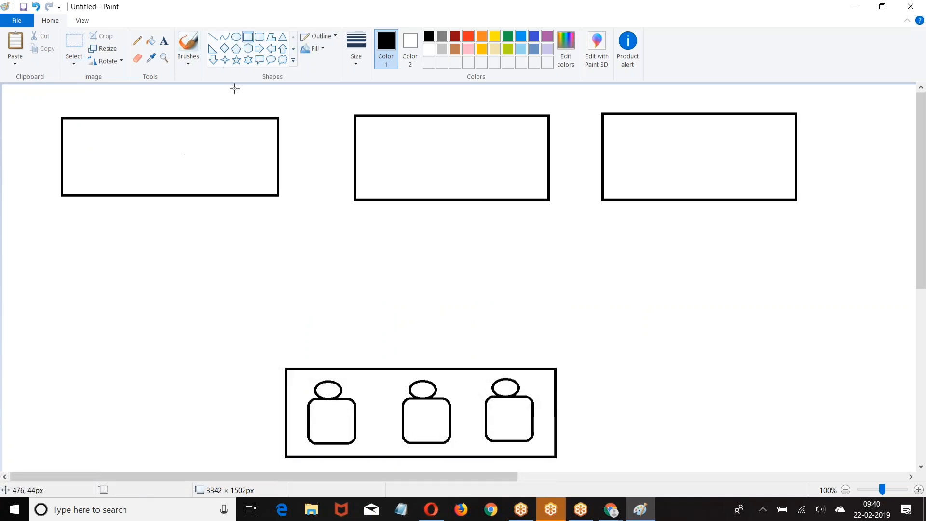
Step: Draw three narrow rectangles in a row between the large boxes and the people box, the first about 325 px wide
left_click_drag(332, 298, 488, 332)
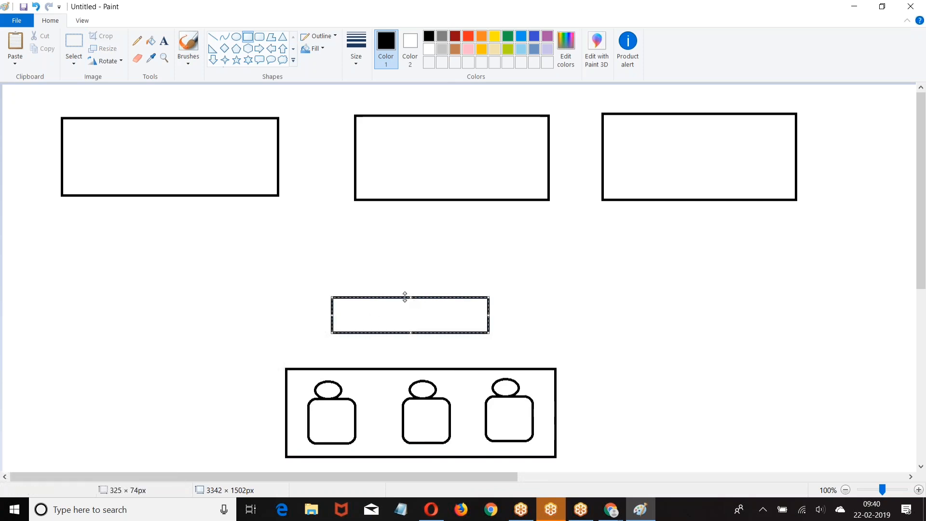
left_click_drag(405, 296, 405, 269)
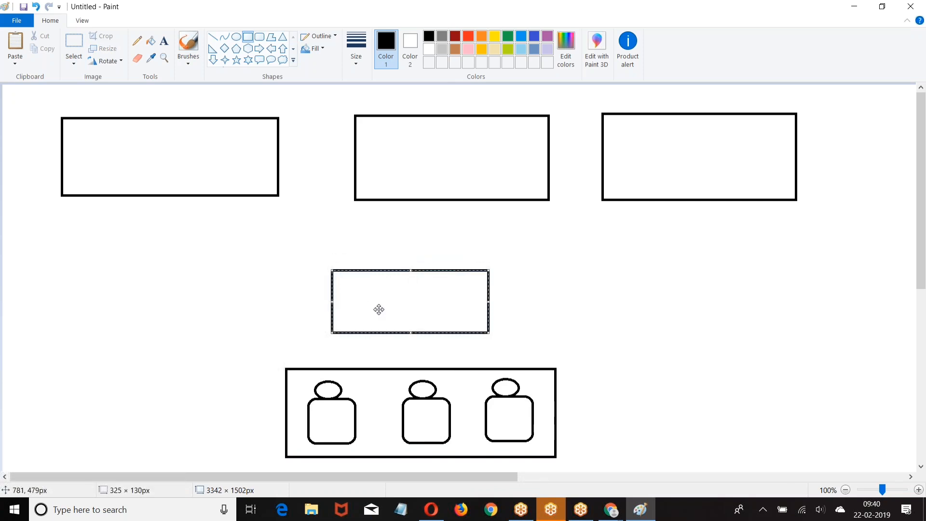
mouse_move(378, 308)
left_mouse_down()
mouse_move(155, 310)
mouse_move(196, 314)
left_mouse_up()
left_click_drag(346, 273, 507, 311)
left_click_drag(604, 273, 752, 304)
left_click_drag(674, 372, 677, 374)
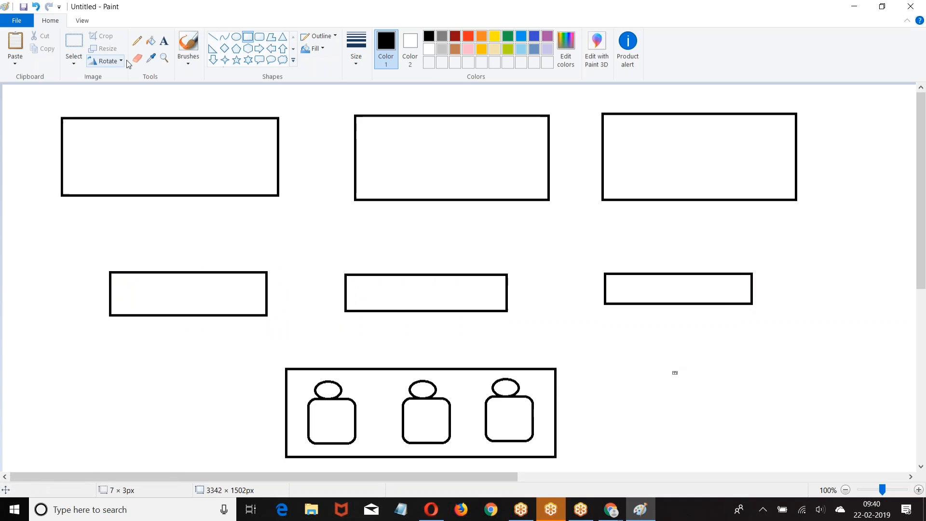
Step: Label the three middle rectangles "Education", "Housing" and "Personal" from left to right
left_click(164, 41)
left_click(140, 286)
type("Ed")
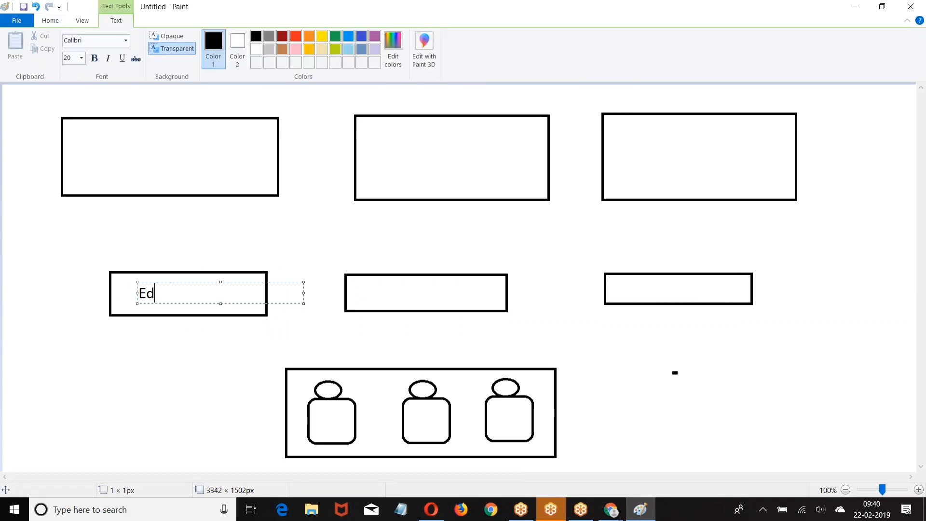
type("ucation")
left_click(386, 290)
left_click(386, 281)
type("Ho")
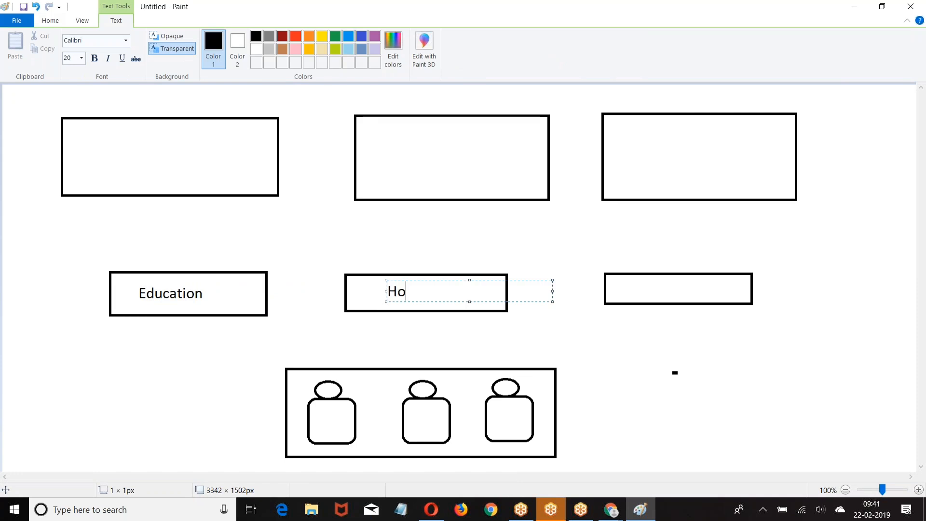
type("using")
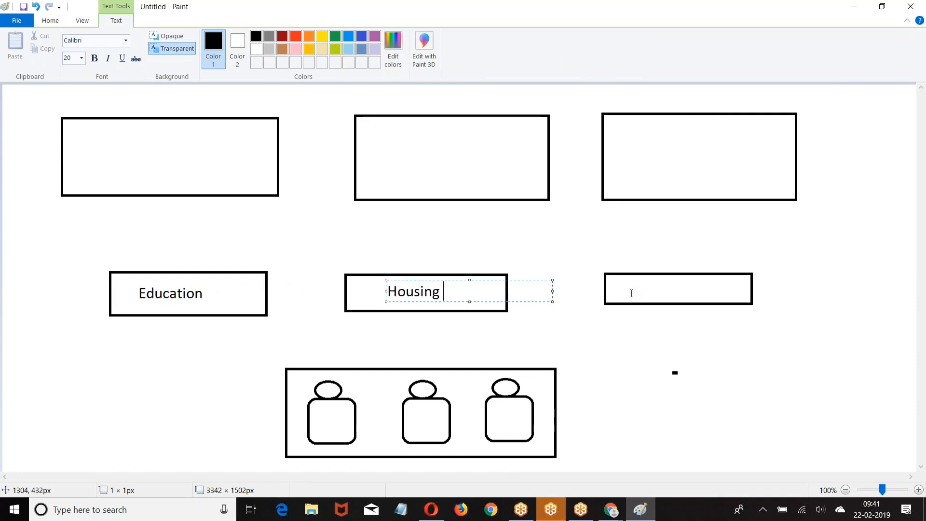
left_click(630, 280)
type("Personal")
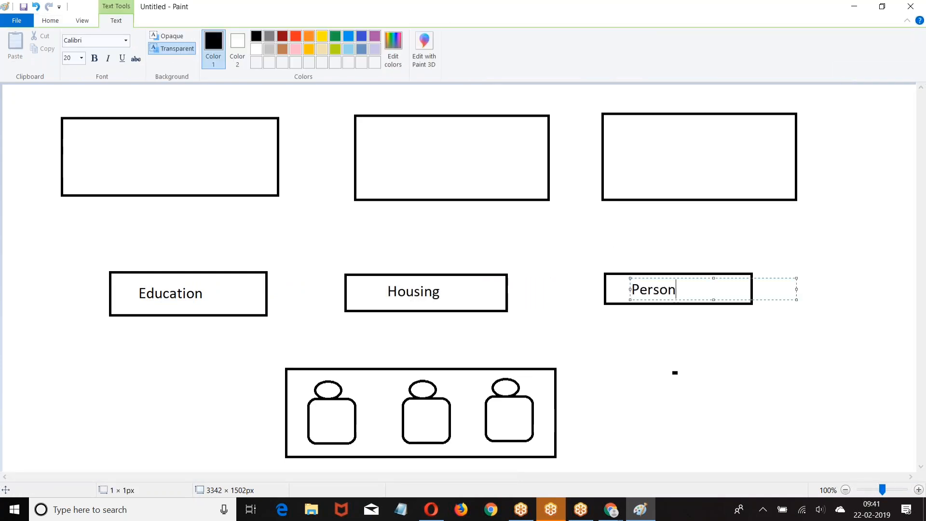
left_click(573, 263)
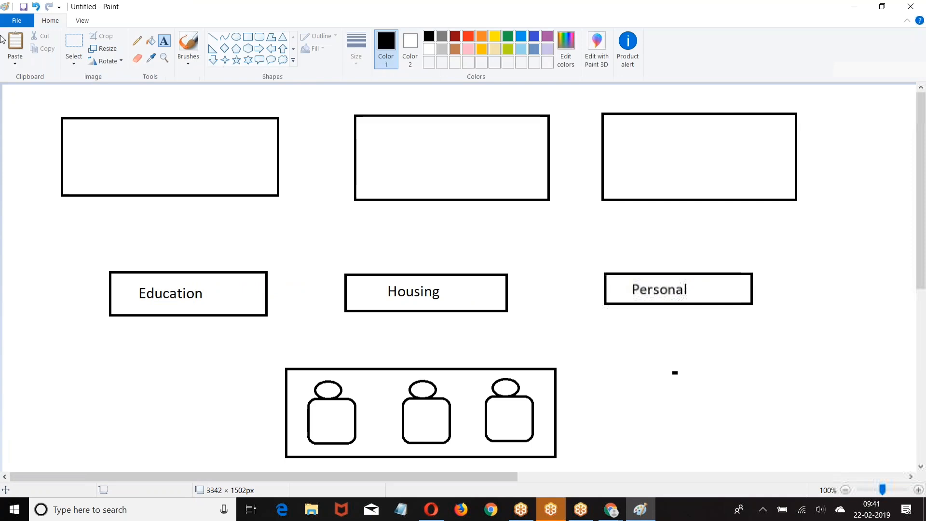
Step: Draw straight lines connecting the first large box to the Education box and the second large box to the Housing box
left_click(212, 37)
left_click_drag(173, 194, 233, 271)
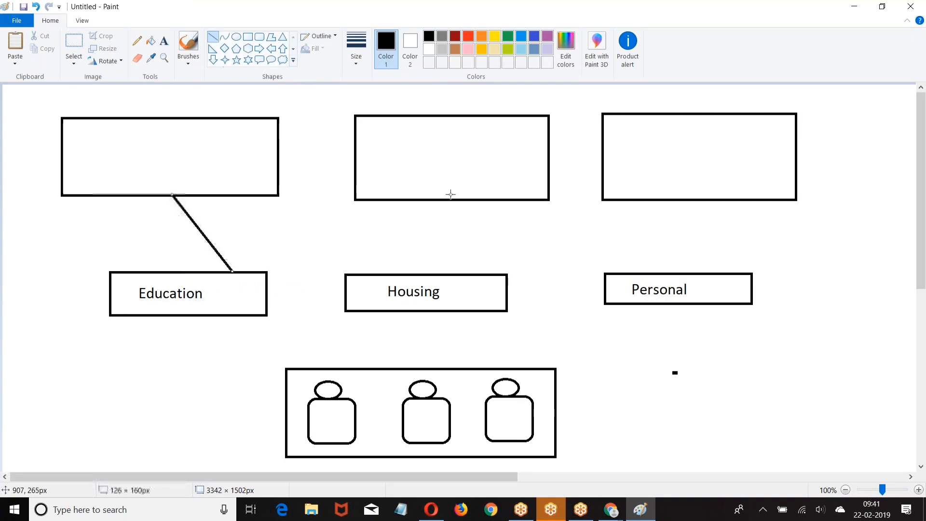
left_click_drag(438, 201, 438, 275)
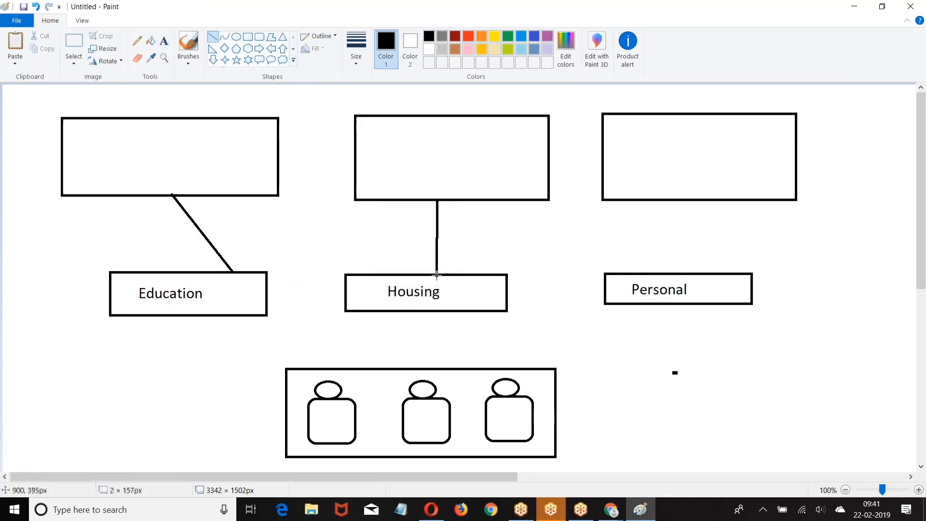
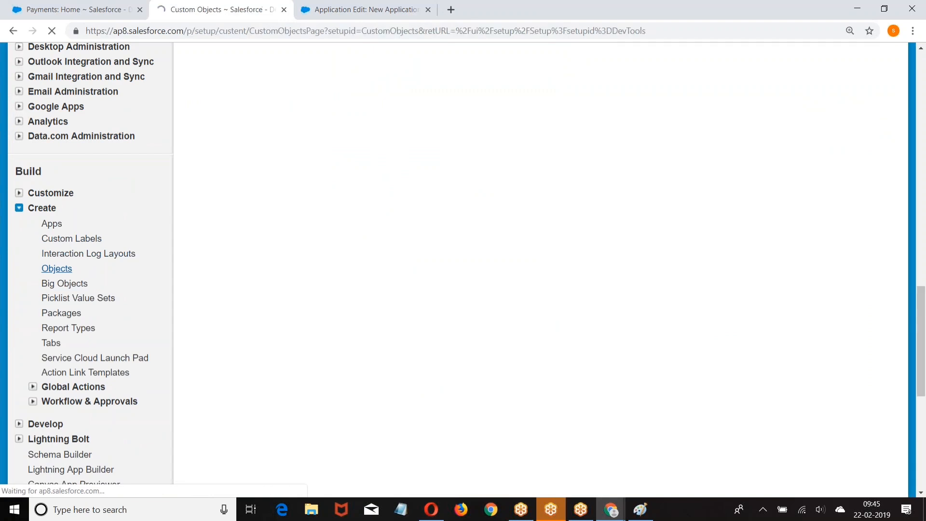
Step: In Salesforce, open the Application custom object's Housing page layout for editing
scroll(341, 247, "down", 1)
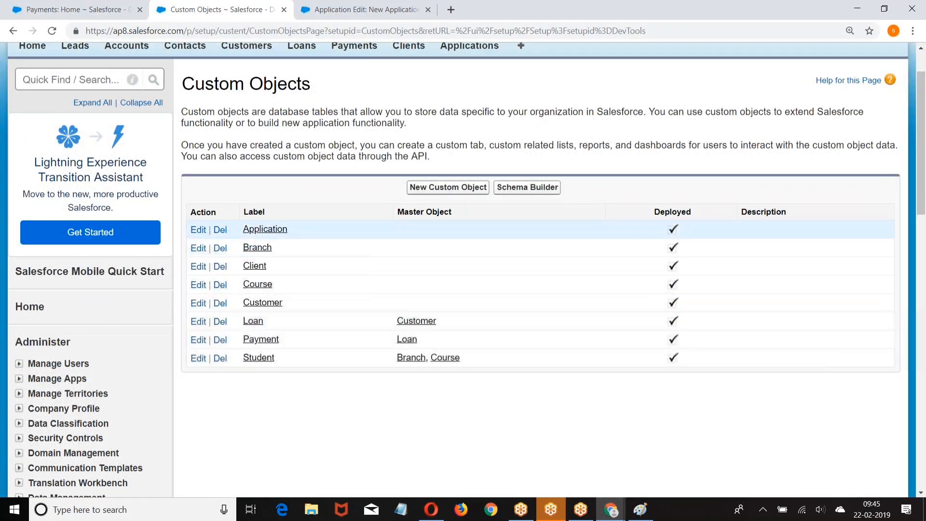
left_click(265, 229)
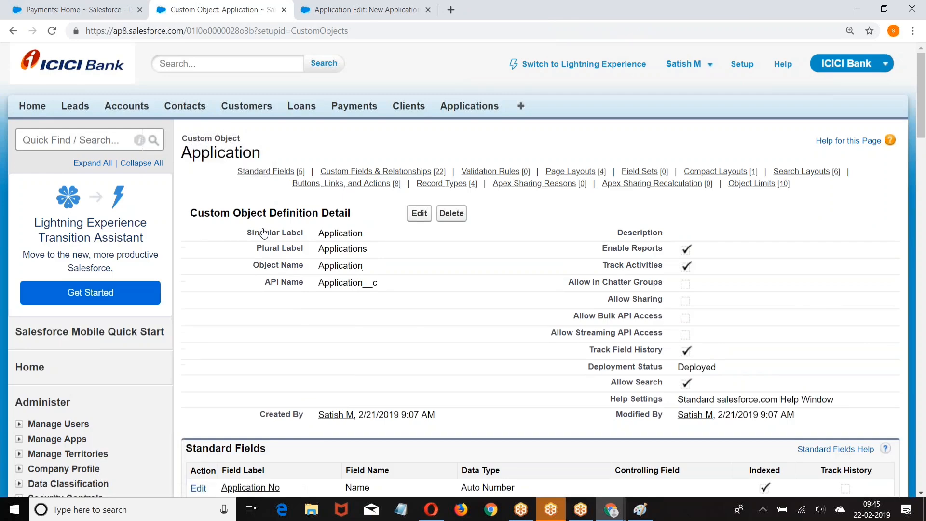
scroll(264, 234, "down", 10)
scroll(264, 233, "down", 13)
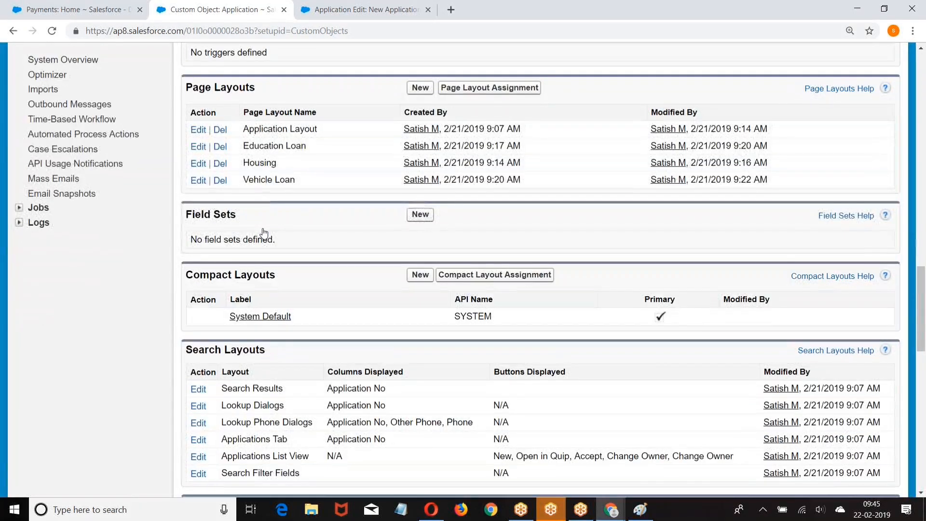
double_click(249, 162)
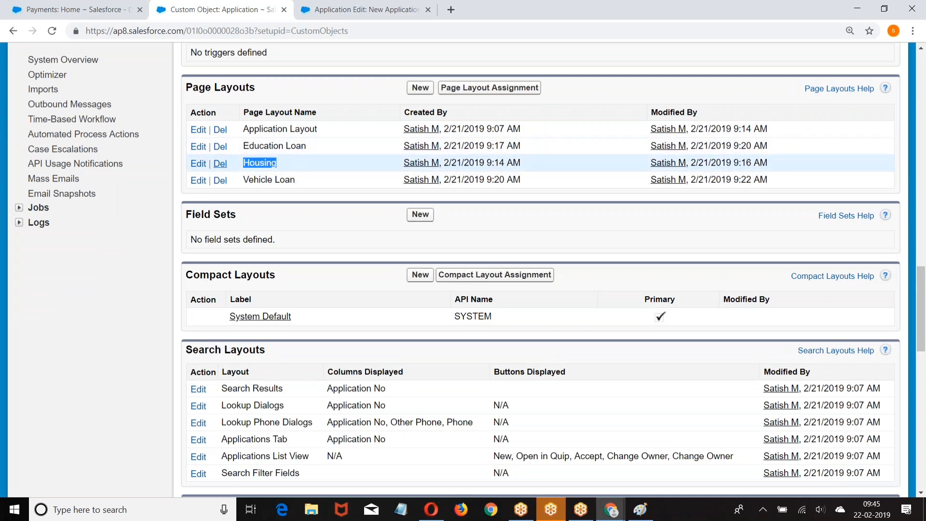
left_click(197, 164)
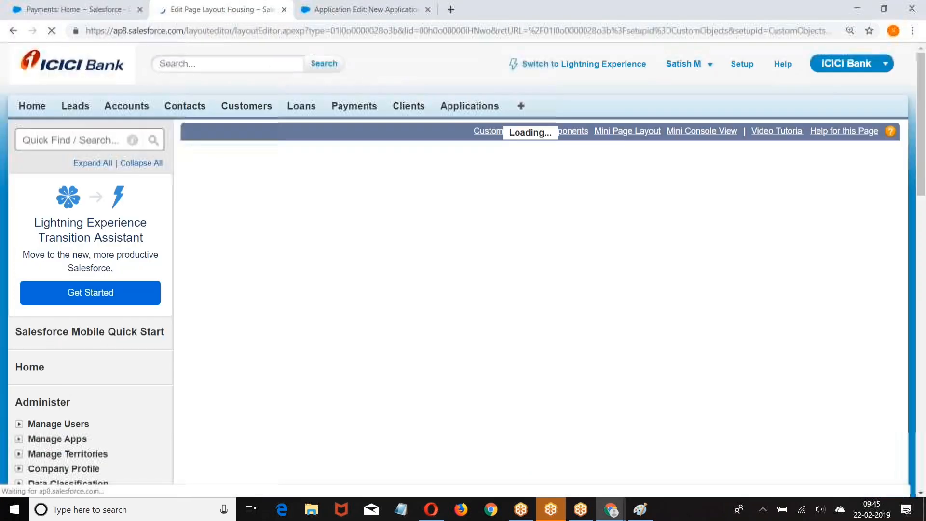
Step: Make the Last Name field required on the Housing page layout and save the layout
scroll(564, 218, "down", 4)
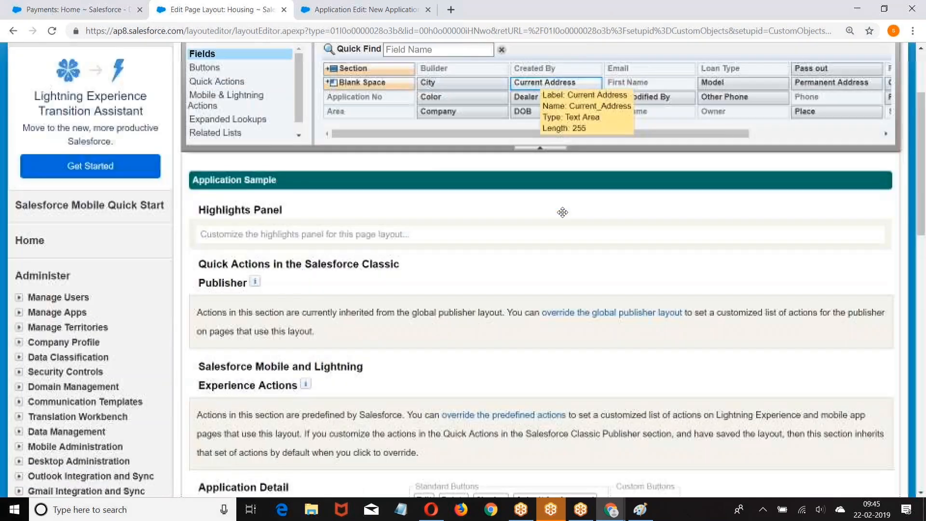
scroll(565, 218, "down", 5)
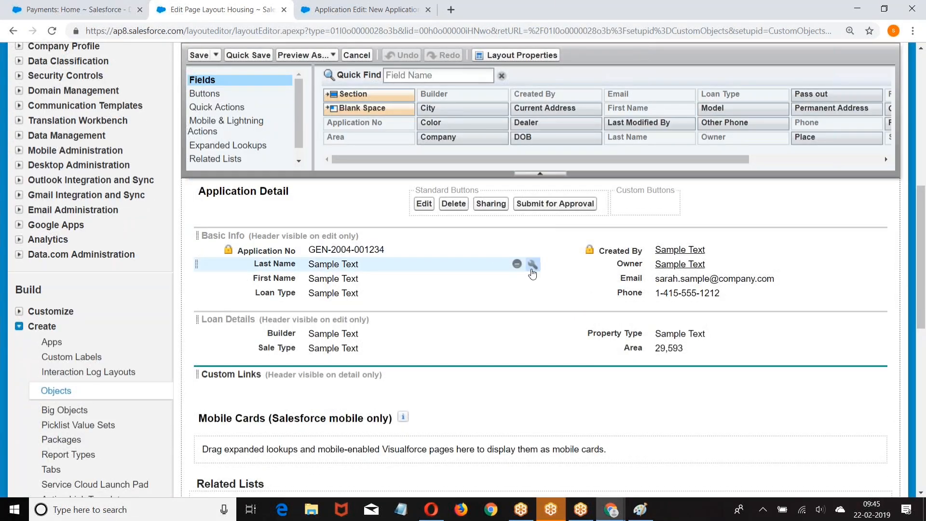
left_click(533, 265)
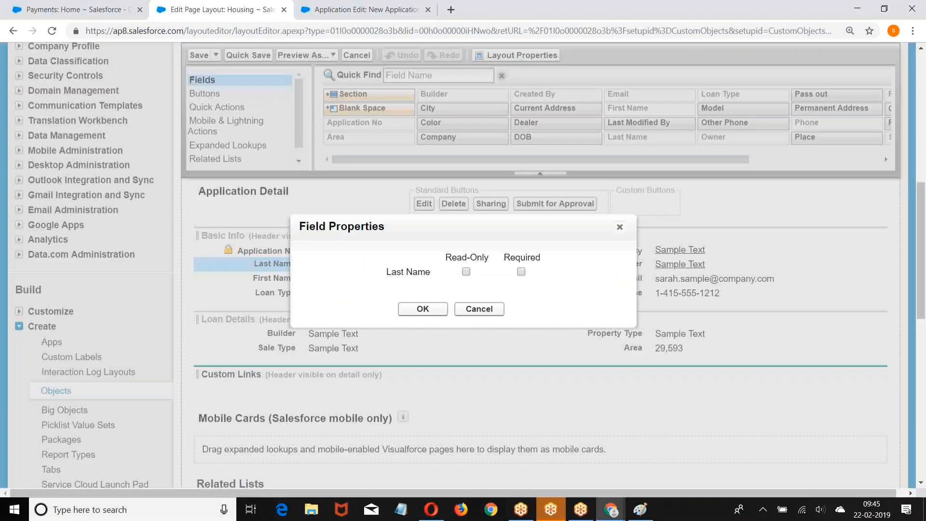
left_click(522, 272)
left_click(423, 308)
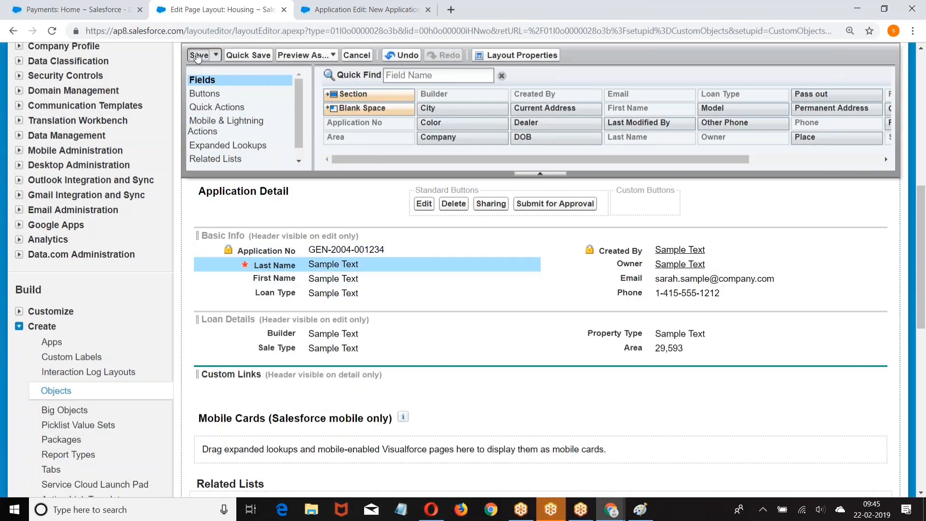
left_click(198, 55)
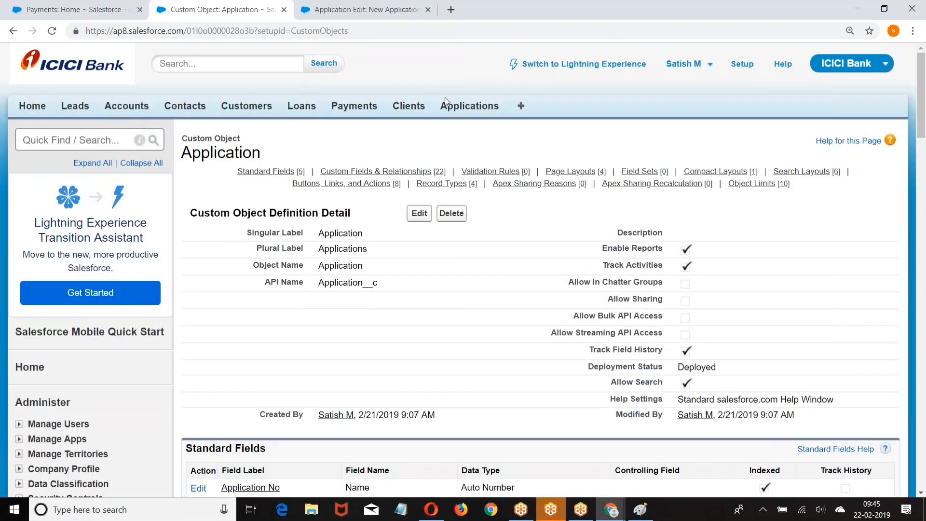
Step: Open a new application form with the Housing record type to check the Last Name field
left_click(447, 104)
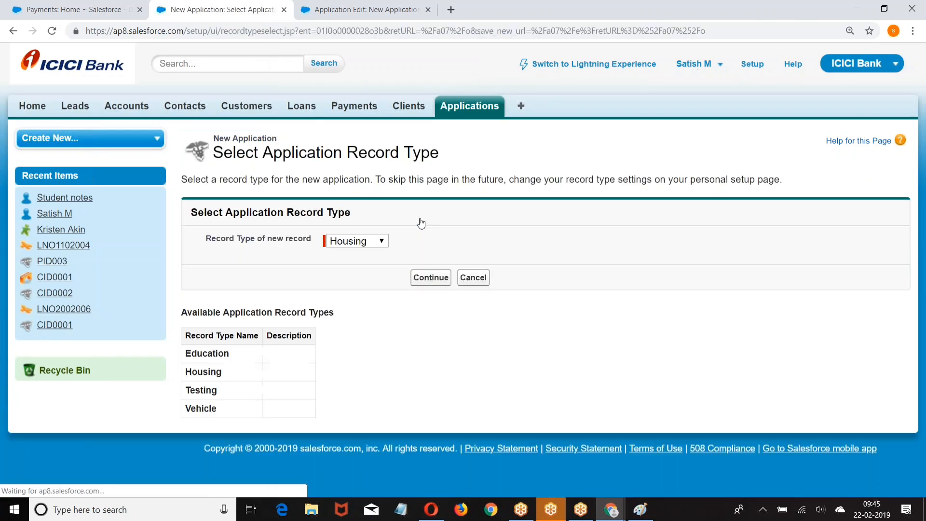
left_click(423, 279)
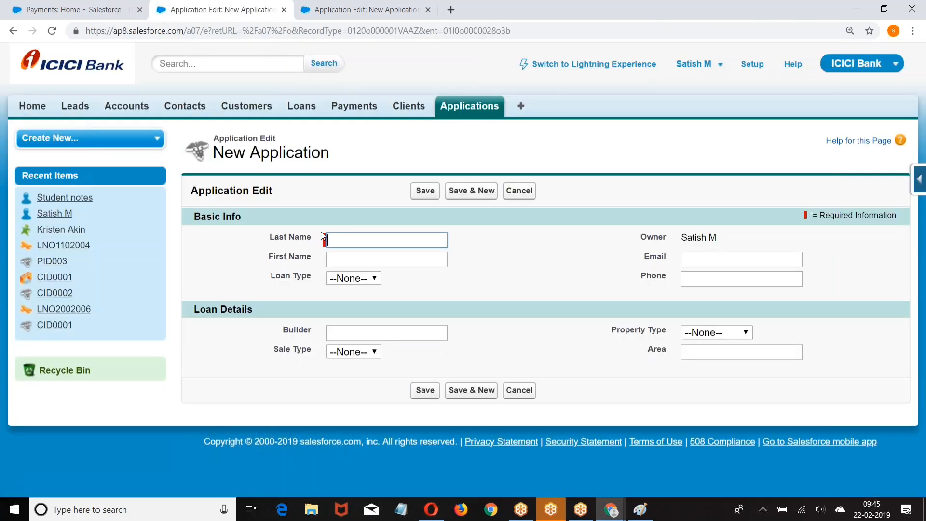
Step: Open a new application form with the Education record type and compare it with the Housing form in the other browser tab
left_click(459, 110)
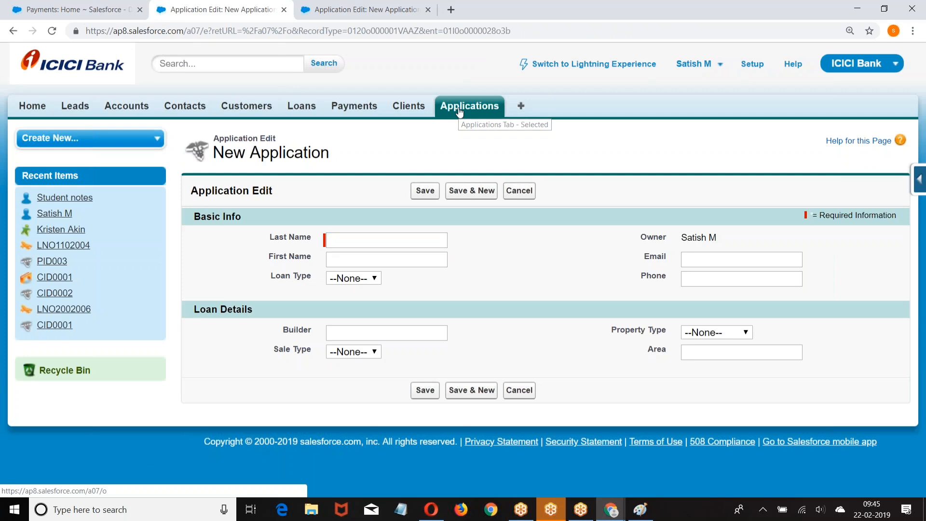
left_click(419, 219)
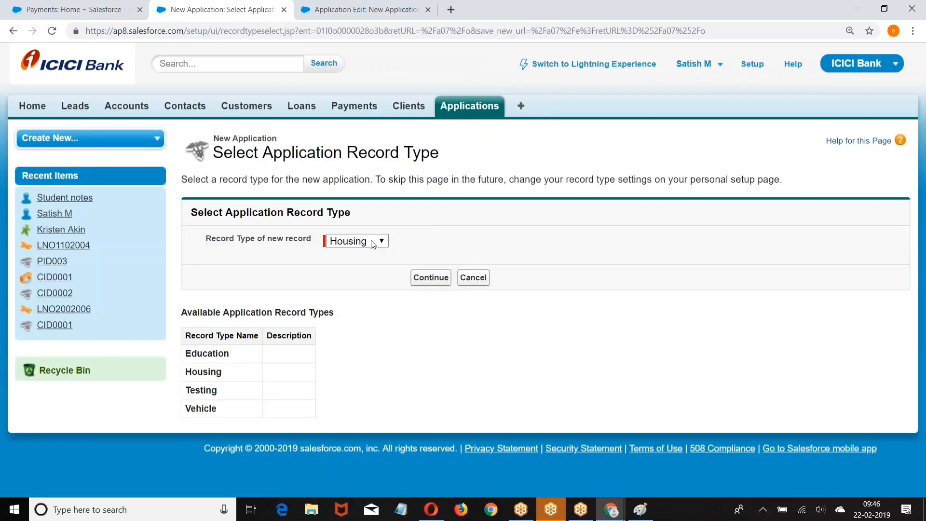
left_click(373, 244)
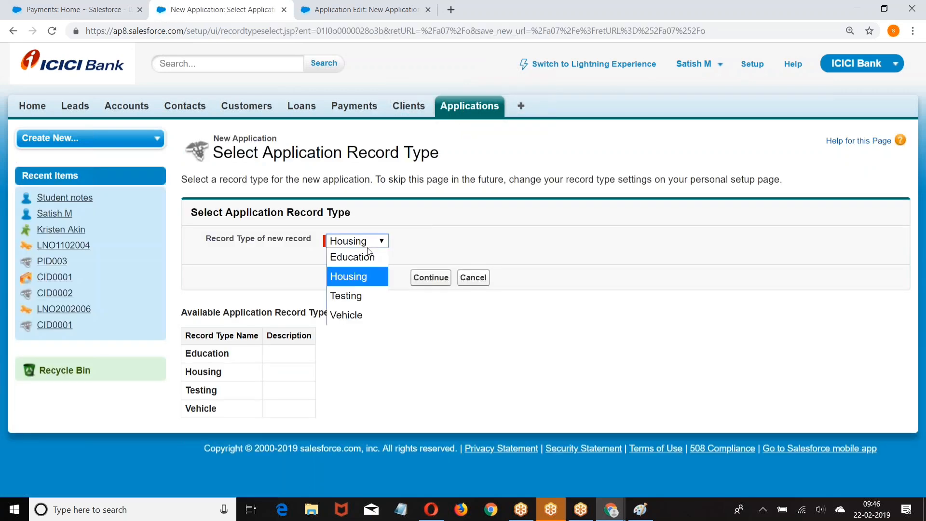
left_click(402, 270)
key("Up")
left_click(431, 277)
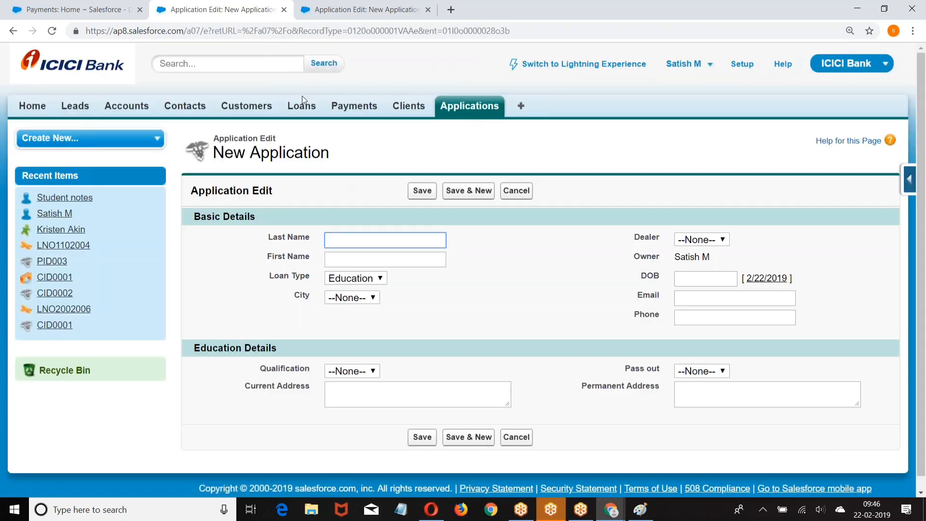
left_click(352, 7)
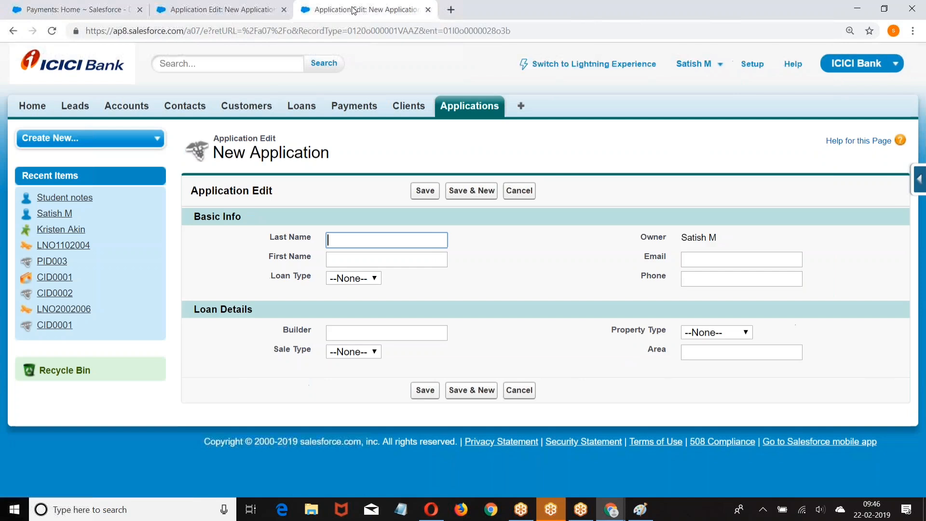
left_click(213, 9)
Step: Go to the Application object's setup page from the application form and open the Education Loan page layout for editing
left_click(901, 177)
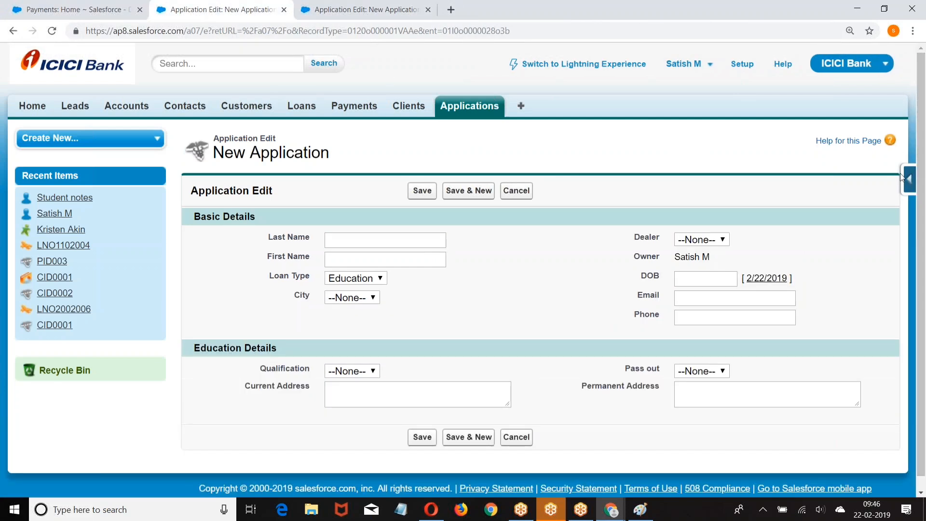
left_click(910, 178)
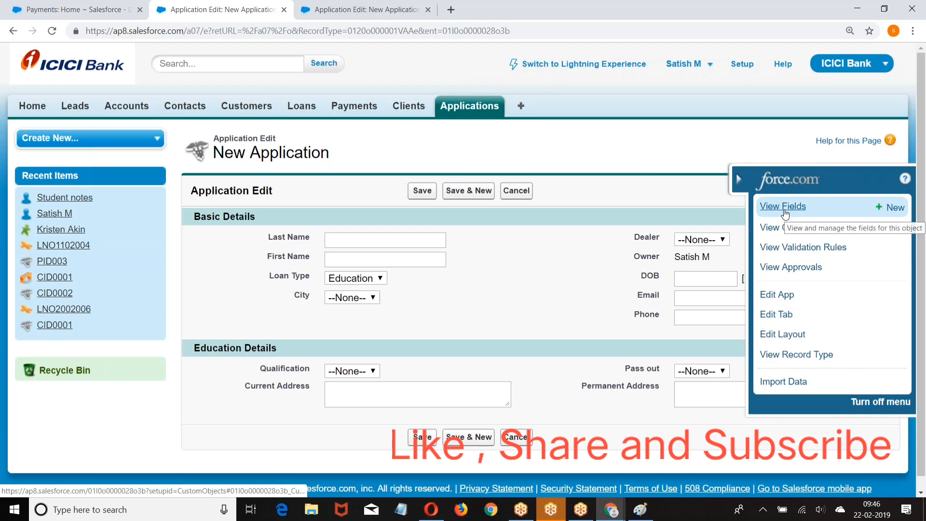
left_click(772, 208)
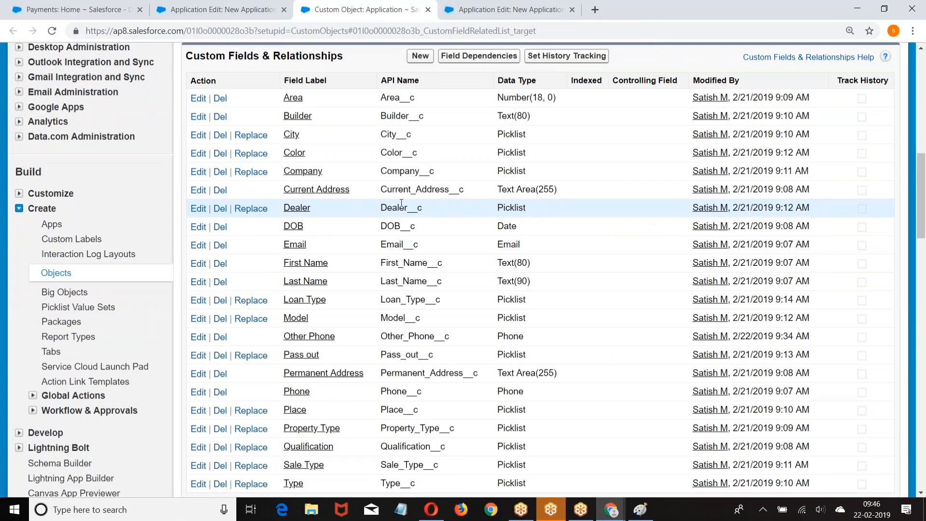
scroll(397, 204, "down", 10)
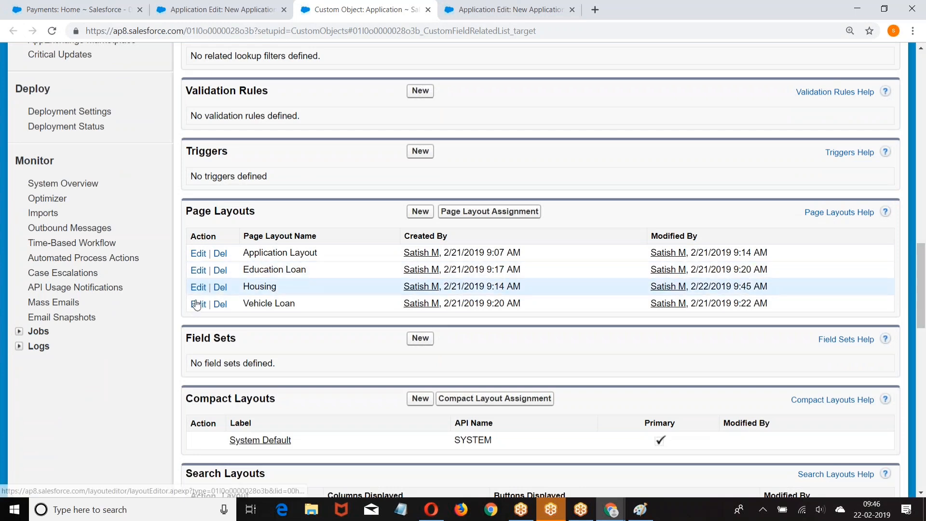
left_click(198, 271)
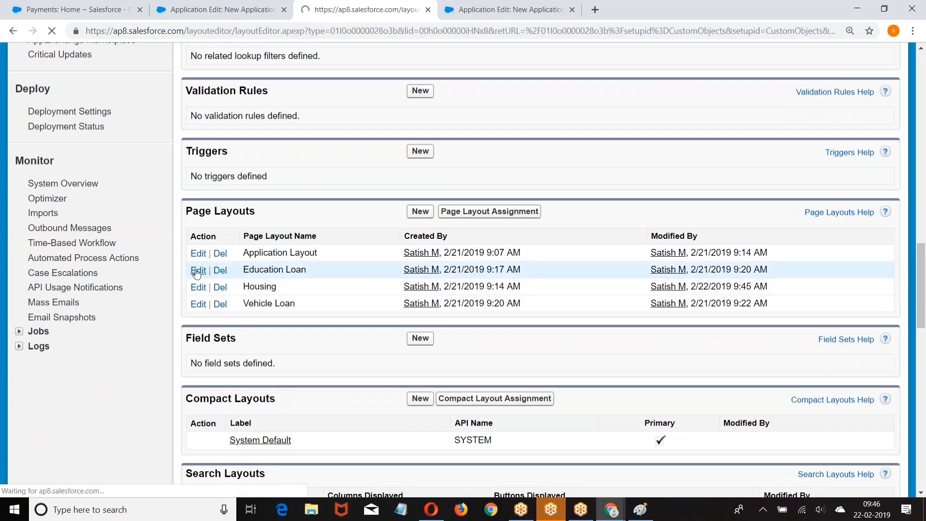
scroll(513, 217, "down", 9)
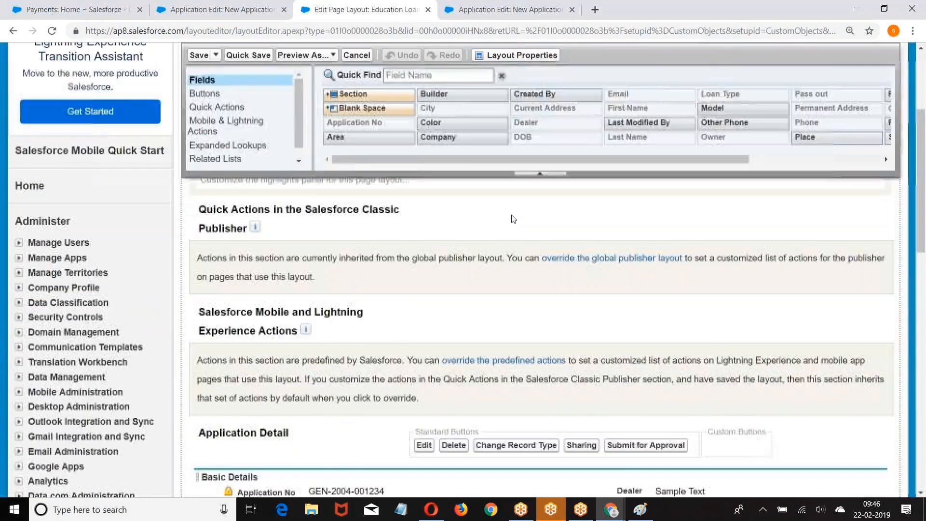
Step: Make the Phone field read-only in the Basic Details section of the Education Loan page layout and save the layout
mouse_move(649, 308)
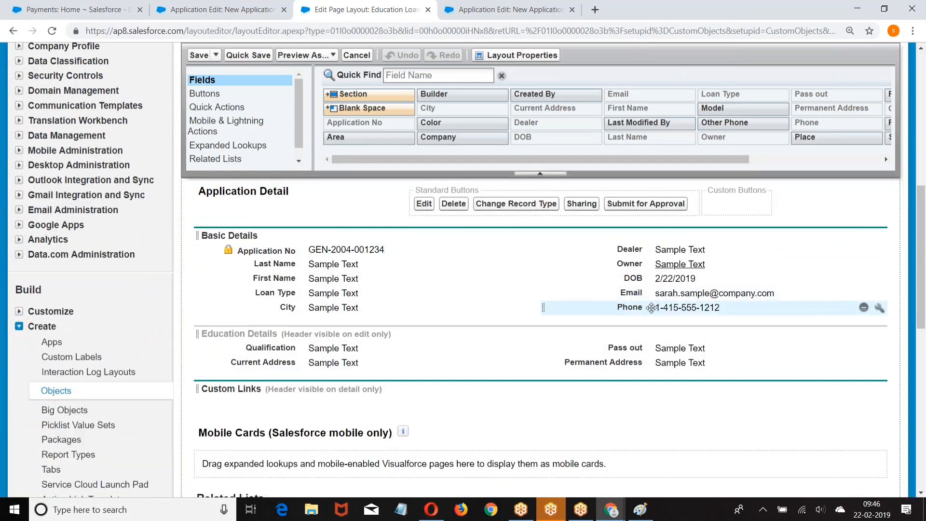
left_click(879, 309)
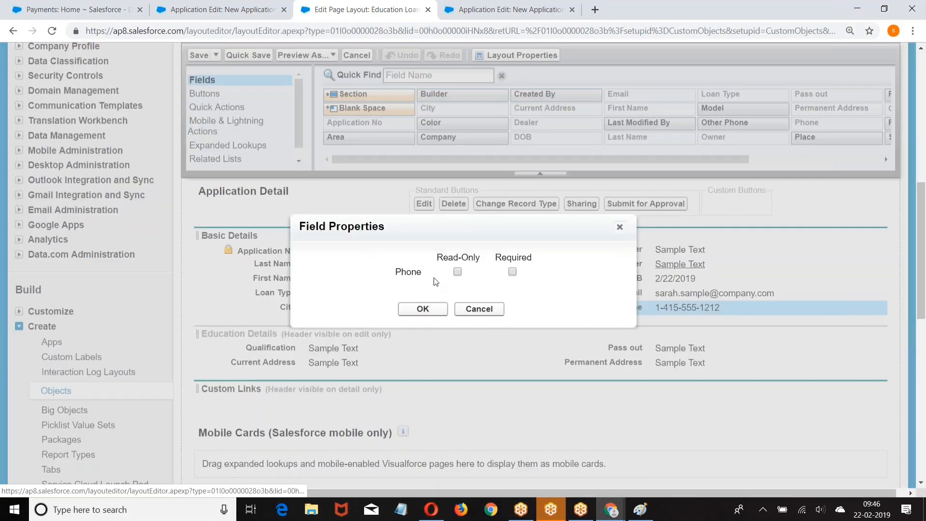
left_click(458, 272)
left_click(423, 309)
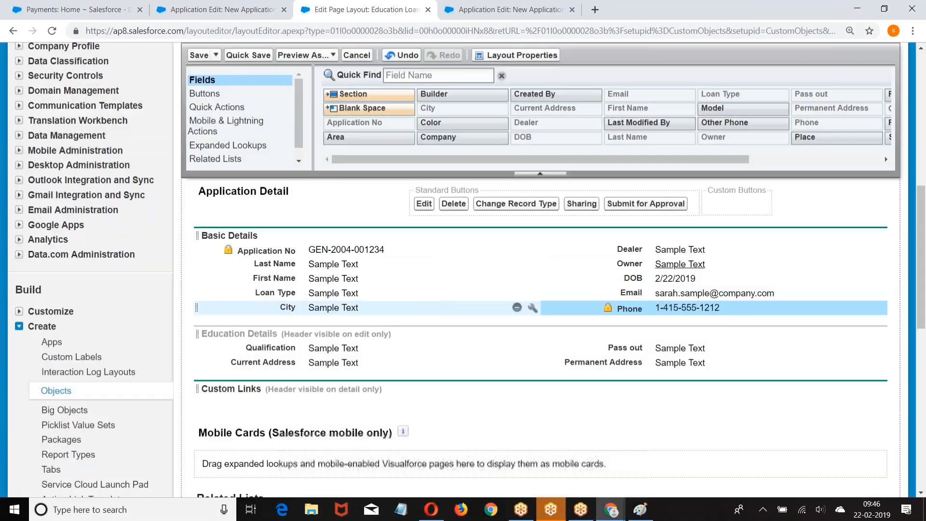
left_click(199, 55)
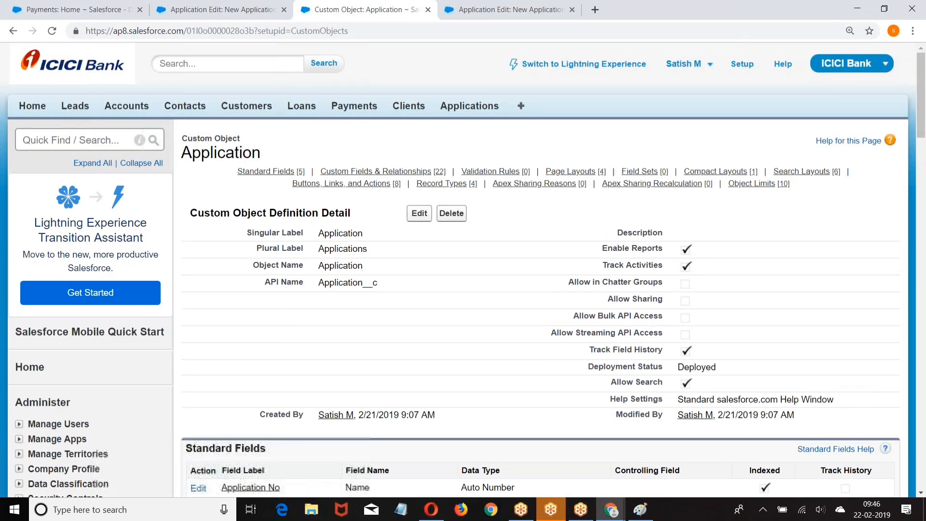
Step: Reload the Housing application form in the other browser tab, and open a new application with the Education record type to check the Phone field
left_click(462, 10)
left_click(145, 31)
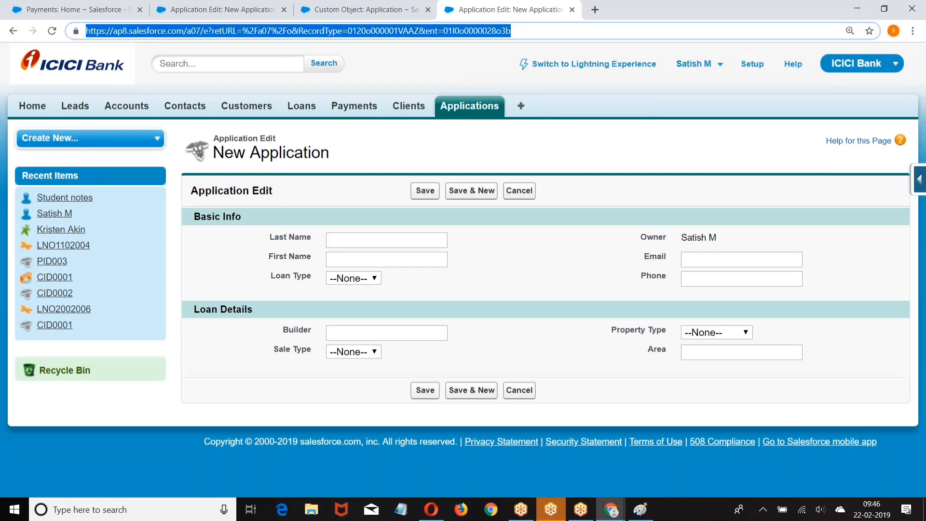
key("Return")
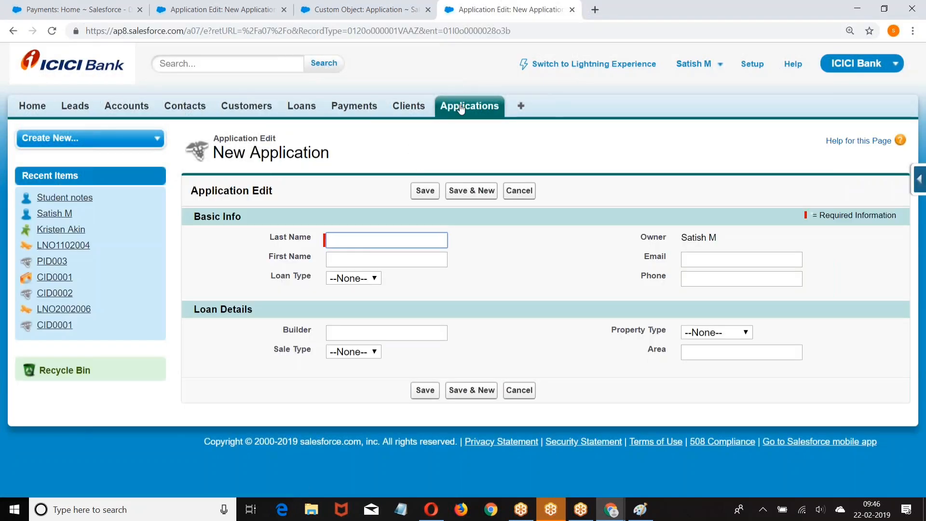
left_click(462, 107)
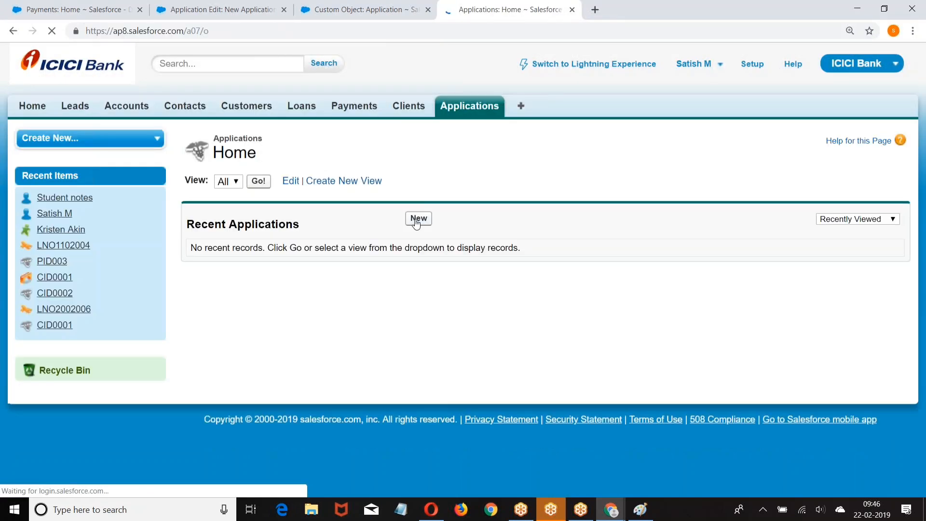
left_click(418, 219)
left_click(384, 244)
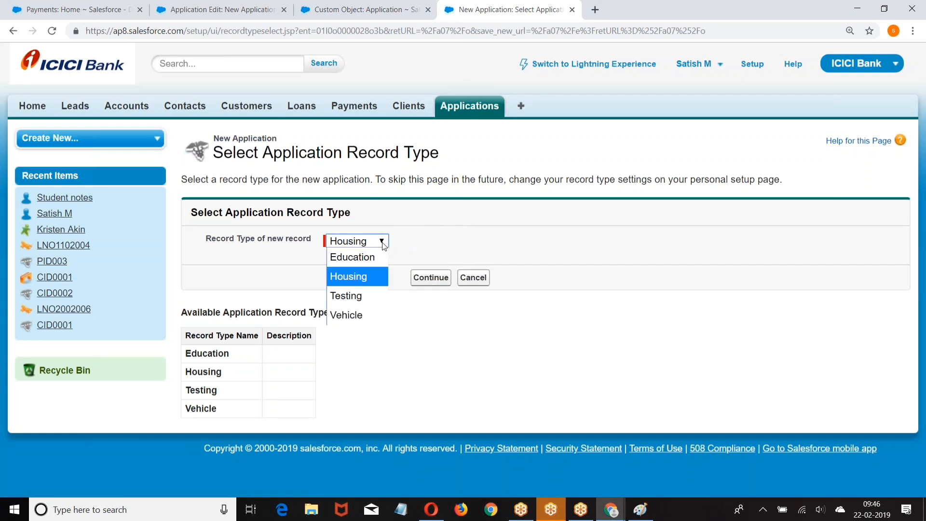
left_click(360, 256)
left_click(429, 278)
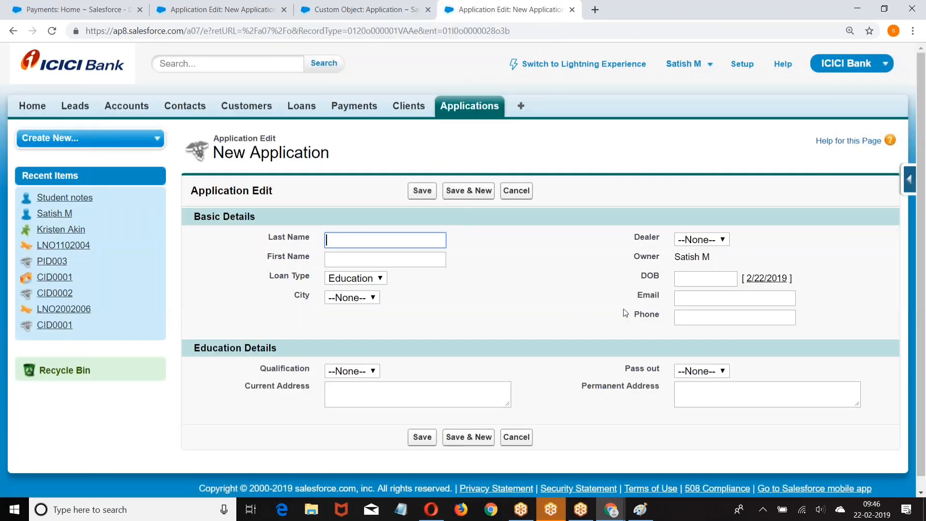
mouse_move(635, 316)
left_mouse_down()
mouse_move(666, 319)
mouse_move(632, 330)
left_mouse_up()
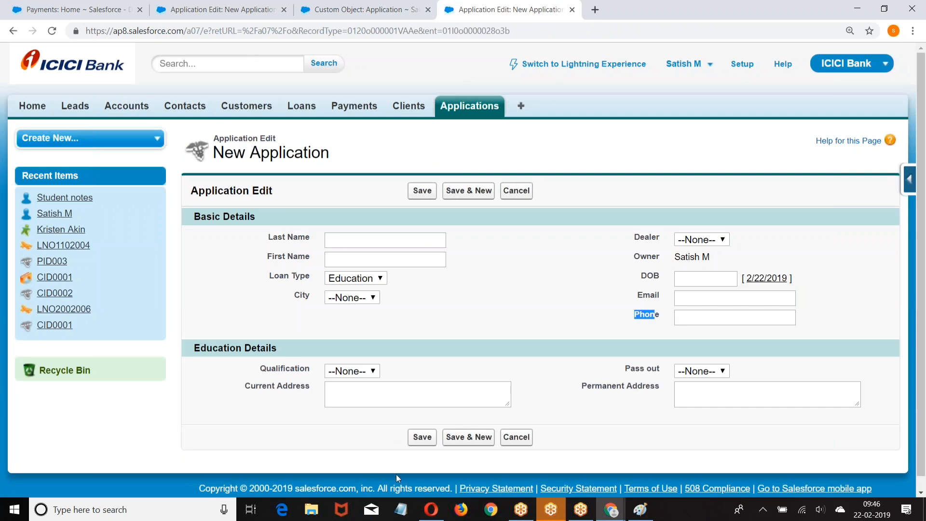
left_click(434, 508)
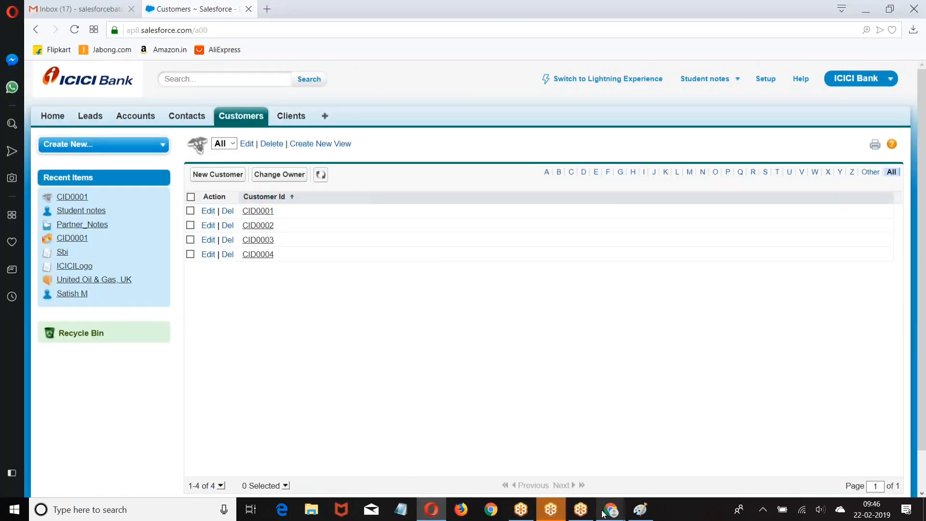
mouse_move(604, 512)
left_click(562, 451)
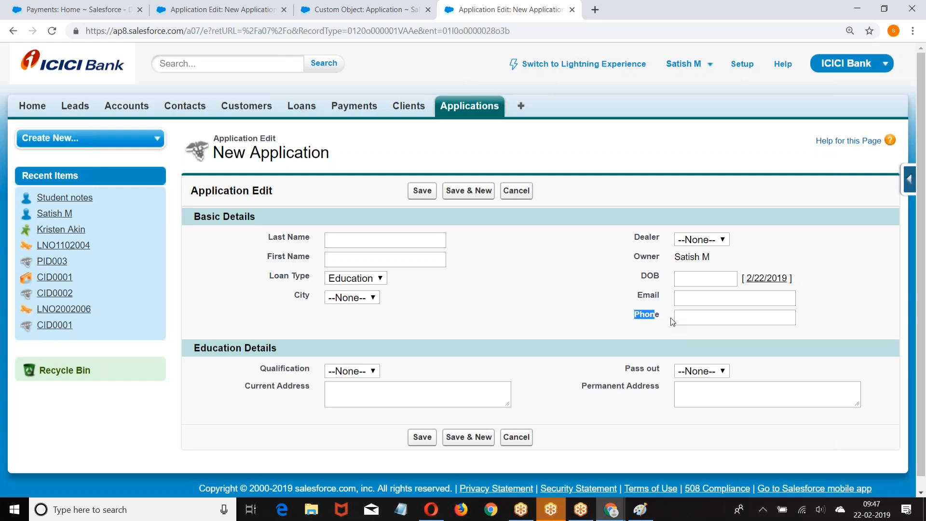
Step: Switch to the Developer Console, add a "PageLayout :" heading with a dashed underline at the end of the Object_Level_Security.vfp notes, and start item 1
left_click(610, 510)
left_click(632, 480)
scroll(304, 269, "down", 6)
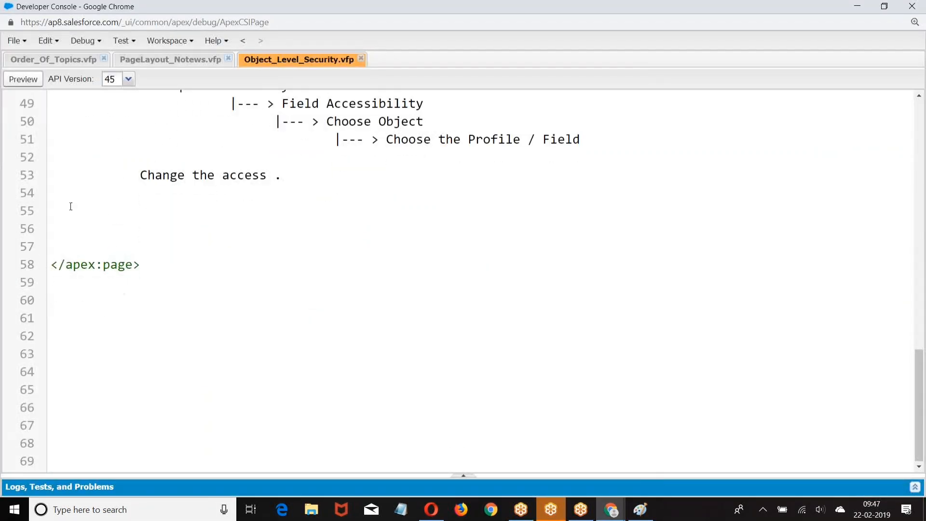
left_click(90, 228)
type("Pagekla")
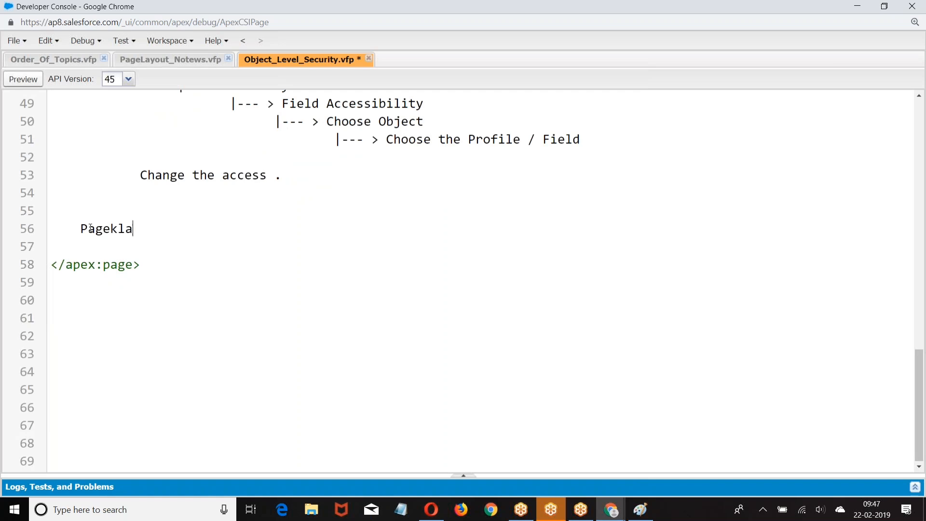
key("BackSpace")
key("BackSpace")
type("Layout :")
key("Return")
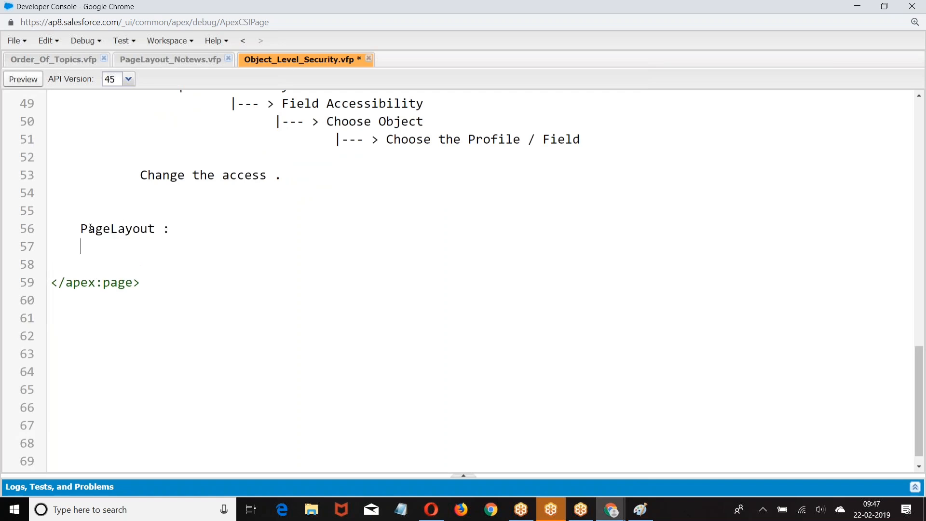
type("------------")
key("Return")
type("1. If a")
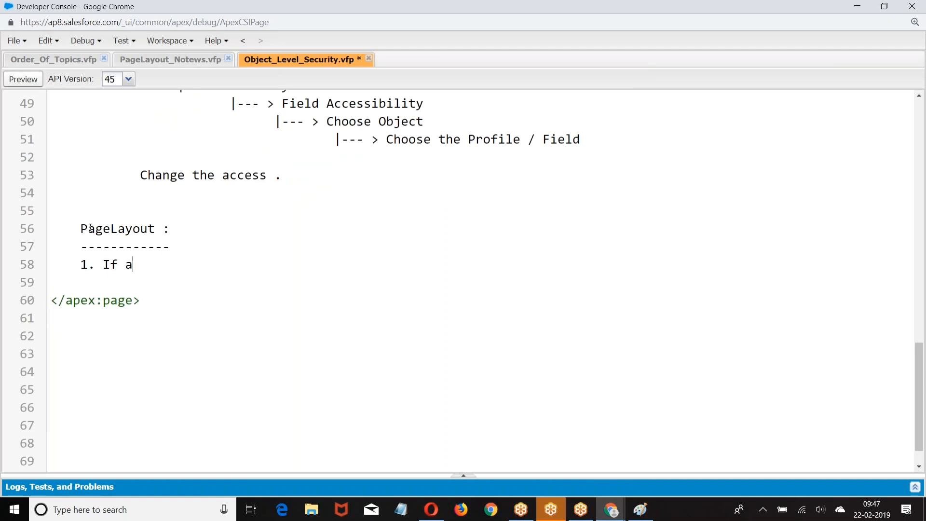
type(" profile has ")
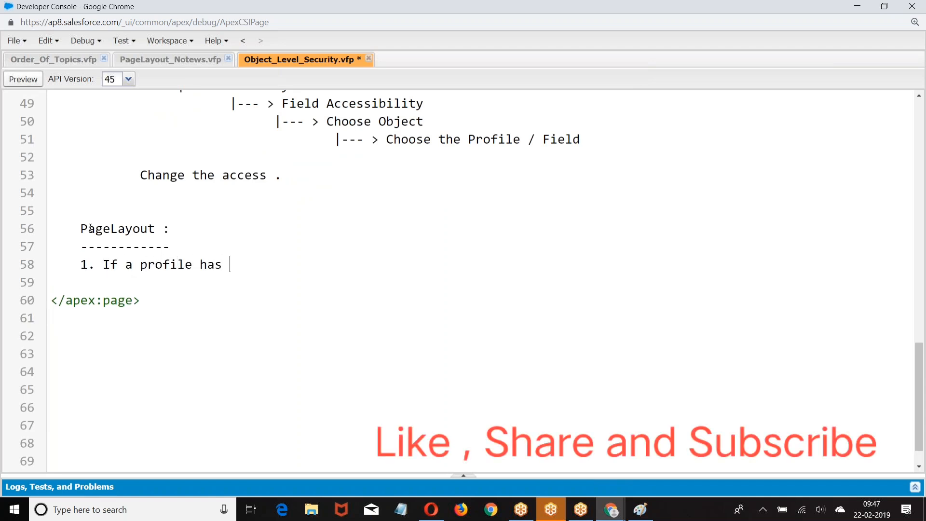
type("diffe")
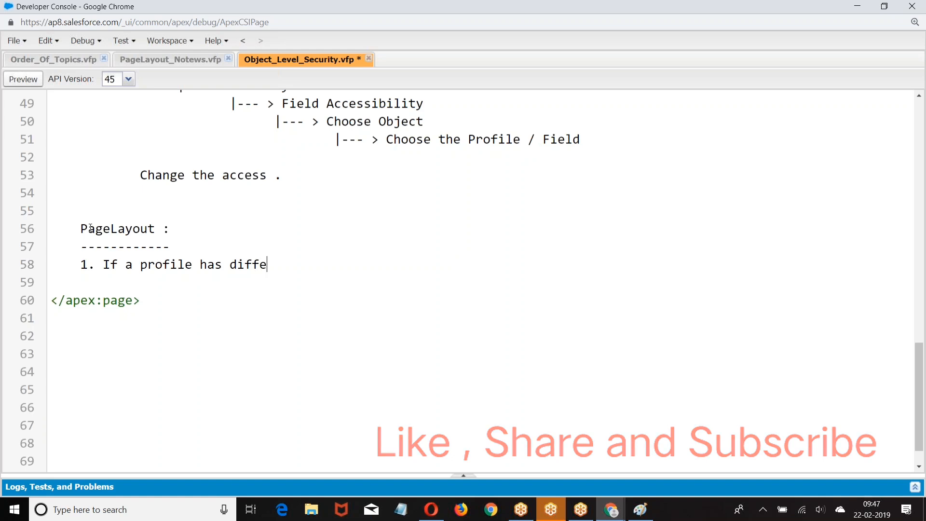
key("BackSpace")
key("BackSpace")
key("BackSpace")
key("BackSpace")
key("BackSpace")
key("BackSpace")
key("BackSpace")
key("BackSpace")
key("BackSpace")
key("BackSpace")
key("BackSpace")
key("BackSpace")
key("BackSpace")
key("BackSpace")
key("BackSpace")
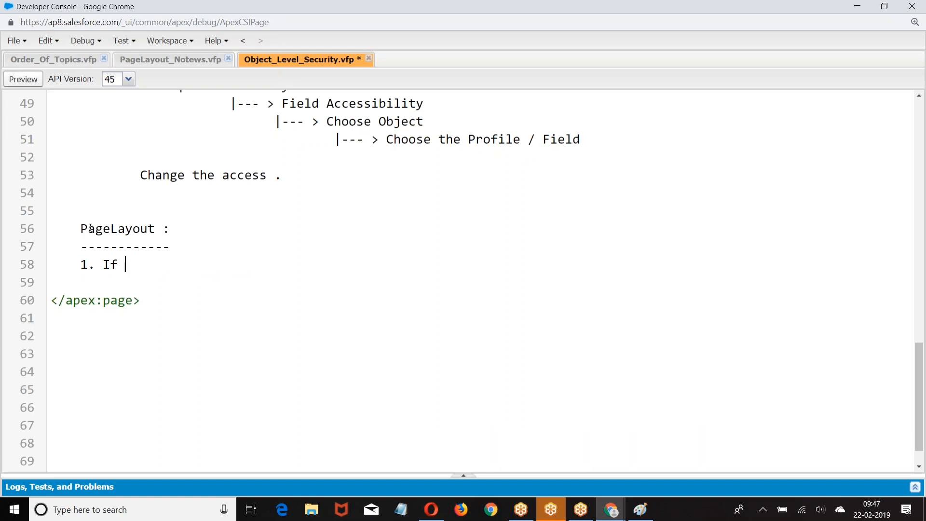
key("BackSpace")
key("BackSpace")
key("BackSpace")
Step: Word item 1 as "We can controll the permission on a field at pagelayout." and start item 2 below it
type("We can controlle")
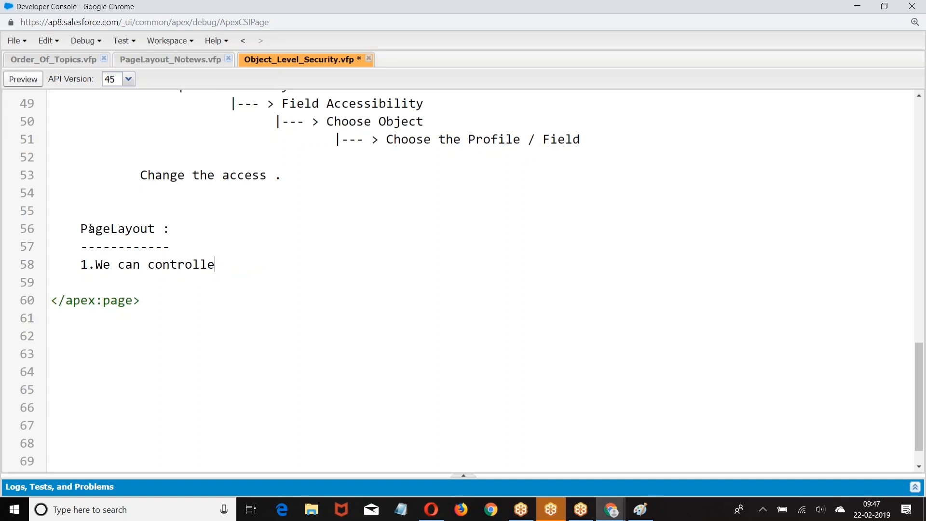
key("BackSpace")
type("the permissio")
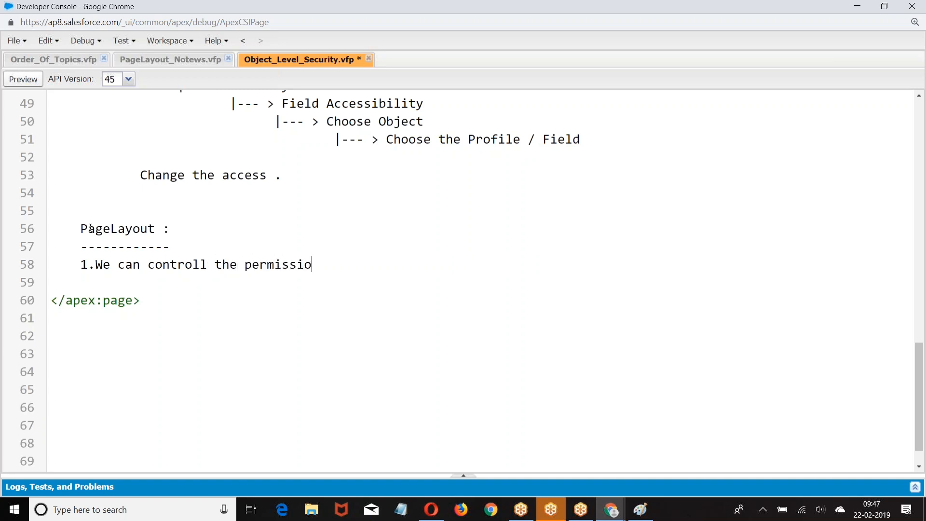
type("n on a field at pr")
key("BackSpace")
type("g")
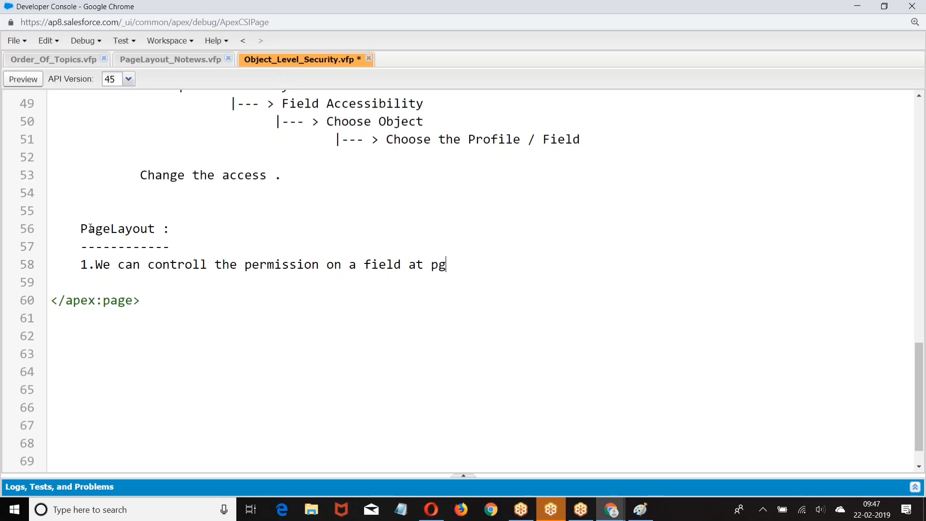
type("a")
key("BackSpace")
key("BackSpace")
type("agelyou")
key("BackSpace")
key("BackSpace")
type("ayu")
key("BackSpace")
type("out.")
key("Return")
type("2. Click")
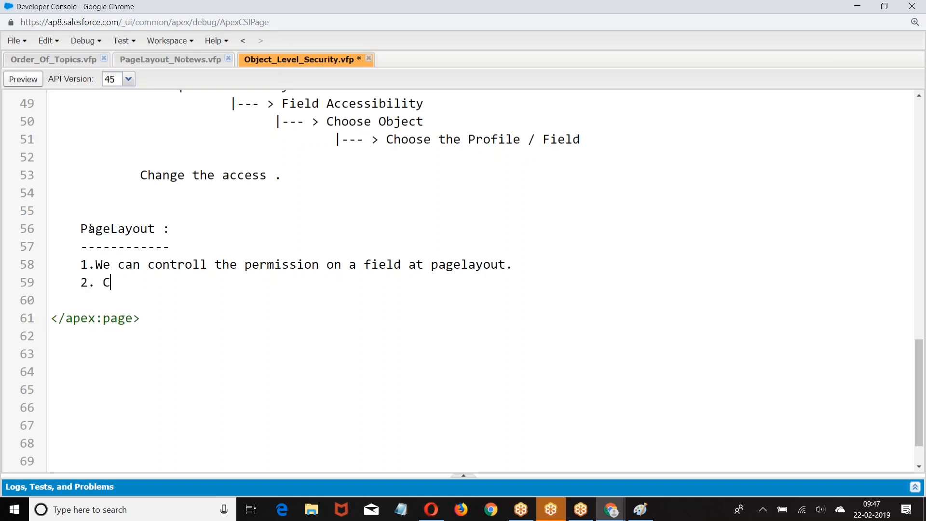
key("BackSpace")
key("BackSpace")
key("BackSpace")
key("BackSpace")
key("BackSpace")
key("BackSpace")
type("Clck")
key("BackSpace")
key("BackSpace")
type("ick on the field")
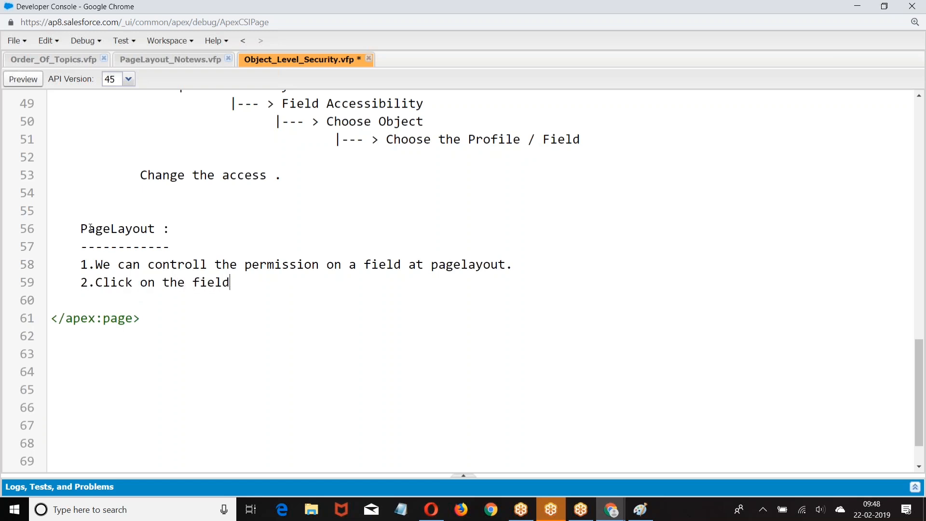
key("BackSpace")
key("BackSpace")
key("BackSpace")
key("BackSpace")
key("BackSpace")
key("BackSpace")
key("BackSpace")
key("BackSpace")
key("BackSpace")
key("BackSpace")
key("BackSpace")
key("BackSpace")
key("BackSpace")
key("BackSpace")
key("BackSpace")
key("BackSpace")
key("BackSpace")
type("pe")
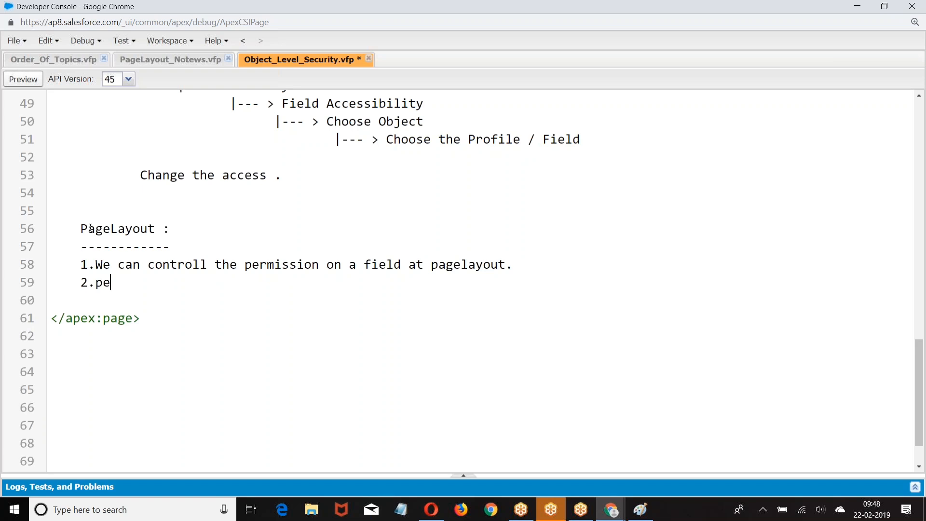
key("BackSpace")
key("BackSpace")
Step: Word item 2 as "Open the pagelayout,click on the field and change the field level access"
type("Open the page")
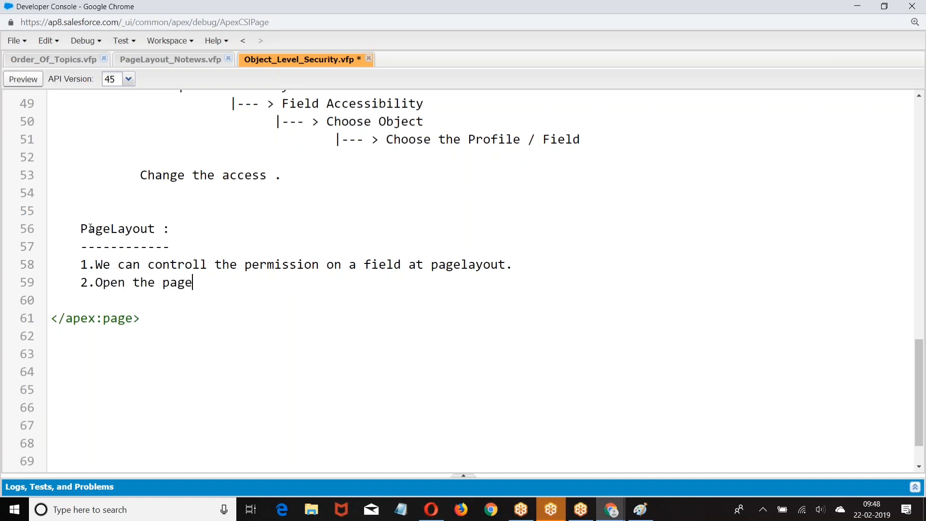
type("lyo")
type("yout")
type(",cic")
key("BackSpace")
key("BackSpace")
type("lick on the ")
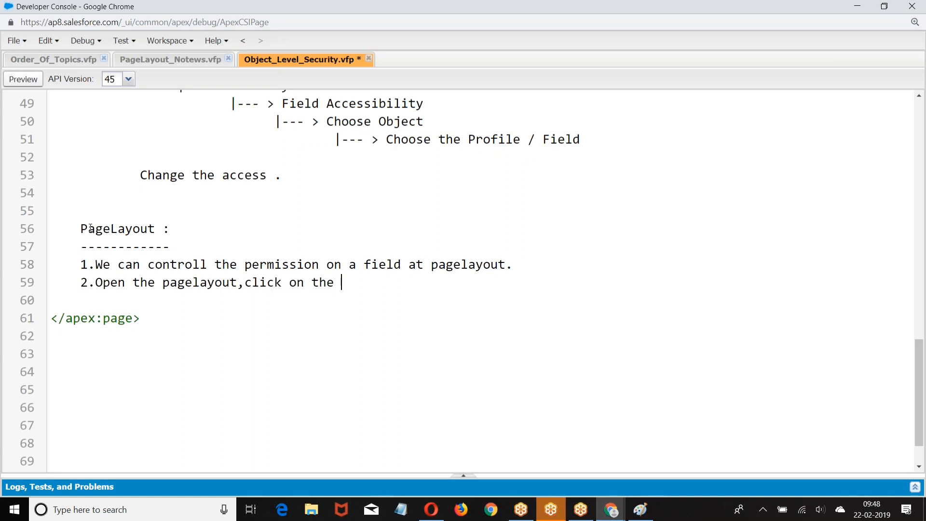
type("field and change the ")
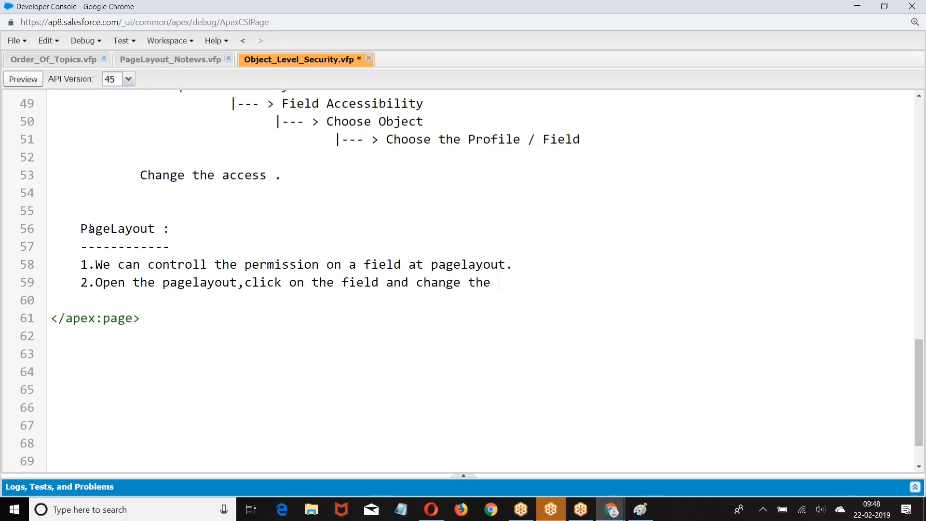
type("field level access")
key("Return")
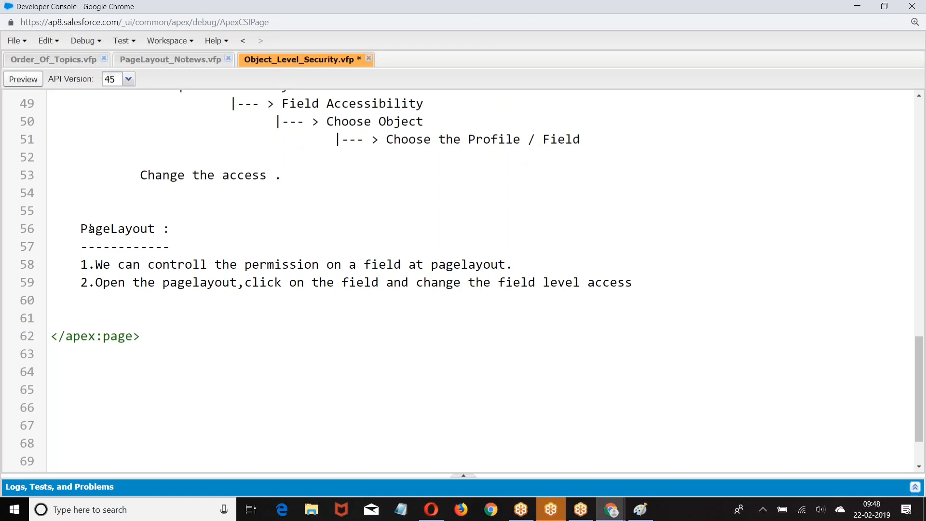
Step: Below the two items, start a text table with the column headings Profile and PageLayout and a dashed line underneath
scroll(91, 229, "down", 2)
key("Return")
key("Return")
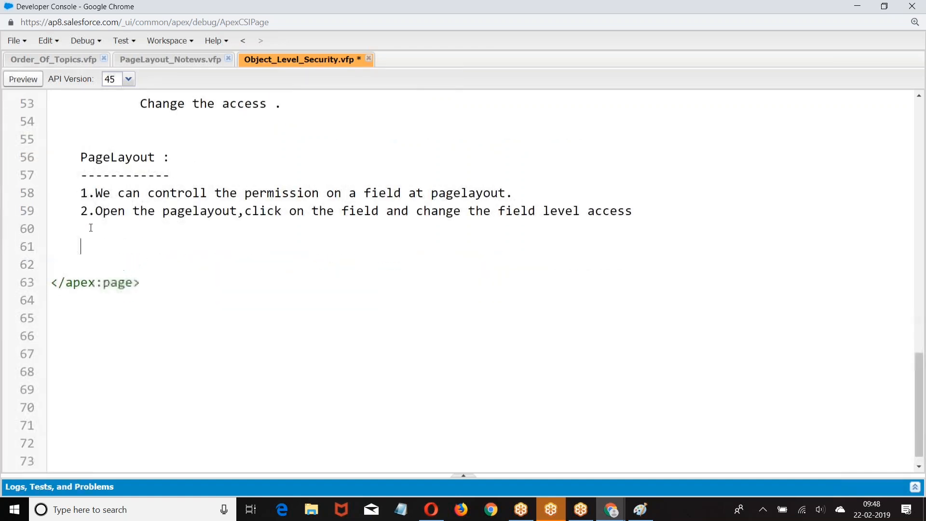
type("P")
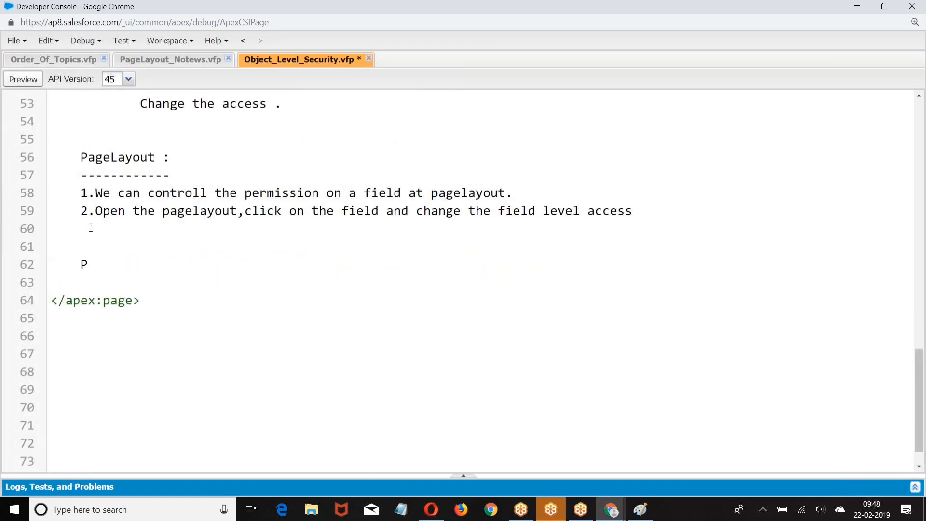
type("fr")
key("BackSpace")
key("BackSpace")
type("rofile")
key("Tab")
key("Tab")
key("Tab")
key("Tab")
type("PageLayout")
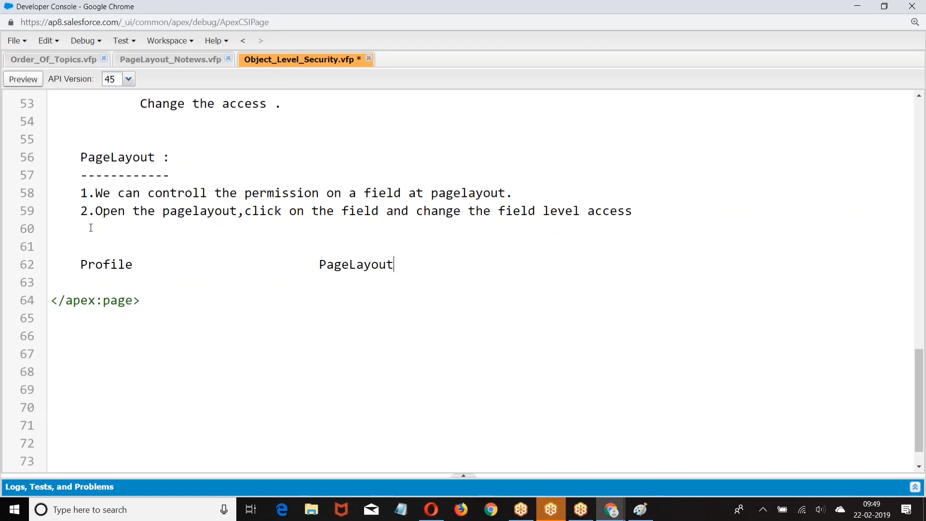
key("Return")
type("---------------------------------------------------")
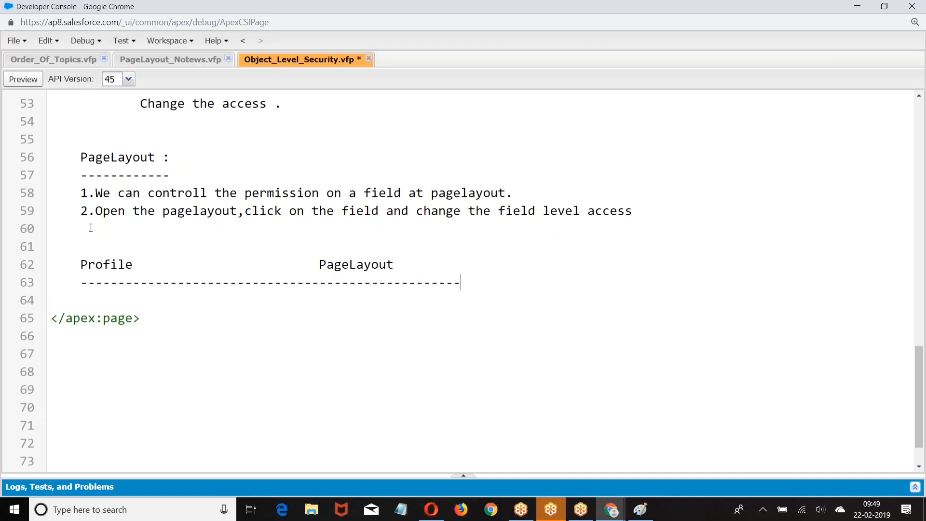
Step: Add the subheadings Read and Edit under both the Profile and PageLayout columns of the text table
key("Return")
key("Tab")
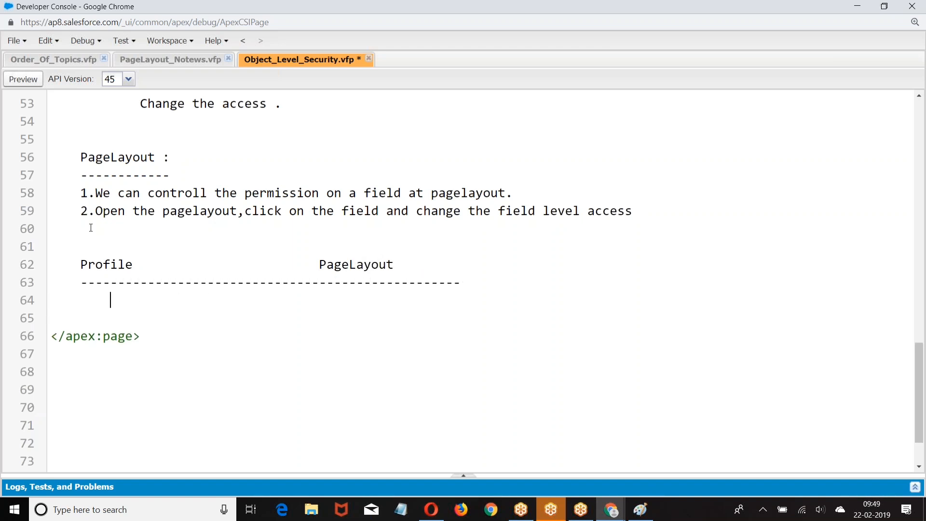
key("BackSpace")
type("Read")
key("Tab")
type("Edti")
key("BackSpace")
key("BackSpace")
type("it")
key("Tab")
key("Tab")
key("Tab")
key("Tab")
type("Read")
key("Tab")
key("Tab")
type("Edit")
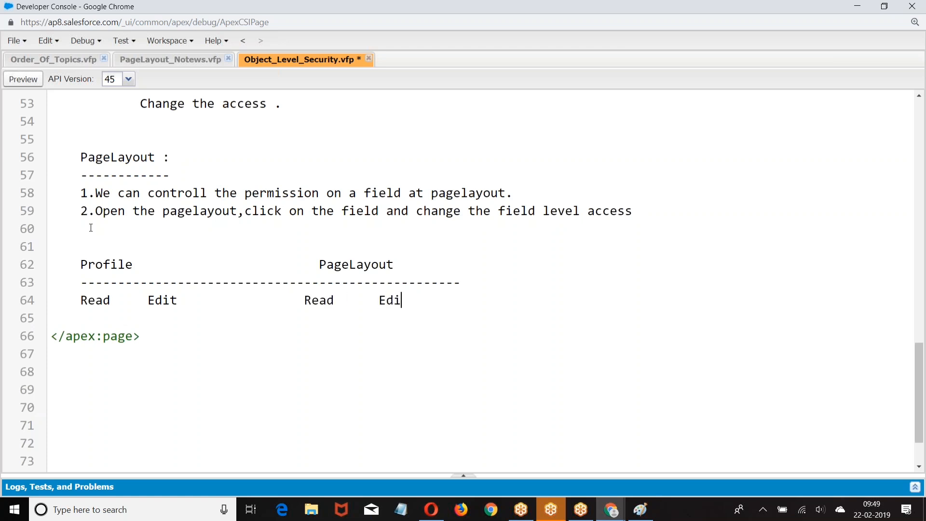
Step: Add a dashed line under the Read and Edit subheadings and lengthen the table's dashed lines to make room for another column
key("Return")
type("----------")
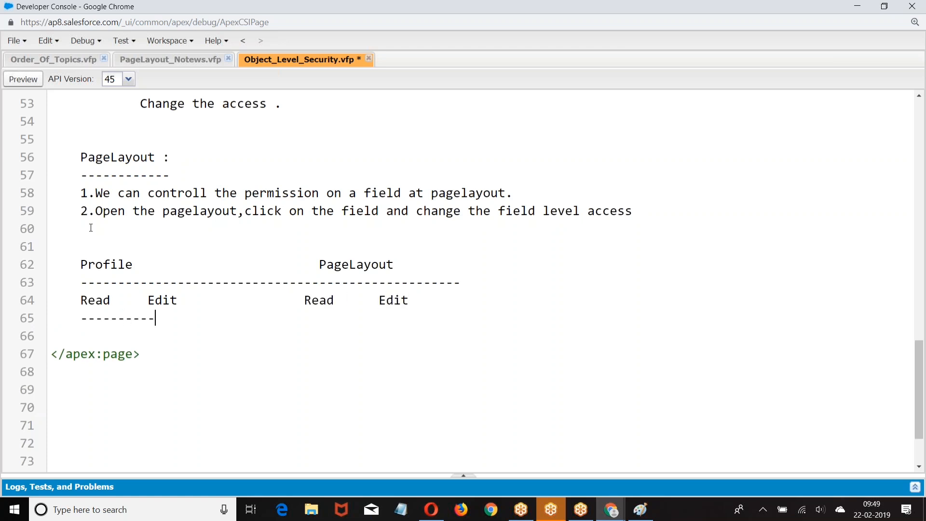
type("----------------------------------------------------------------")
left_click(523, 319)
type("--------")
Step: Add an Access column heading after the PageLayout subheadings and start a new line below the table header
left_click(442, 298)
key("Tab")
key("Tab")
type("Access")
scroll(600, 253, "down", 2)
left_click(595, 227)
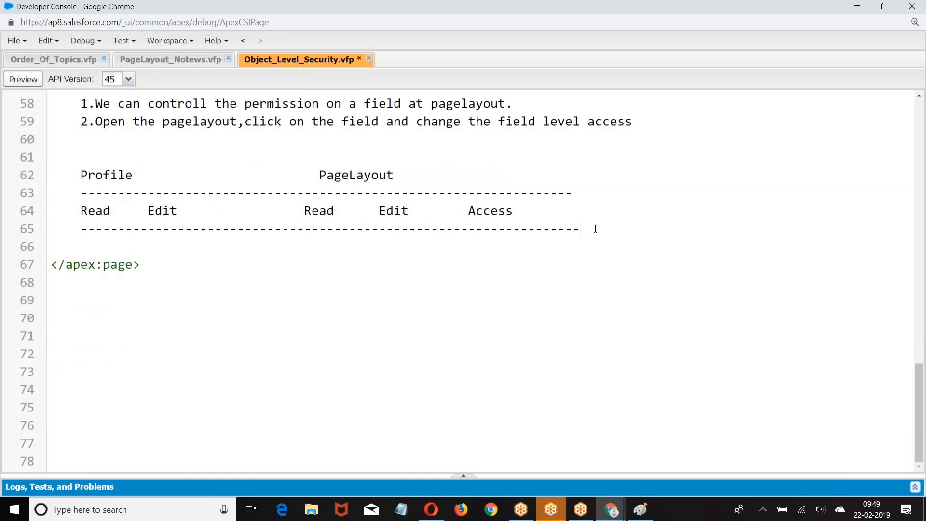
key("Return")
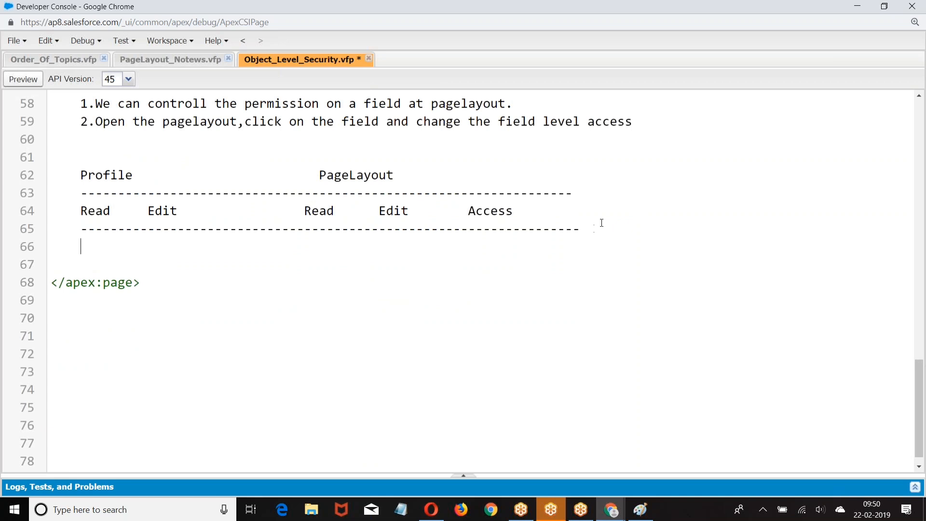
Step: Replace the Read and Edit subheadings under Profile with "visable" and "ReadOnly"
left_click(180, 214)
key("BackSpace")
key("BackSpace")
key("BackSpace")
key("BackSpace")
key("BackSpace")
key("BackSpace")
key("BackSpace")
key("BackSpace")
key("BackSpace")
key("BackSpace")
key("BackSpace")
key("BackSpace")
key("BackSpace")
key("BackSpace")
key("BackSpace")
type("vis")
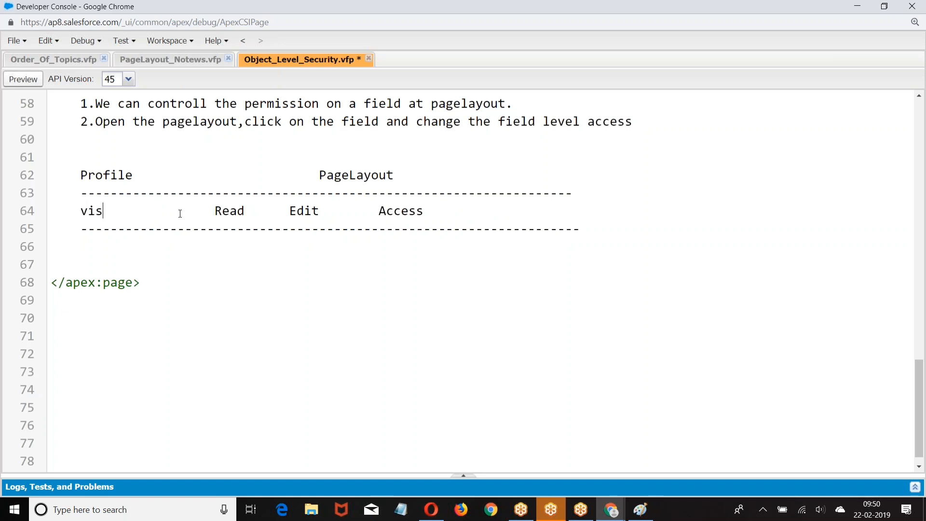
type("able")
key("Tab")
key("Tab")
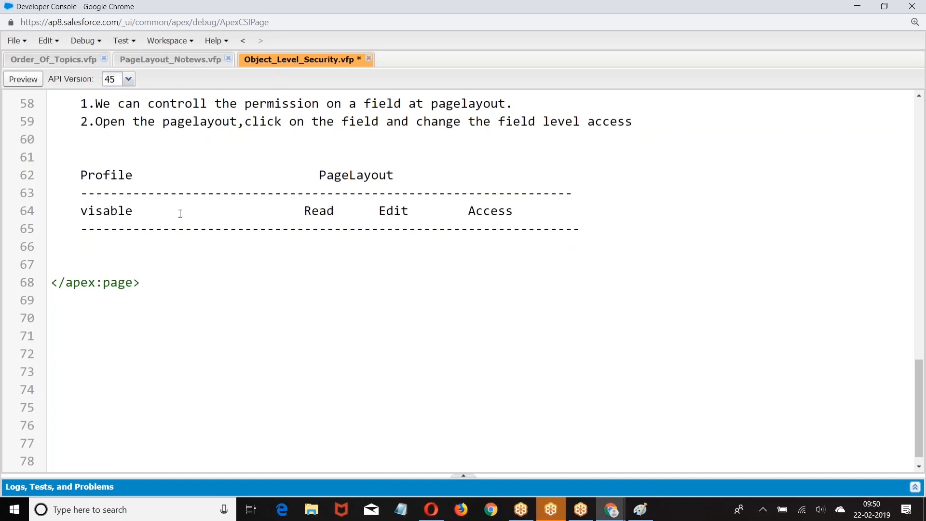
type("ReadOnly")
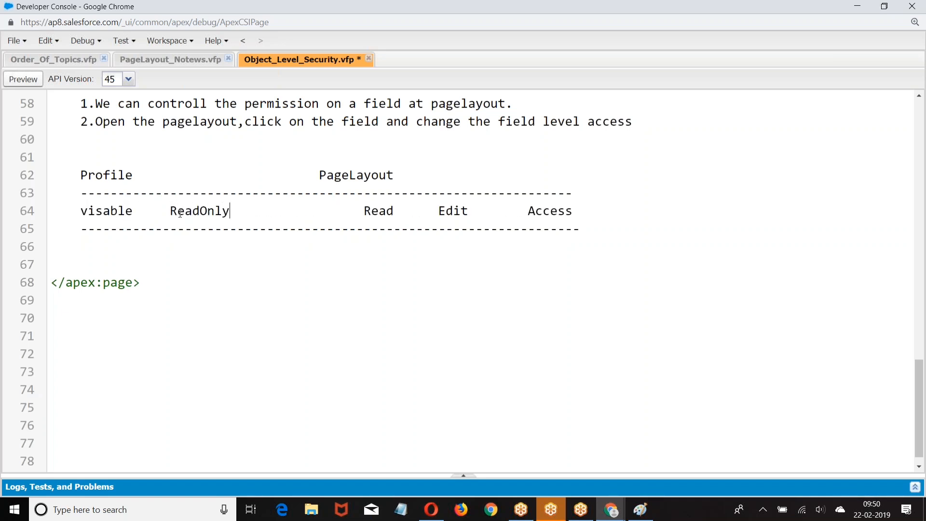
Step: Replace the Read and Edit subheadings under PageLayout with "Visable" and "ReadOnly", keeping Access as the last column
left_click_drag(363, 210, 495, 207)
key("BackSpace")
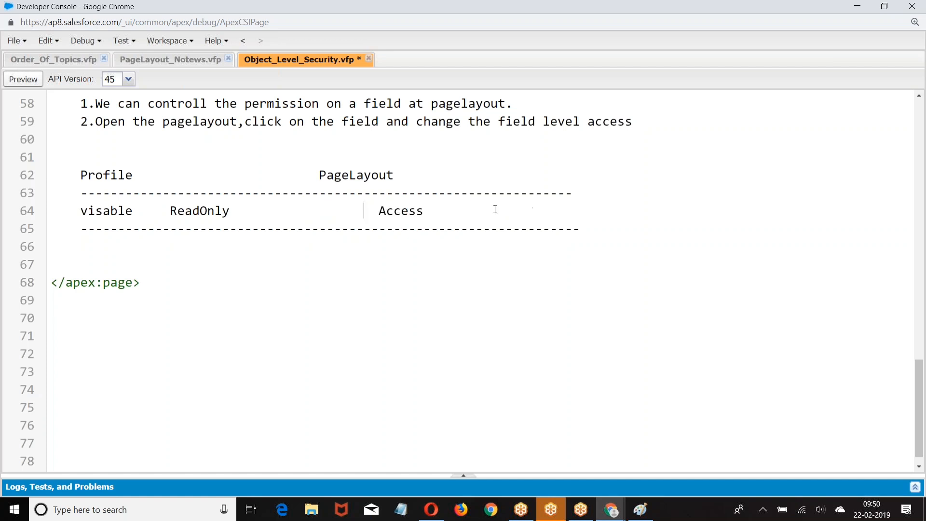
key("Left")
key("Left")
key("BackSpace")
key("BackSpace")
type("Visable     ")
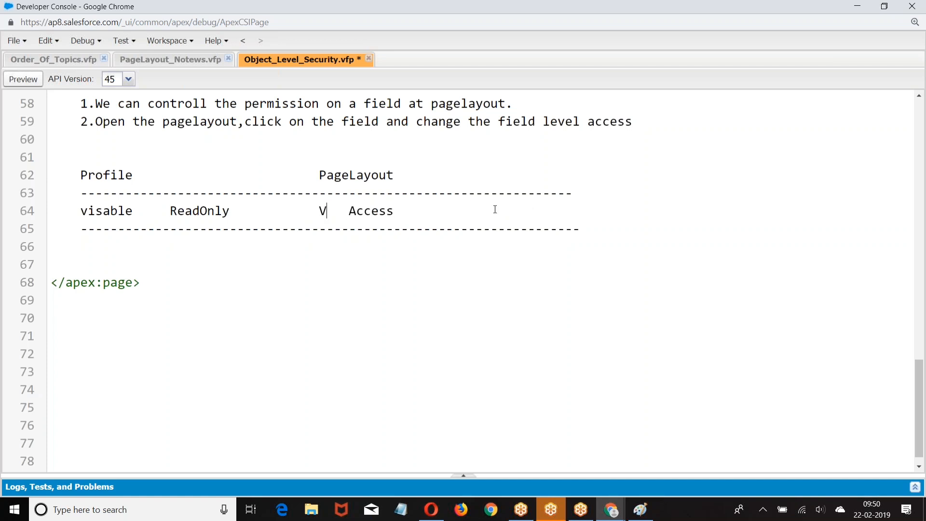
type("Rea")
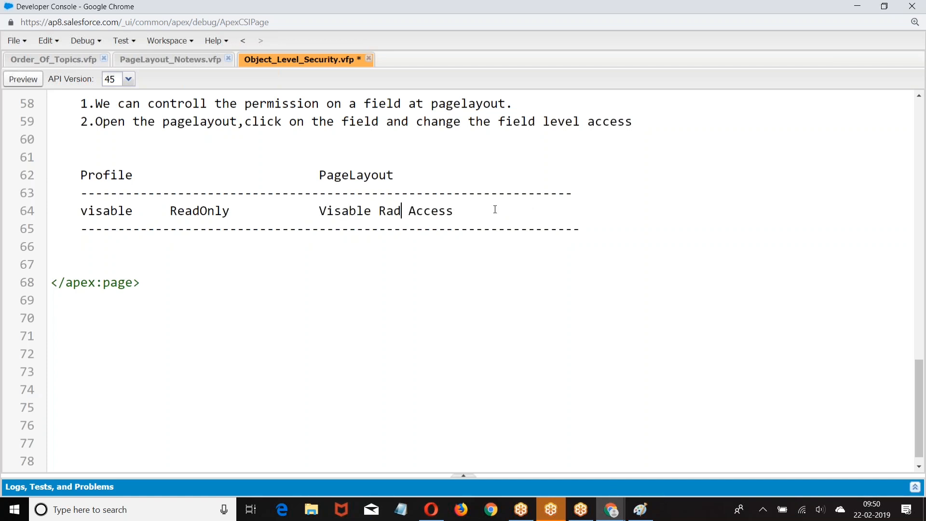
key("BackSpace")
key("BackSpace")
key("BackSpace")
key("Tab")
type("ReadOnly")
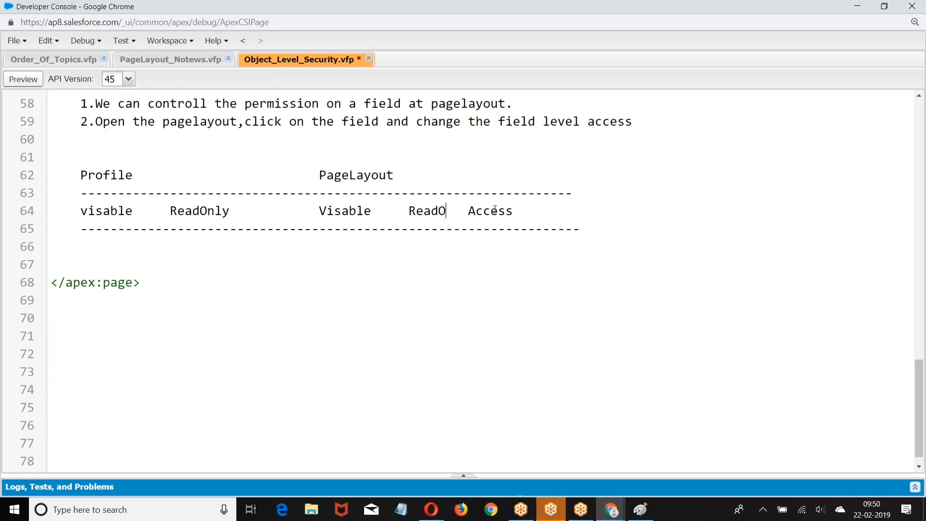
key("Tab")
left_click(592, 227)
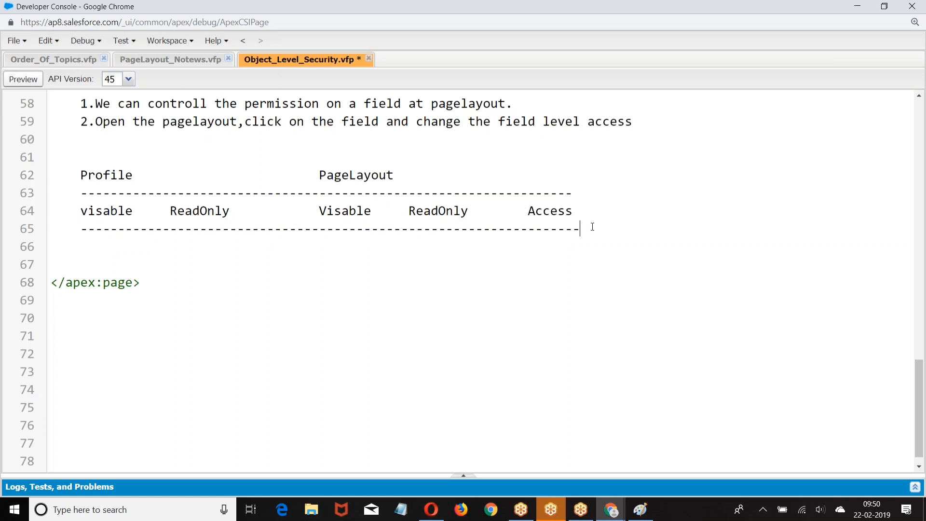
key("Return")
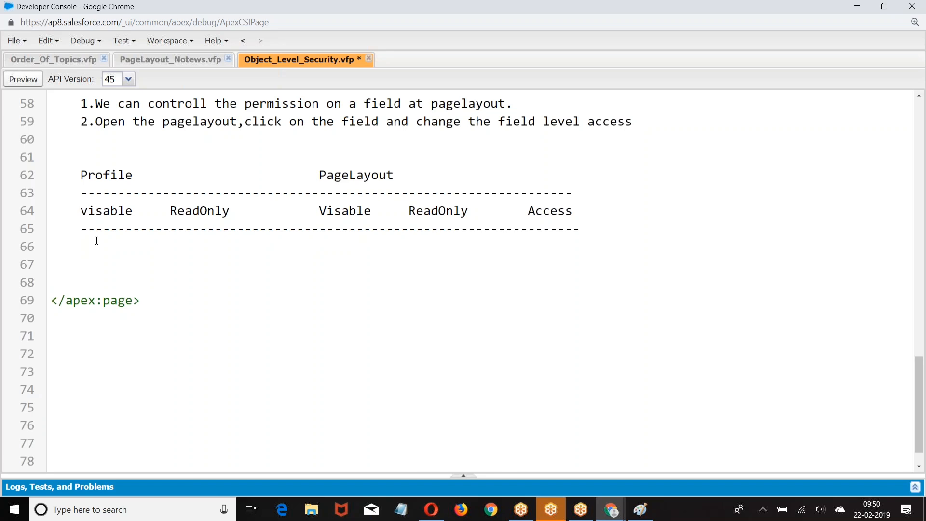
Step: Add the label "Wife" above the Profile heading and "Friend" above the PageLayout heading
left_click(97, 153)
type("Wife")
key("Tab")
key("Tab")
key("Tab")
key("Tab")
key("Tab")
key("Tab")
key("Tab")
type("Friend")
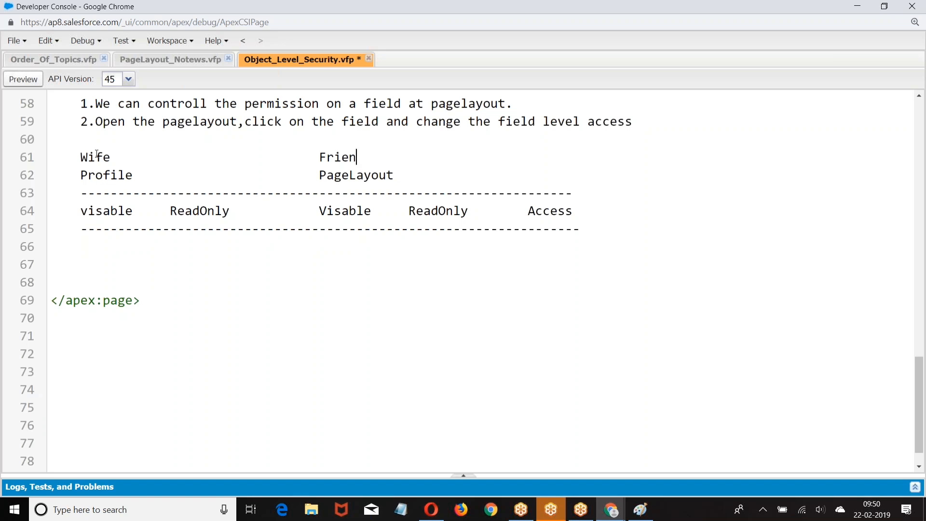
Step: Fill the first table row with NO and No for Profile, OK and No for PageLayout, and NO for Access
left_click(86, 243)
type("NO")
key("Tab")
key("Tab")
key("Tab")
type("No")
key("Tab")
key("Tab")
key("Tab")
key("Tab")
key("Tab")
type("OK")
key("Tab")
key("Tab")
key("Tab")
type("No")
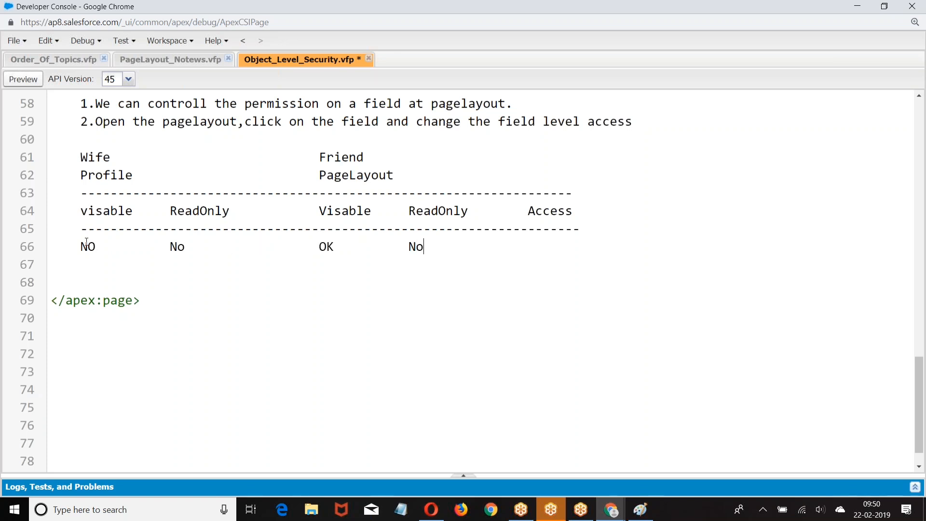
key("Tab")
key("Tab")
key("Tab")
key("Tab")
type("NO")
left_click_drag(325, 247, 383, 244)
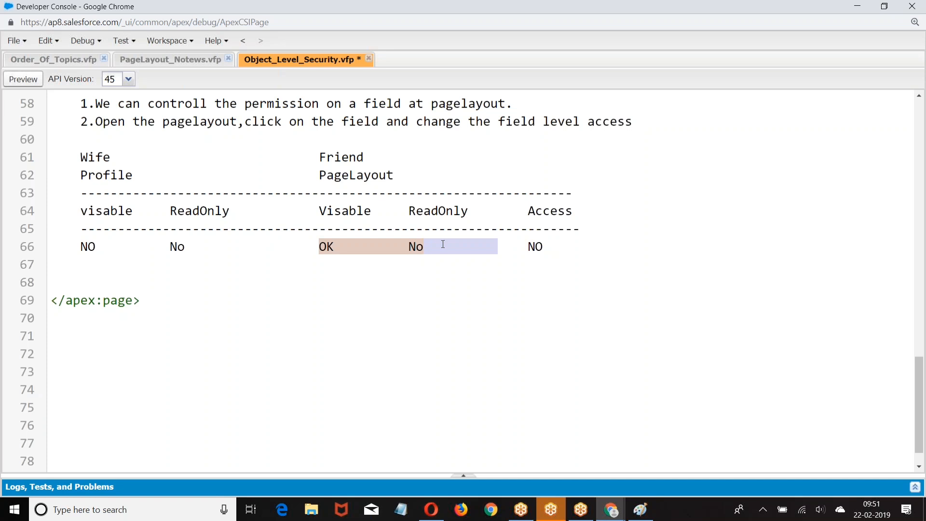
Step: Add a second table row with Yes and No for Profile, No and No for PageLayout, and No for Access
left_click(553, 241)
key("Return")
key("Return")
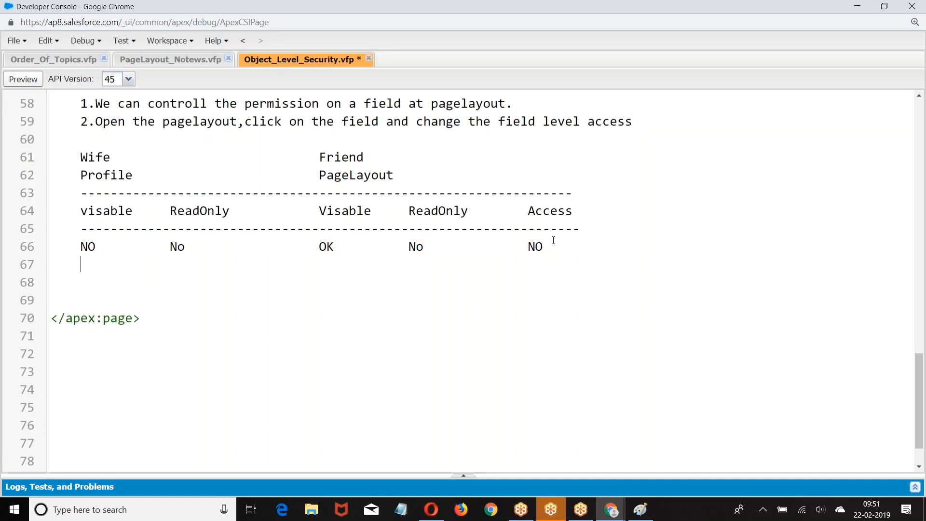
type("Yes")
key("Tab")
key("Tab")
key("Tab")
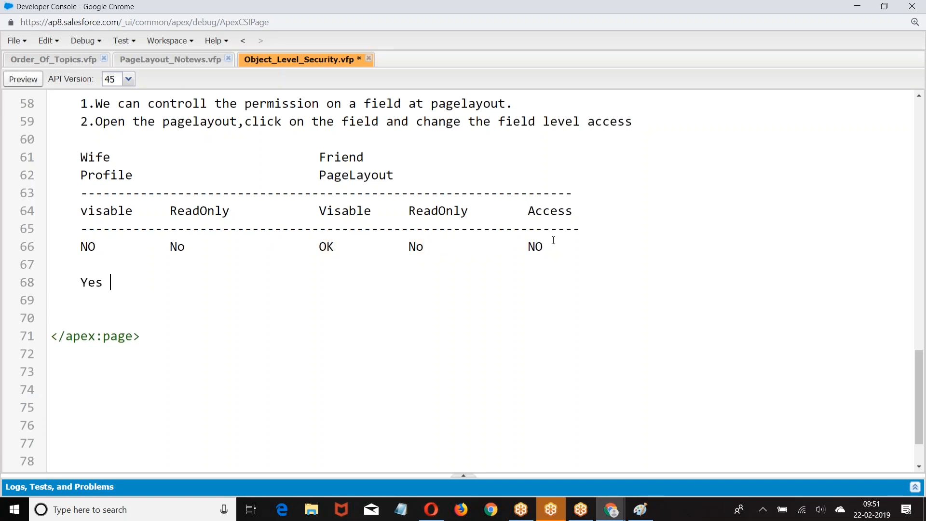
type("N")
key("BackSpace")
type("No")
key("Tab")
key("Tab")
key("Tab")
key("Tab")
key("Tab")
type("No")
key("Tab")
key("Tab")
key("Tab")
type("No")
key("Tab")
key("Tab")
key("Tab")
key("Tab")
type("No")
Step: Add a third table row with Yes and Yes for PageLayout and Yes for Access, leaving the Profile columns blank
key("Return")
key("Return")
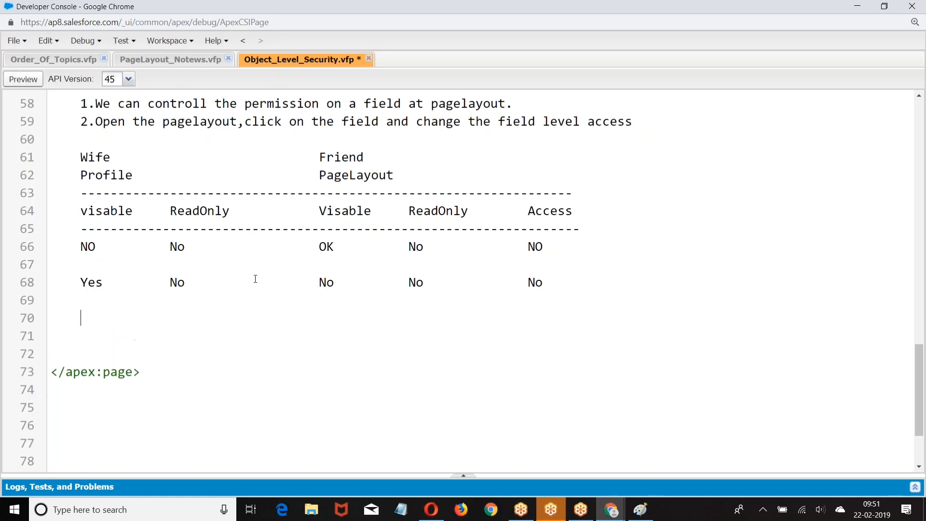
type("Y")
key("BackSpace")
key("Tab")
key("Tab")
key("Tab")
key("Tab")
key("Tab")
key("Tab")
key("Tab")
key("Tab")
type("Yes")
key("Tab")
key("Tab")
key("Tab")
type("Yess")
key("Tab")
key("BackSpace")
key("BackSpace")
key("Tab")
key("Tab")
key("Tab")
type("yes")
key("BackSpace")
key("BackSpace")
key("BackSpace")
type("Yes")
left_click_drag(75, 283, 196, 282)
left_click_drag(319, 318, 462, 320)
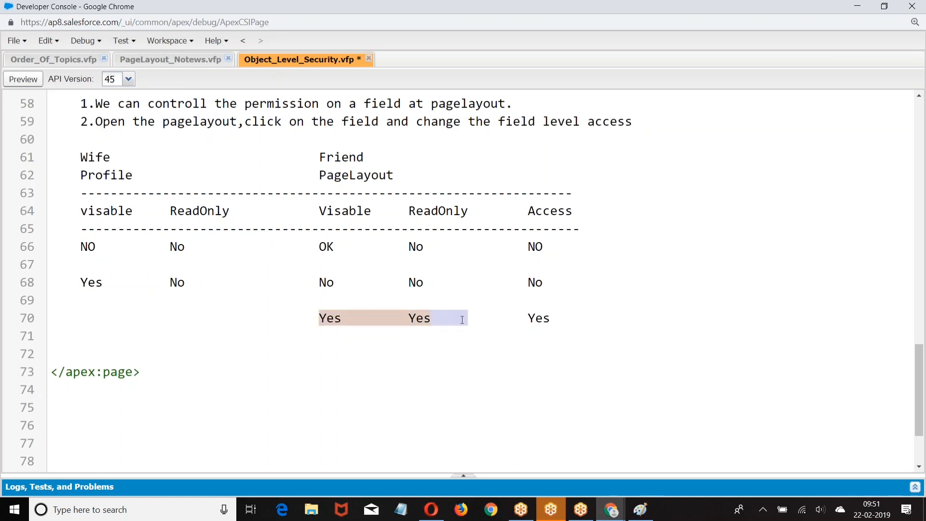
Step: Add a fourth table row with the values Yes, No and Read/Write
left_click(559, 316)
key("Return")
key("Return")
key("Tab")
key("Tab")
key("Tab")
key("Tab")
key("Tab")
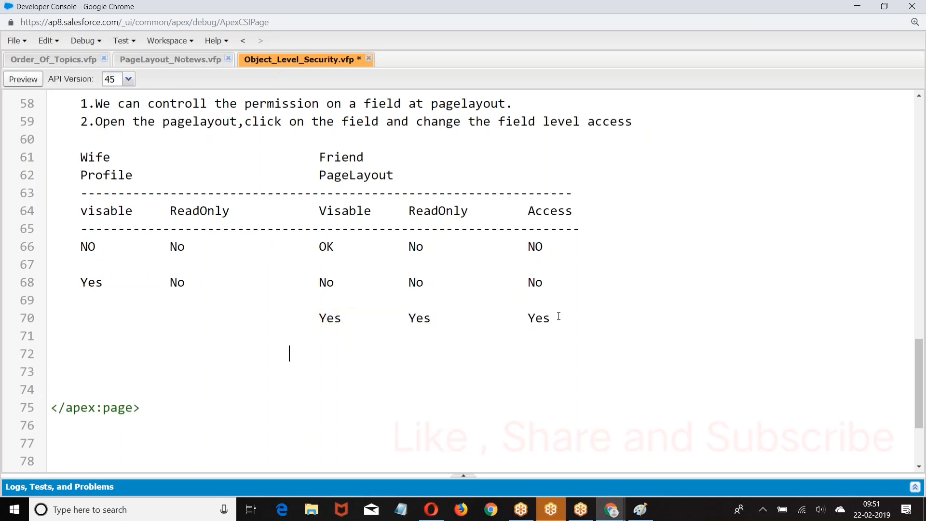
type("Yes ")
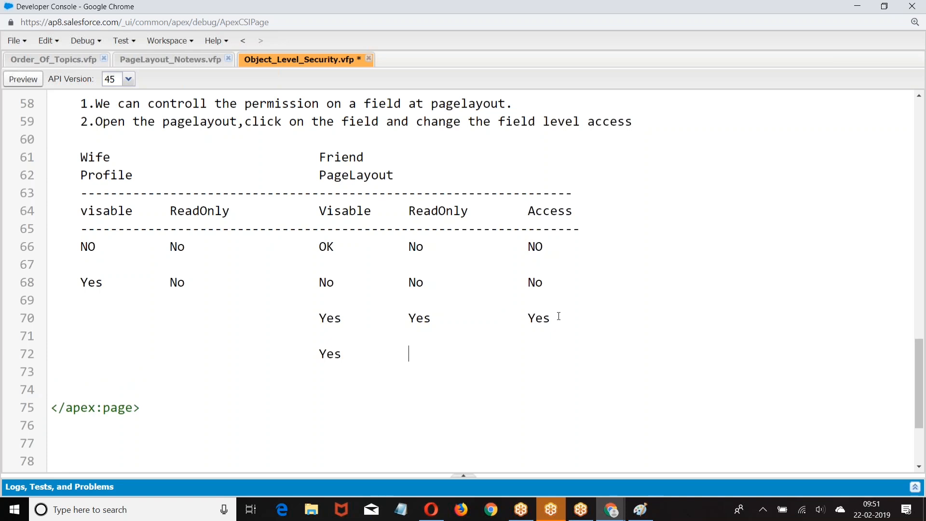
type("No")
key("Tab")
key("Tab")
type("Read/W")
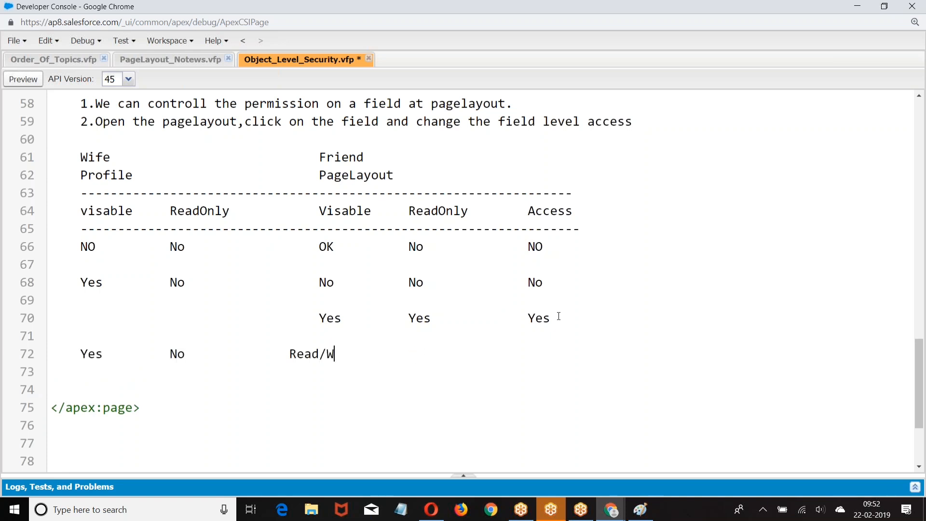
type("rite")
Step: Indent the fourth row so its values line up under the PageLayout and Access columns
left_click(80, 352)
key("Tab")
key("Tab")
key("Tab")
key("Tab")
key("Tab")
key("Tab")
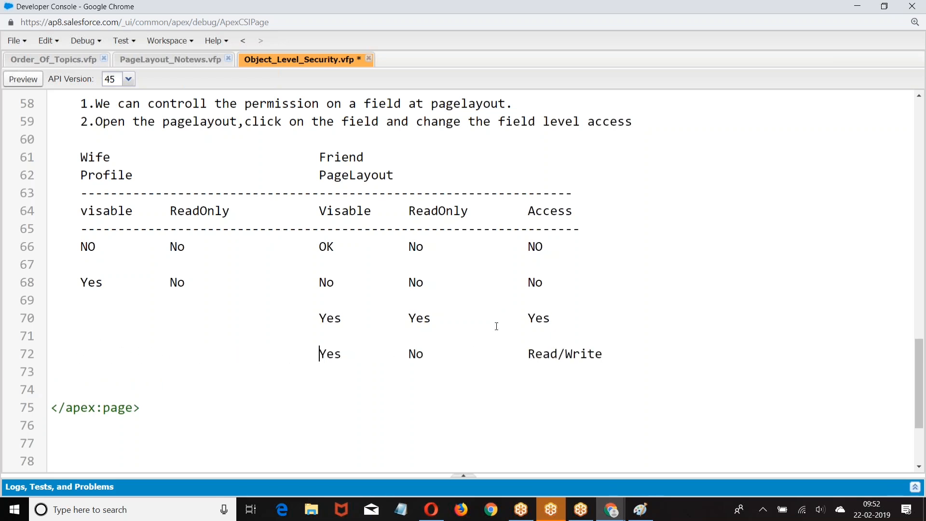
Step: Change the Access values of the first three table rows to NOt Visable, Not Visable and Read only
left_click_drag(527, 318, 552, 320)
key("BackSpace")
type("Read only")
left_click(550, 283)
key("BackSpace")
type("ot Visable")
key("BackSpace")
type("le")
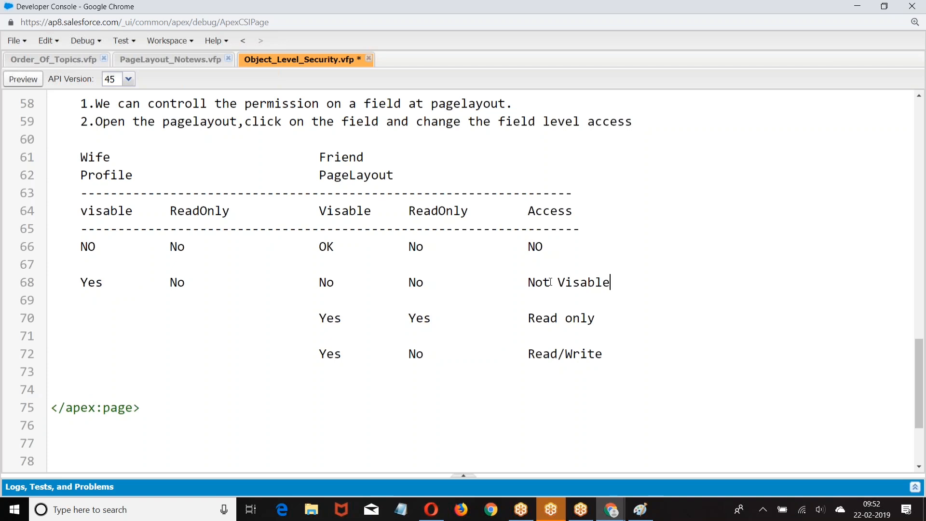
type("t Visable")
left_click_drag(80, 282, 184, 283)
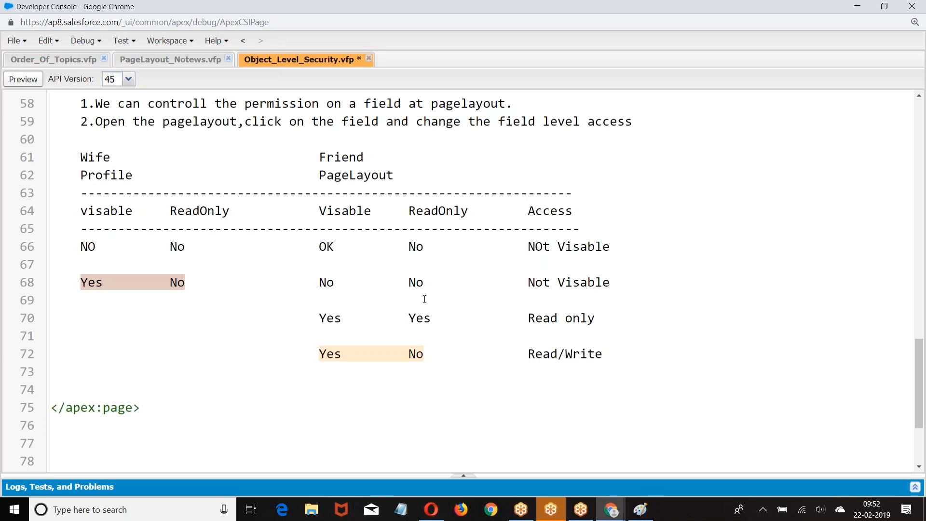
left_click(93, 304)
left_click_drag(82, 282, 202, 288)
scroll(322, 282, "down", 1)
Step: Start a new row below the Read/Write row with Yes and Yes in the Profile columns
left_click(319, 223)
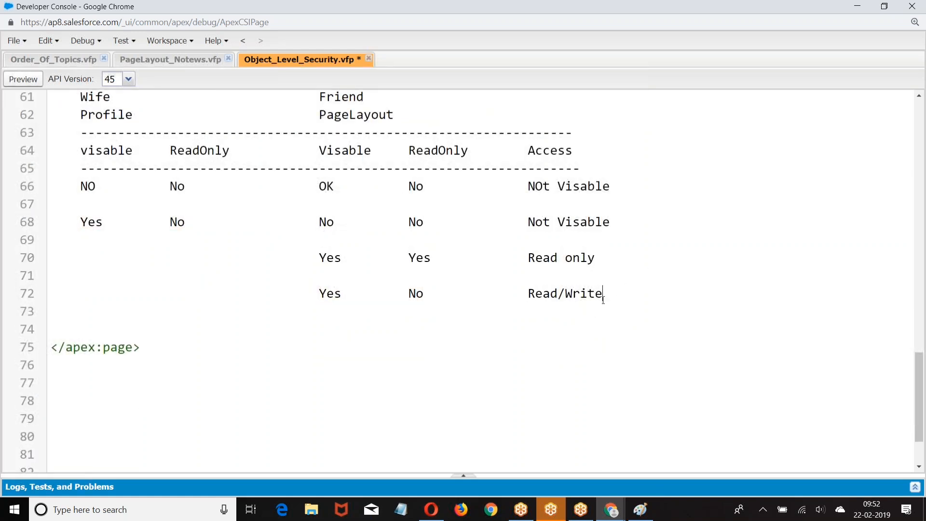
key("Return")
key("Return")
key("Return")
type("Yes")
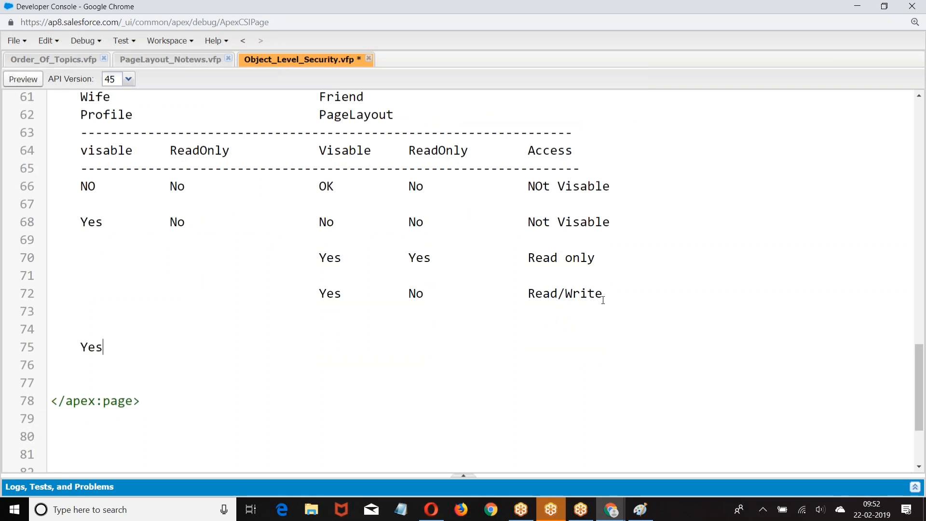
key("Tab")
key("Tab")
key("Tab")
key("Tab")
type("Yes")
Step: Complete the new row with No and No under PageLayout and Not Visable under Access
key("Tab")
key("Tab")
key("Tab")
key("Tab")
type("No")
key("Tab")
key("Tab")
key("Tab")
type("No")
key("Tab")
key("Tab")
key("Tab")
type("Not Visale")
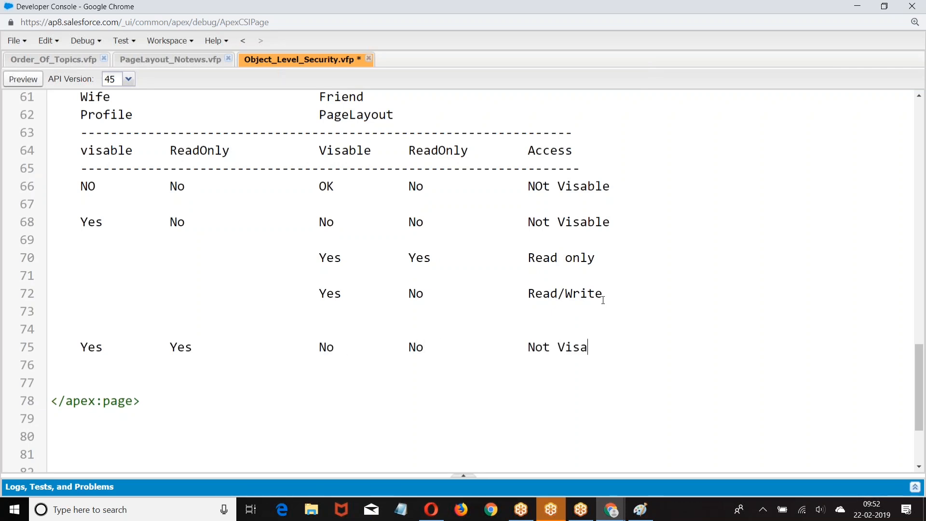
key("BackSpace")
key("BackSpace")
type("ble")
Step: Add a row with Yes and Yes for PageLayout and Read for Access, leaving the Profile columns blank
key("Return")
key("Return")
key("Tab")
key("Tab")
key("Tab")
key("Tab")
key("Tab")
key("Tab")
key("Tab")
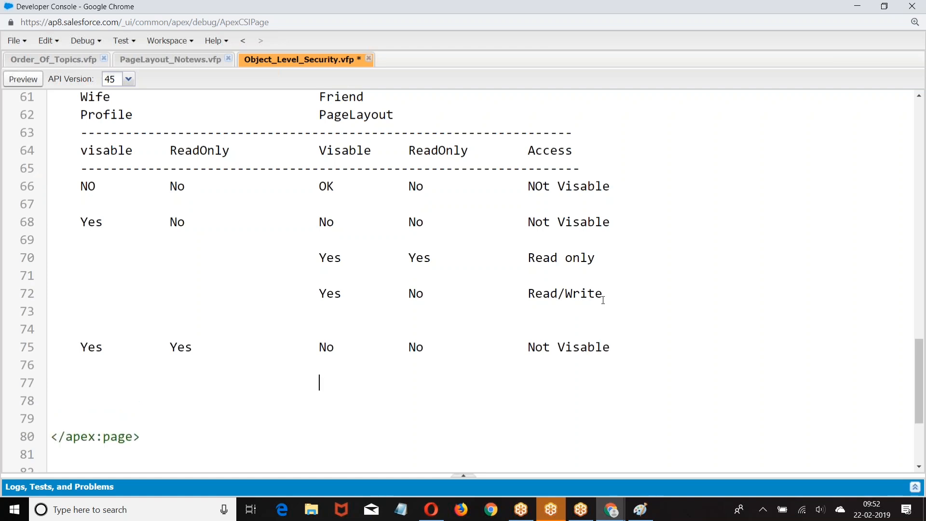
type("Yes")
key("Tab")
key("Tab")
type("yes")
key("BackSpace")
key("BackSpace")
key("BackSpace")
key("BackSpace")
type("Yes")
key("Tab")
key("Tab")
type("Read")
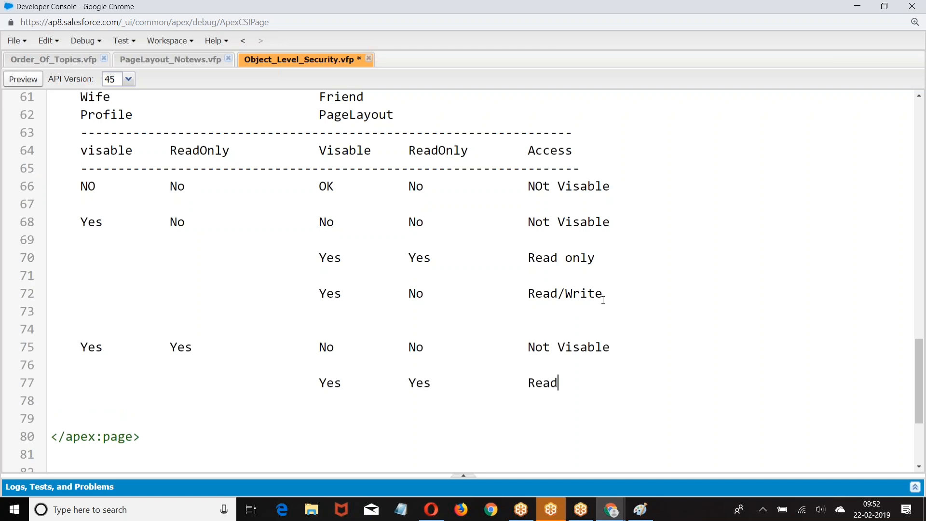
Step: Add a row with Yes and No for PageLayout and ": This is not accepted" for Access, leaving the Profile columns blank
key("Return")
key("Return")
key("Tab")
key("Tab")
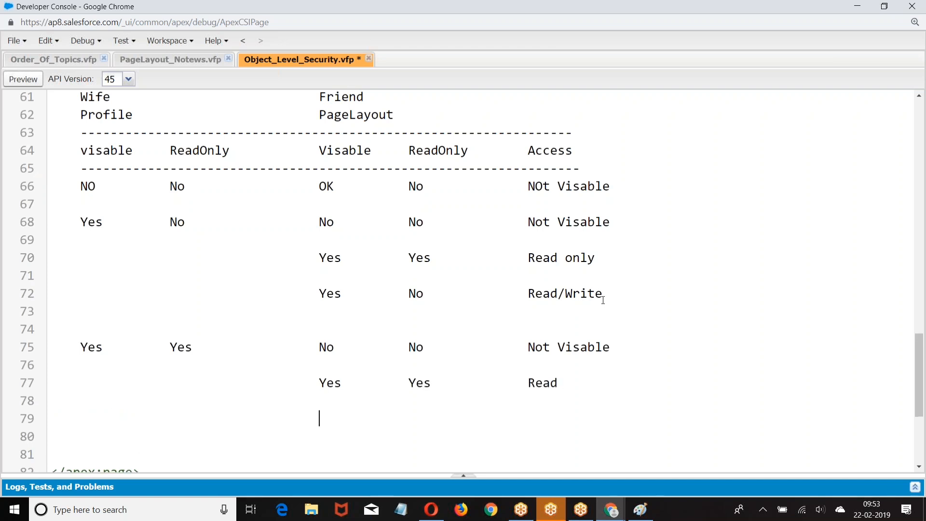
type("Yes")
key("Tab")
key("Tab")
type("No")
key("Tab")
key("Tab")
key("Tab")
type(": This is not accepted")
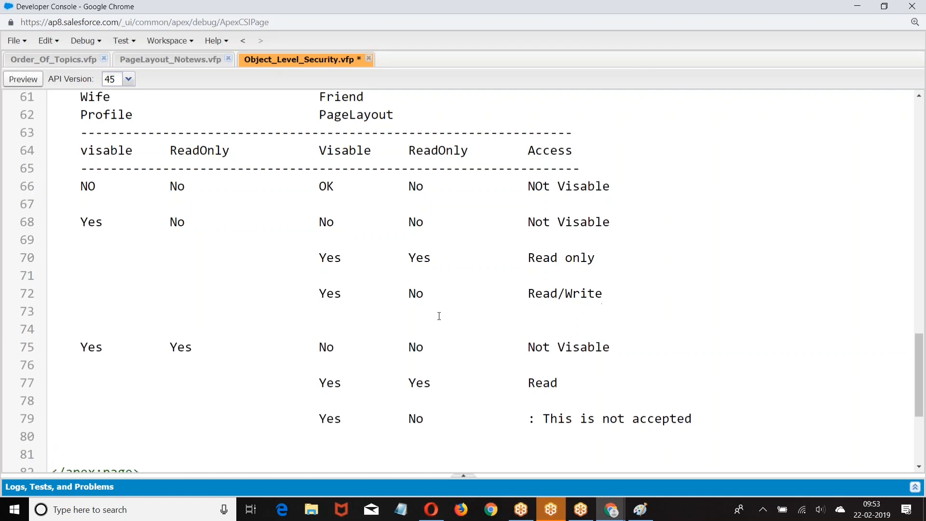
Step: Delete the Wife and Friend labels above the Profile and PageLayout headings
scroll(439, 316, "down", 3)
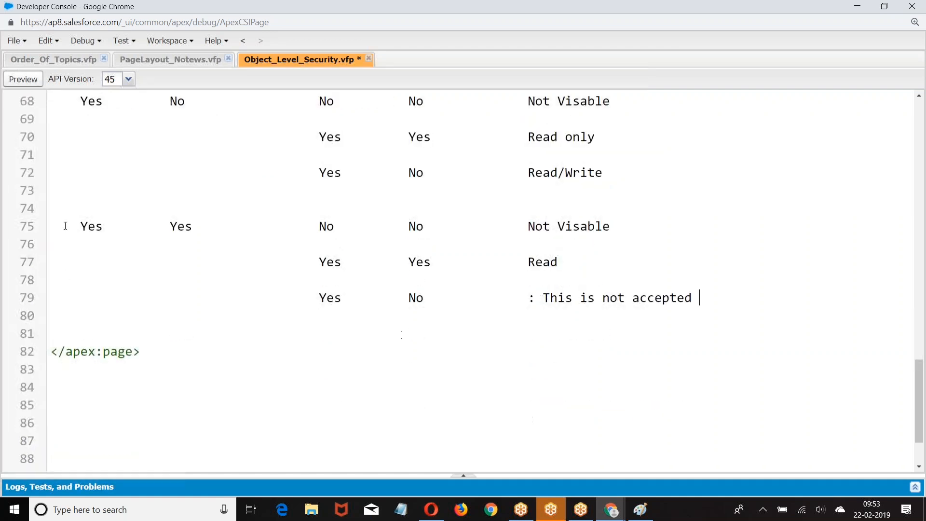
left_click_drag(73, 226, 198, 225)
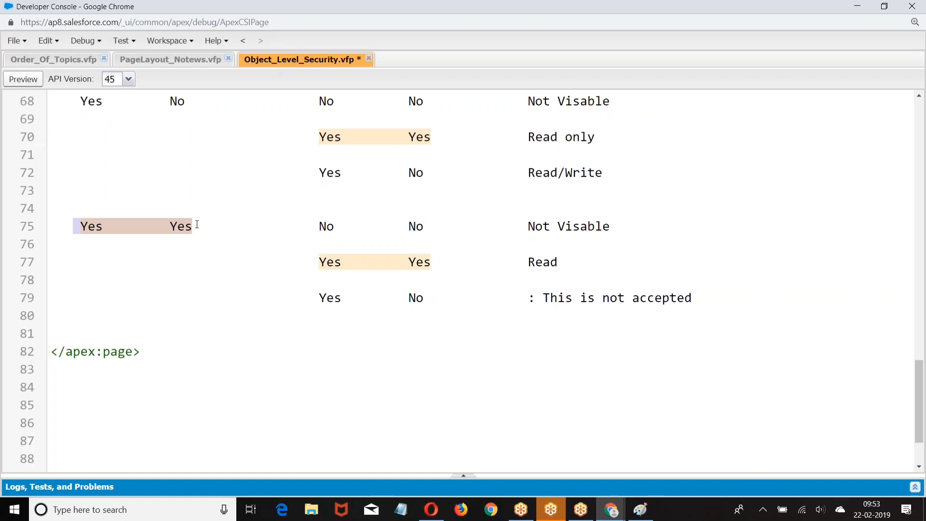
scroll(196, 218, "up", 5)
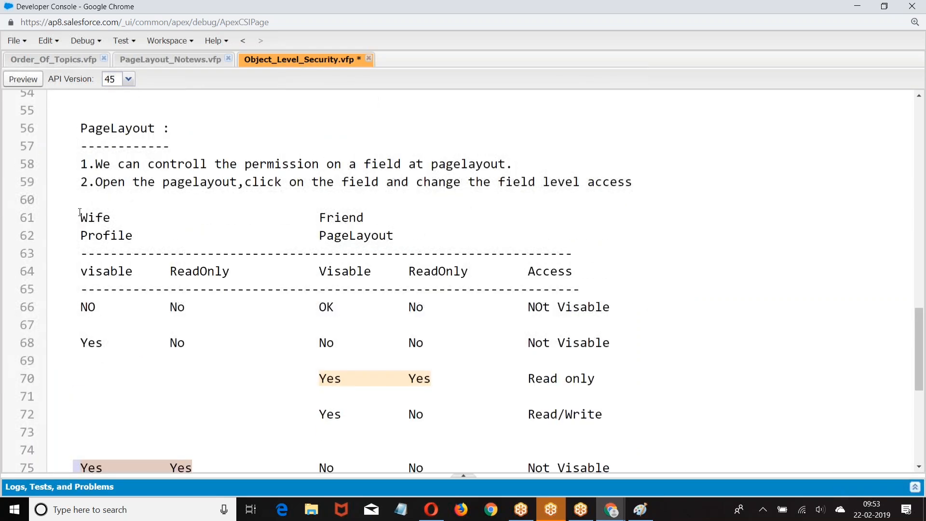
left_click_drag(80, 212, 394, 210)
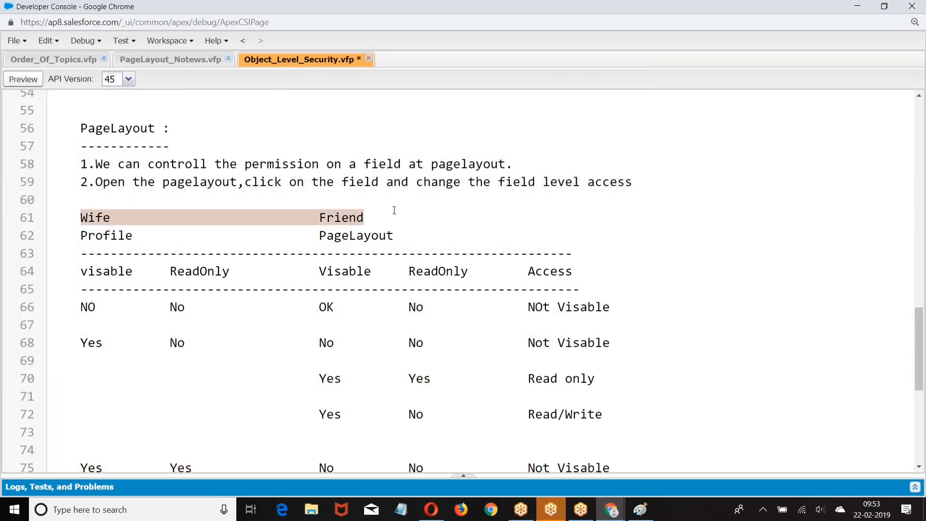
key("BackSpace")
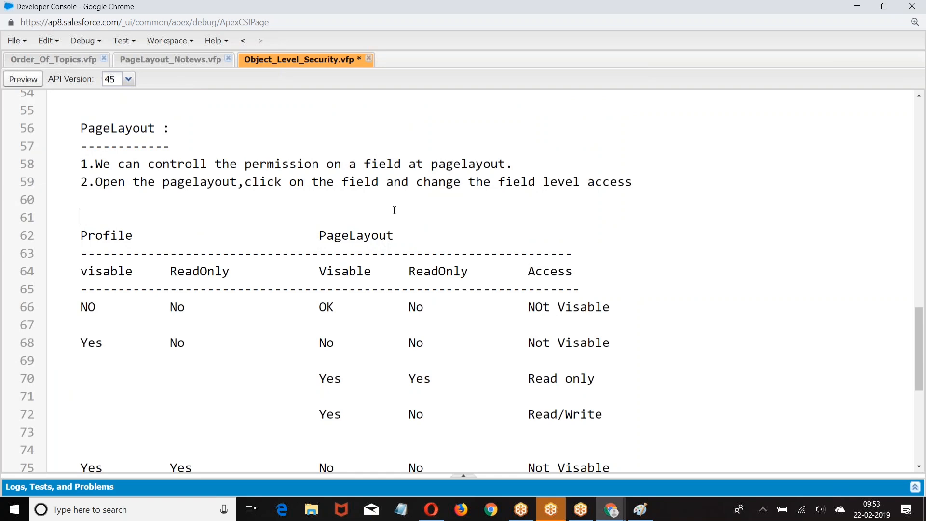
Step: Change the PageLayout Visable value in the first table row to No
scroll(394, 211, "down", 5)
scroll(393, 209, "up", 4)
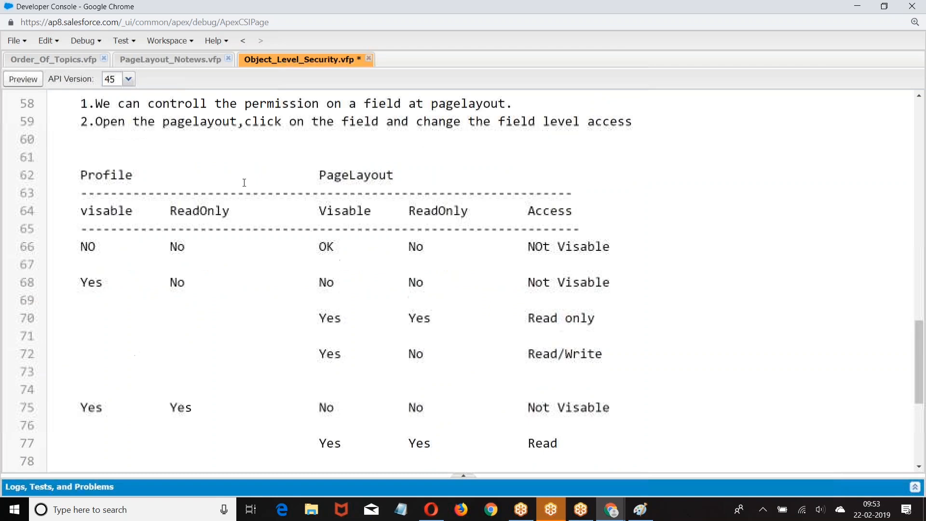
left_click(335, 245)
key("BackSpace")
key("BackSpace")
type("No")
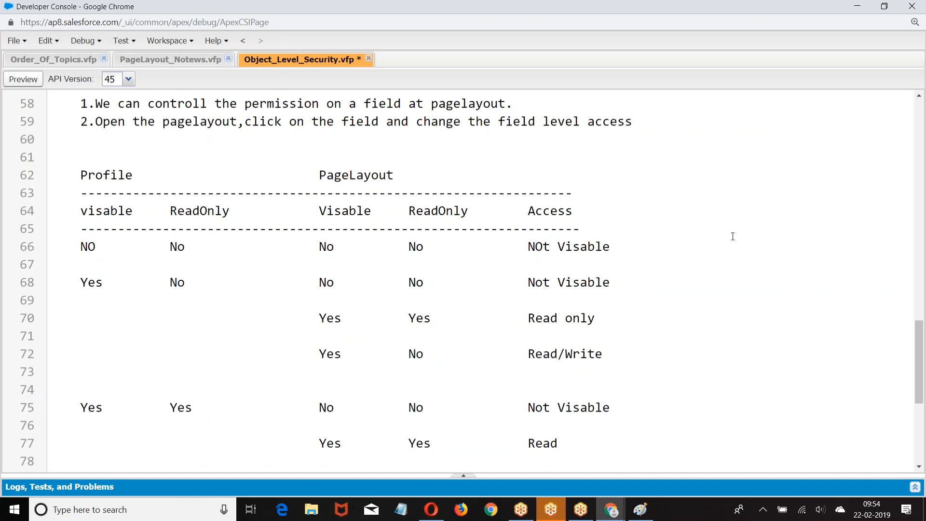
Step: Below the table, write "Note : At the field level if make field as required ,for all the pagelayouts field is required"
scroll(724, 238, "down", 5)
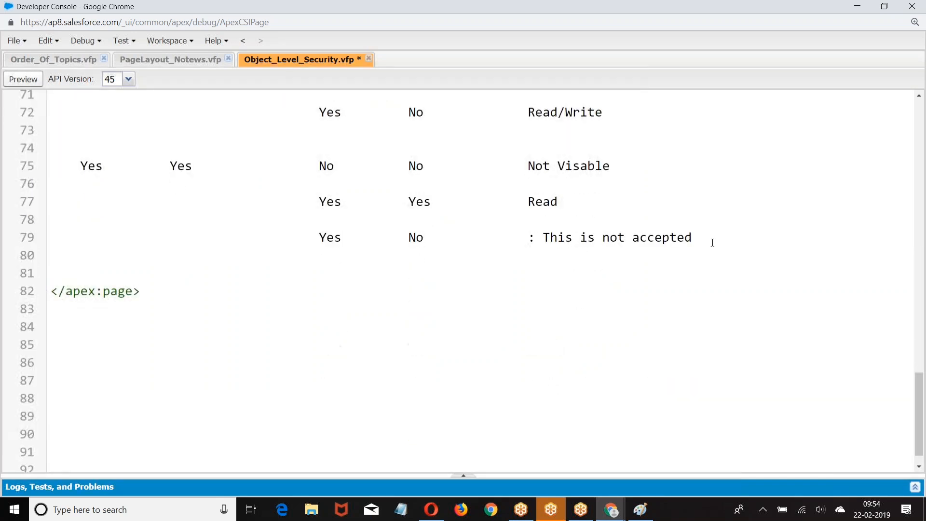
key("Return")
key("Return")
key("Return")
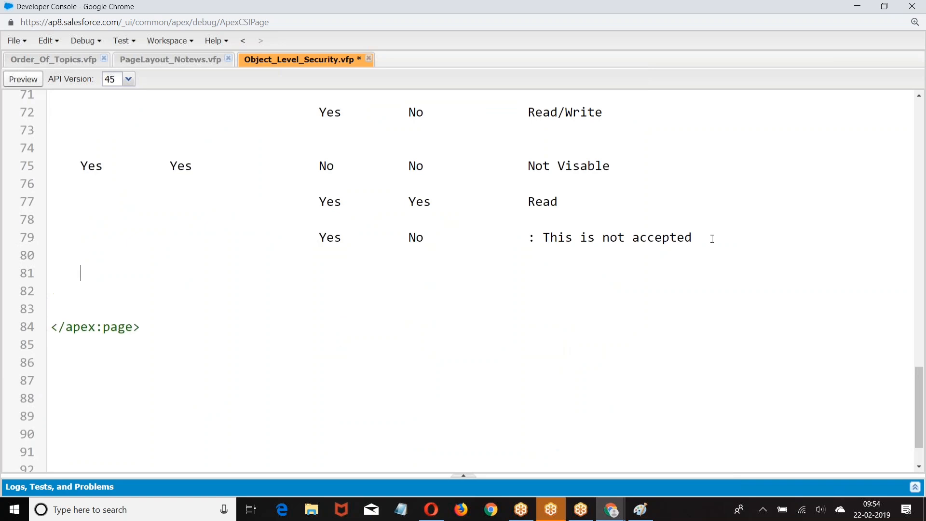
type("Note : At the f")
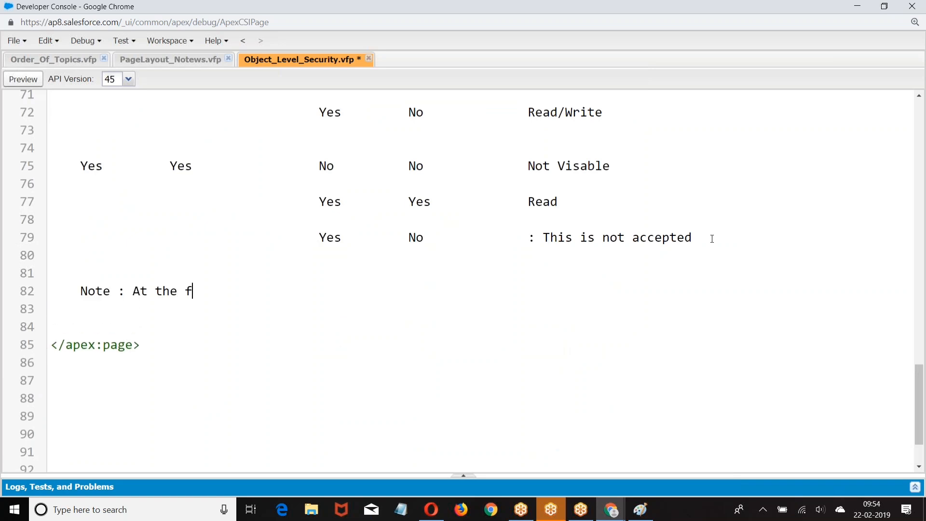
type("ield level")
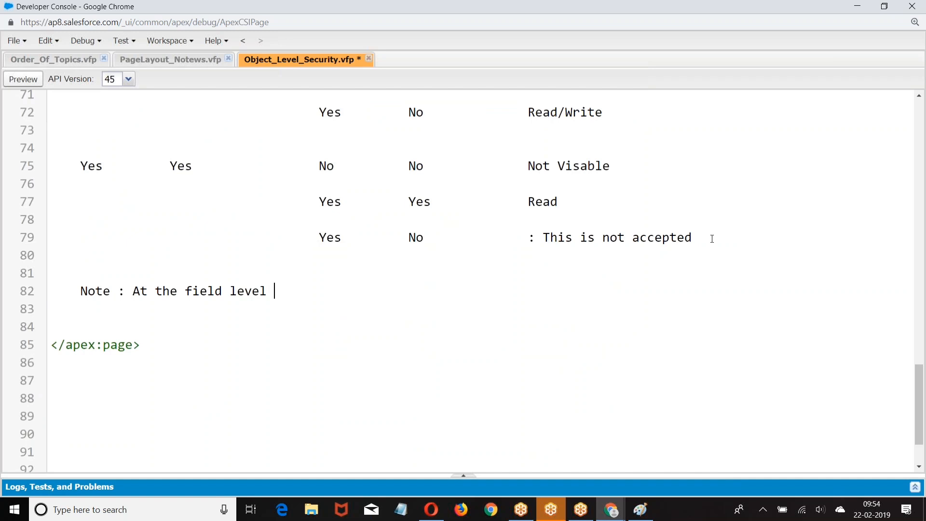
type(" if make field a")
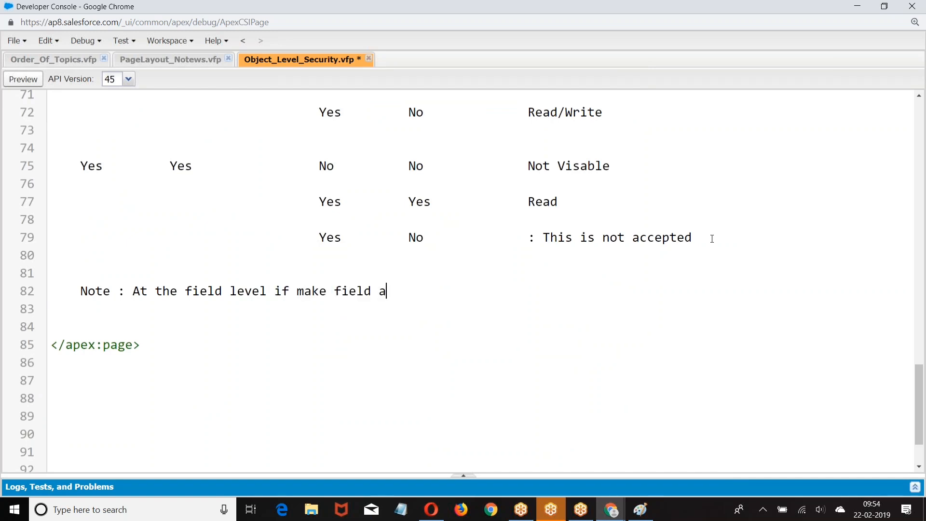
type("s required ,for all teh")
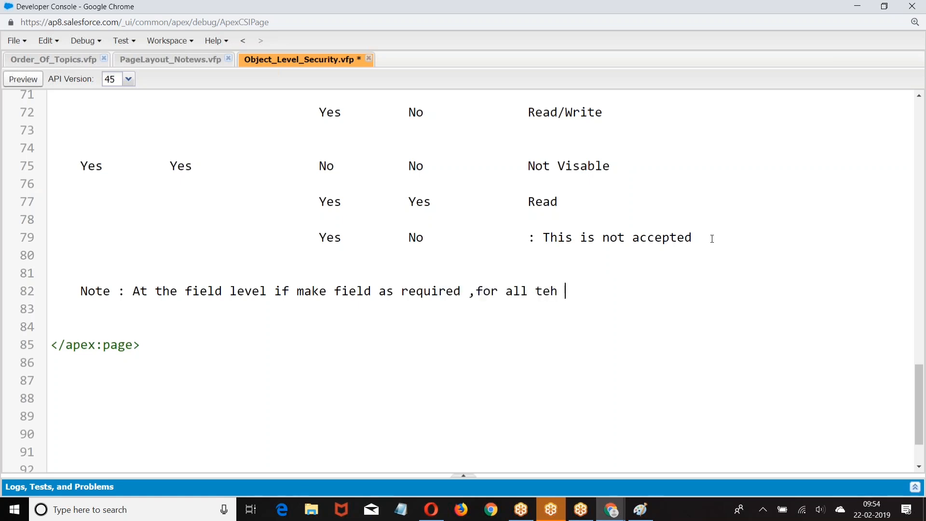
key("BackSpace")
key("BackSpace")
type("he pagelyou")
key("BackSpace")
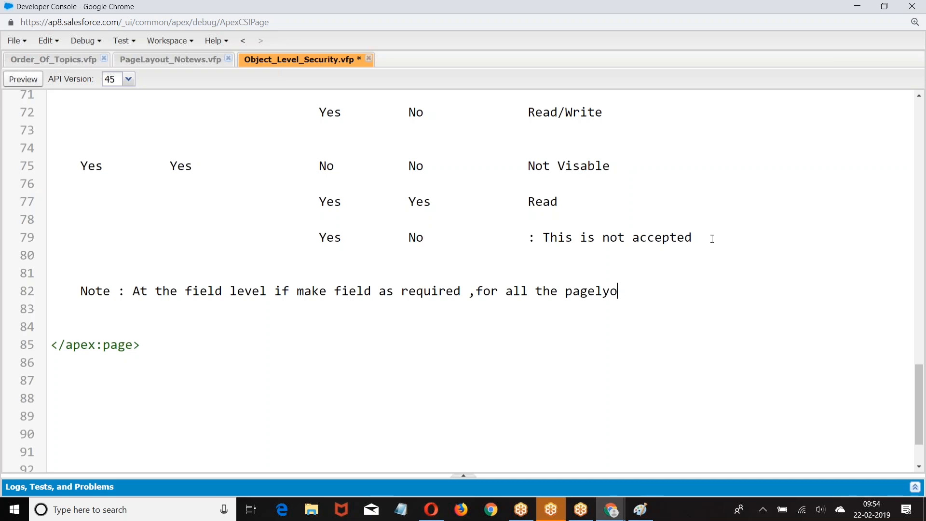
key("BackSpace")
type("a")
key("BackSpace")
key("BackSpace")
type("ayouts field is requr")
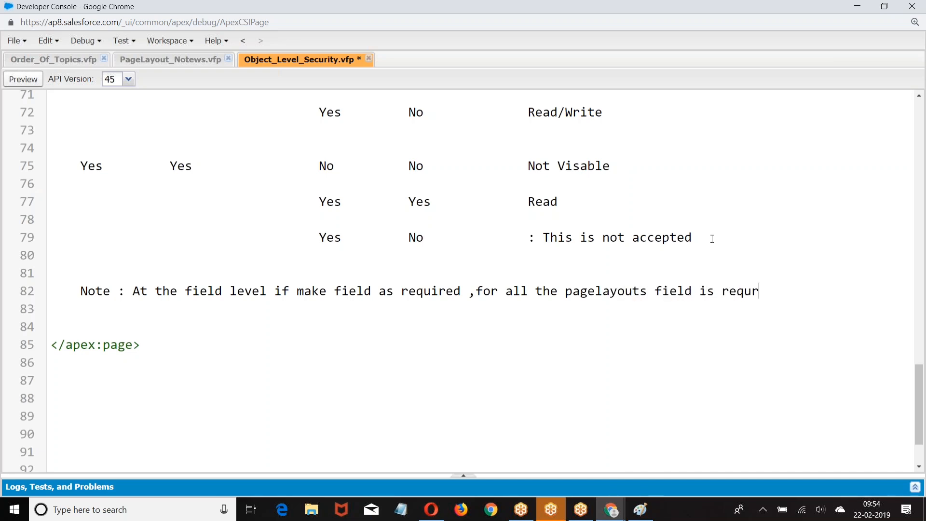
type("ired")
key("BackSpace")
key("BackSpace")
key("BackSpace")
key("BackSpace")
key("BackSpace")
type("ired")
Step: Add a second note: "Note : At the pagelayout i make the field as required only for that pagelayout field is required"
key("Return")
key("Return")
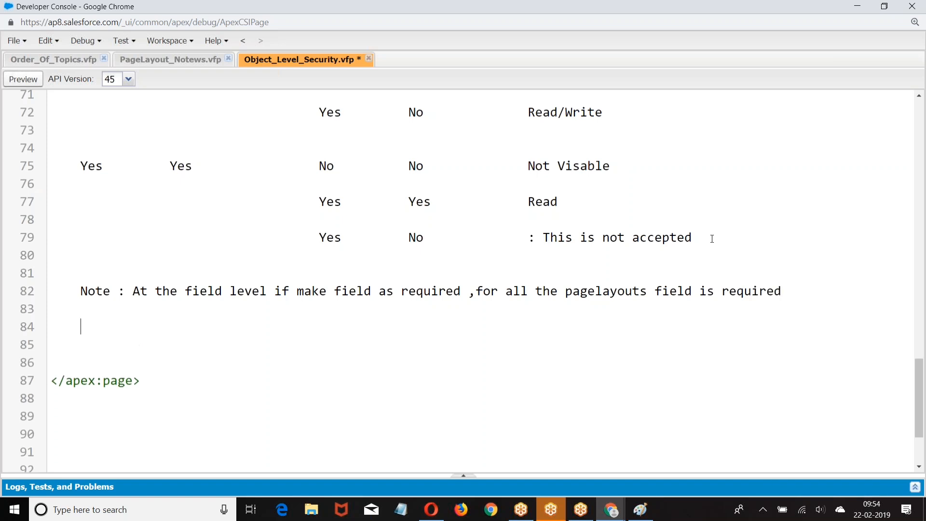
type("Note ")
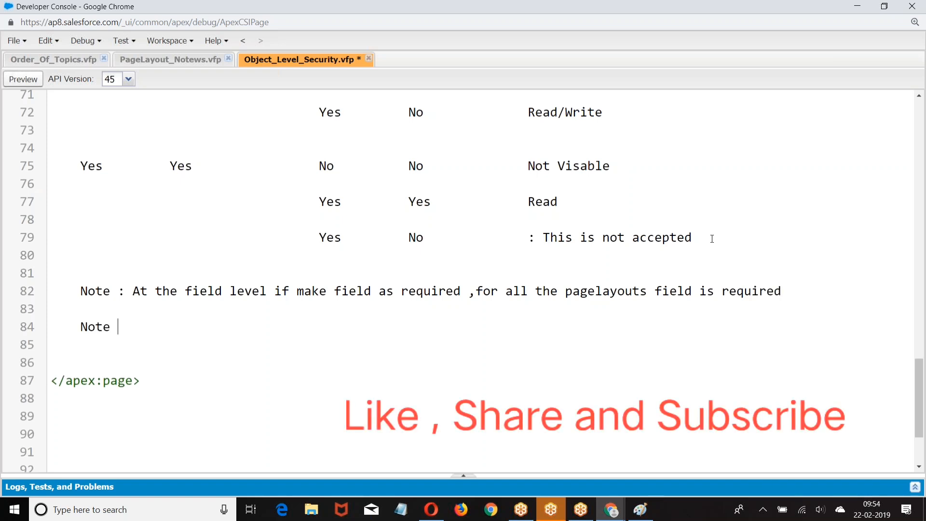
type(": At the page")
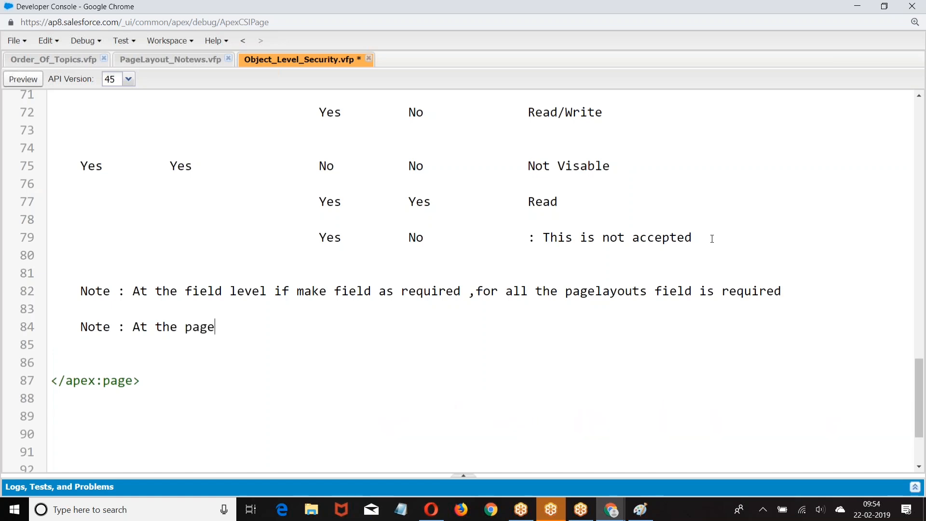
type("layout i make the fi")
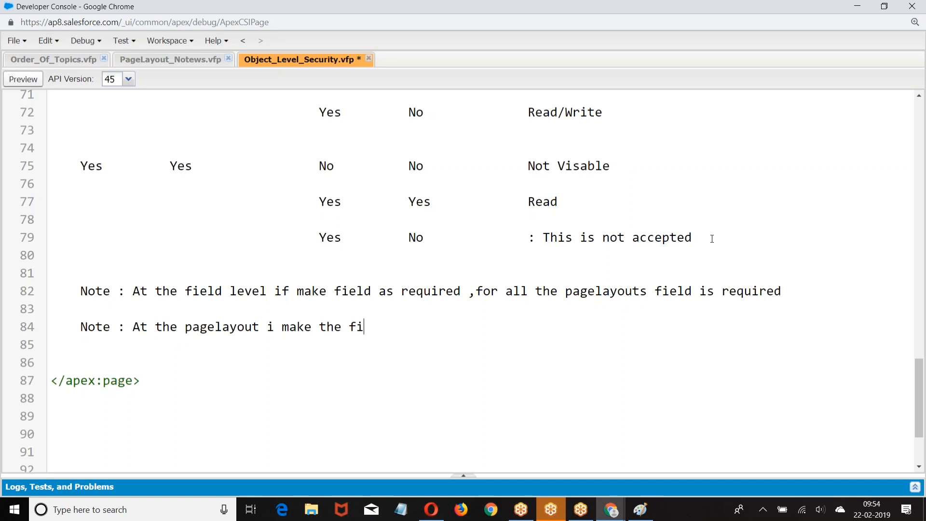
type("eld as required on")
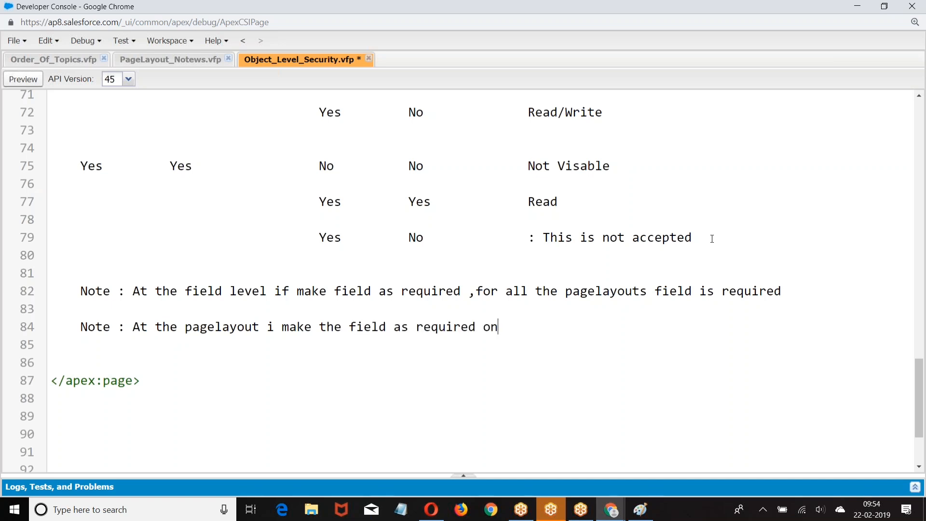
type("ly fort he")
key("BackSpace")
key("BackSpace")
key("BackSpace")
key("BackSpace")
type("page")
key("BackSpace")
key("BackSpace")
key("BackSpace")
key("BackSpace")
type("that")
key("BackSpace")
key("BackSpace")
type("t pagelayo")
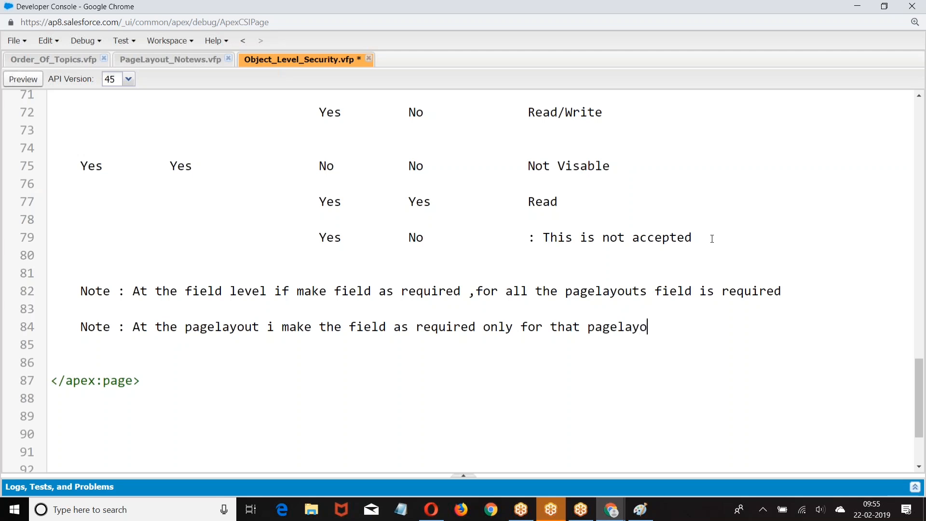
type("ut field is requ")
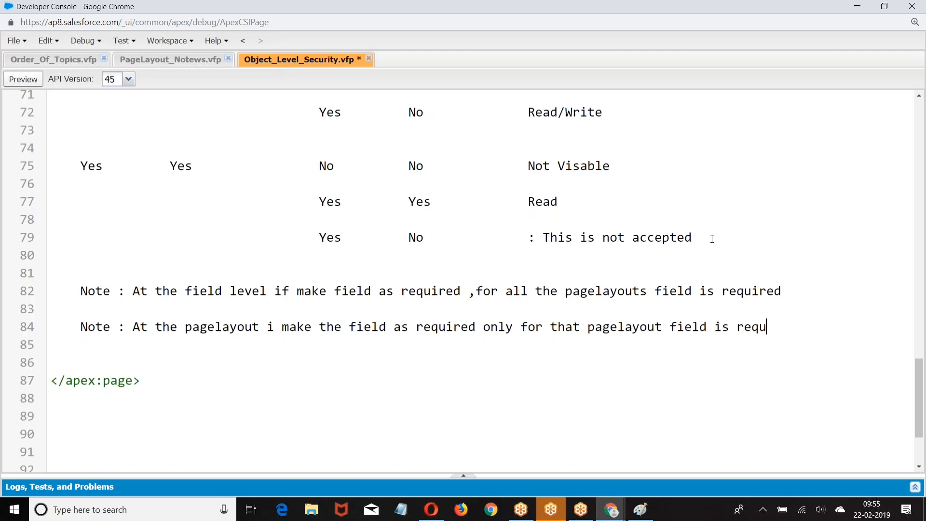
type("r")
key("BackSpace")
type("ired")
Step: Switch to the browser and open the Application object's Custom Fields & Relationships list from the New Application page
scroll(712, 239, "up", 1)
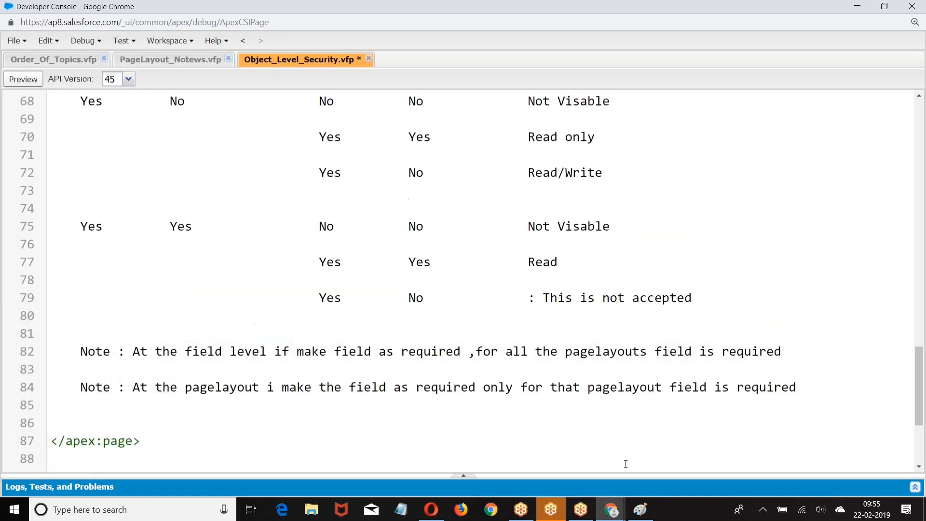
left_click(611, 510)
left_click(557, 468)
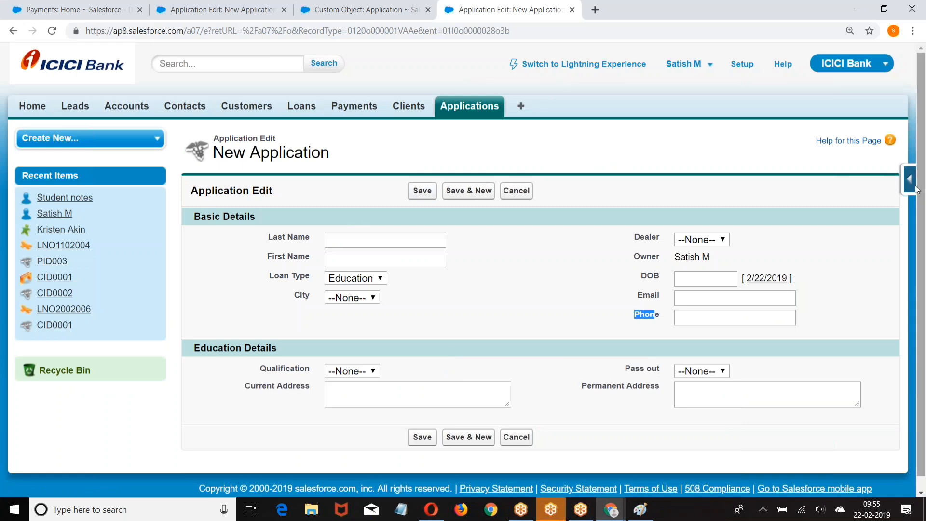
mouse_move(917, 181)
left_click(782, 205)
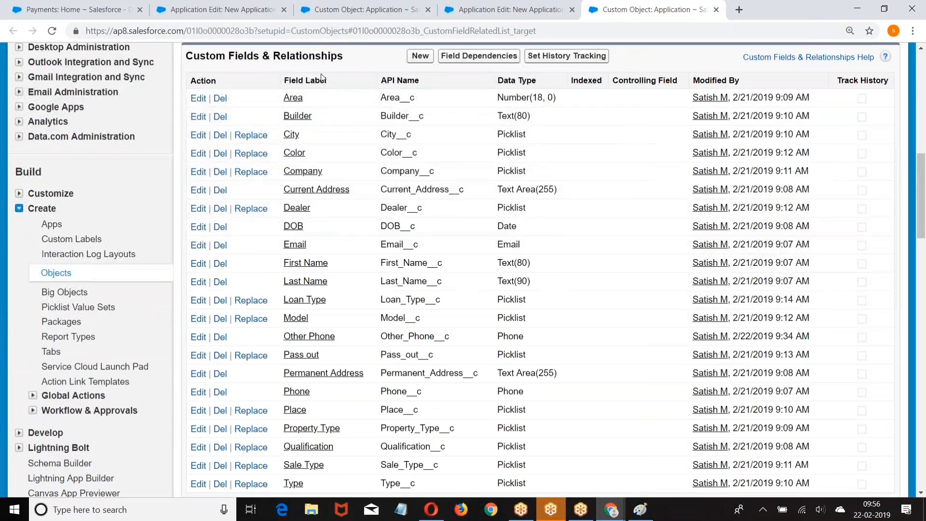
Step: Start a new custom field on Application with the Text data type and proceed to its details
left_click(420, 56)
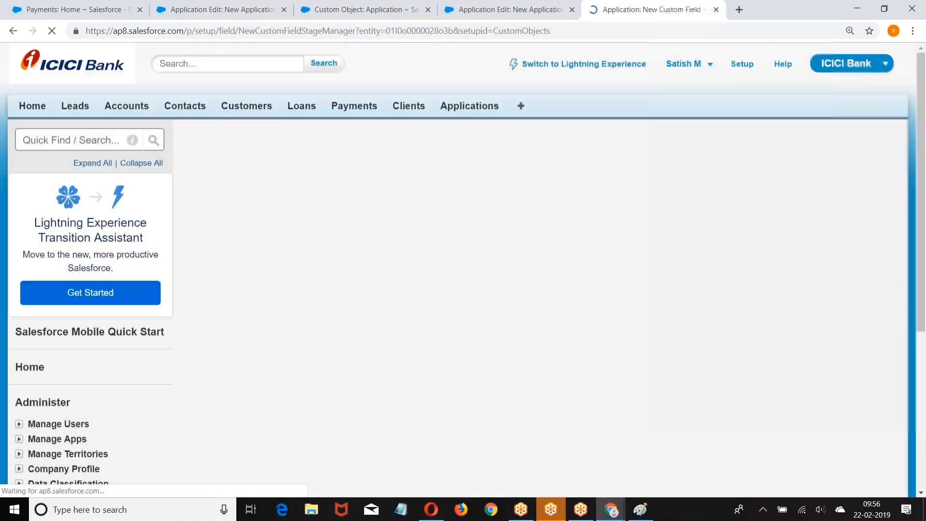
scroll(381, 179, "down", 12)
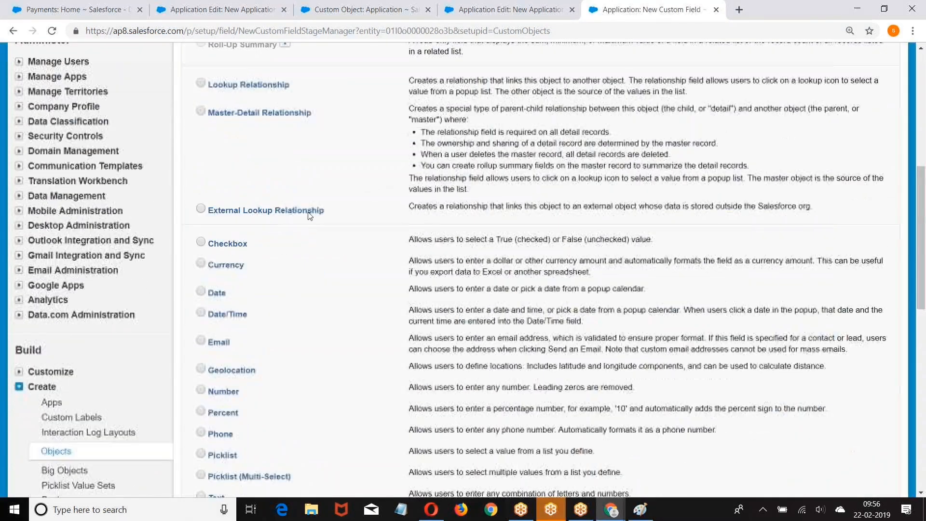
left_click(200, 316)
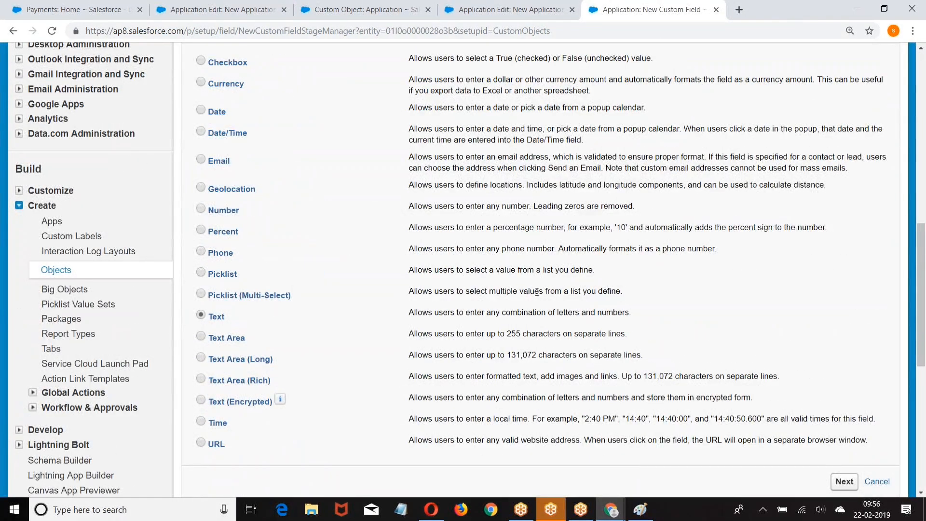
scroll(399, 303, "down", 3)
left_click(843, 361)
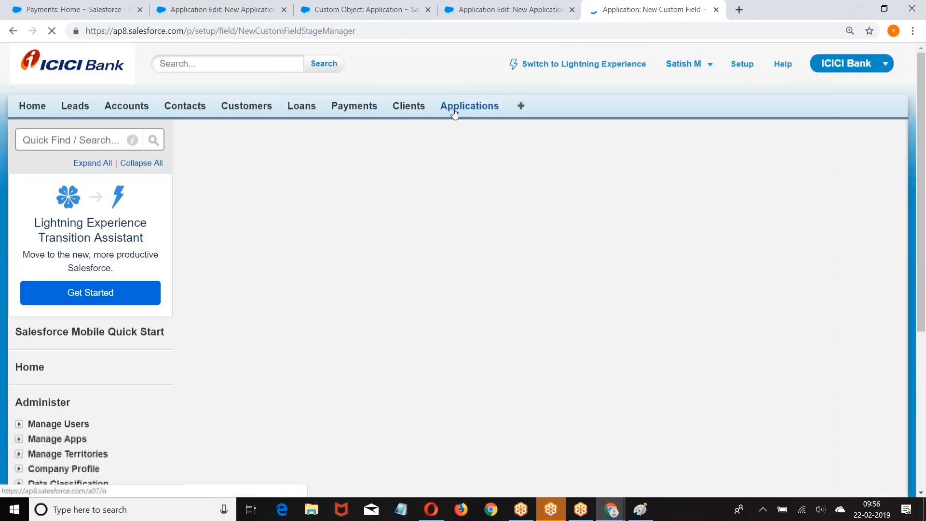
Step: Try the option that always requires a value in the new text field, and cancel the field's creation
scroll(338, 217, "down", 4)
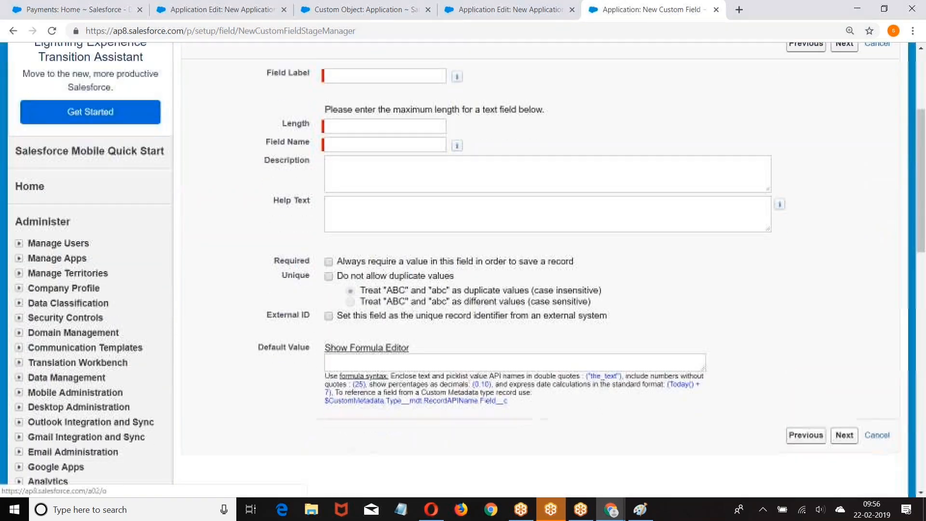
left_click(329, 262)
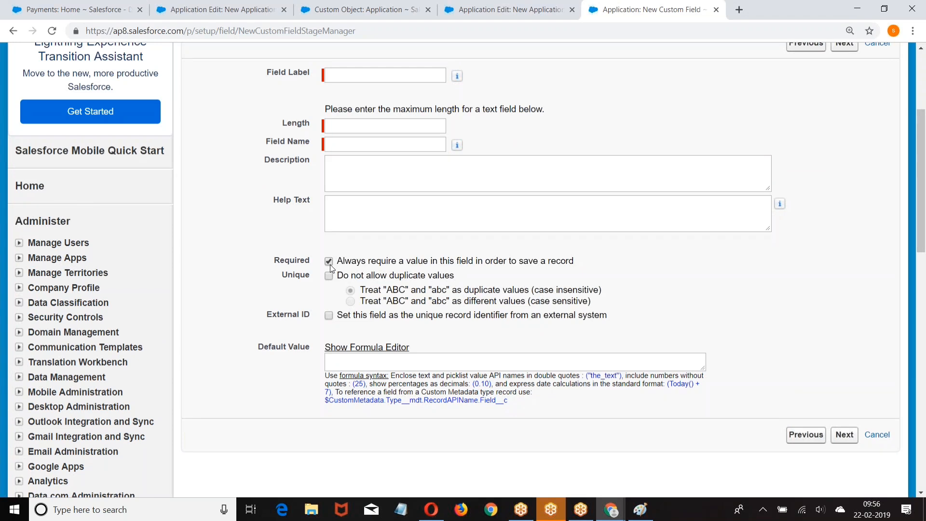
left_click(330, 265)
left_click(329, 261)
scroll(585, 220, "up", 4)
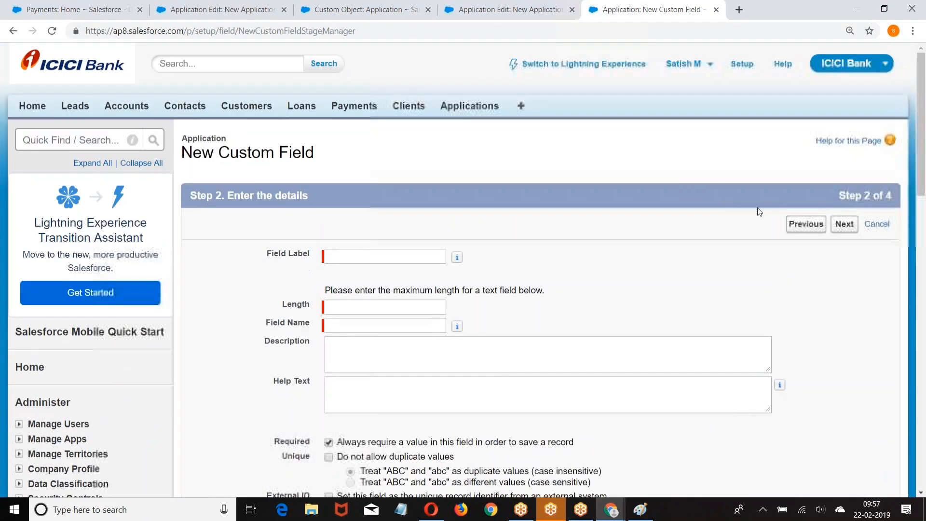
left_click(877, 224)
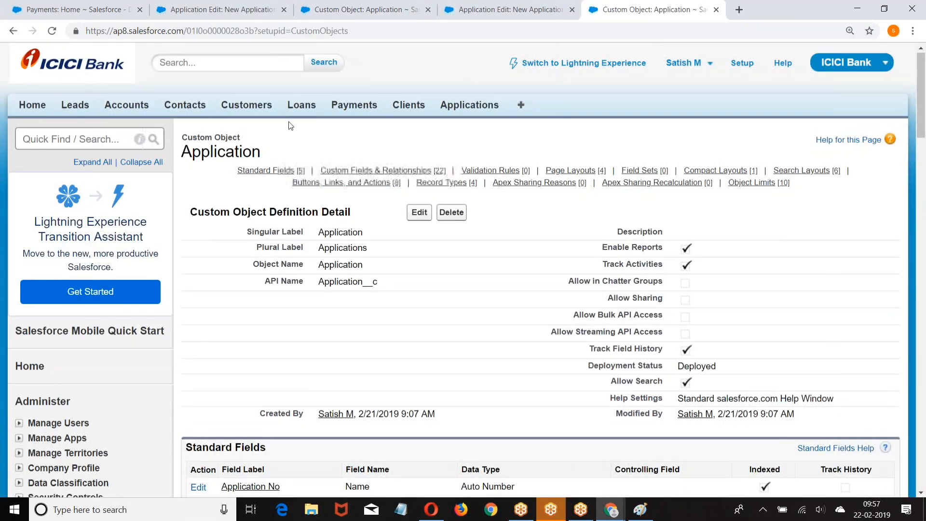
Step: Open the Field Accessibility page from the Security Controls in Setup
scroll(290, 126, "down", 3)
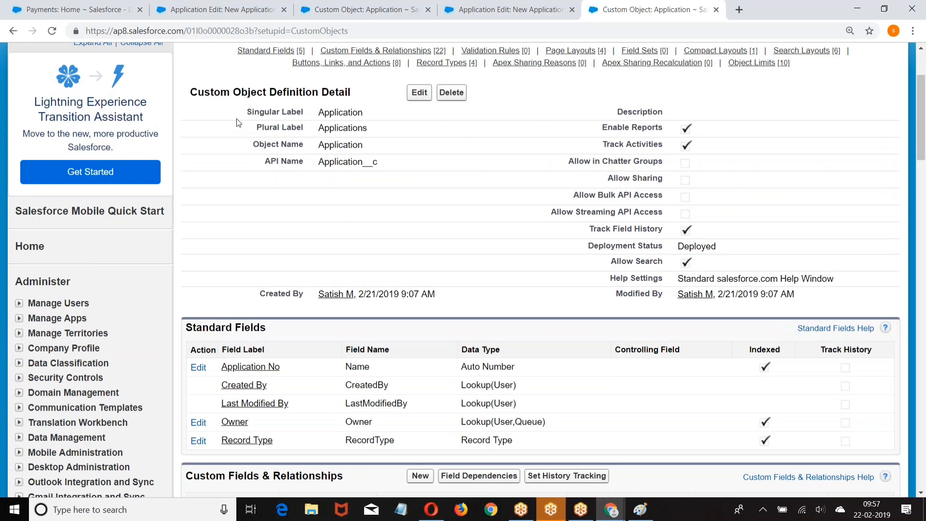
scroll(231, 155, "down", 4)
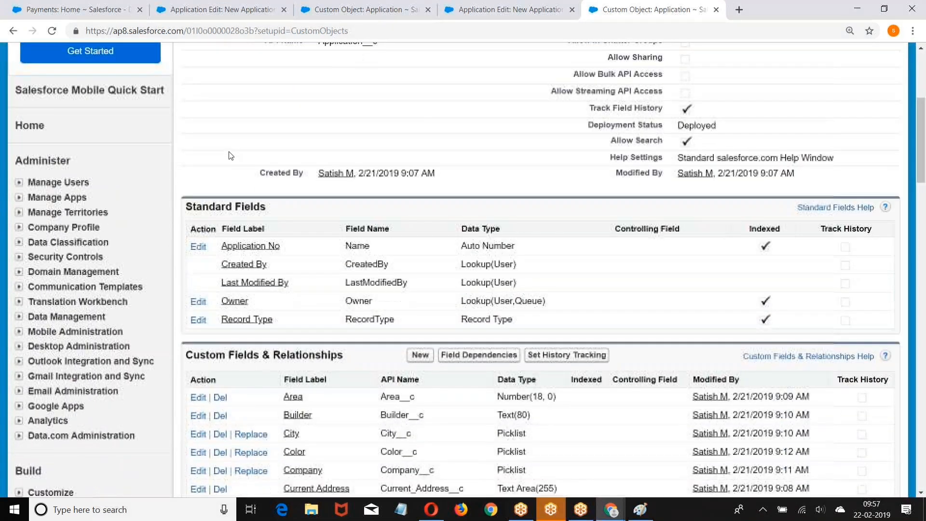
scroll(231, 155, "down", 6)
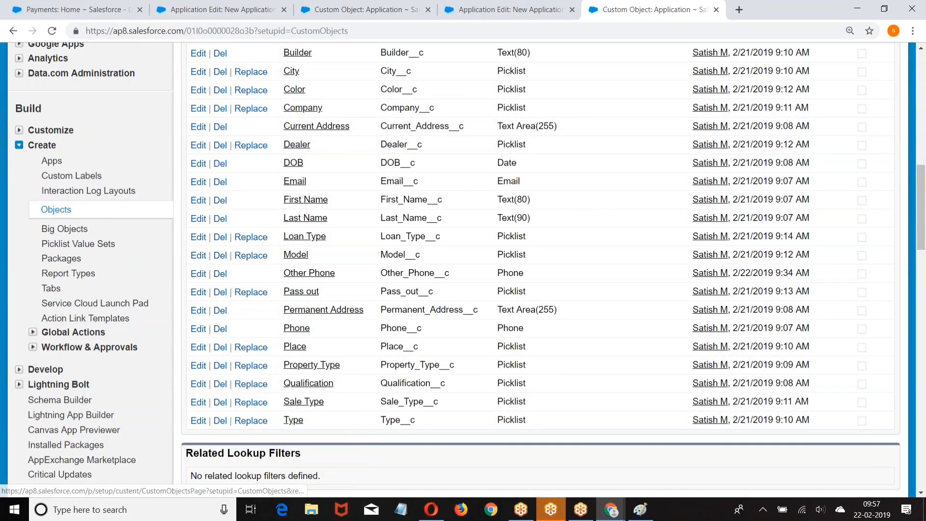
left_click(29, 145)
scroll(133, 148, "up", 7)
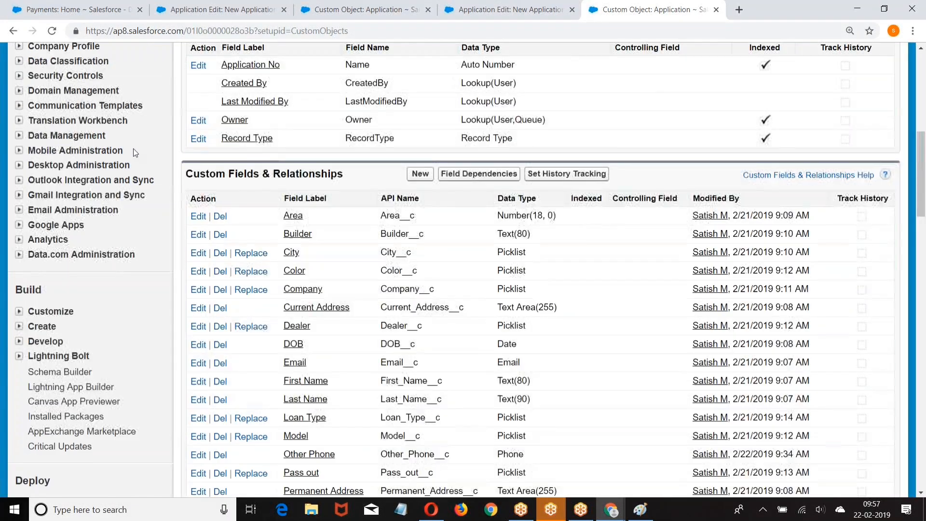
scroll(133, 150, "down", 2)
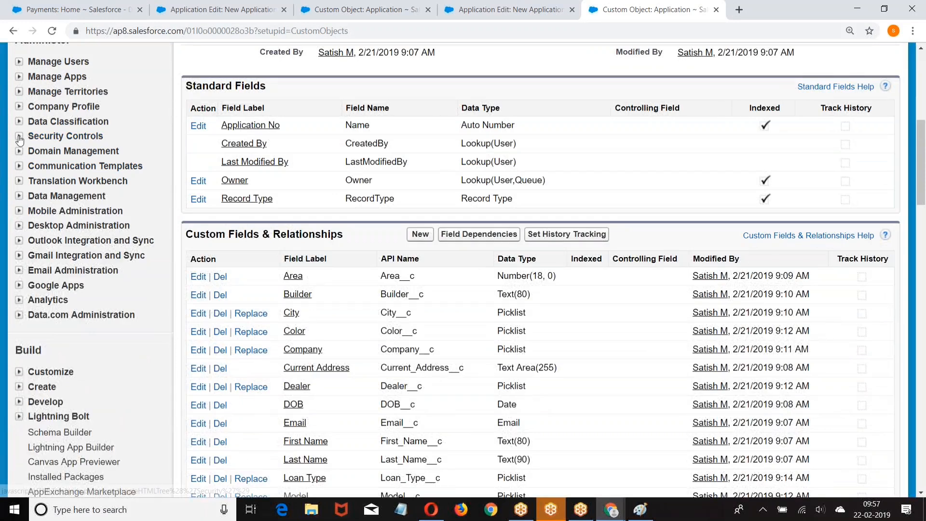
left_click(19, 137)
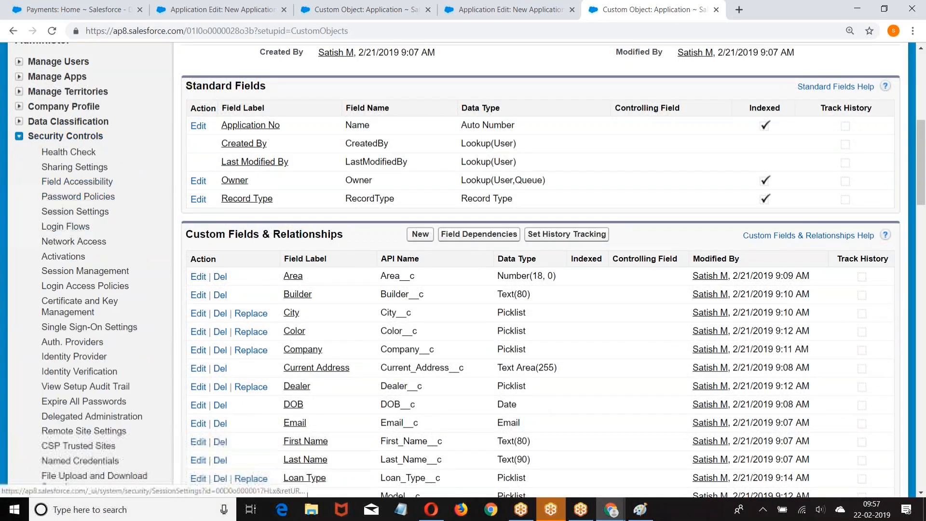
left_click(65, 183)
Step: View field accessibility for the Coaching record type by fields, choosing the Coach field
scroll(338, 193, "down", 2)
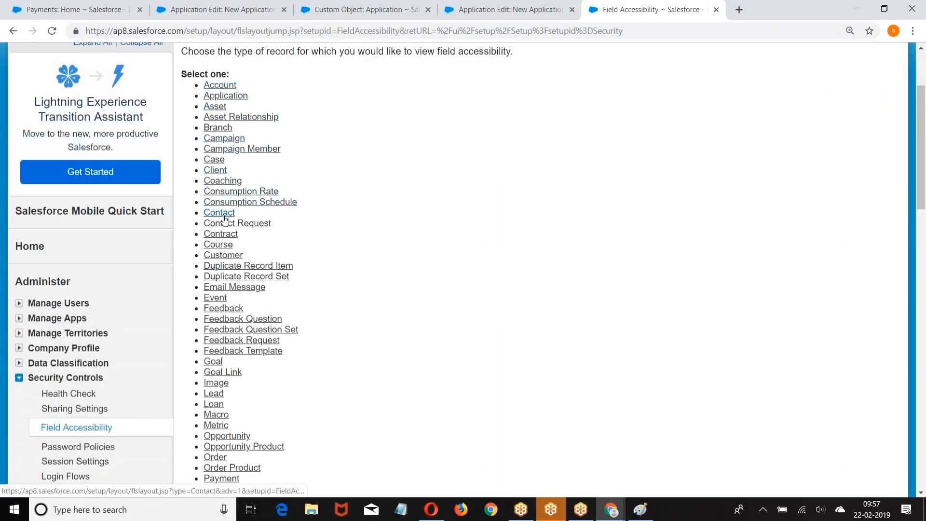
left_click(216, 181)
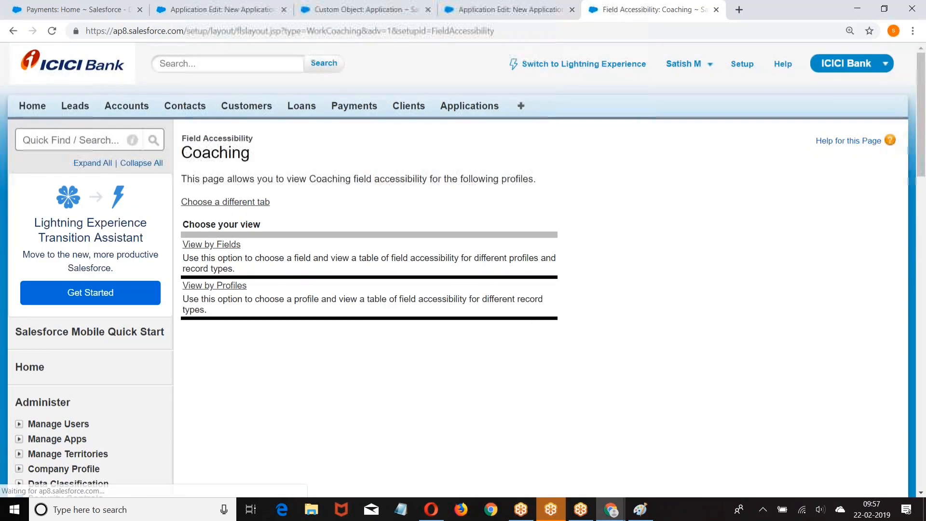
left_click(203, 246)
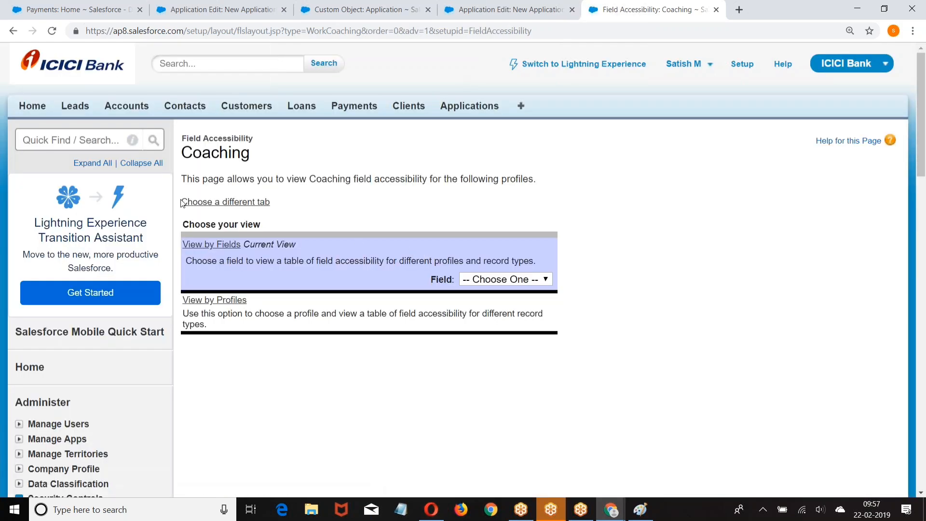
left_click(505, 279)
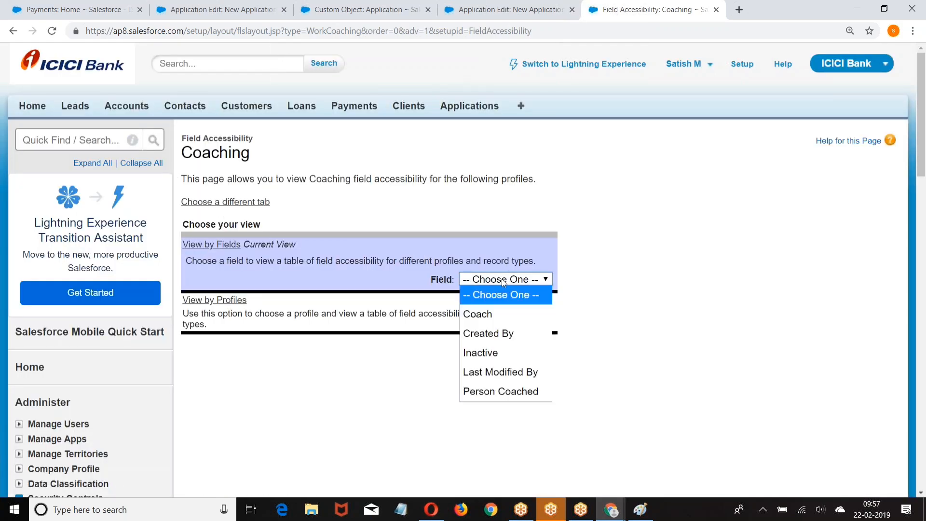
left_click(479, 314)
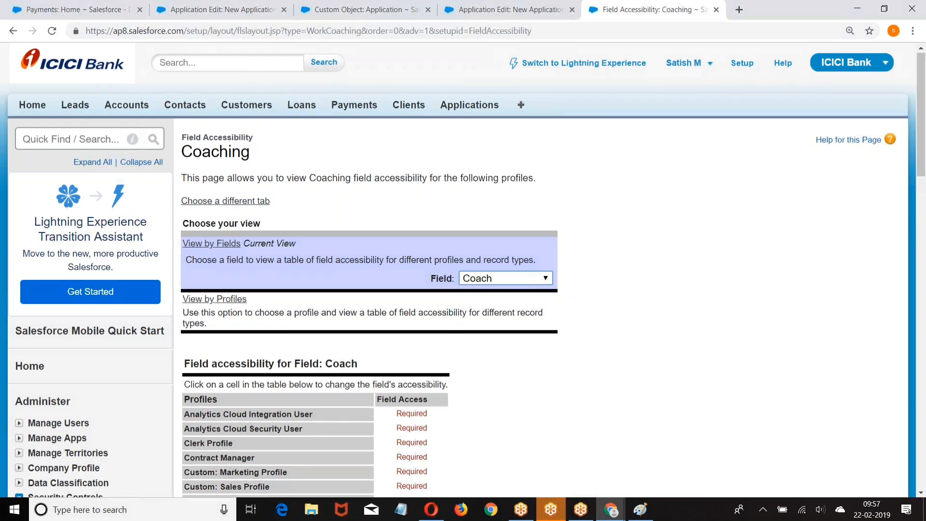
Step: Open the Coach field's access settings for the Analytics Cloud Security User profile and examine its field-level security and page layout settings
scroll(420, 270, "down", 4)
left_click(413, 252)
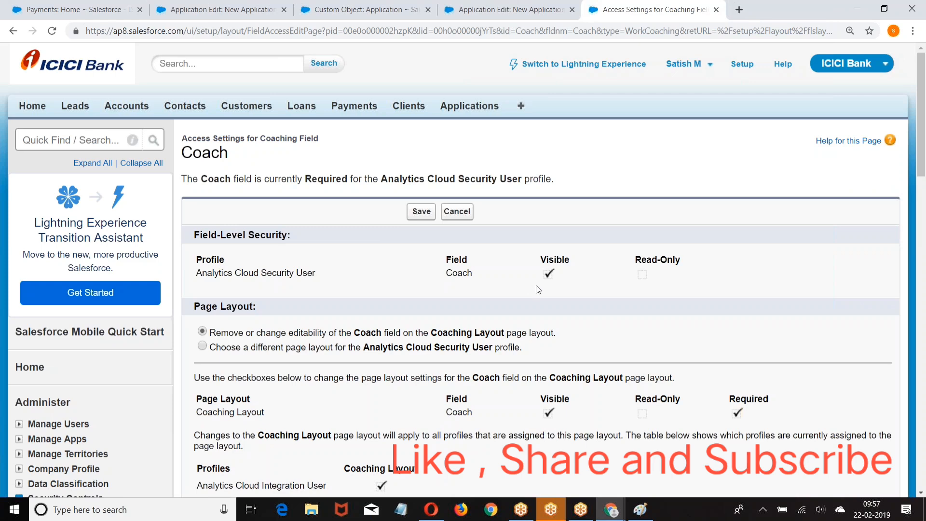
scroll(520, 257, "down", 1)
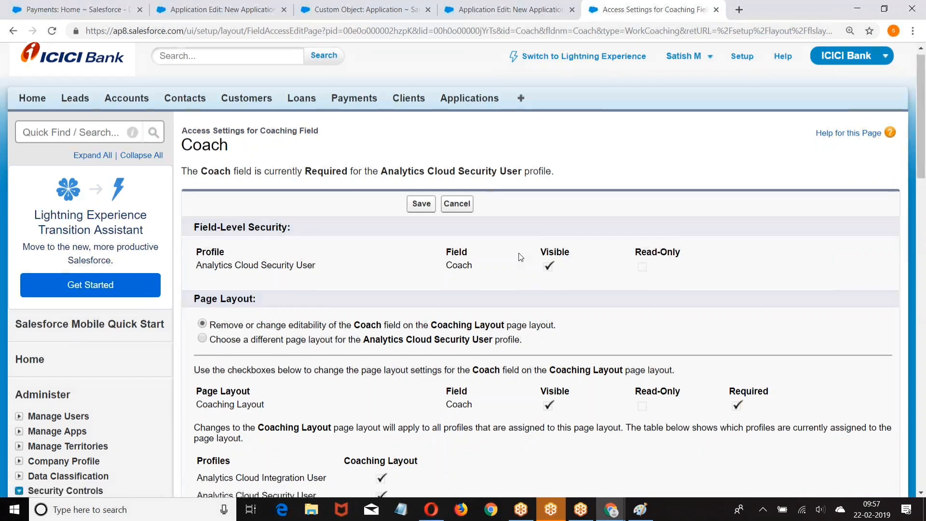
scroll(520, 257, "down", 1)
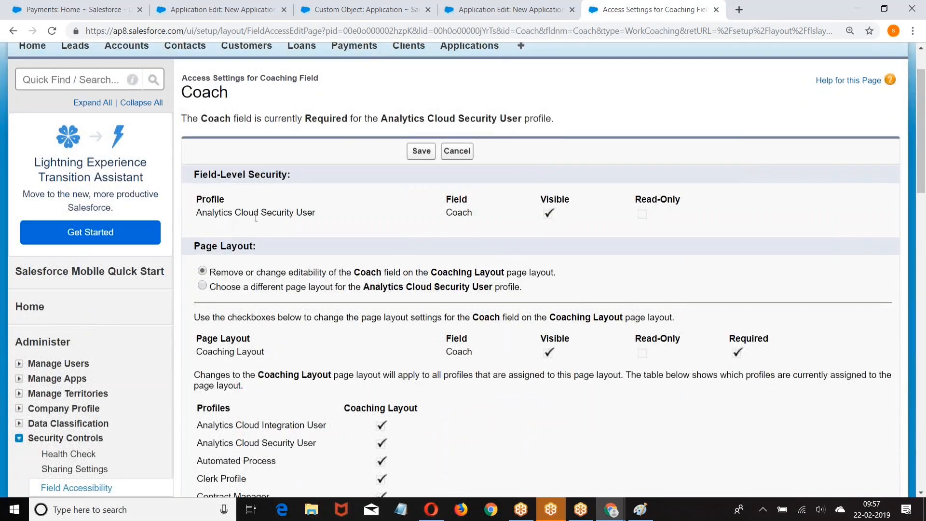
scroll(488, 231, "down", 2)
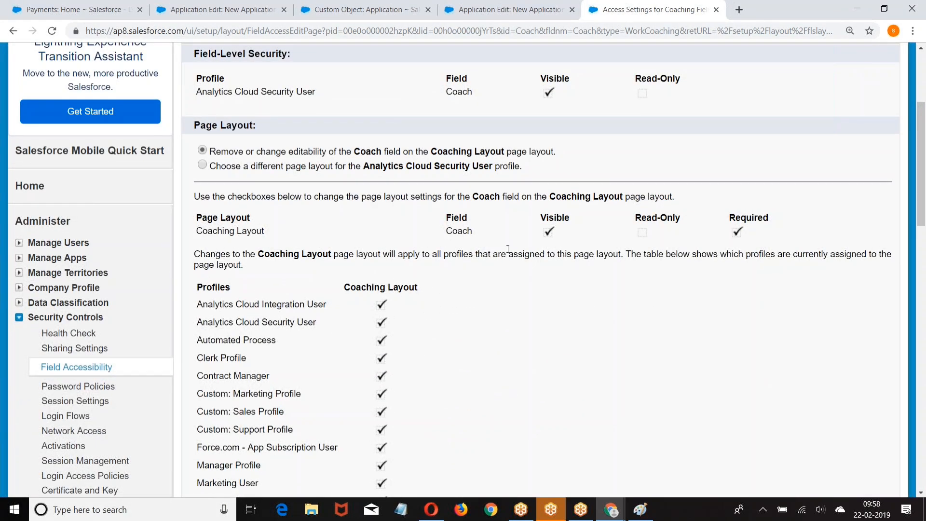
left_click_drag(197, 215, 251, 217)
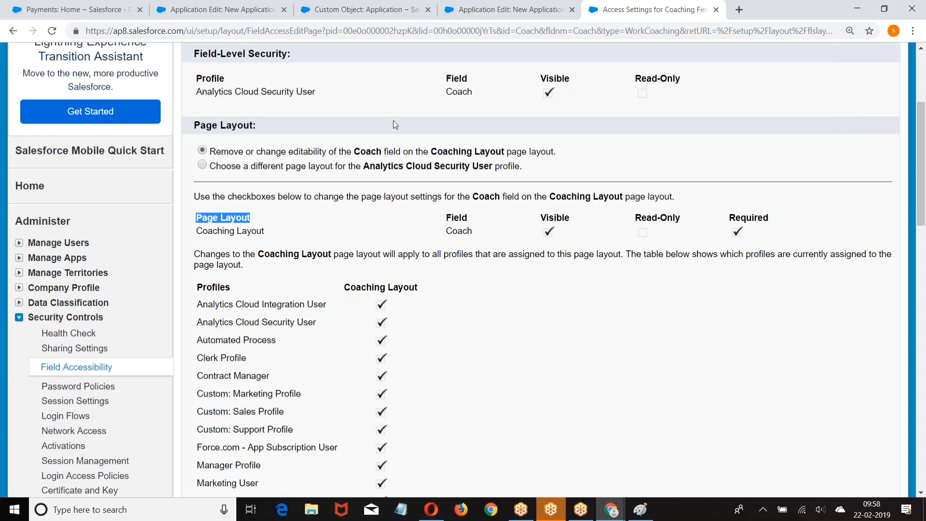
double_click(456, 78)
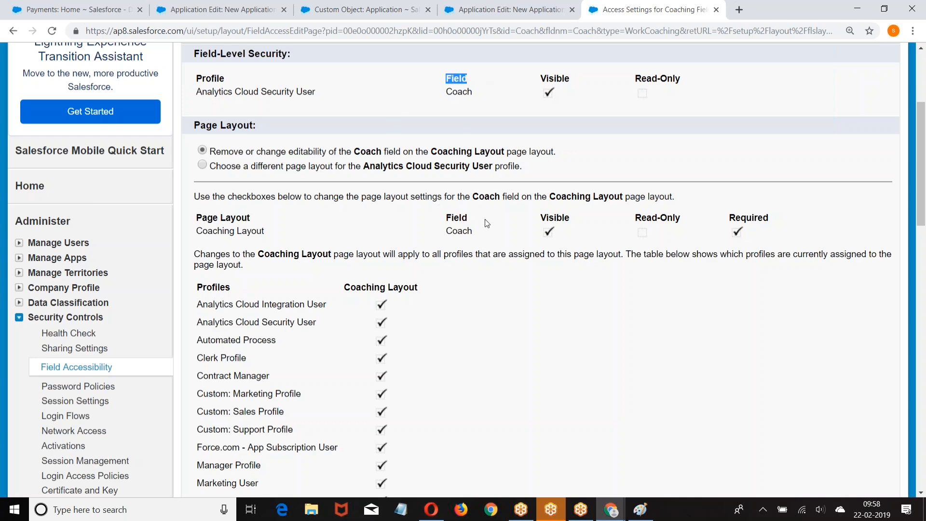
scroll(214, 103, "up", 3)
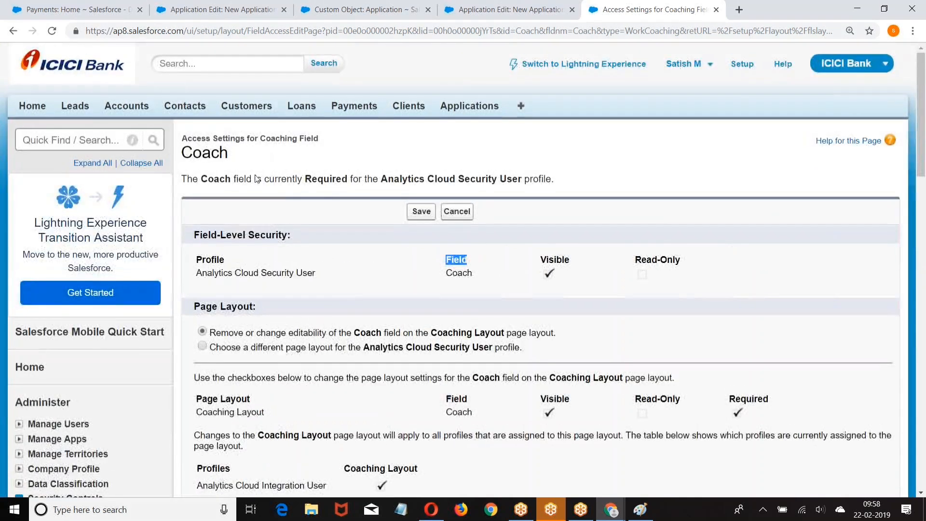
scroll(273, 237, "down", 2)
Step: View Application's field accessibility for First Name and open its access settings for the Analytics Cloud Integration User profile and Education record type
left_click(77, 427)
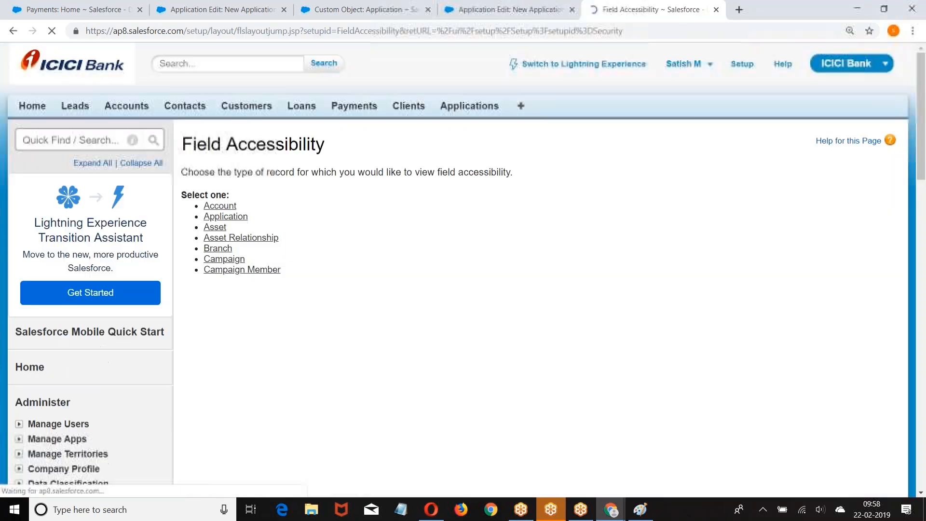
left_click(225, 217)
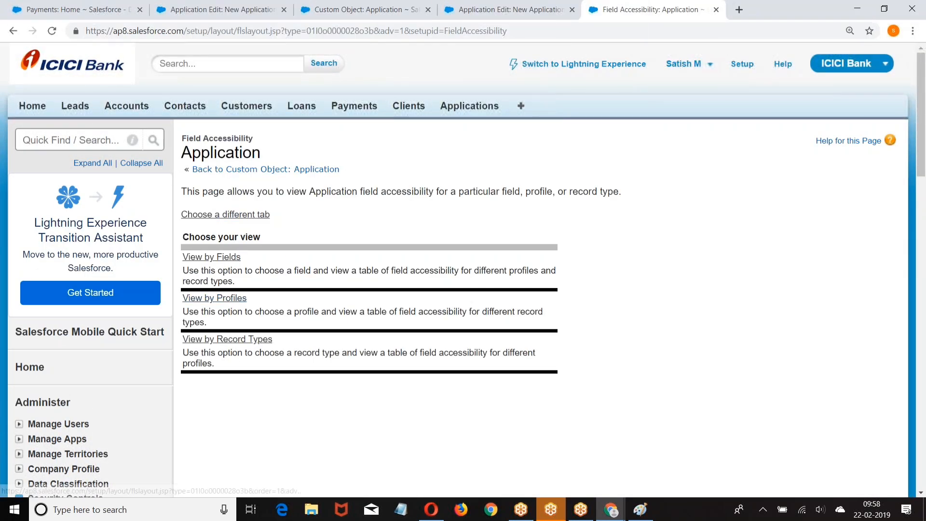
left_click(211, 257)
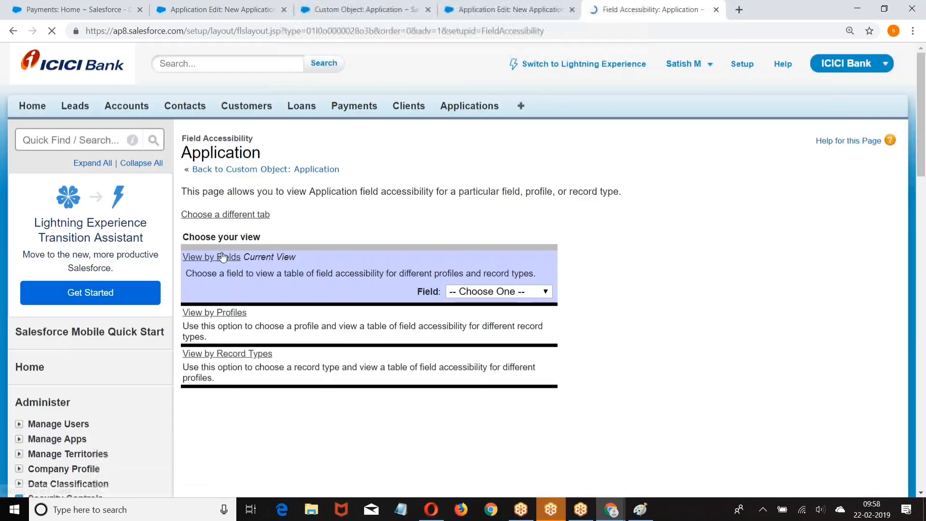
left_click(516, 290)
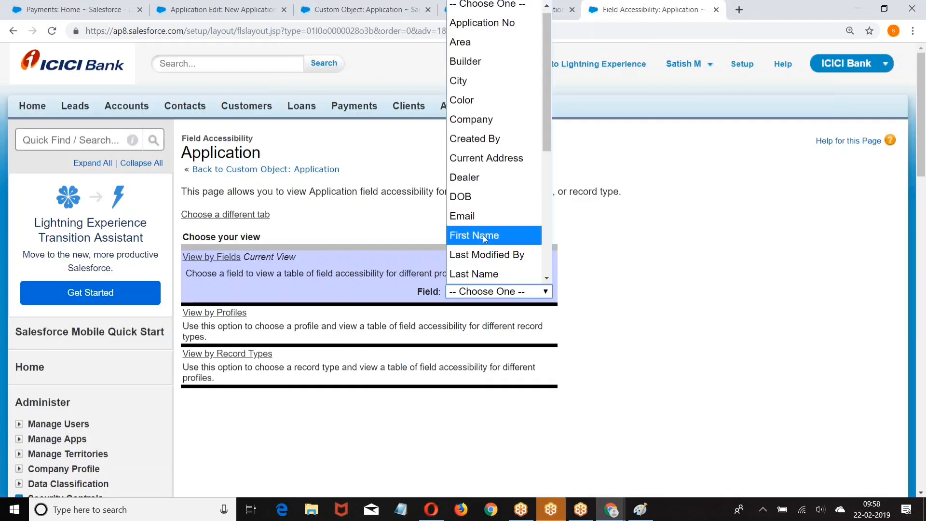
left_click(480, 236)
scroll(481, 236, "down", 5)
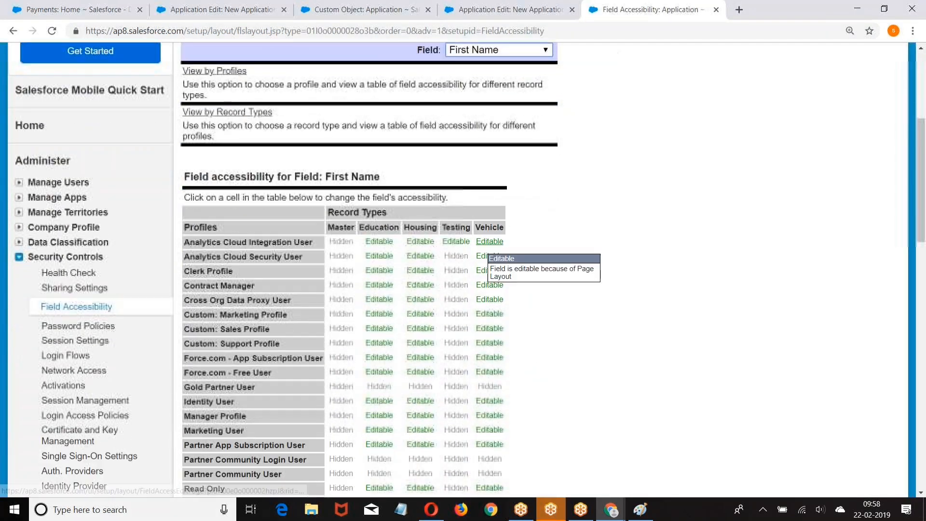
left_click(380, 242)
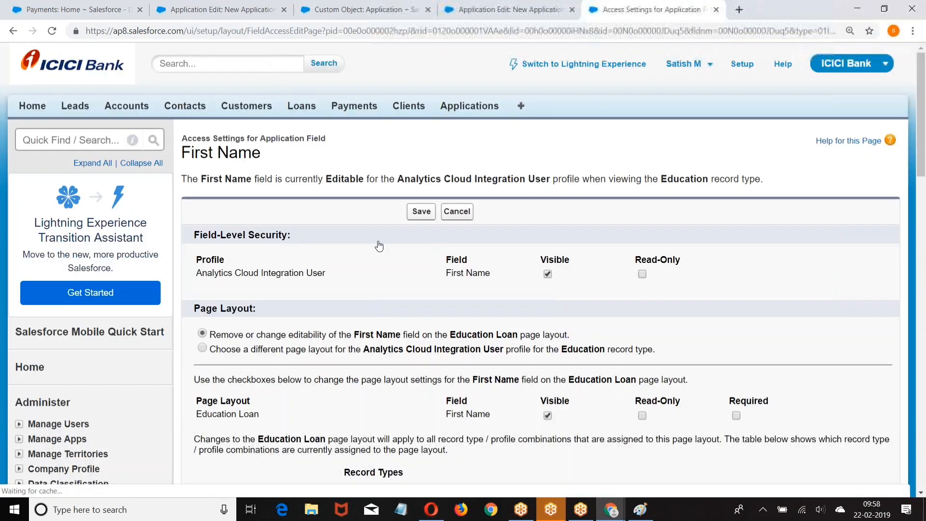
Step: Toggle the Visible, Read-Only and Required settings for First Name on the Education Loan page layout
scroll(526, 152, "down", 2)
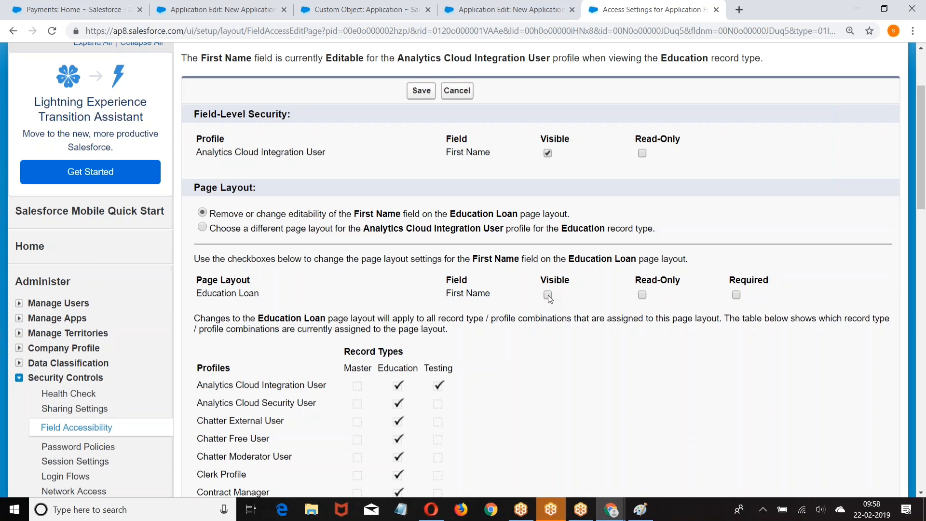
left_click(548, 295)
left_click(643, 295)
left_click(642, 294)
left_click(736, 295)
Step: Switch to Paint and start a blank picture without saving the Education, Housing and Personal diagram
left_click(640, 510)
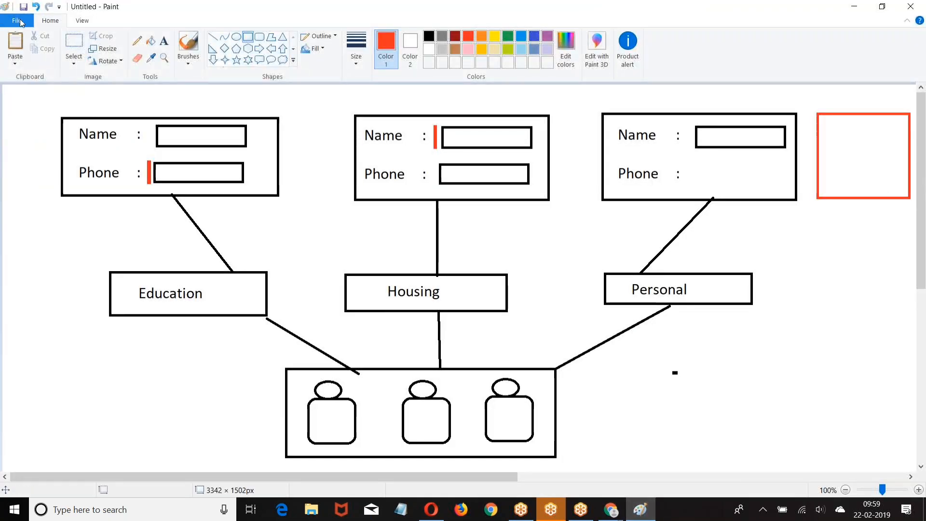
left_click(20, 21)
left_click(22, 38)
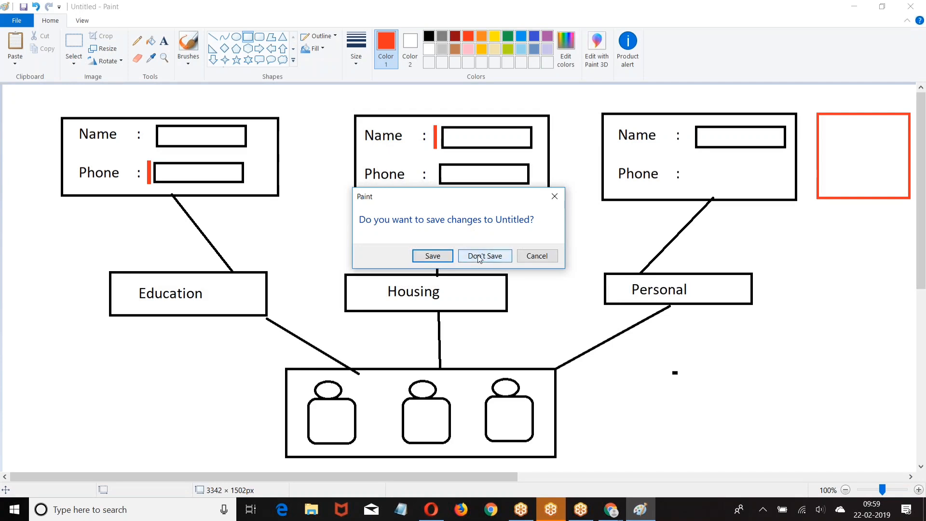
left_click(481, 256)
Step: Add a text block near the canvas's upper-left corner with Name and Phone on separate lines, each followed by a colon
left_click(164, 41)
left_click(38, 123)
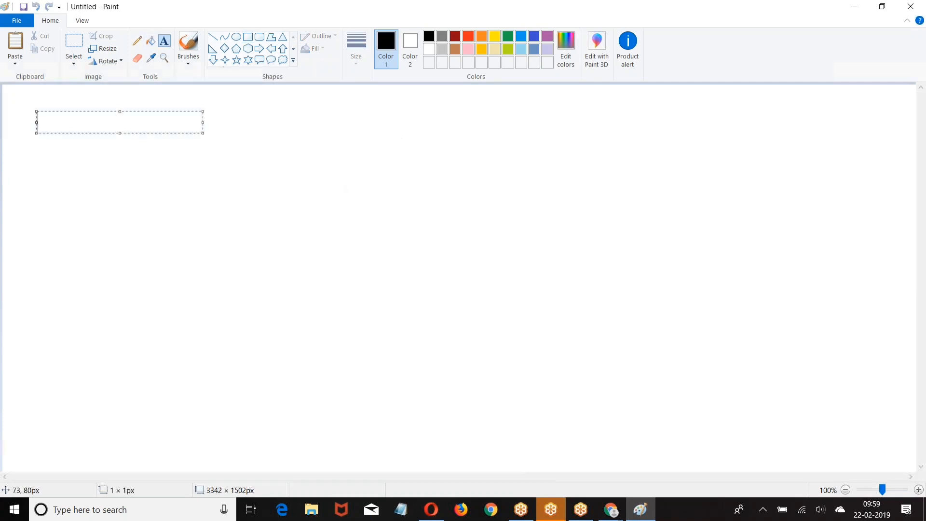
type("Name       :")
key("Return")
key("Return")
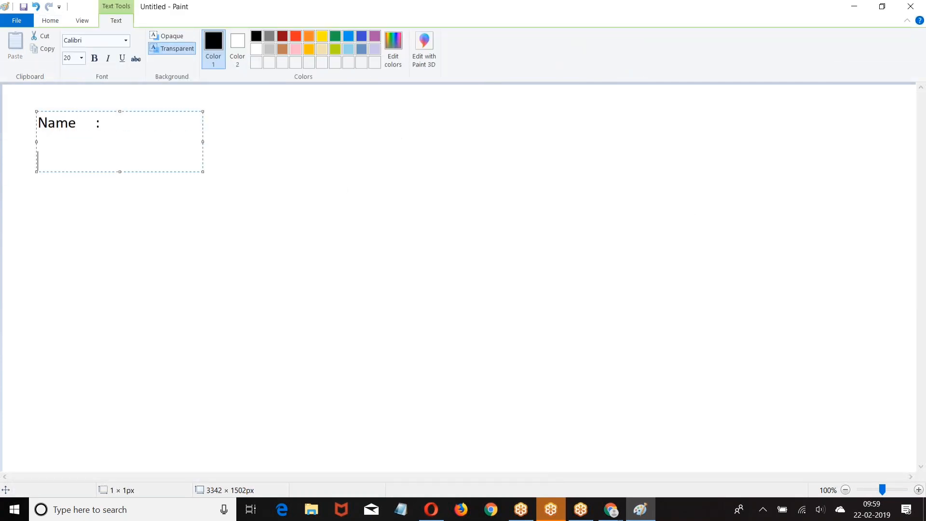
type("Phone")
key("BackSpace")
key("BackSpace")
key("BackSpace")
key("BackSpace")
key("BackSpace")
key("BackSpace")
type("e      :")
key("Return")
key("Return")
Step: Add Age with an aligned colon below Phone and finish the text block
type("Age")
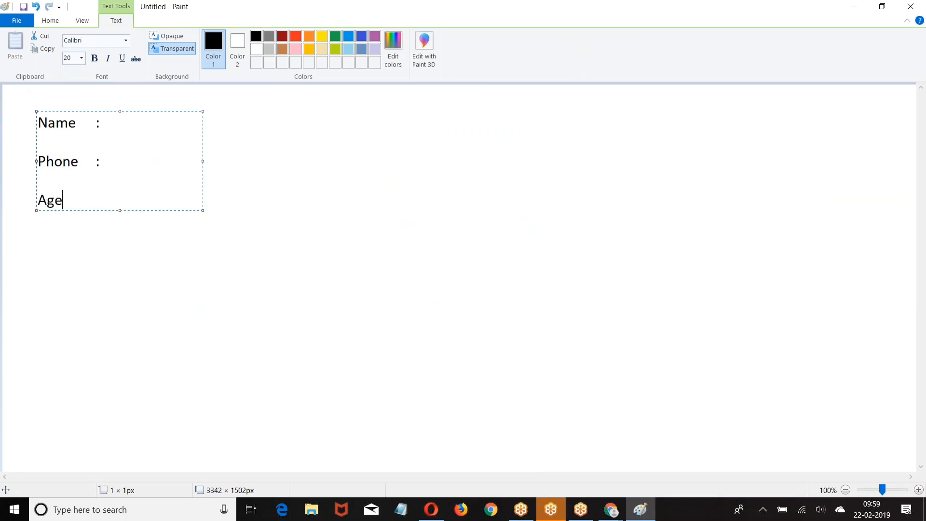
key("BackSpace")
key("BackSpace")
key("BackSpace")
key("BackSpace")
key("BackSpace")
key("BackSpace")
key("BackSpace")
key("BackSpace")
key("BackSpace")
key("BackSpace")
type(":")
left_click(403, 188)
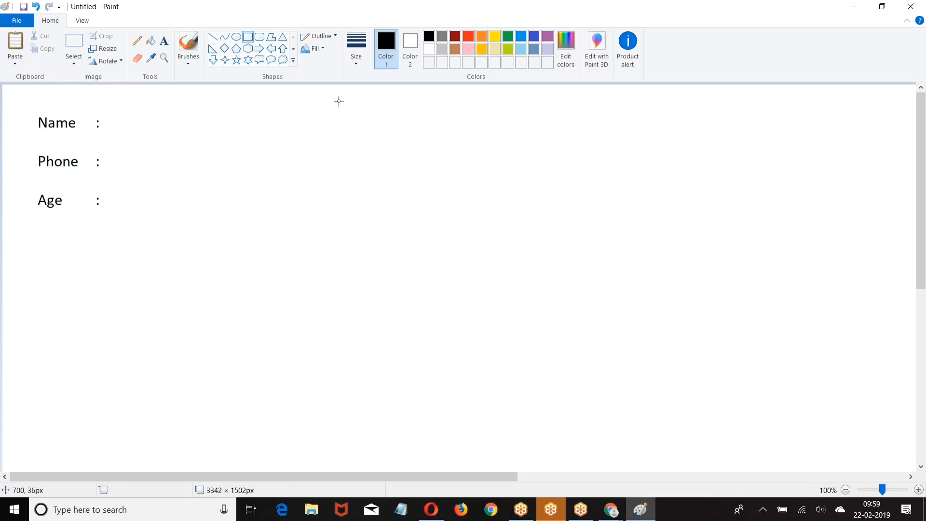
Step: Draw a large rectangle to the right of the labels and start a text block inside it with Name and a colon
left_click_drag(338, 101, 555, 241)
left_click(152, 42)
left_click(164, 40)
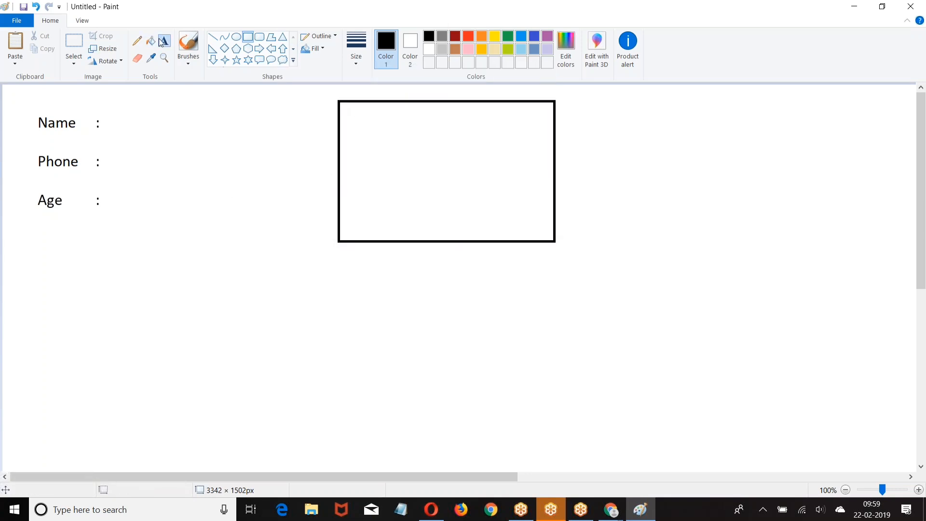
left_click(353, 110)
type("Name")
key("Tab")
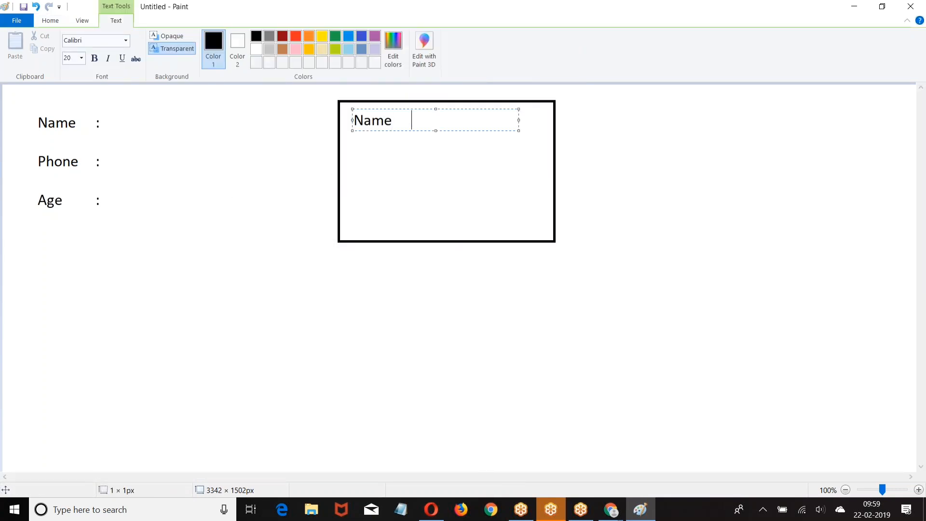
type(":")
key("Return")
key("Return")
Step: Add Phone and Age, each followed by a colon, below Name inside the rectangle
type("Phone")
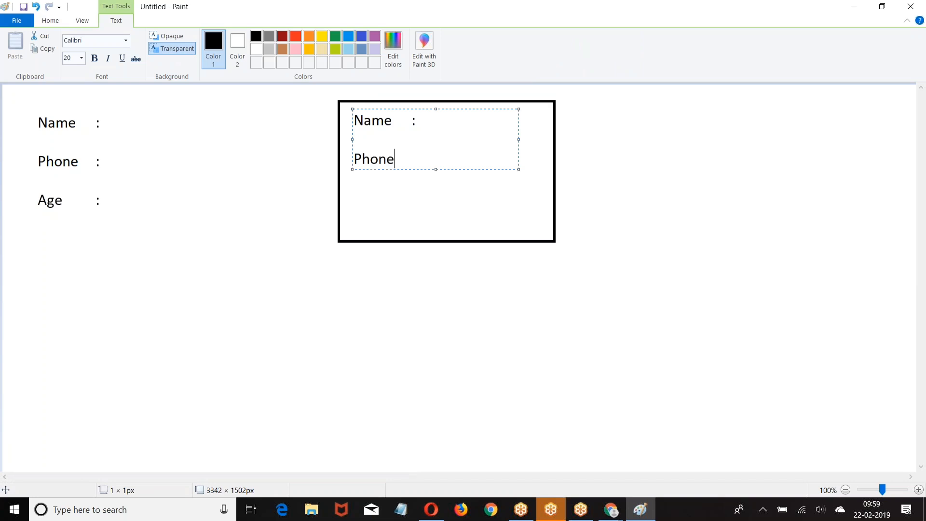
key("Tab")
type(":")
key("Return")
key("Return")
type("Age")
key("Tab")
type(":")
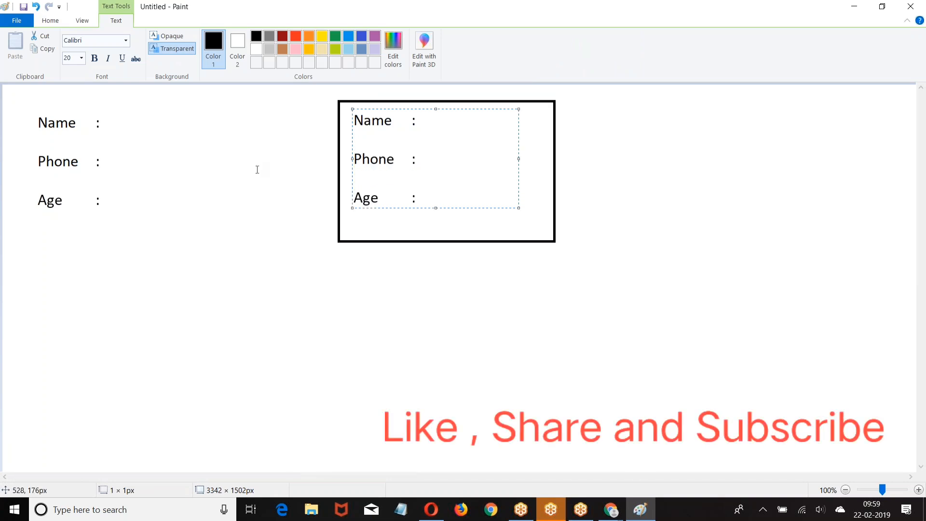
left_click(258, 169)
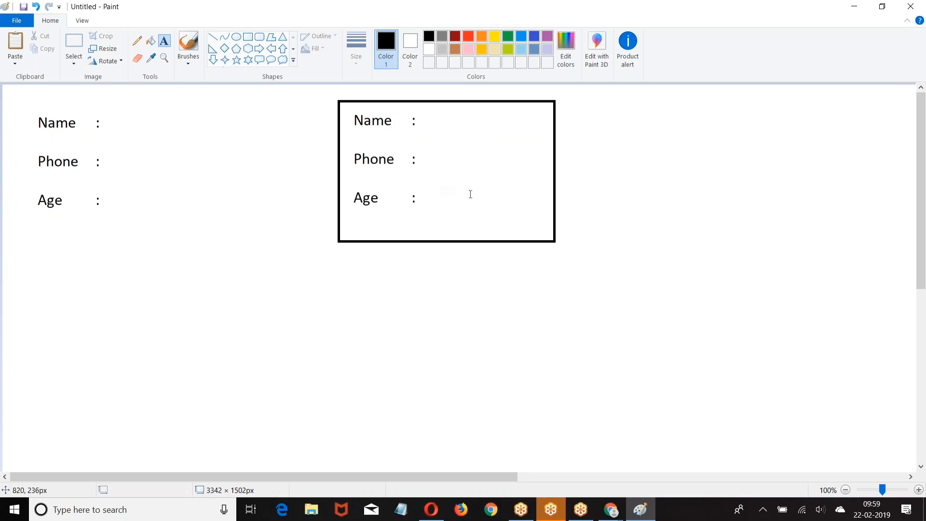
Step: Draw input boxes beside Name and Phone inside the rectangle, making the Phone box about 211 × 45 px
left_click(248, 37)
left_click_drag(420, 109, 526, 131)
left_click_drag(421, 149, 523, 172)
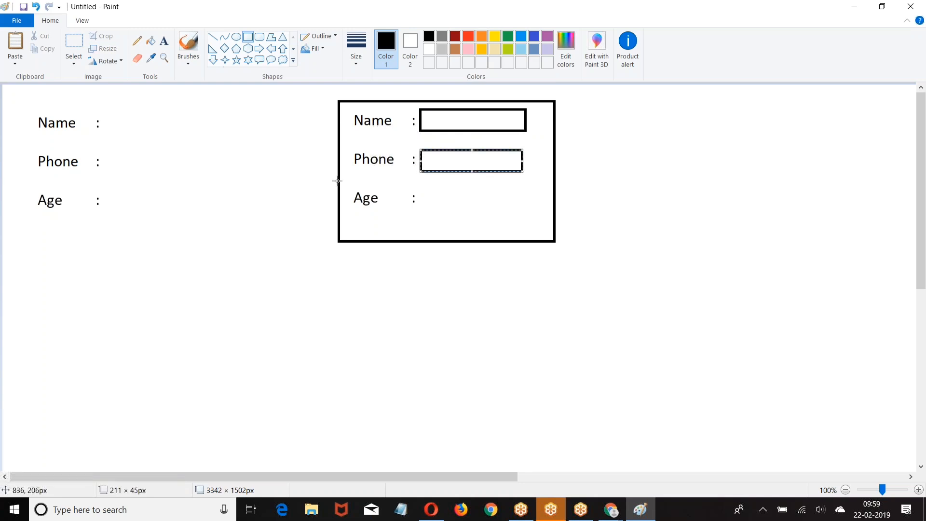
left_click(285, 163)
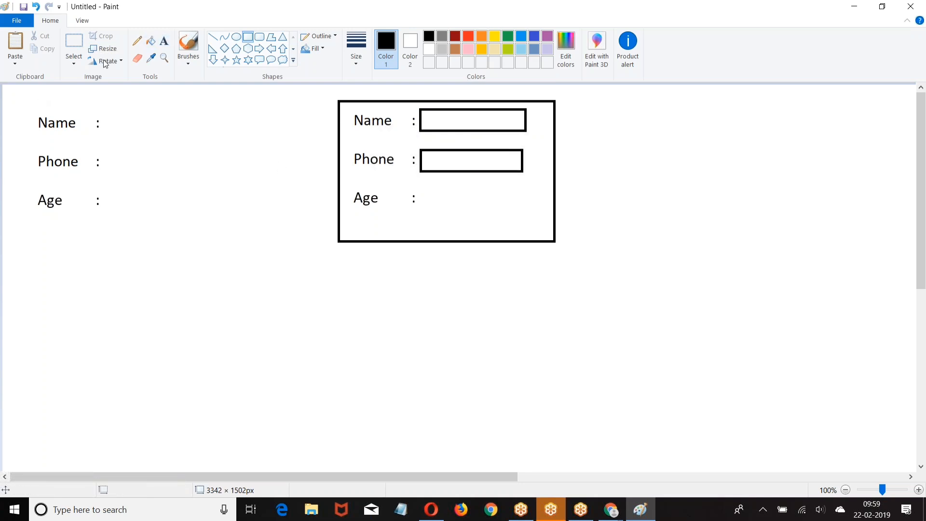
Step: Frame the unboxed Name, Phone and Age labels with a rectangle and draw an upward block arrow beneath it
left_click_drag(33, 103, 175, 222)
left_click(141, 275)
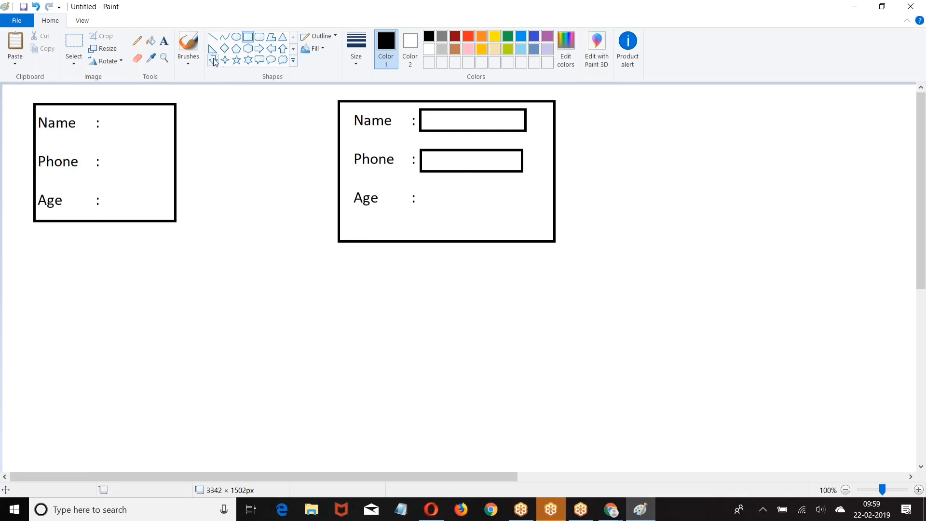
left_click(282, 49)
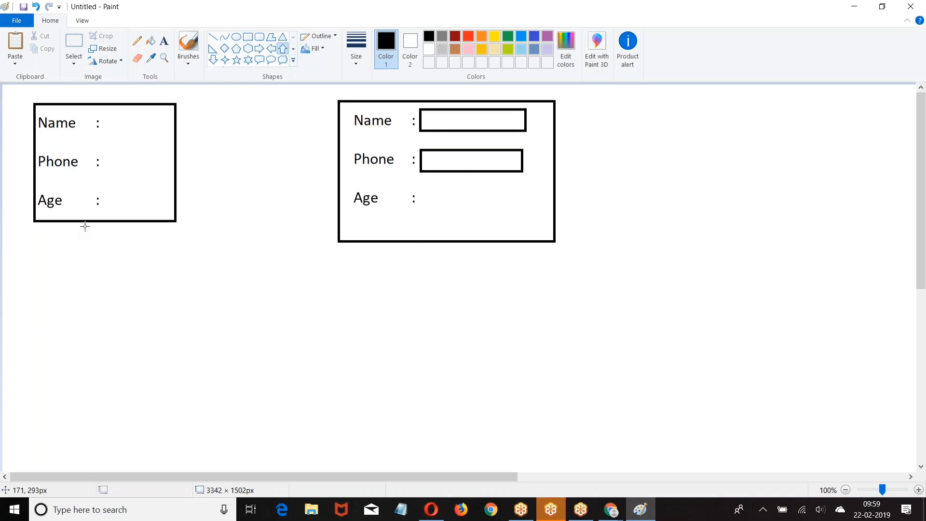
left_click_drag(77, 221, 141, 271)
left_click(180, 88)
Step: Write Program below the arrow and enter 30 as the Age value in the right-hand form
left_click(164, 40)
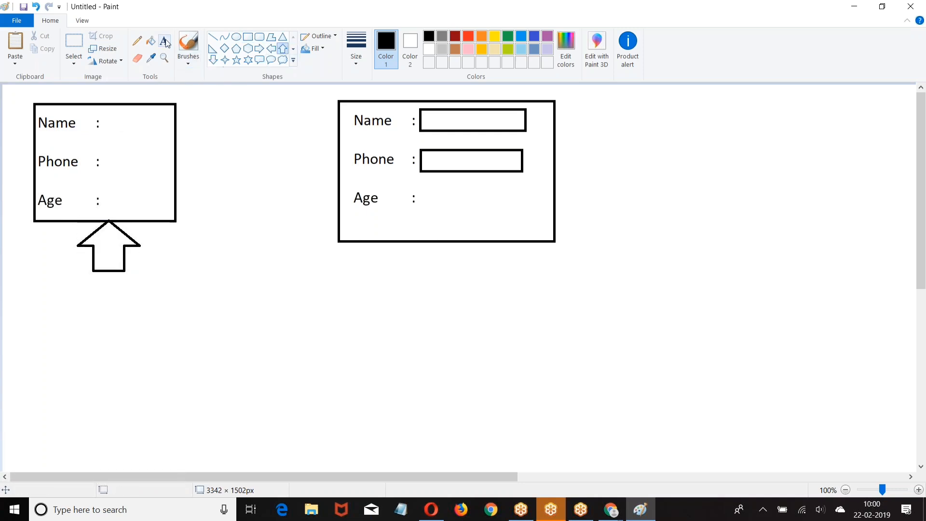
left_click(62, 296)
type("Pr")
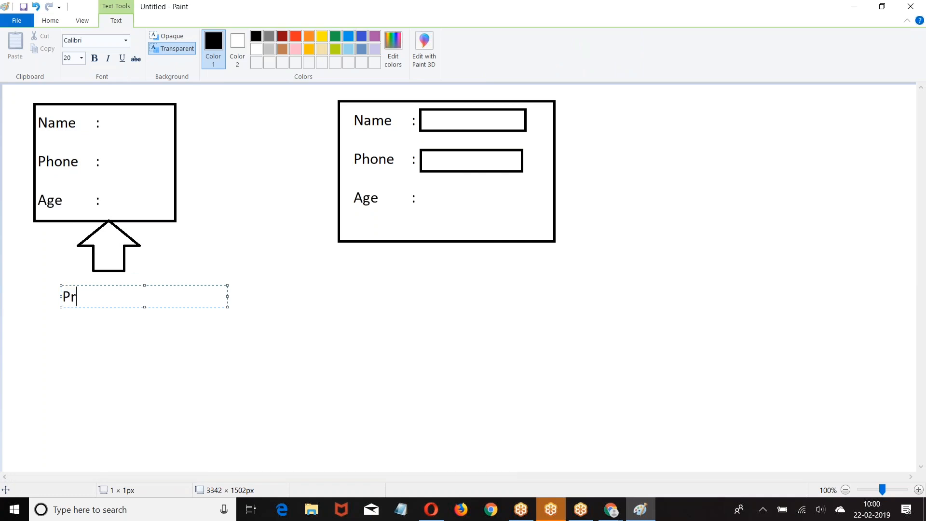
type("ogram")
left_click(426, 200)
type("30")
left_click(182, 370)
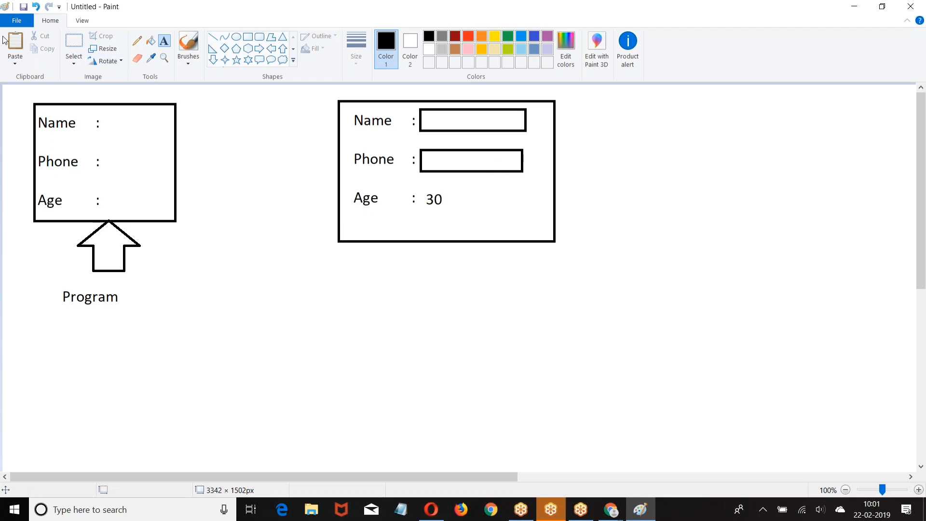
Step: Start another blank picture, discarding the two-form Program diagram
left_click(19, 21)
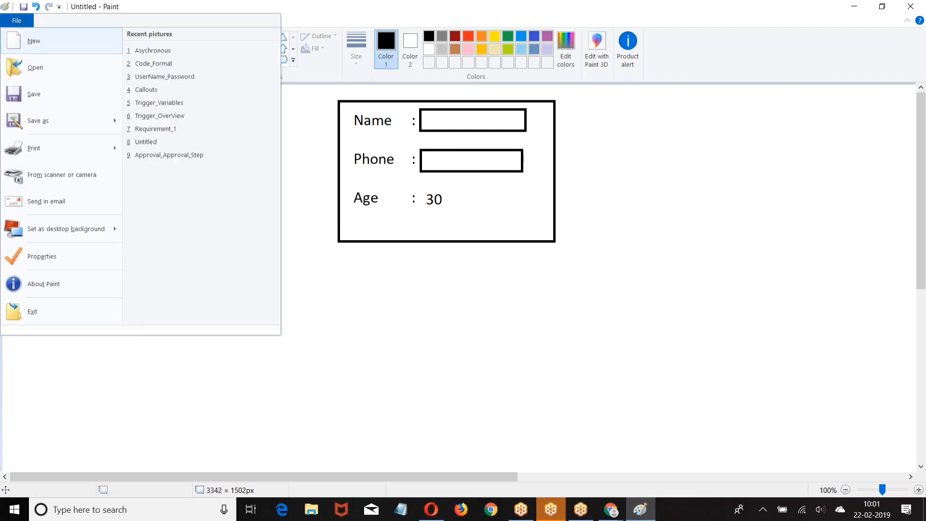
left_click(33, 38)
left_click(485, 256)
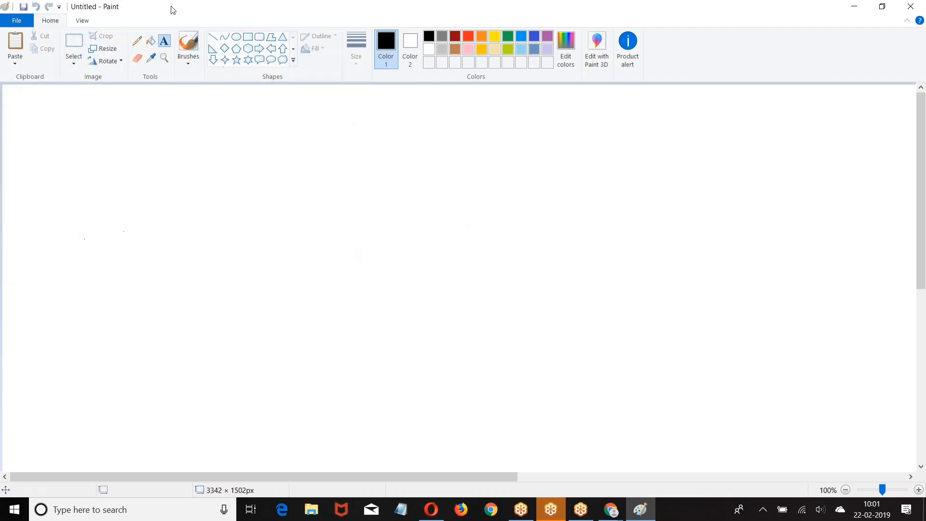
Step: Draw three large rectangles side by side along the canvas's upper edge, the first about 515 × 291 px and the third about 547 × 281 px
left_click(247, 37)
left_click_drag(156, 95, 405, 236)
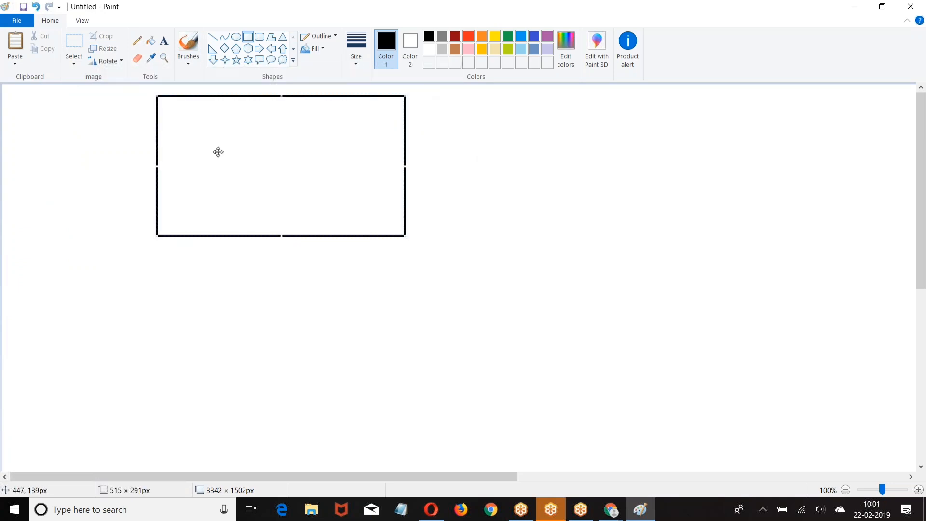
left_click_drag(216, 151, 69, 142)
left_click_drag(309, 91, 549, 226)
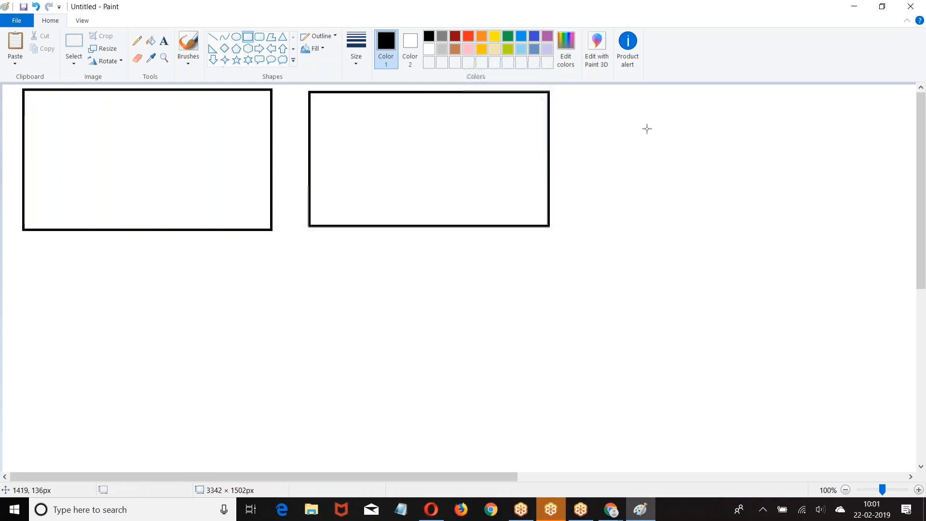
left_click(569, 90)
left_click_drag(570, 91, 834, 227)
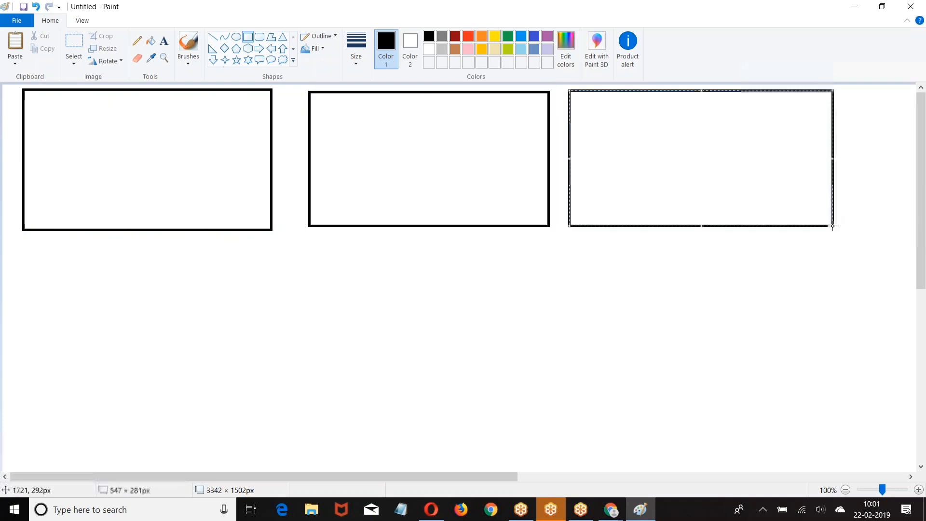
Step: Start a text block in the first rectangle with Name and Phone on separate lines, each followed by a colon
left_click(164, 41)
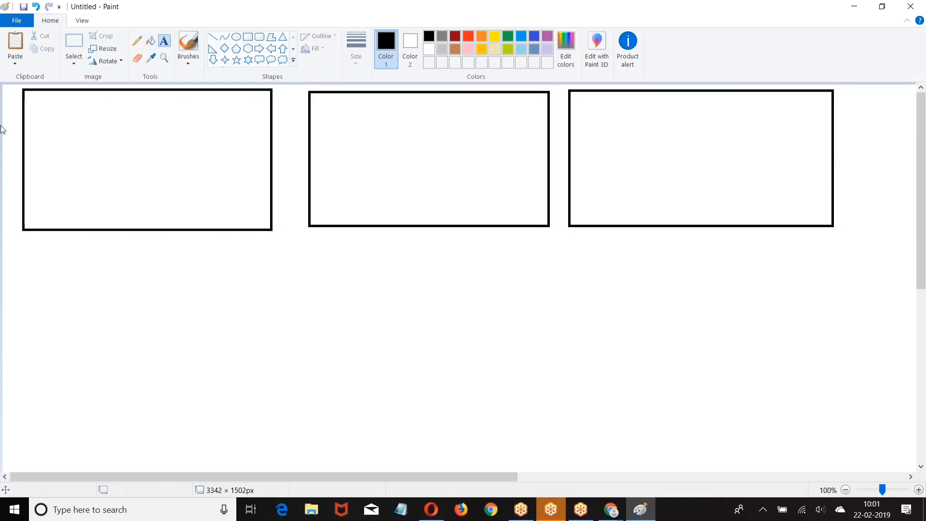
left_click(30, 93)
type("Name      :")
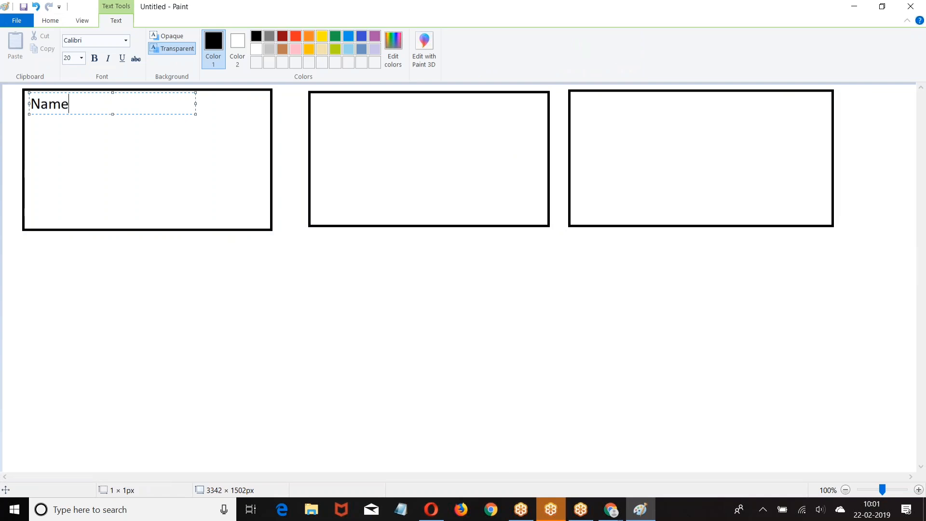
key("Return")
key("Return")
type("Phone     :")
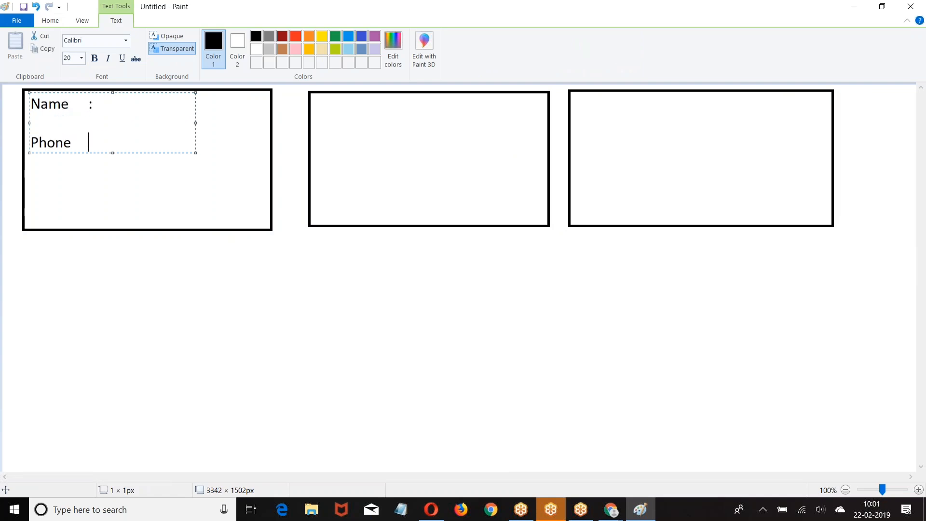
key("Return")
key("Return")
Step: Add Age and Salary, each followed by a colon, below Phone in the first rectangle
type("Age          :")
key("Return")
key("Return")
type("Saslar")
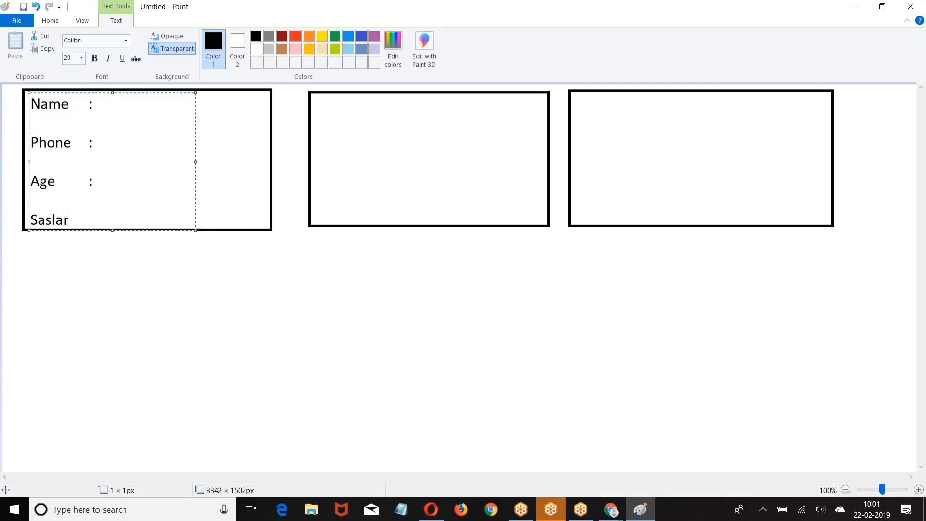
key("BackSpace")
key("BackSpace")
key("BackSpace")
key("BackSpace")
type("lary     :")
left_click(281, 143)
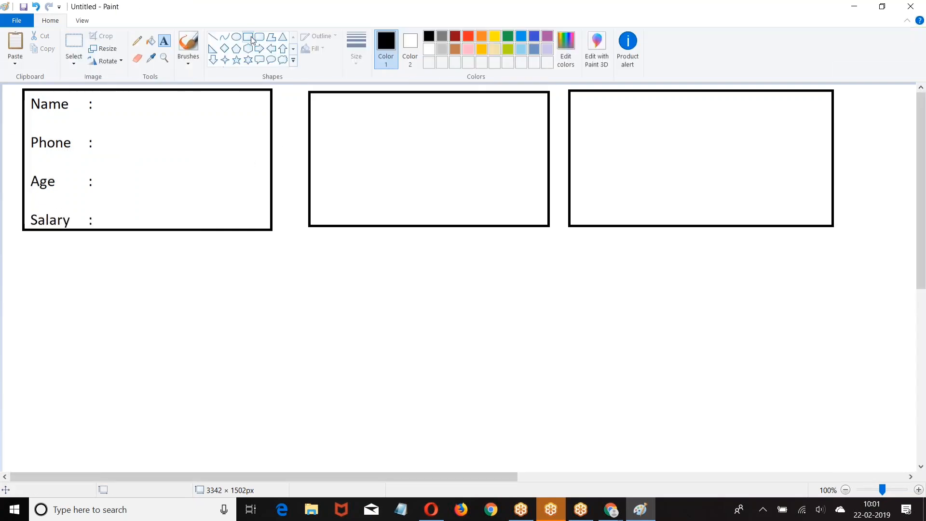
Step: Draw input boxes beside Name, Phone, Age and Salary, about 256 × 46 px for Name and 270 × 39 px for Salary
left_click_drag(103, 95, 227, 118)
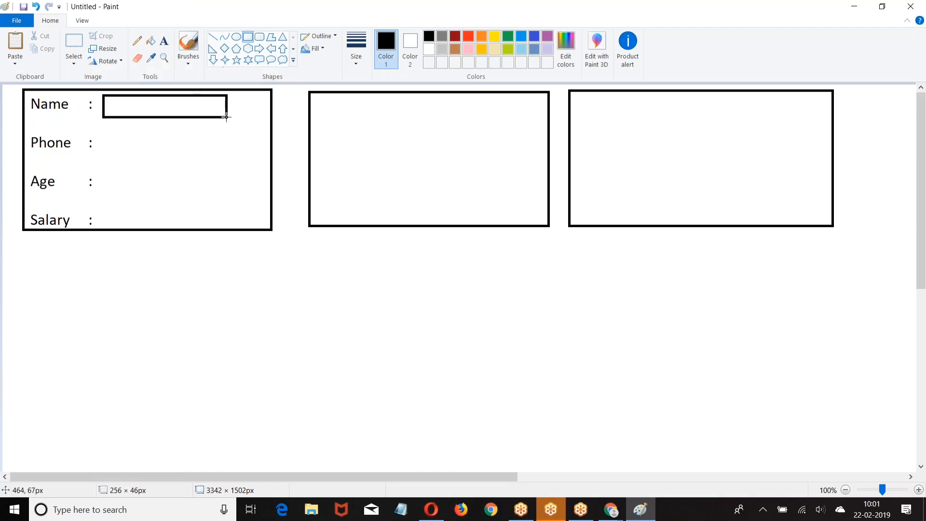
left_click_drag(101, 131, 223, 154)
left_click(107, 170)
left_click_drag(203, 189, 221, 192)
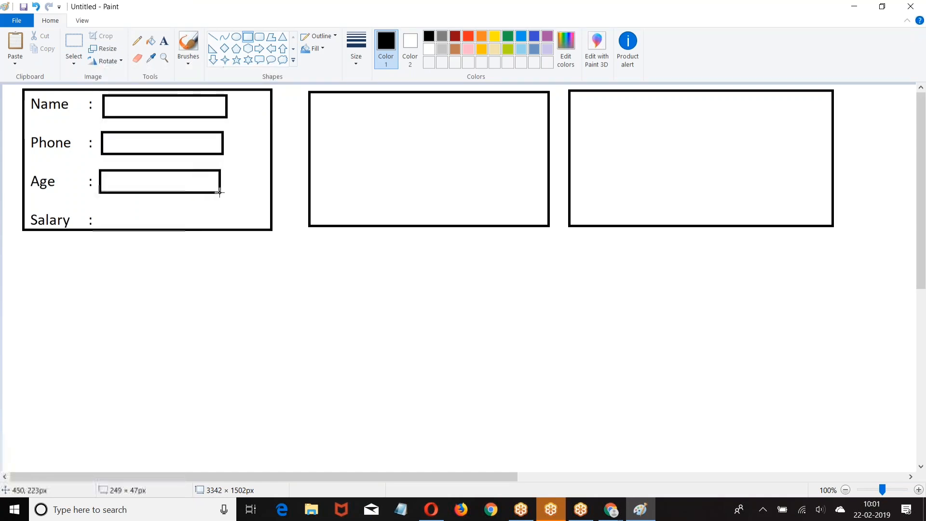
left_click_drag(97, 209, 227, 228)
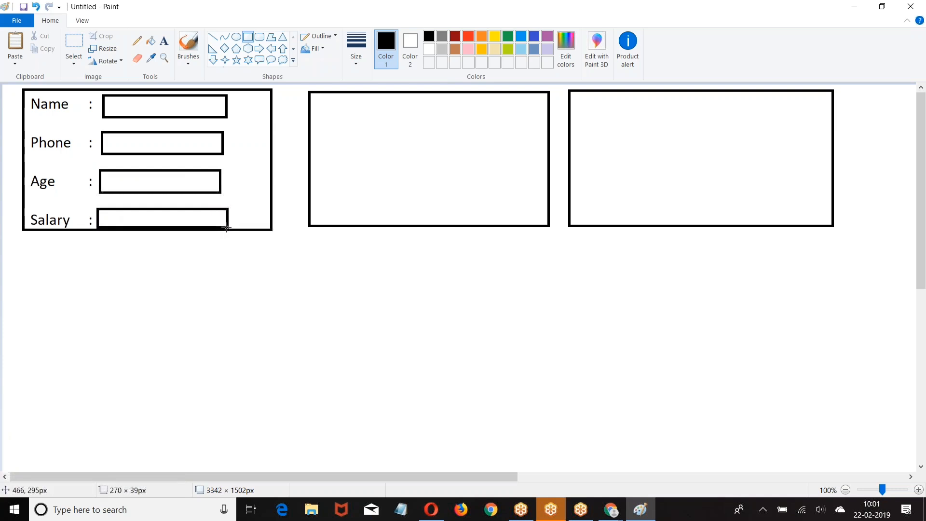
Step: Copy the first form's labels and input boxes into the second and third rectangles
left_click(74, 46)
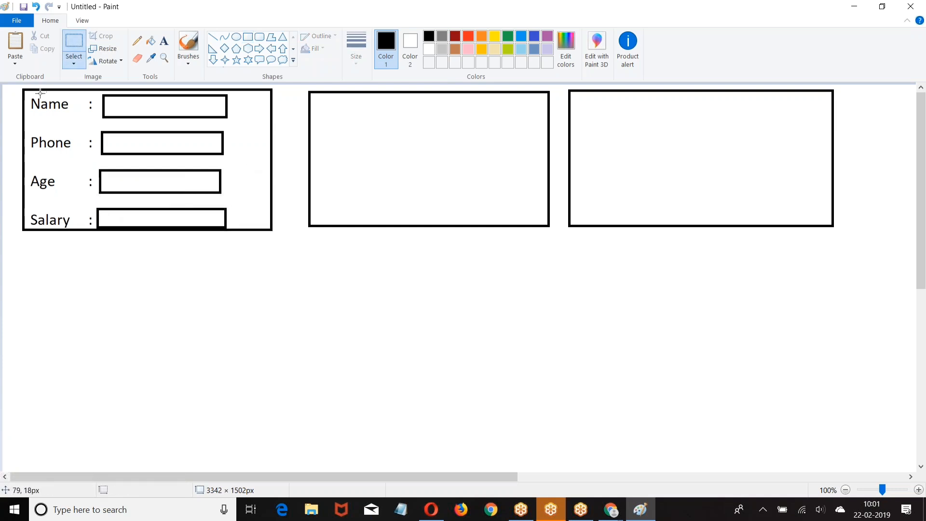
left_click_drag(30, 95, 243, 227)
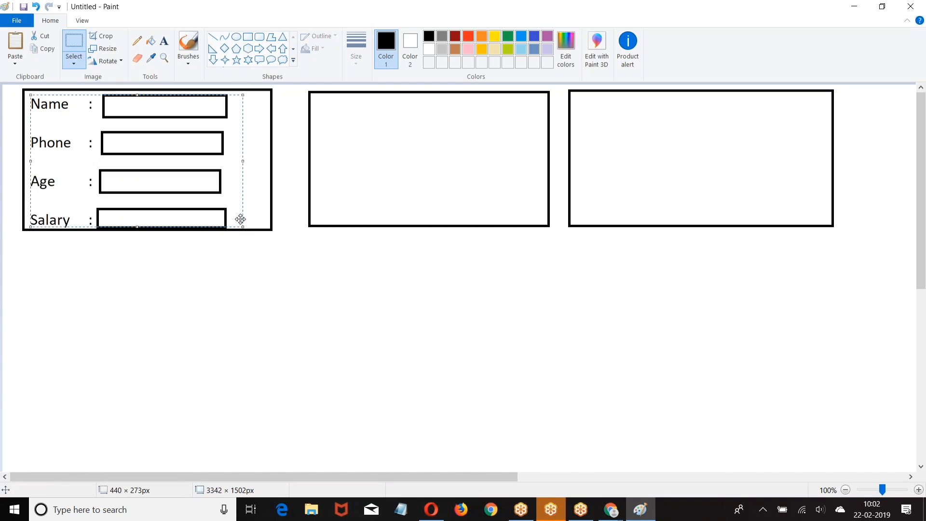
key("ctrl+c")
key("ctrl+v")
left_click_drag(108, 119, 435, 129)
key("ctrl+v")
left_click_drag(158, 143, 735, 147)
left_click(733, 284)
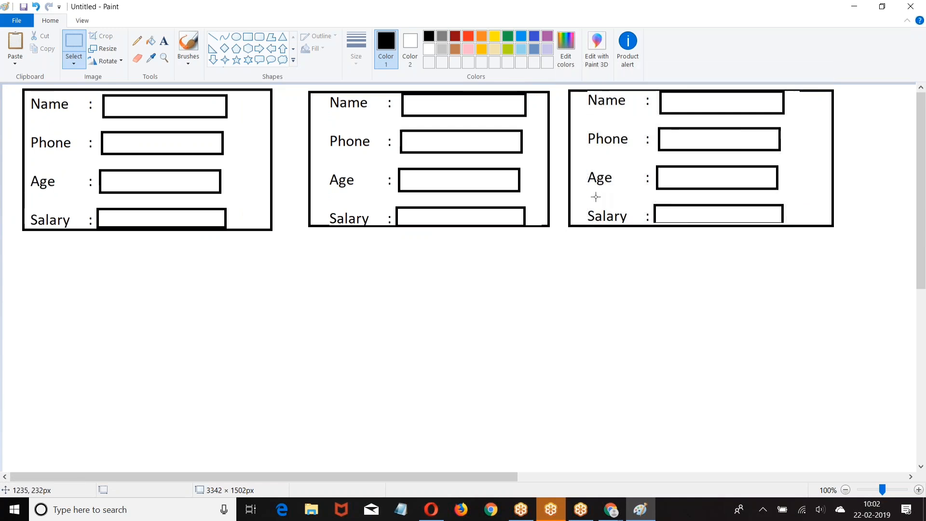
Step: Delete the Salary label and its input box from the third form
mouse_move(586, 198)
left_mouse_down()
mouse_move(682, 217)
mouse_move(790, 223)
left_mouse_up()
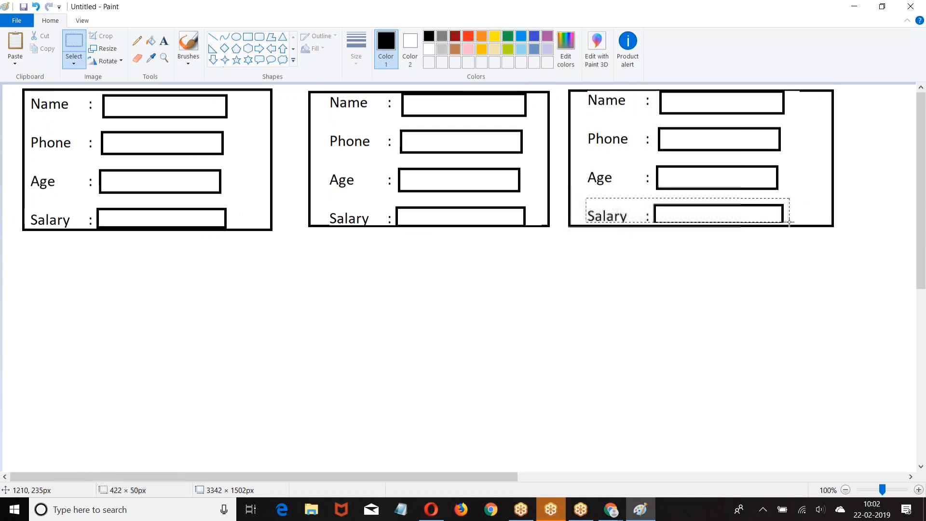
key("Delete")
Step: Draw narrow red bars beside the Name box in all three forms, about 5 × 50 px in the third, and beside Phone in the second form
left_click(247, 37)
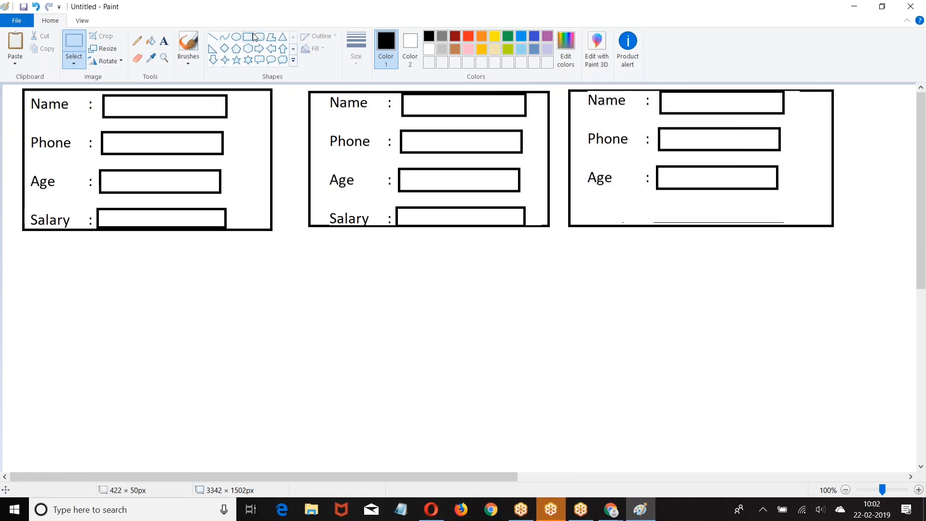
left_click_drag(99, 95, 102, 117)
left_click(466, 37)
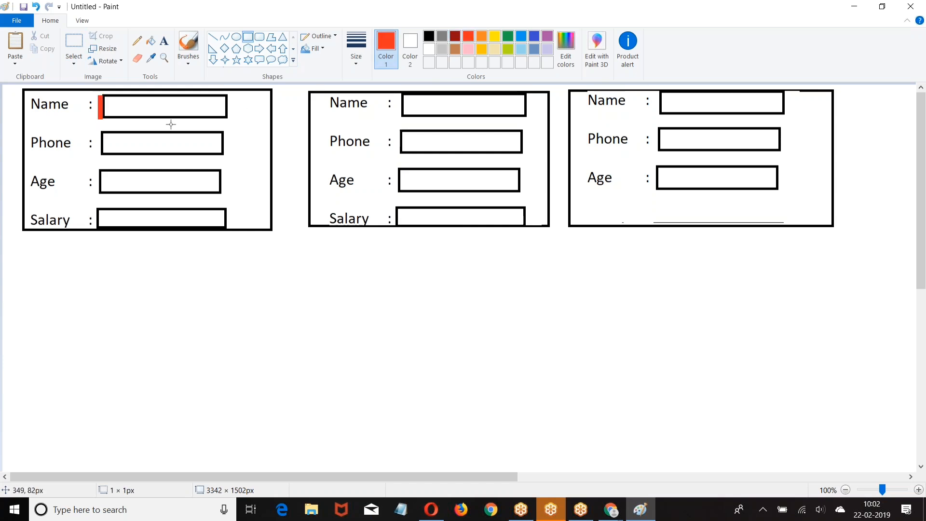
left_click_drag(397, 130, 397, 149)
left_click_drag(397, 94, 399, 114)
left_click_drag(655, 91, 655, 116)
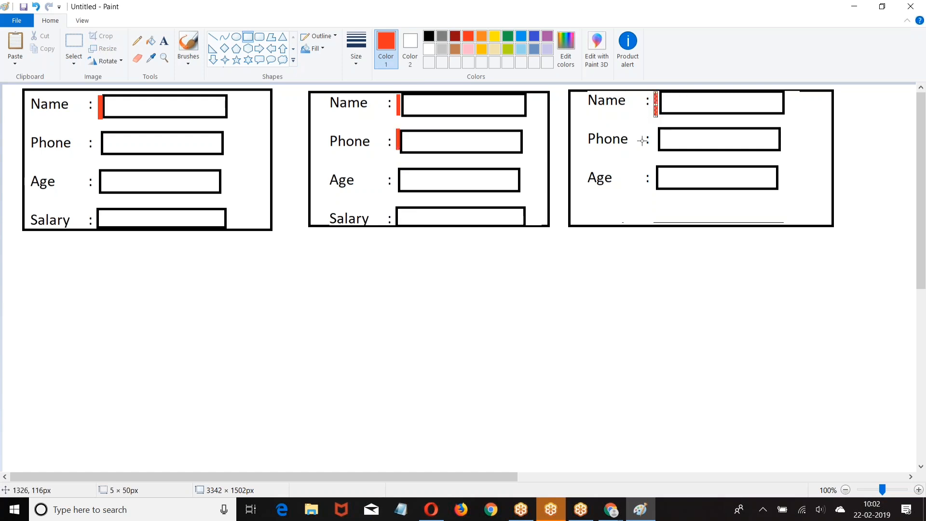
Step: Delete the input box beside Salary in the second form, keeping its label
left_click(71, 46)
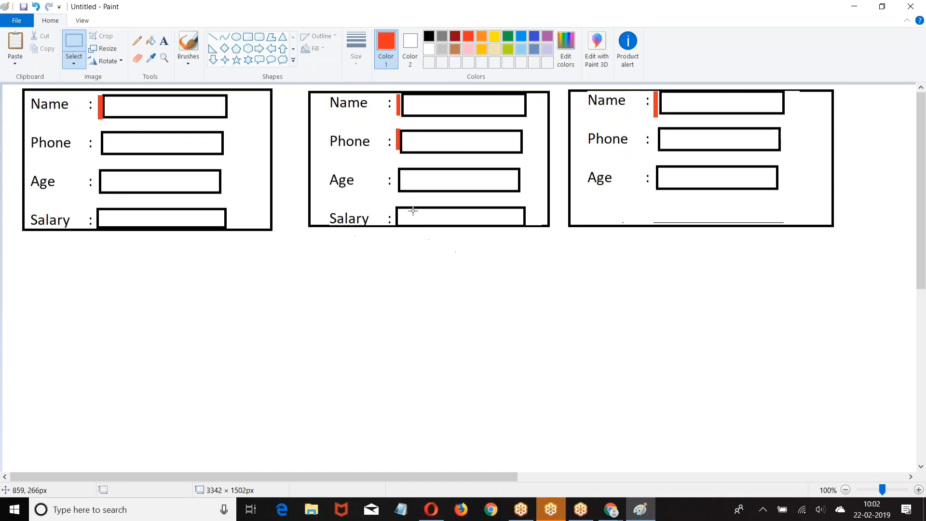
left_click_drag(395, 206, 522, 225)
key("Delete")
left_click(410, 333)
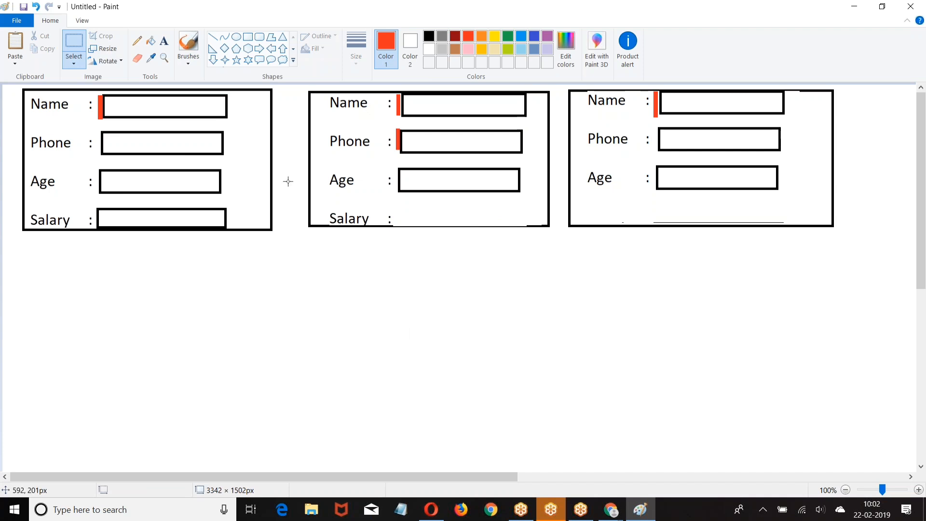
Step: Add a red text label Name followed by a colon below the first form, in a text box widened to about 873 px
left_click(164, 41)
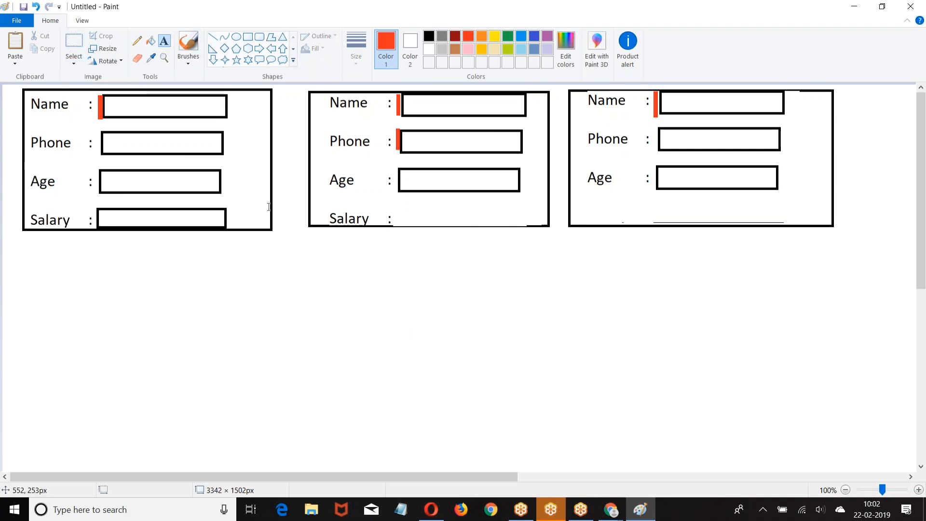
left_click(21, 257)
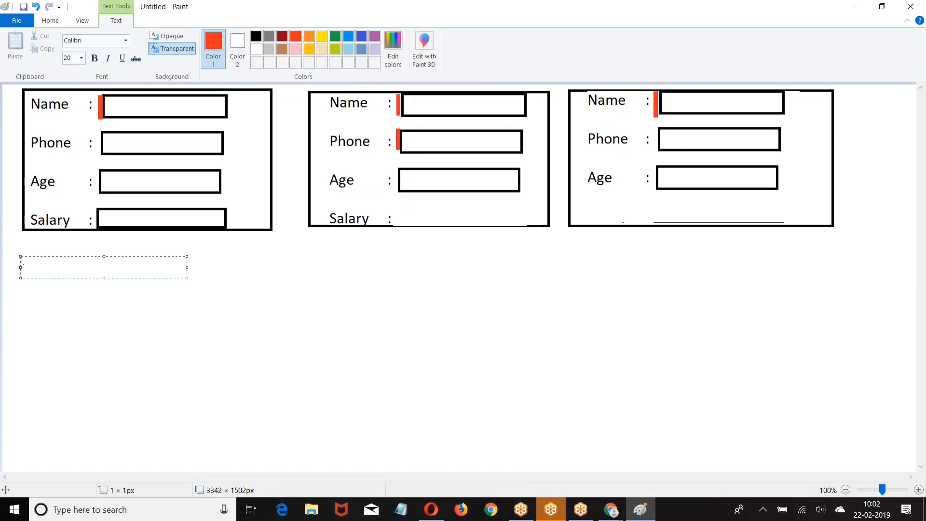
type("Name      :")
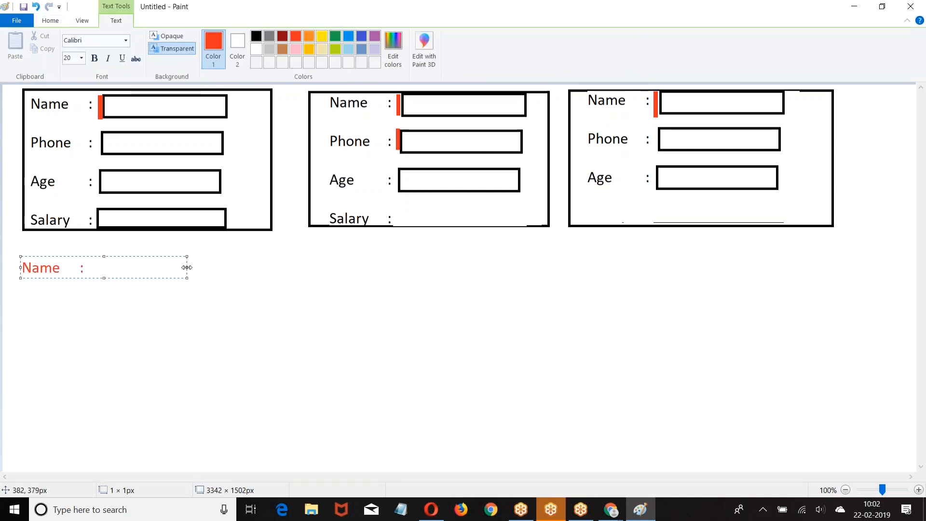
left_click_drag(187, 268, 439, 267)
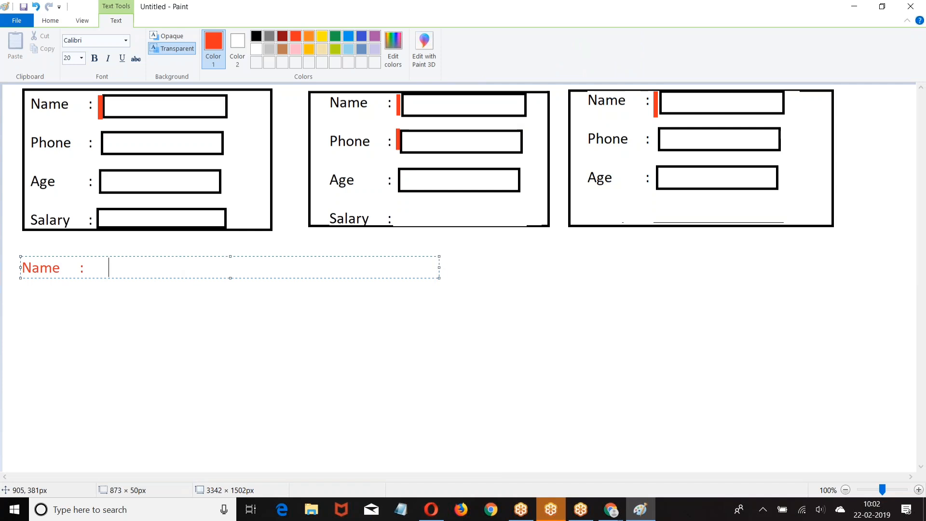
type("RE")
key("BackSpace")
key("BackSpace")
key("BackSpace")
left_click(570, 465)
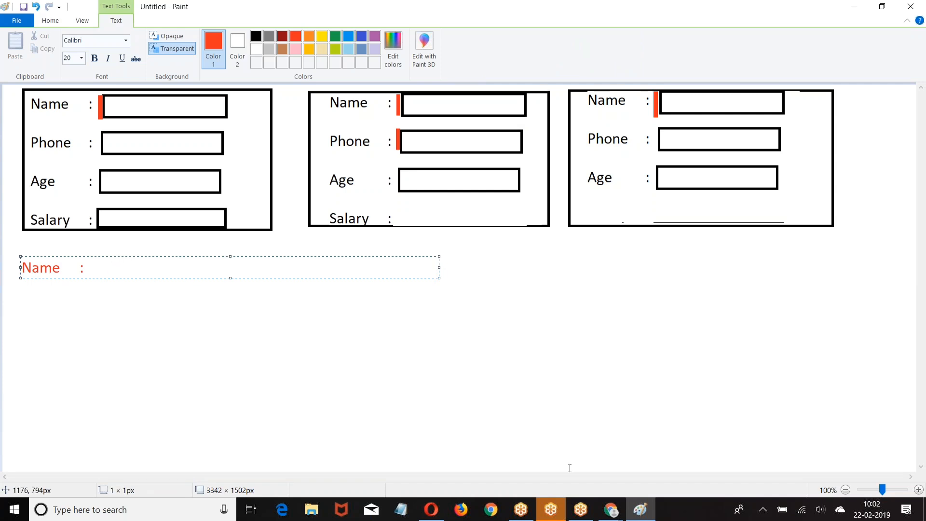
Step: Add the red heading Field Level between the first form and the red Name label
left_click(28, 247)
type("F")
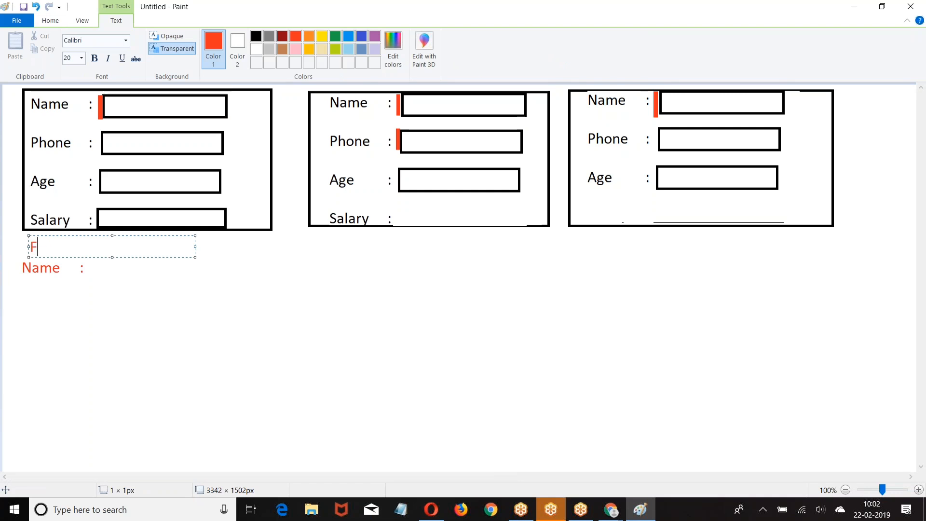
type("ield Level")
left_click(292, 239)
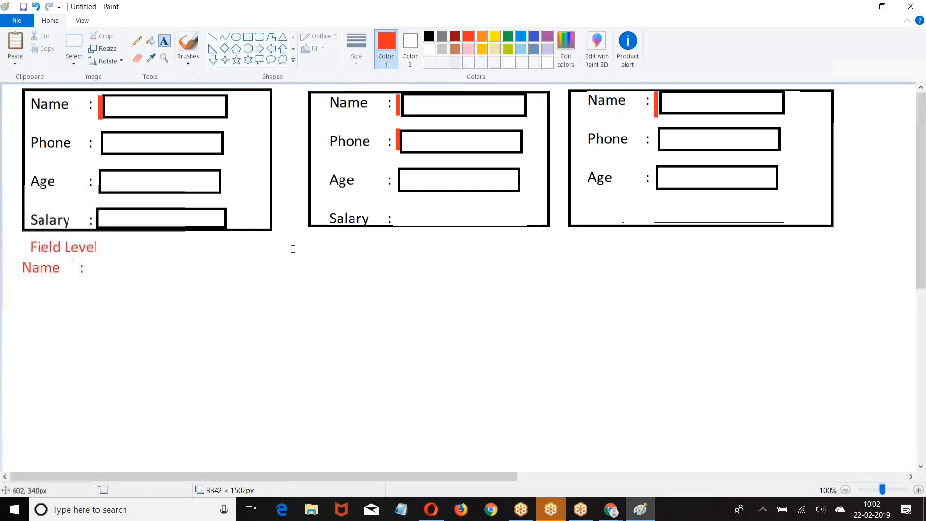
Step: Start a red heading line below the second form with PageLayout1 and pagelayout2, in a text box widened to about 973 px
left_click(292, 238)
type("PageLayo")
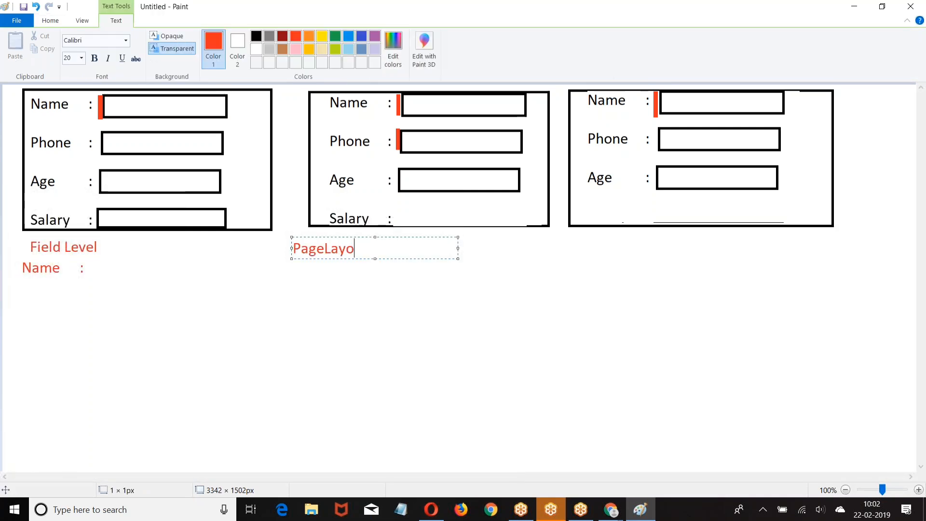
type("ut1")
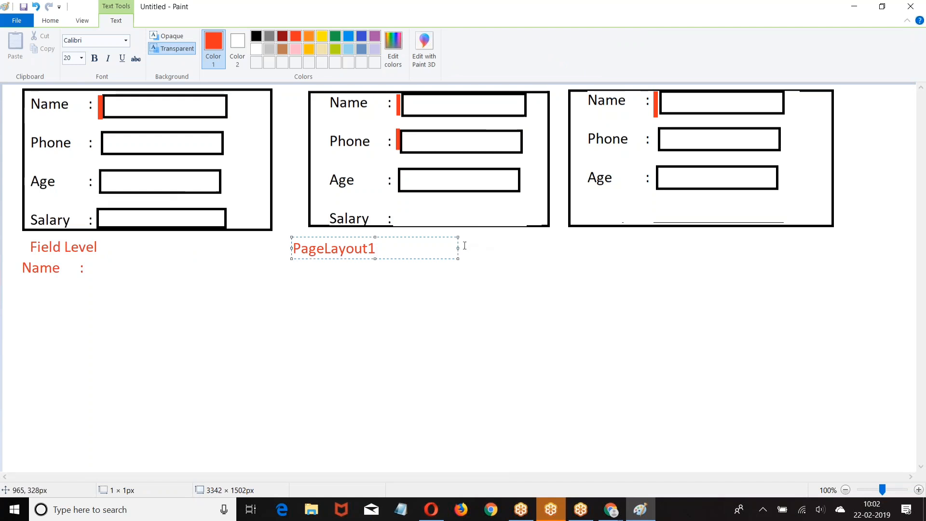
left_click_drag(459, 249, 759, 258)
type("pag")
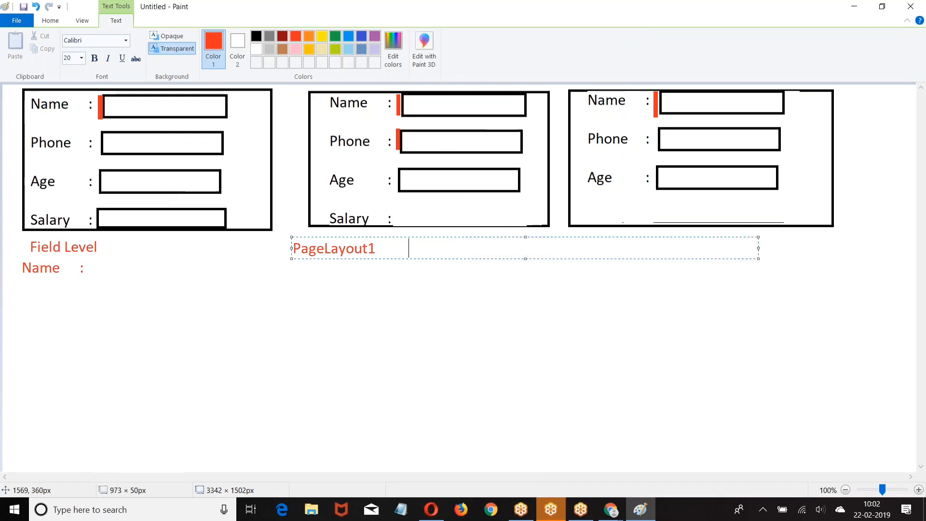
type("elayout")
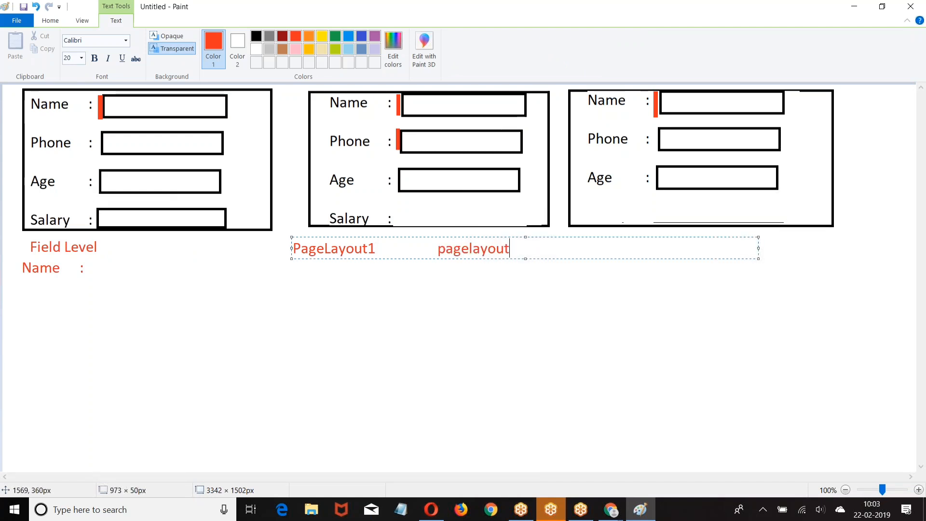
type("1")
key("BackSpace")
type("2")
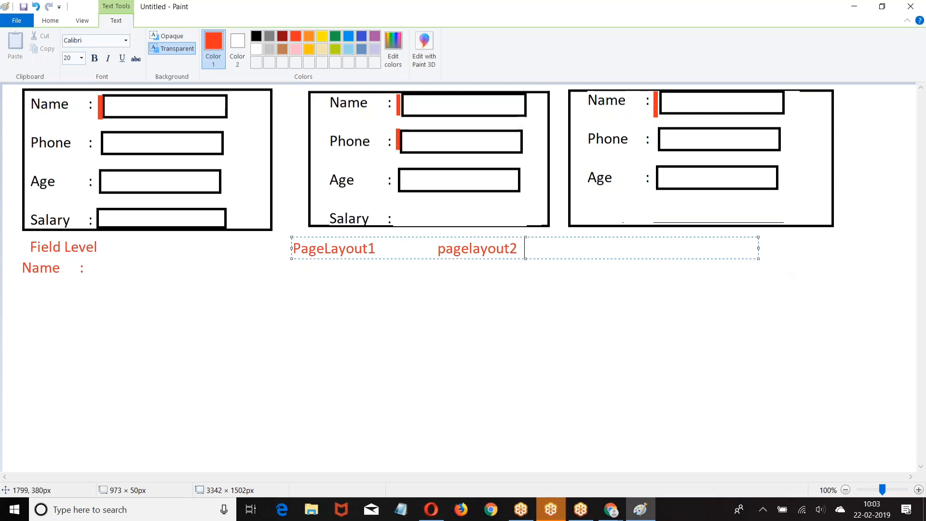
Step: Space pagelayout2 farther from PageLayout1, widen the text box to about 1191 px and add PageLayout3 at the end of the line
left_click(435, 254)
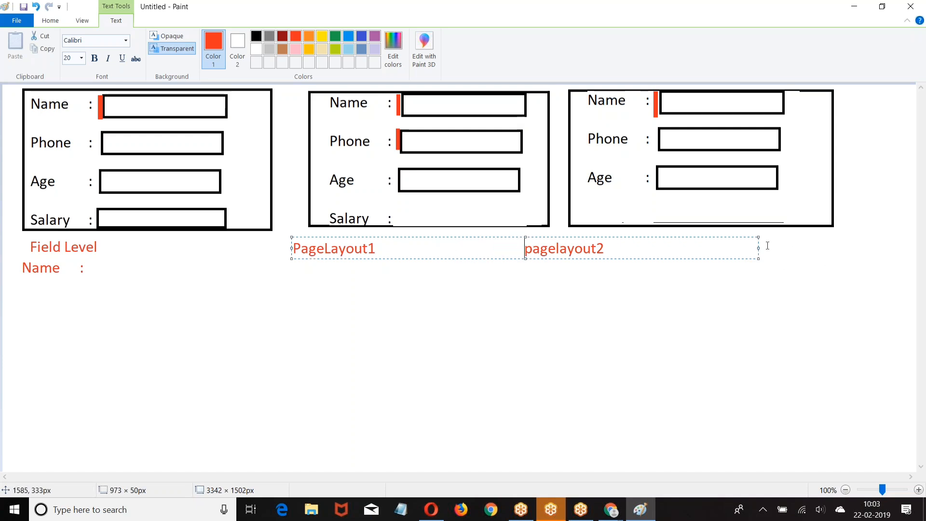
left_click_drag(759, 247, 863, 254)
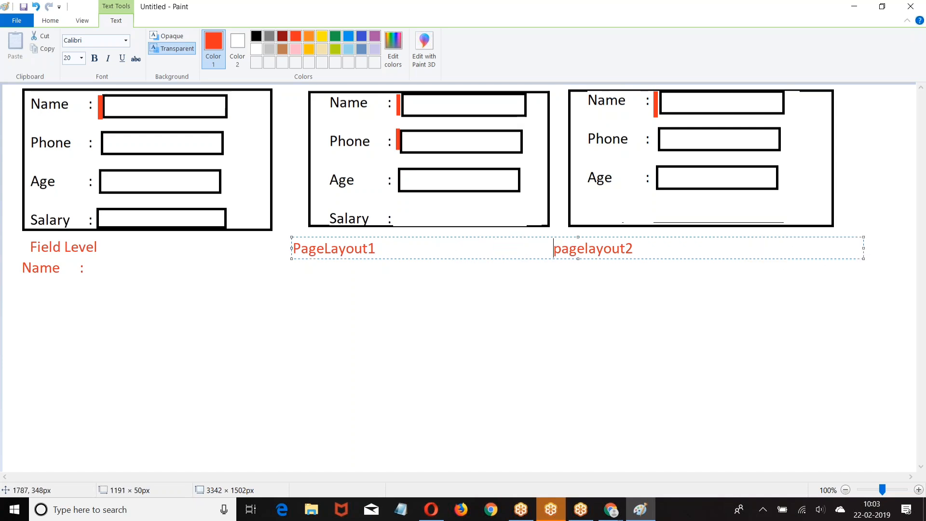
left_click(770, 246)
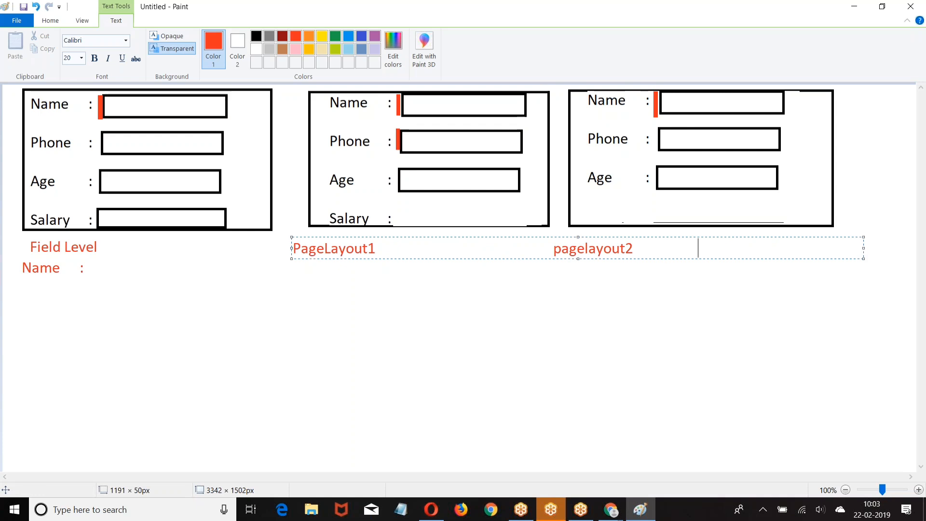
type("PageLayout3")
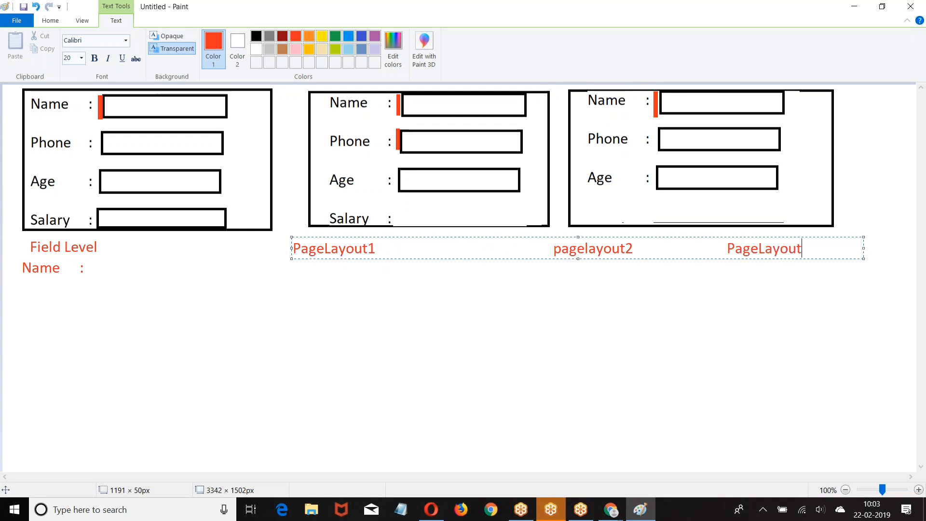
left_click(686, 314)
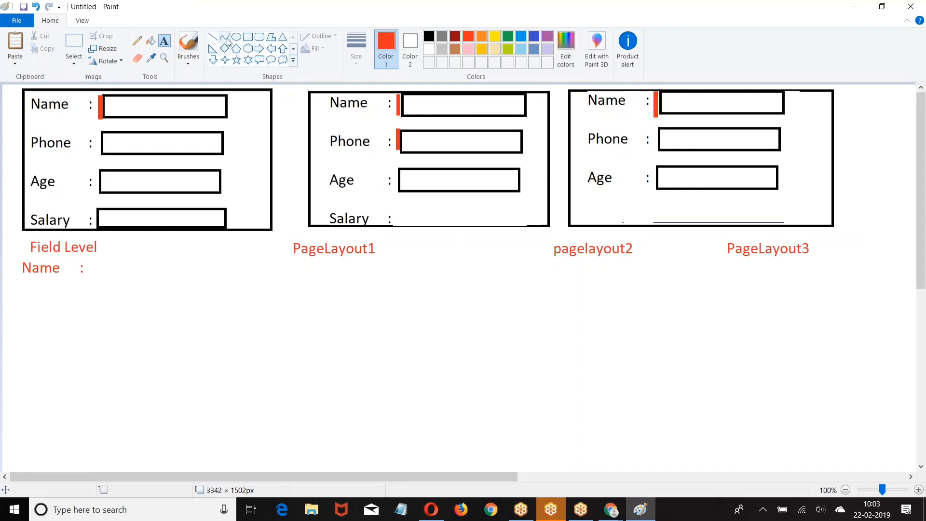
Step: Delete the input box beside Age in the third form, keeping its label
left_click(248, 38)
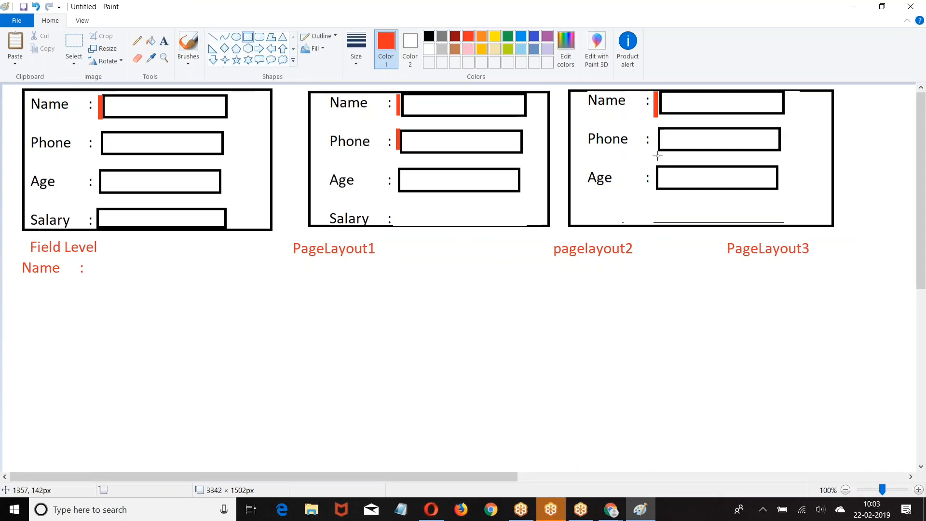
left_click(74, 43)
mouse_move(652, 163)
left_mouse_down()
mouse_move(780, 223)
mouse_move(786, 194)
left_mouse_up()
key("Delete")
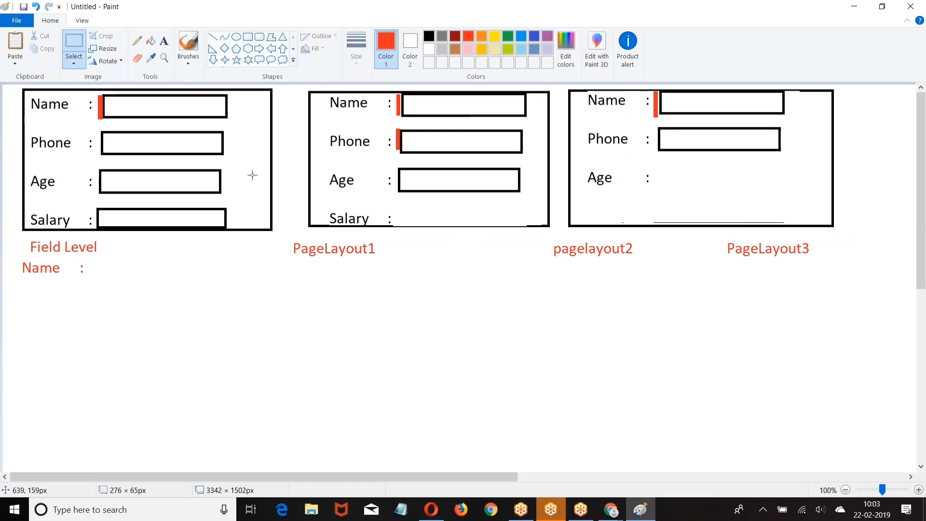
left_click(366, 318)
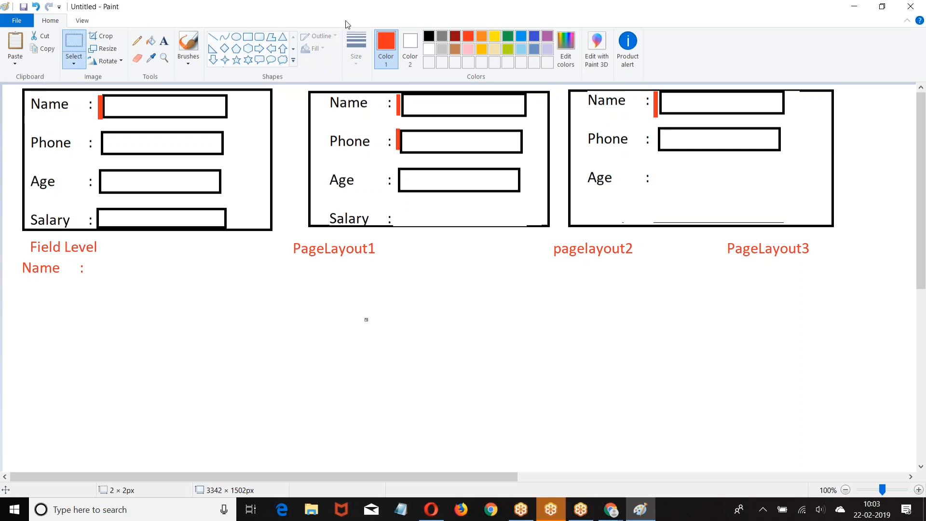
Step: Add black text below the red Name label with Age, Phone and Salary on separate spaced lines, with a colon after Salary
left_click(429, 36)
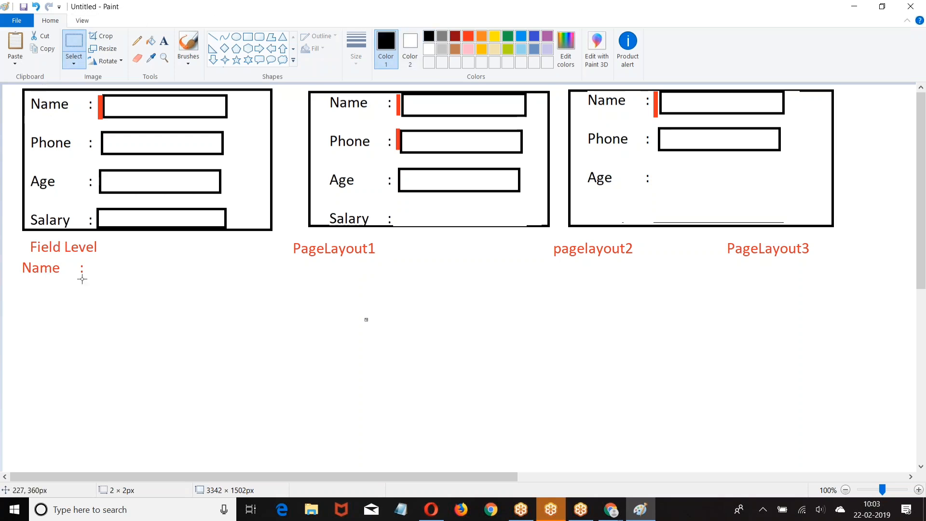
left_click(164, 41)
left_click(19, 290)
type("A")
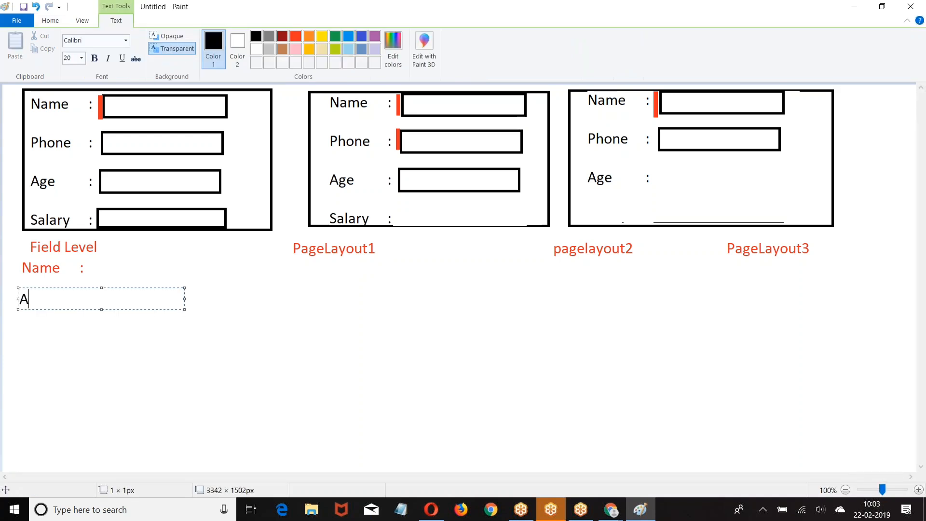
type("ge")
key("Return")
key("Return")
type("Phone")
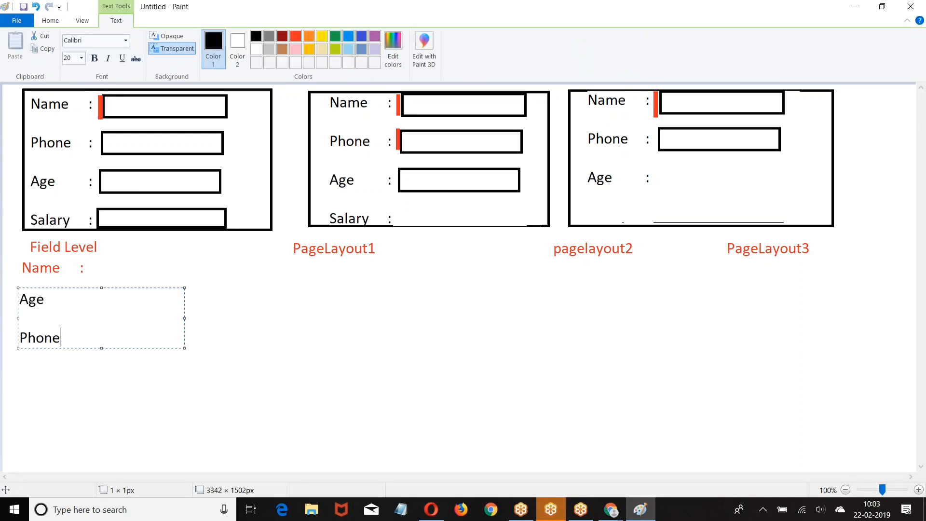
key("Return")
key("Return")
type("Salary    :")
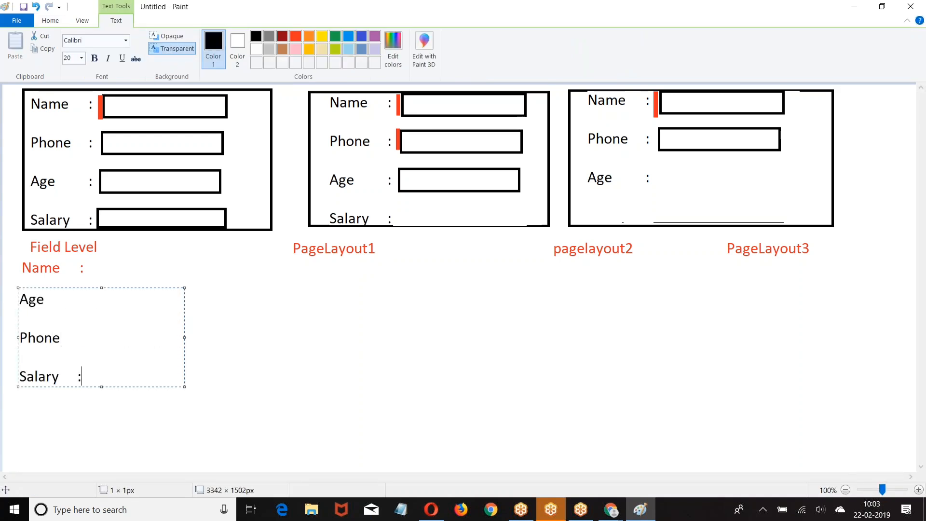
Step: Add colons after Age and Phone in the lower list, aligned with the one after Salary
left_click(70, 310)
key("Tab")
key("Tab")
left_click(64, 330)
key("Tab")
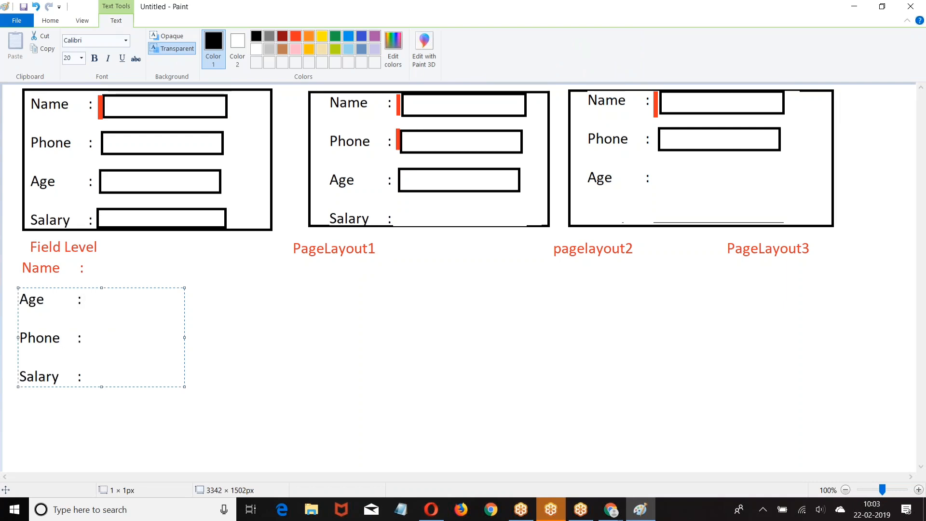
left_click(416, 374)
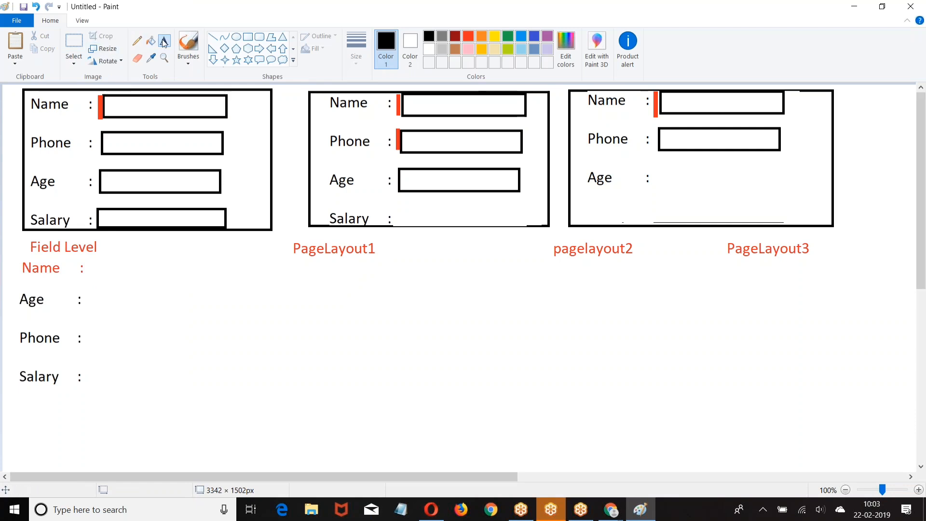
Step: Add the black text R/W/Required beside the red Name label under Field Level
left_click(95, 252)
type("R")
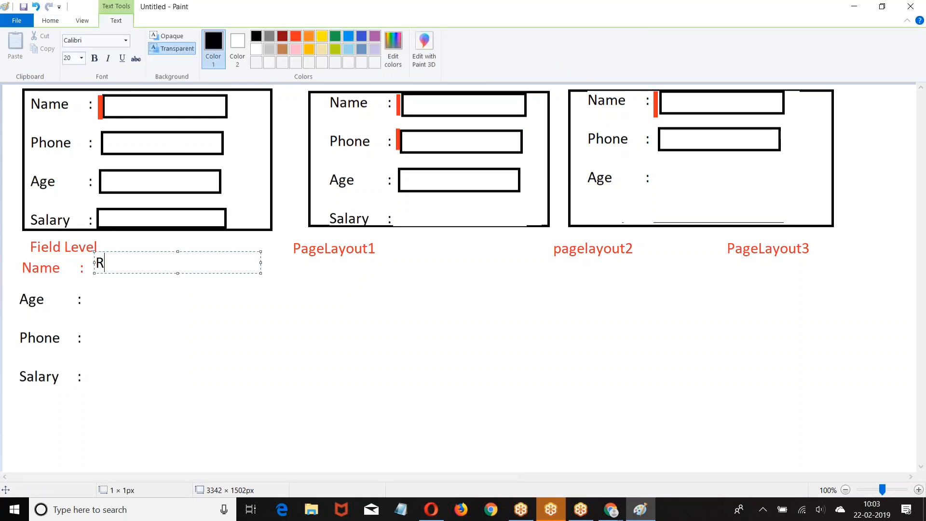
type("/W/Re")
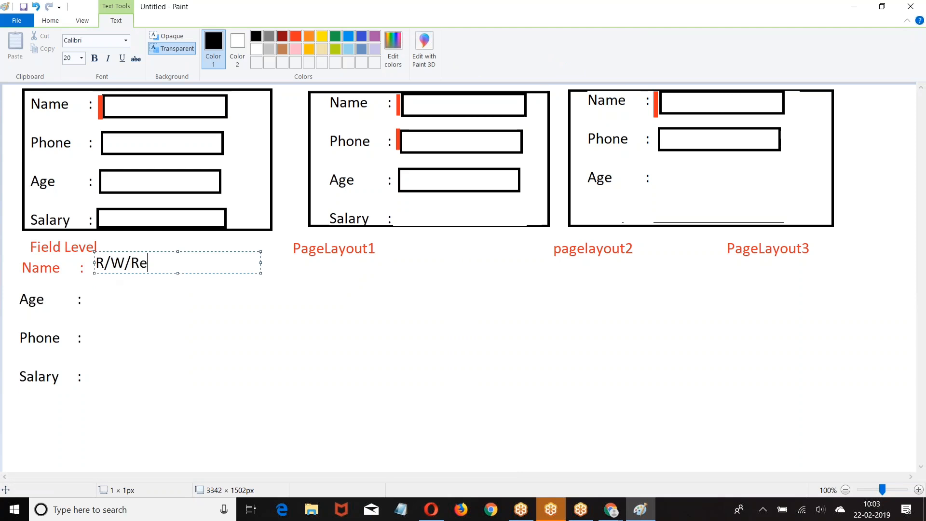
type("quired")
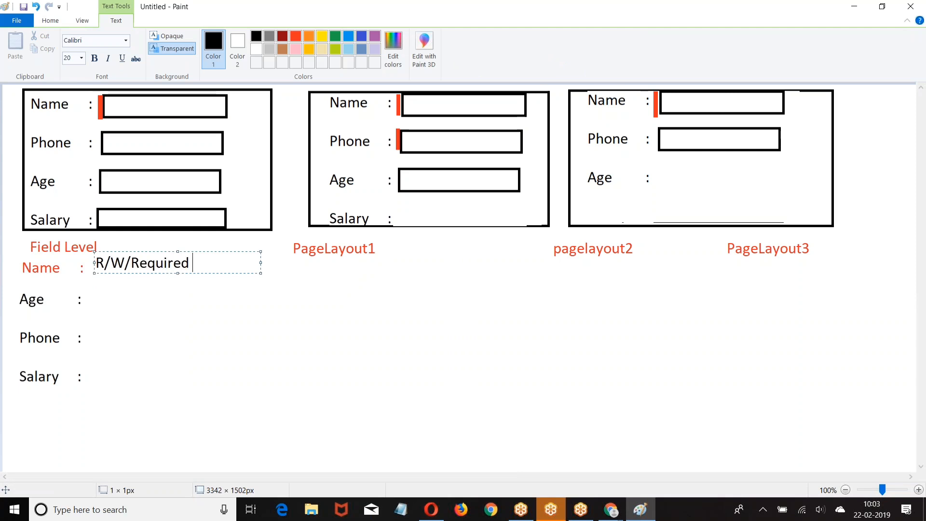
Step: Add the black text Read/Write beside each of the Age, Phone and Salary labels under Field Level
left_click(310, 265)
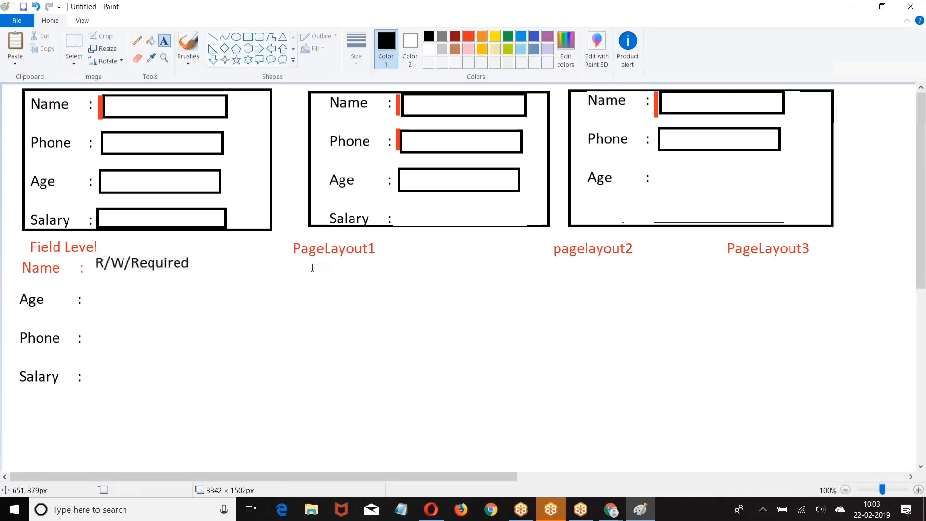
left_click(298, 256)
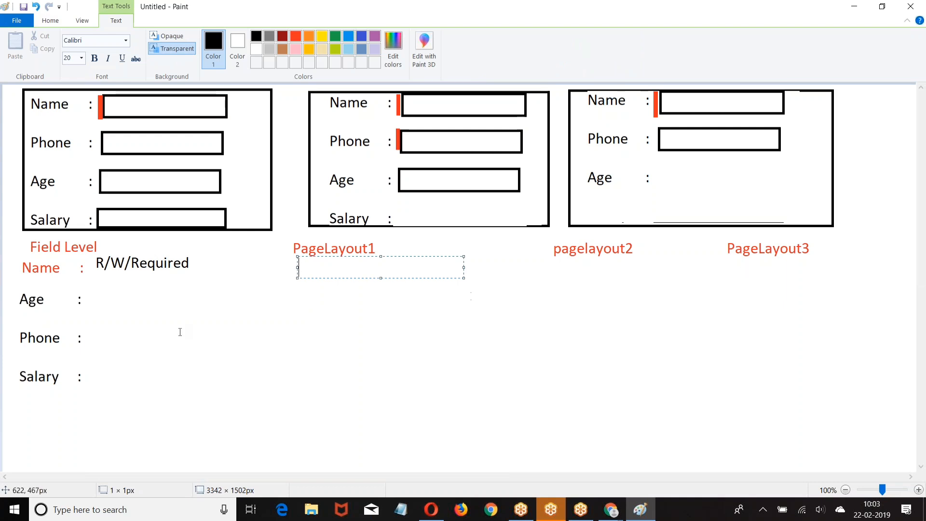
left_click(177, 305)
left_click(99, 300)
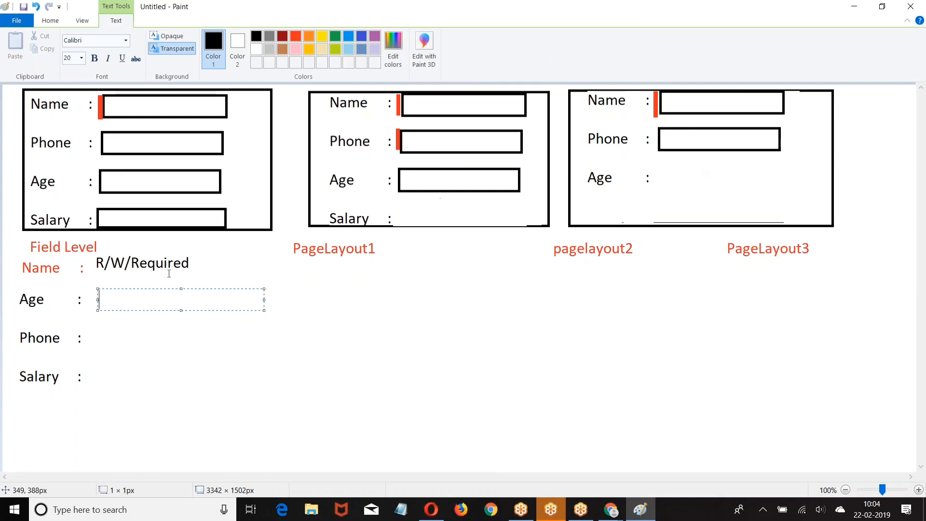
type("Read/Write")
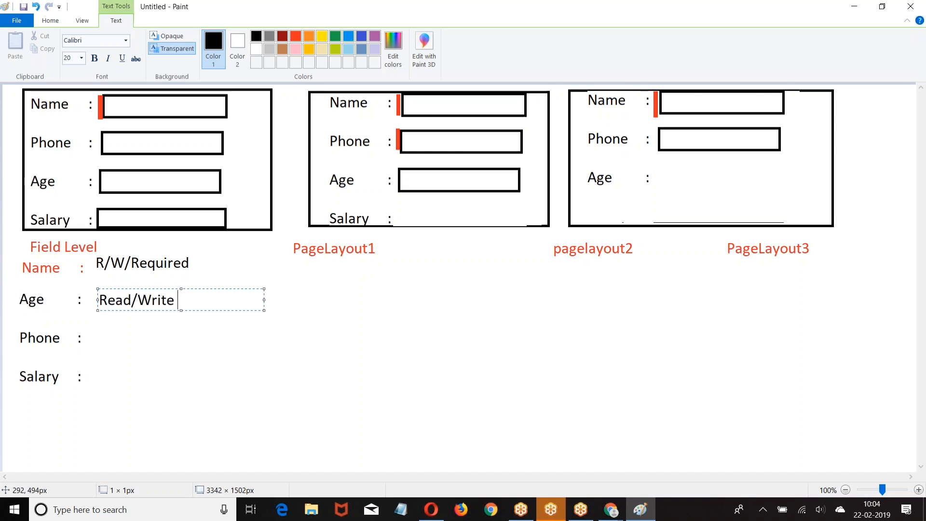
key("Return")
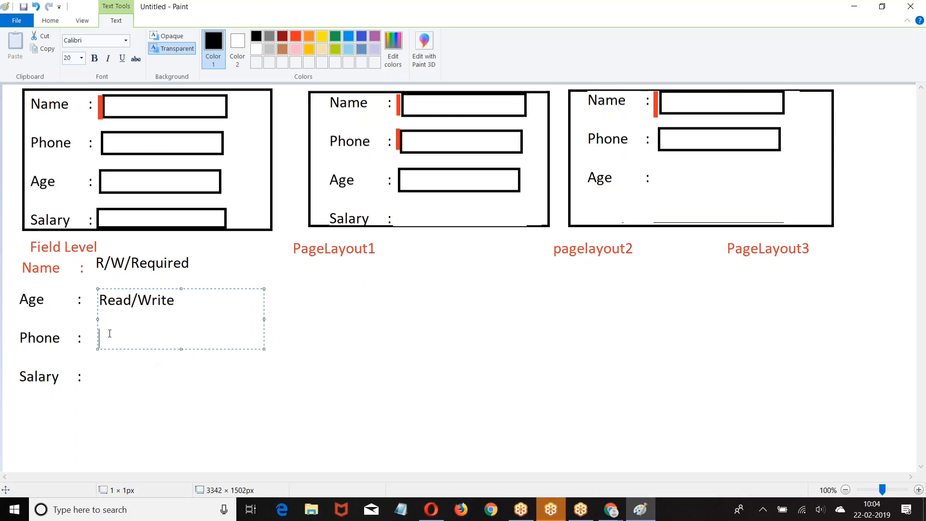
type("Read/Write")
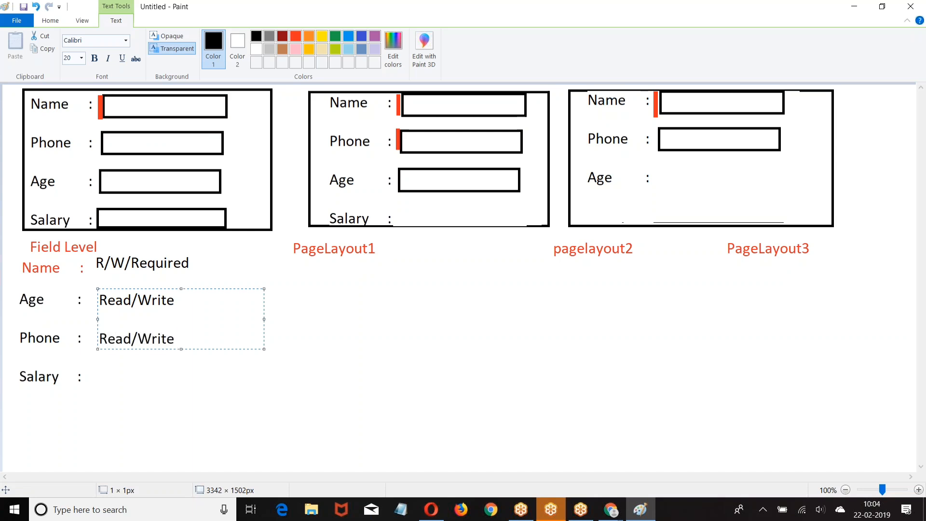
left_click(124, 427)
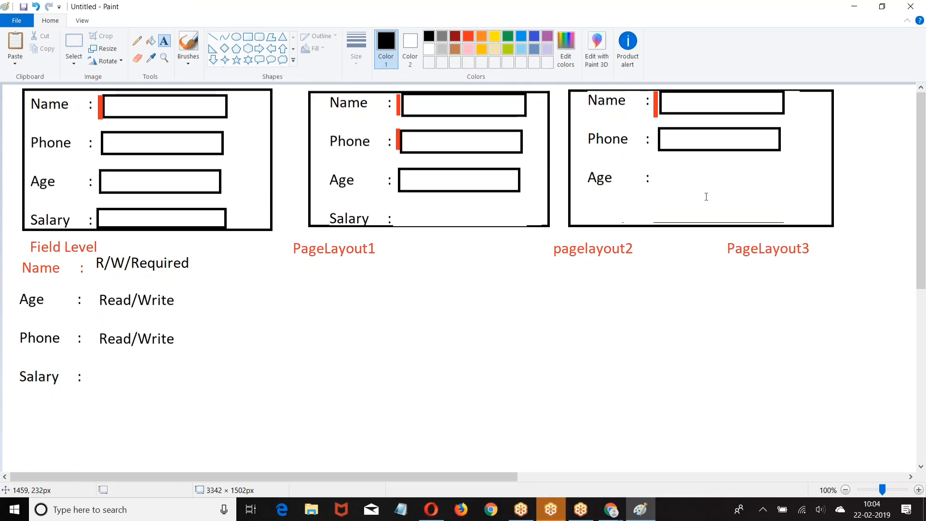
left_click(101, 372)
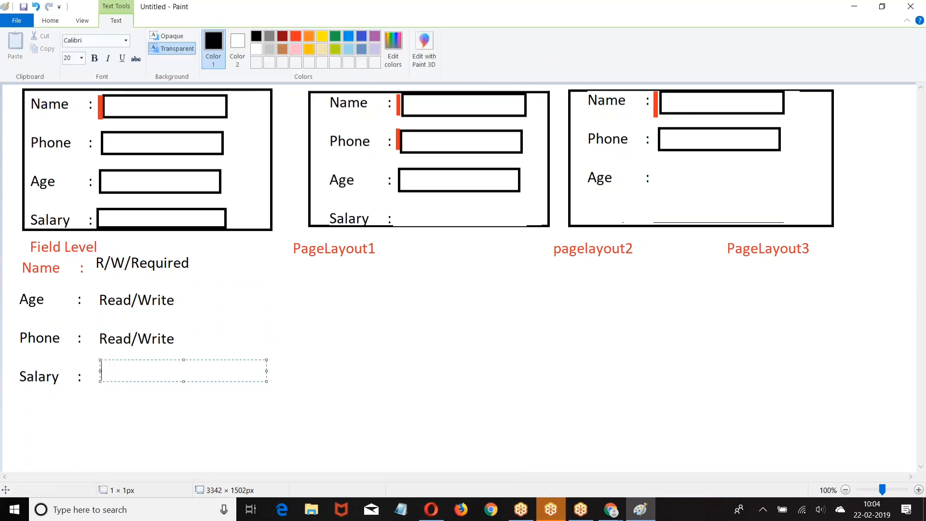
type("Read/Write")
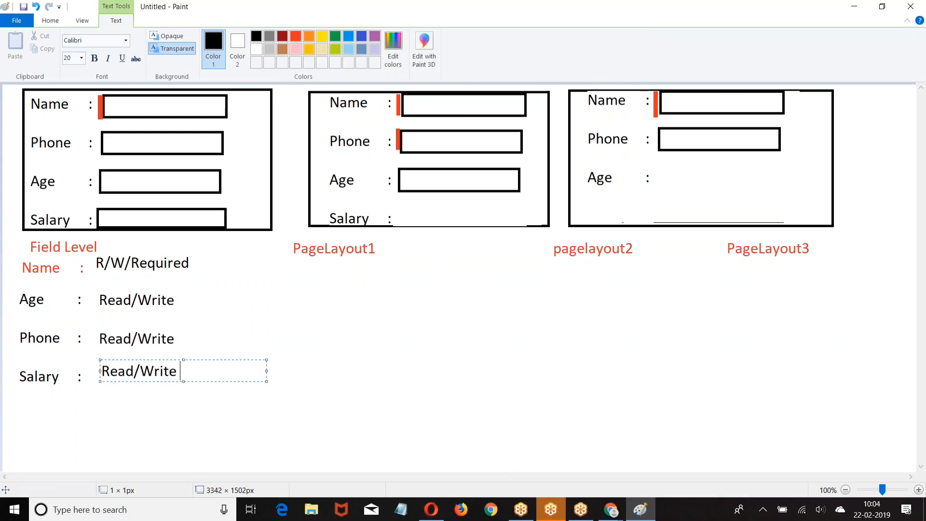
left_click(381, 306)
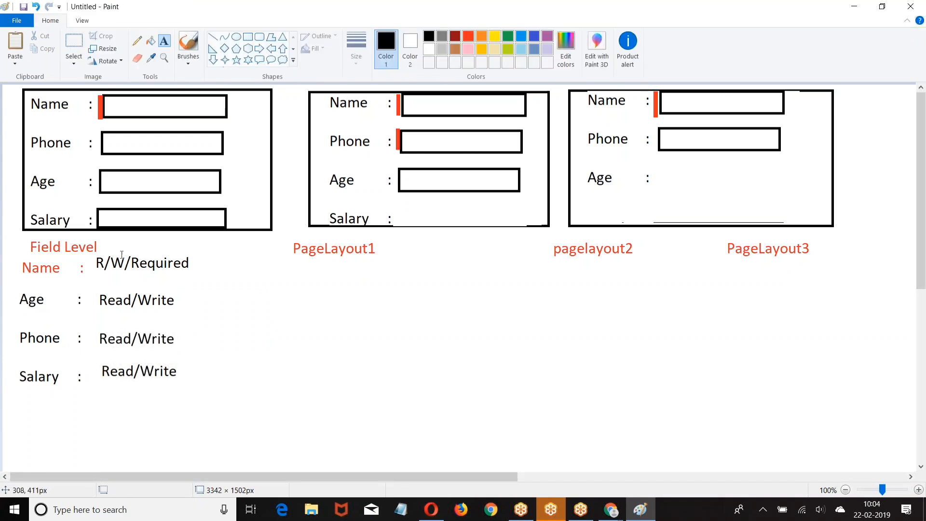
left_click(295, 262)
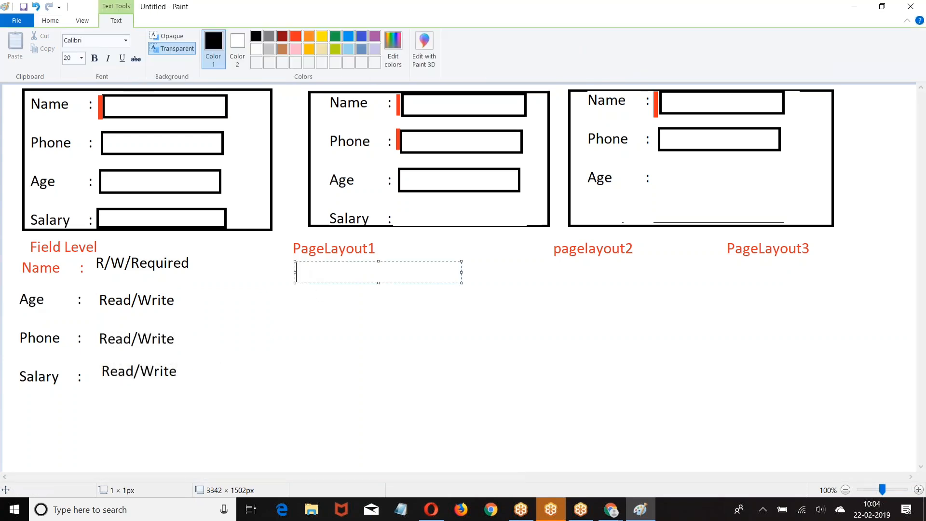
type("Name :")
key("Return")
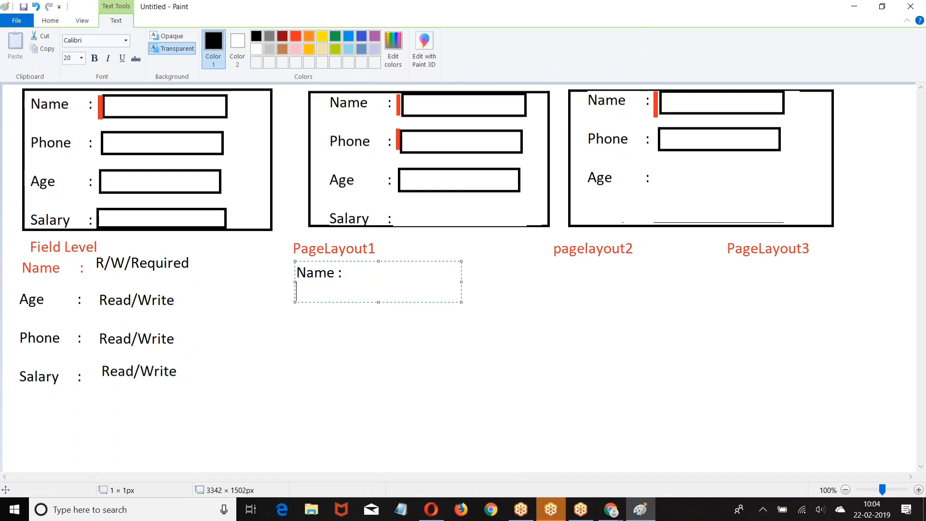
key("Return")
type("Age ")
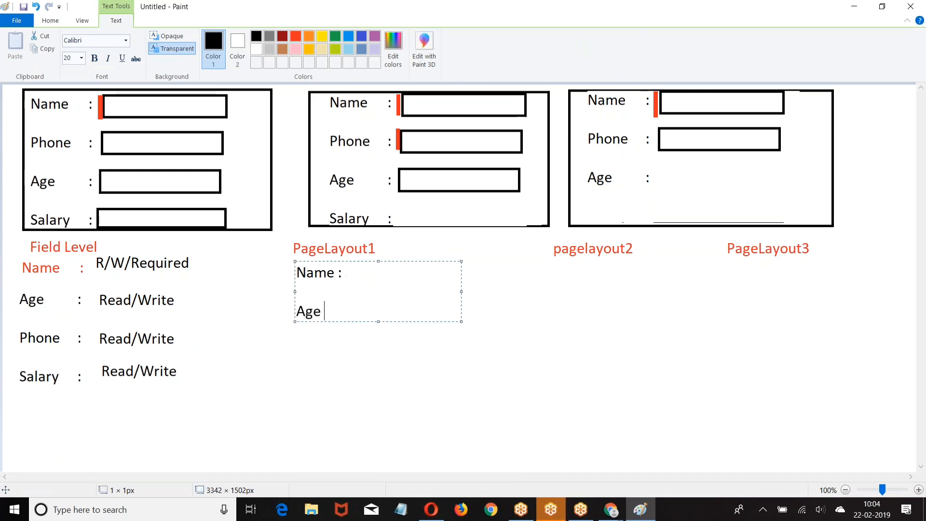
type(": R")
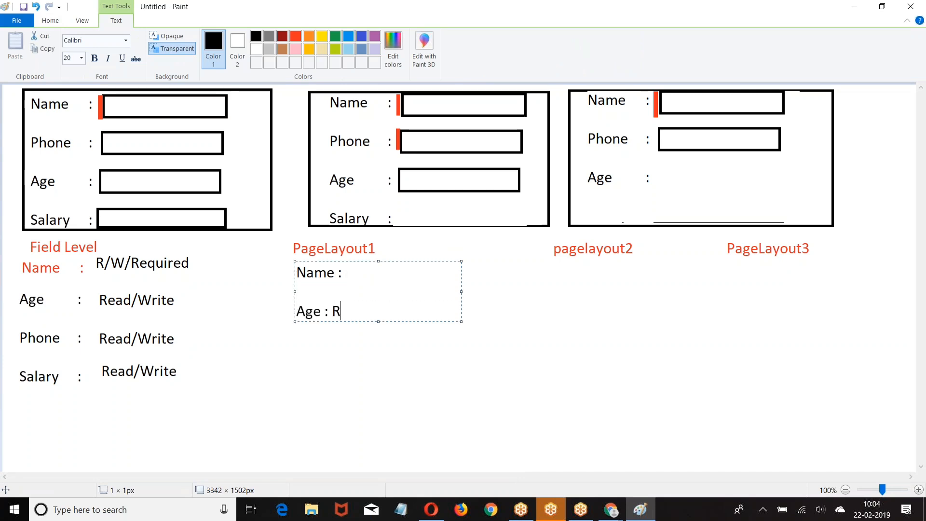
type("/W")
key("BackSpace")
key("BackSpace")
key("BackSpace")
key("BackSpace")
key("Return")
type("Salary")
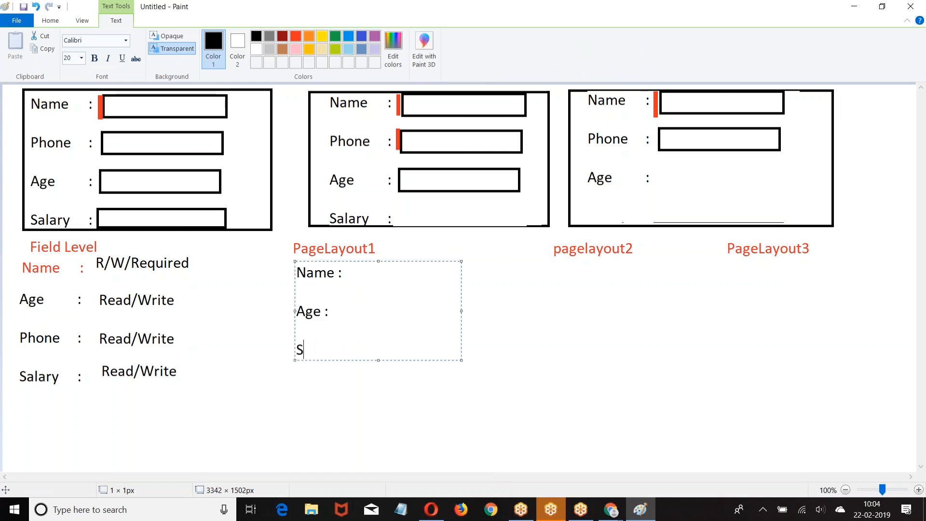
key("Return")
key("Return")
type("Phone")
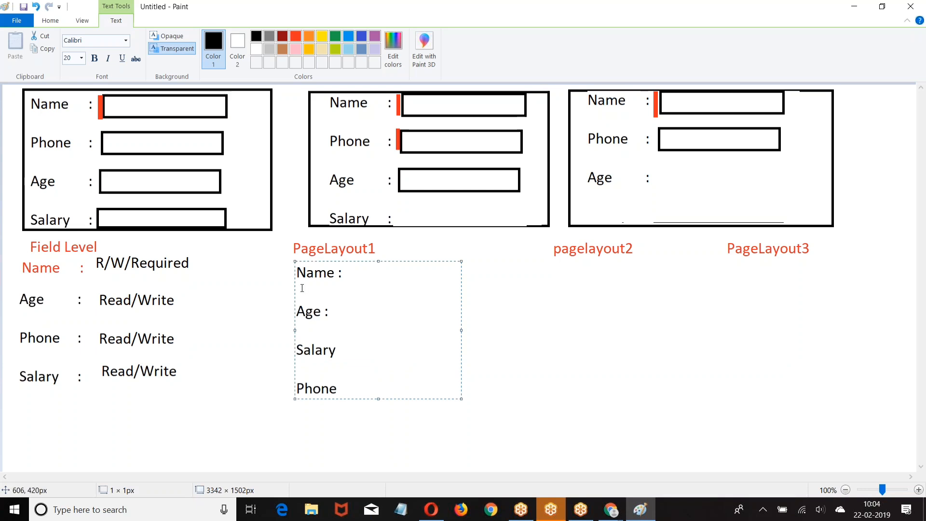
left_click_drag(299, 269, 358, 391)
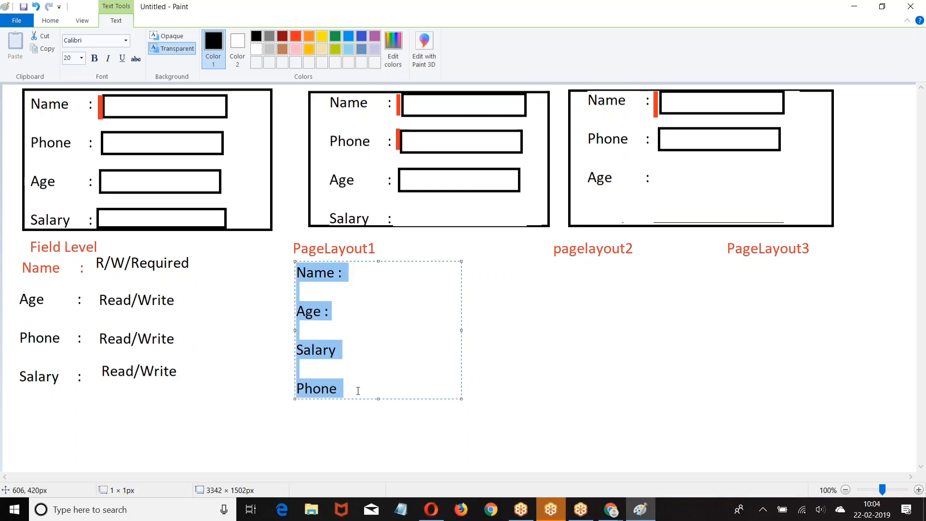
key("Delete")
left_click(543, 390)
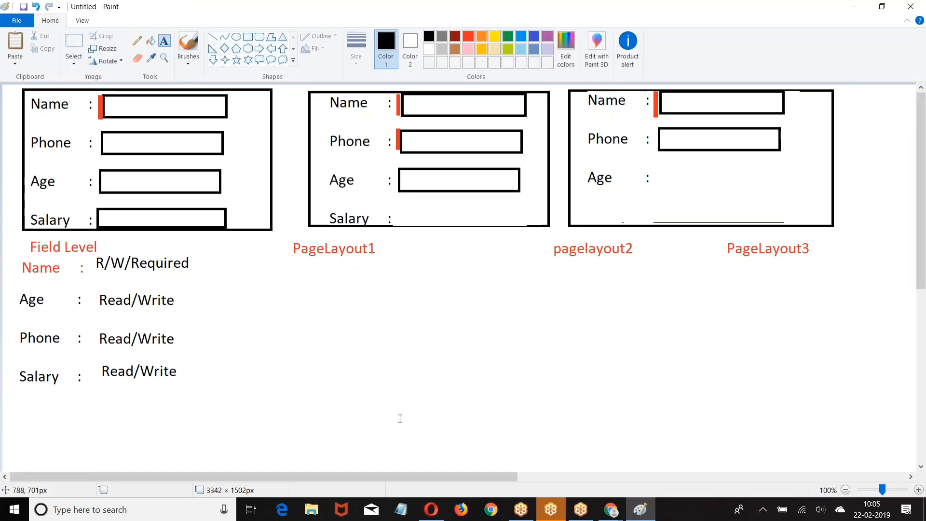
Step: Add black text under the pagelayout2 heading with "Phone : Required" and, one blank line below, "Salary : Read"
left_click(554, 267)
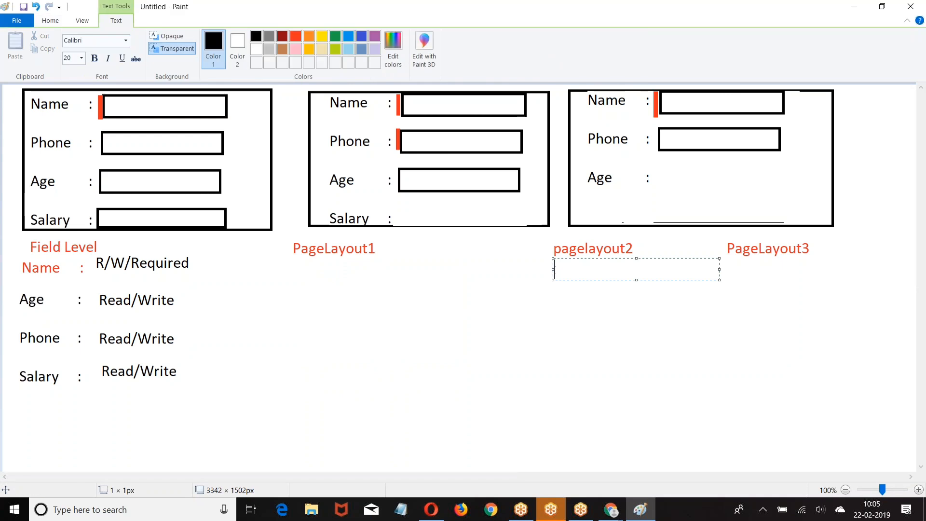
type("Phone : Req")
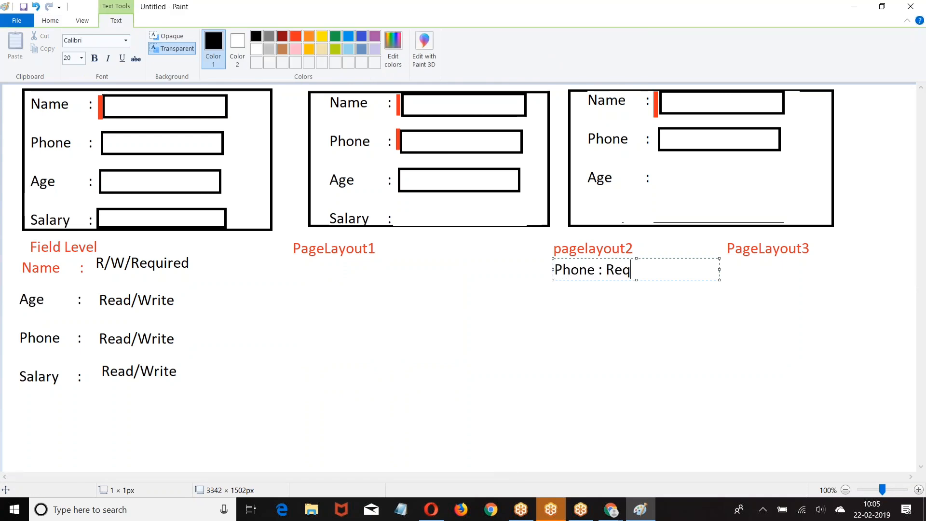
type("uired")
key("Return")
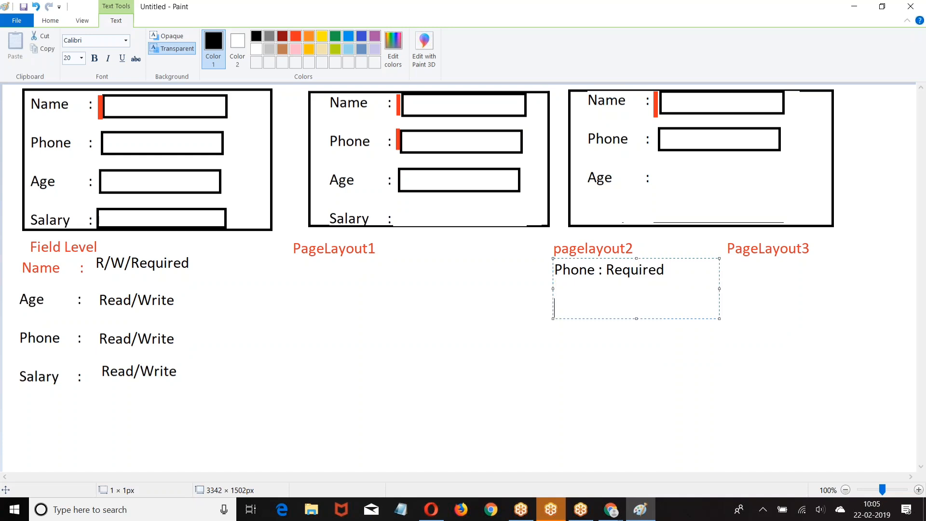
type("Salary  : REa")
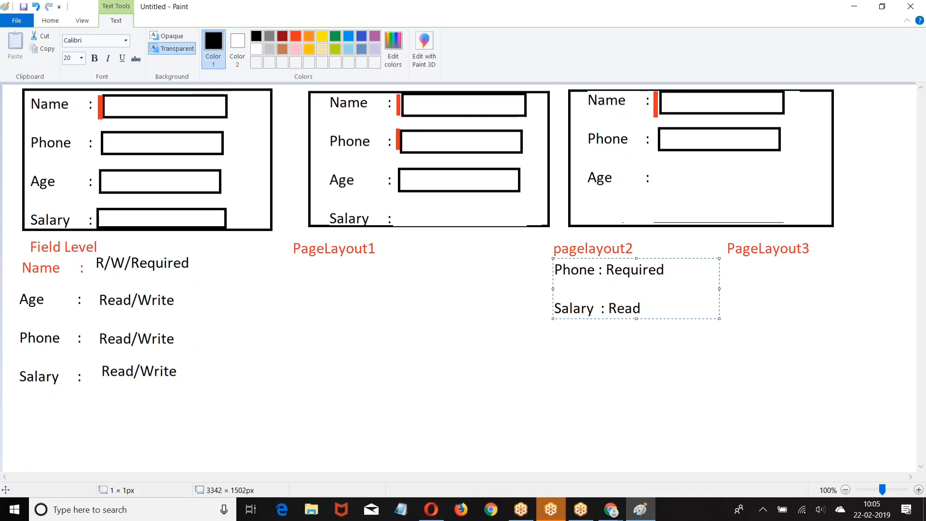
left_click(744, 281)
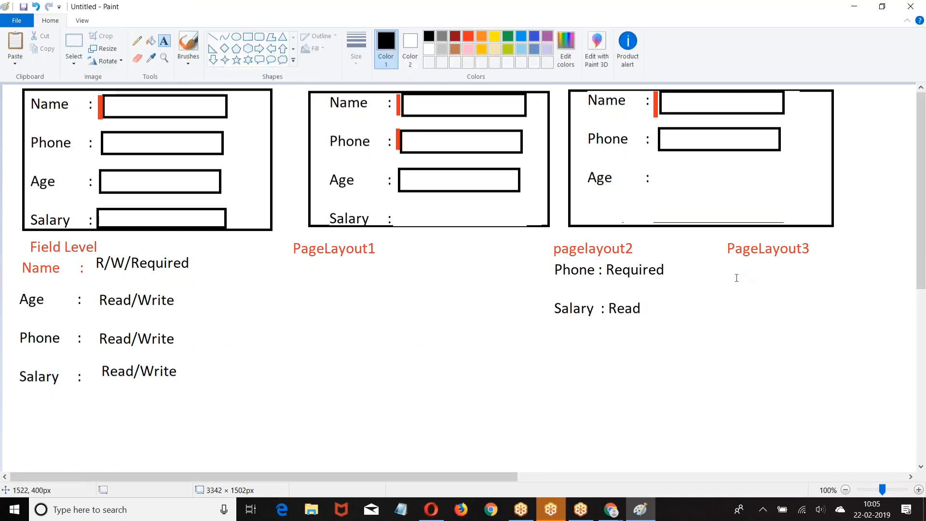
Step: Add black text under the PageLayout3 heading with "Age : Read" and "Salary :Hide" on consecutive lines
left_click(732, 263)
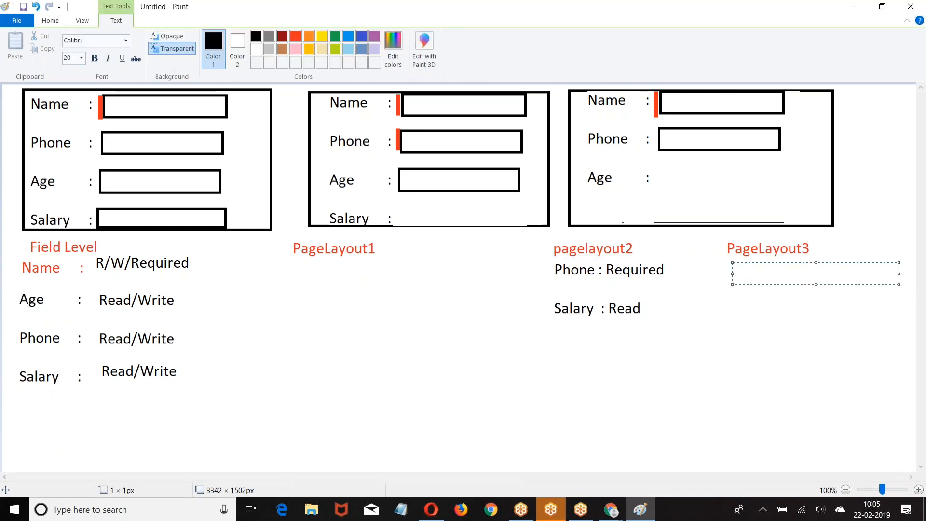
type("ASge")
key("BackSpace")
key("BackSpace")
key("BackSpace")
type("ge : Read")
key("Return")
type("Salary :Hide")
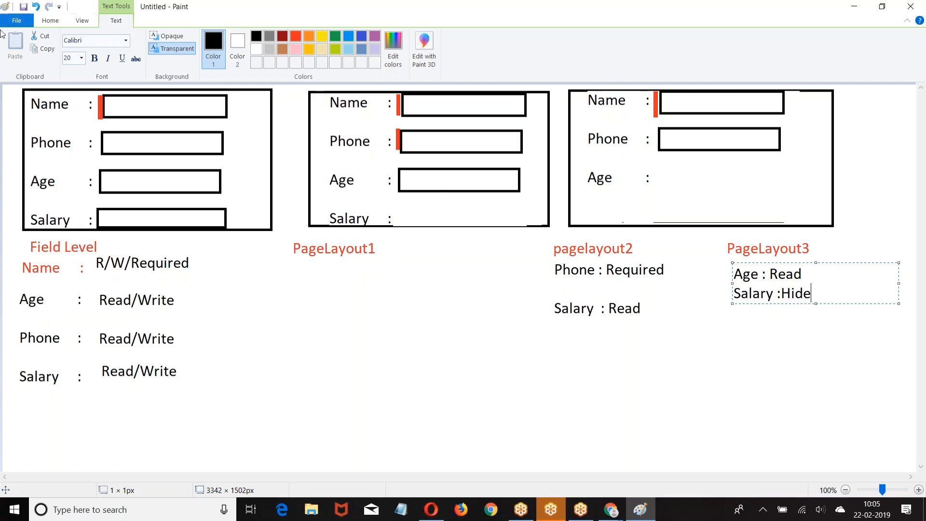
Step: Start a new blank drawing and discard the changes to the current untitled one
left_click(16, 21)
left_click(17, 41)
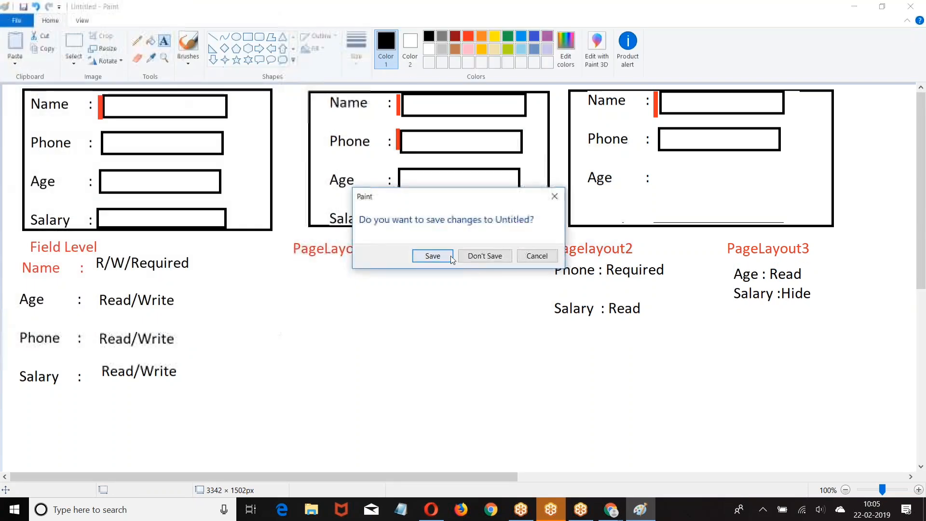
left_click(483, 257)
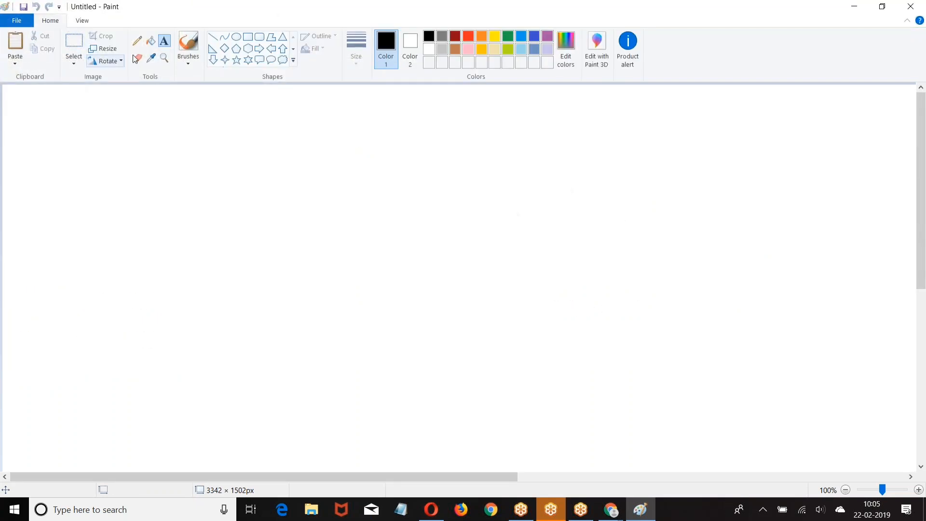
Step: Add a black text block near the canvas's upper-left corner listing Name, Phone and Age on spaced lines with aligned colons
left_click(34, 102)
type("Name      :")
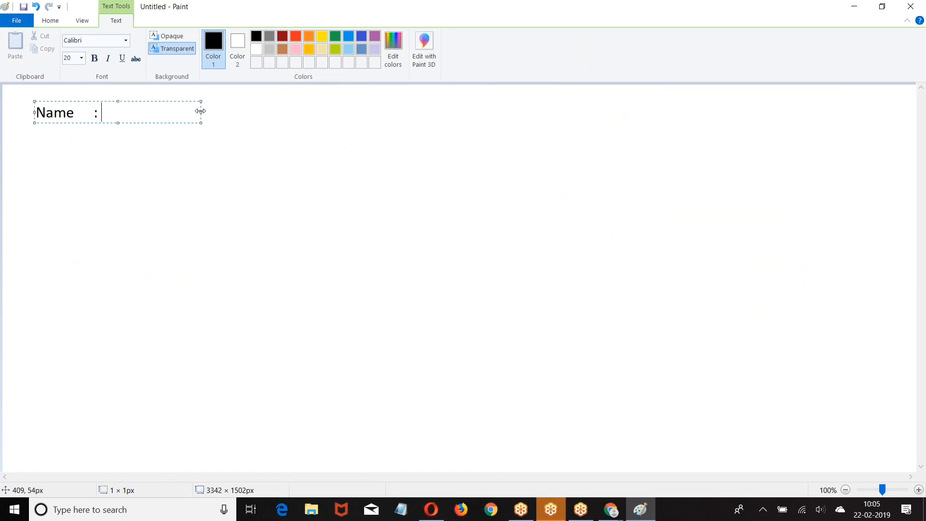
left_click_drag(201, 112, 327, 113)
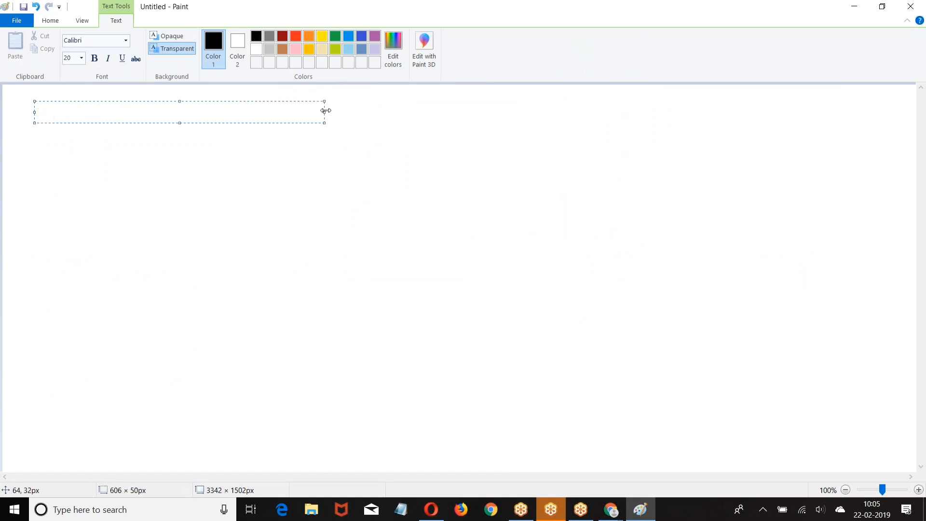
key("Return")
key("Return")
type("Phone     :")
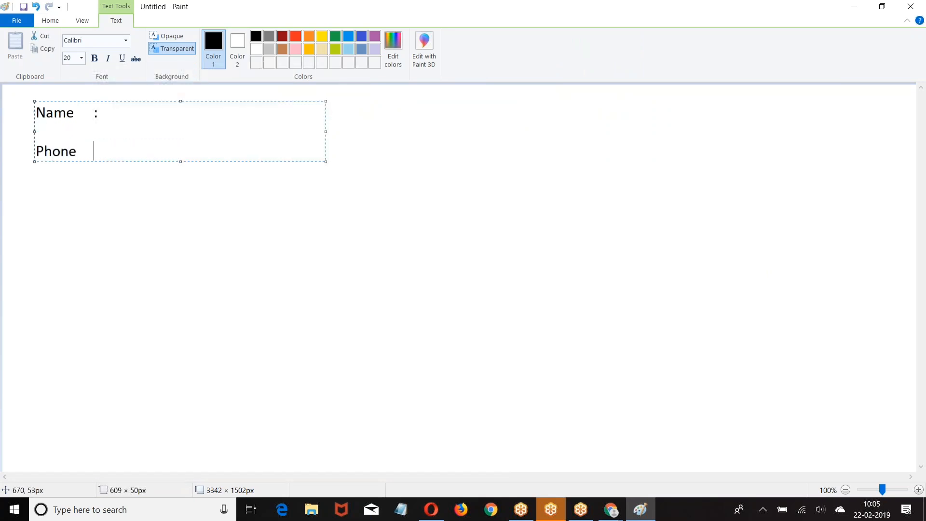
key("Return")
key("Return")
type("Age         :")
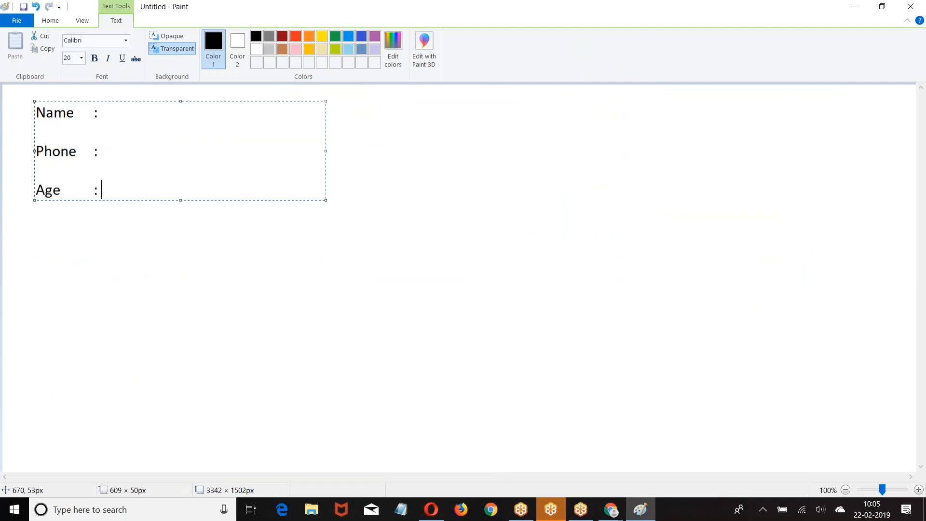
left_click(656, 197)
Step: Draw three black-outlined rectangles of similar size in a row to the right of the Name, Phone and Age labels
left_click(248, 37)
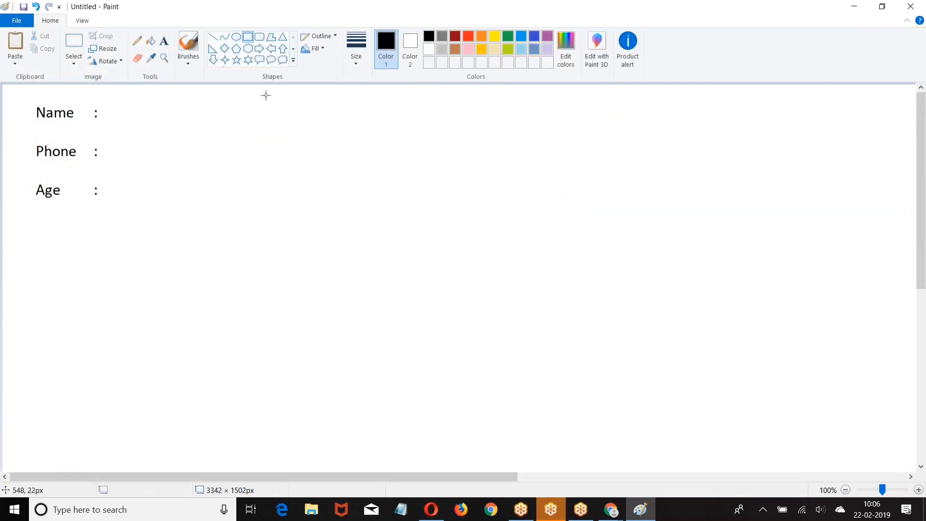
left_click_drag(266, 95, 432, 203)
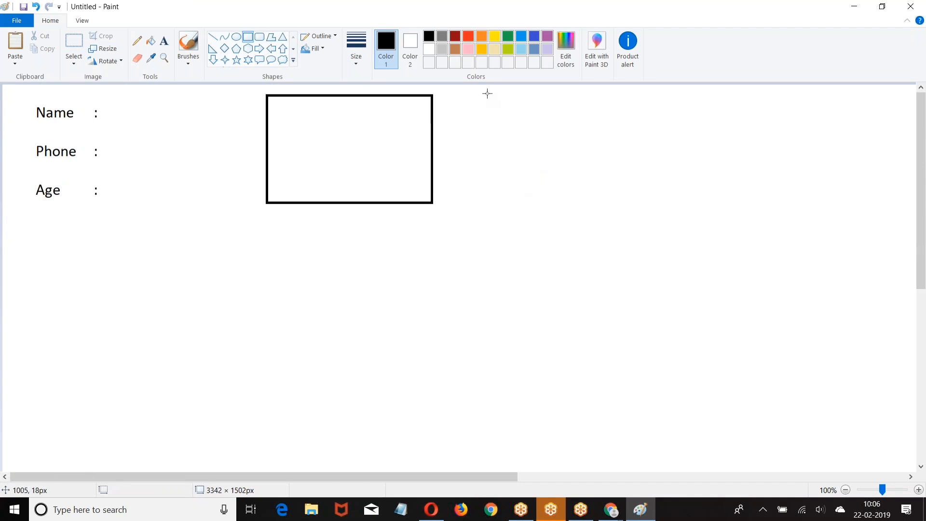
left_click_drag(486, 93, 630, 205)
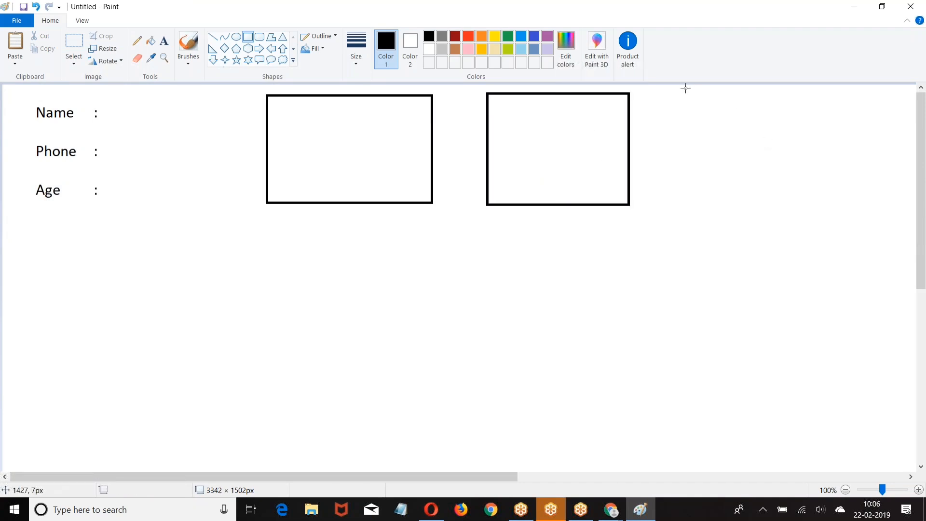
left_click_drag(677, 95, 833, 203)
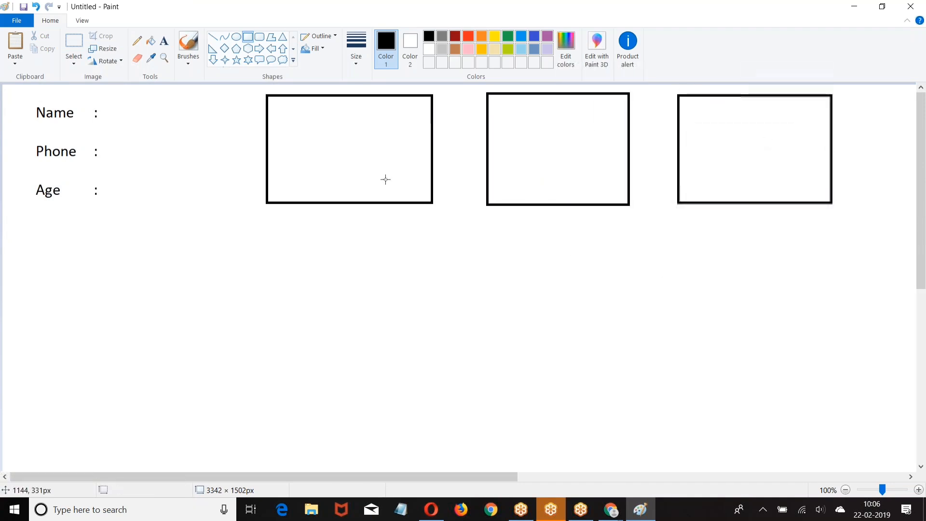
Step: Add black text inside the first rectangle listing Name, Phone and Age on spaced lines with aligned colons
left_click(385, 180)
left_click(164, 41)
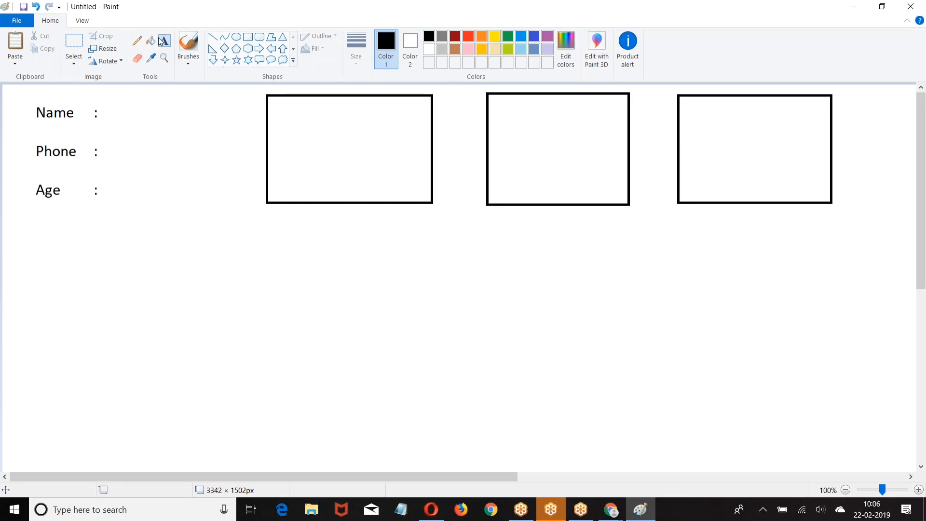
left_click(277, 110)
type("Name       :")
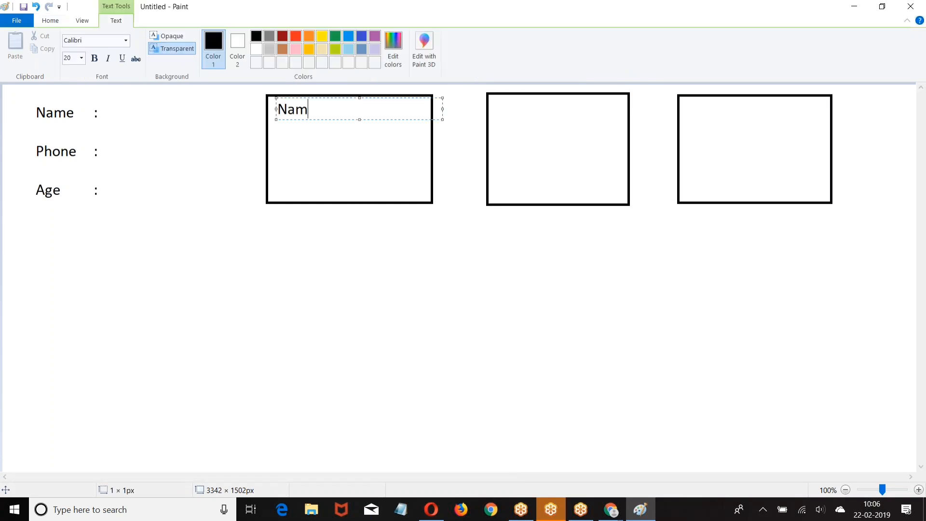
key("Return")
key("Return")
type("Phone     :")
key("Return")
key("Return")
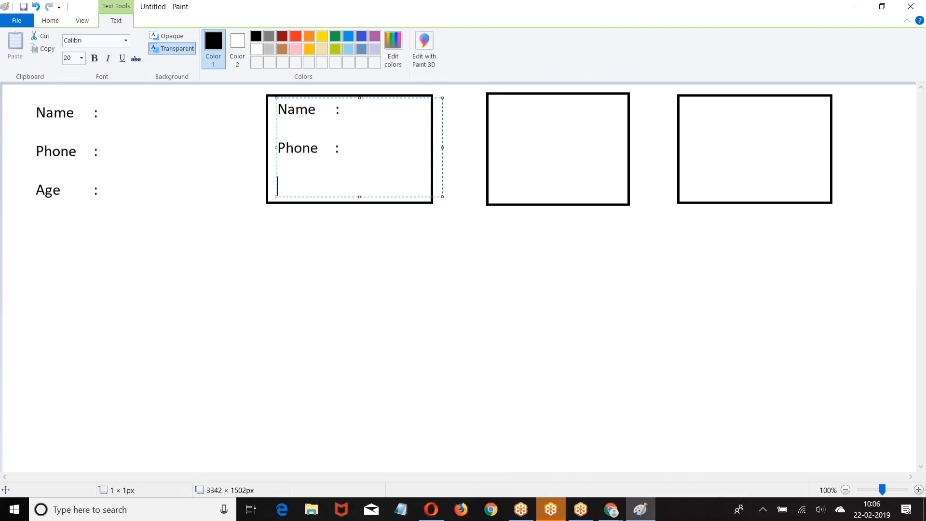
type("Age       :")
Step: Copy the Name, Phone and Age text from the first rectangle into the second and third rectangles
left_click_drag(280, 105, 356, 192)
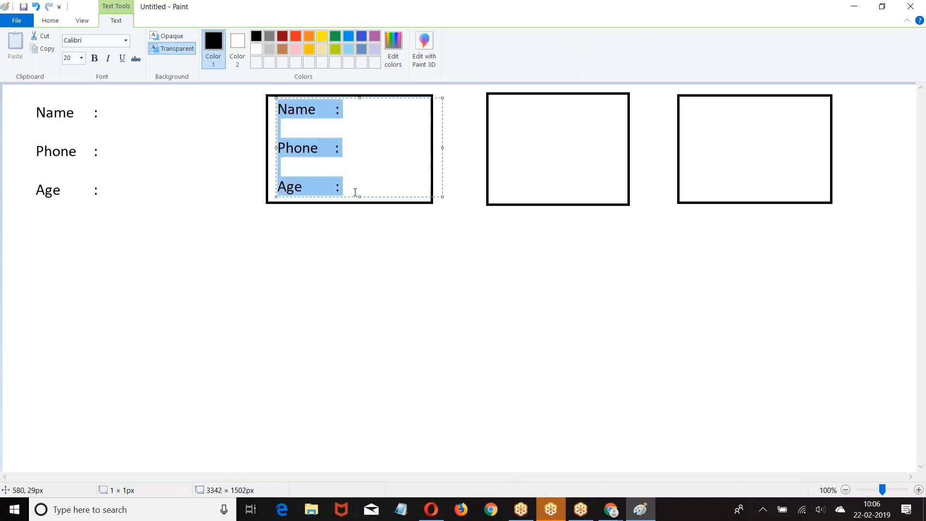
key("ctrl+c")
left_click(498, 102)
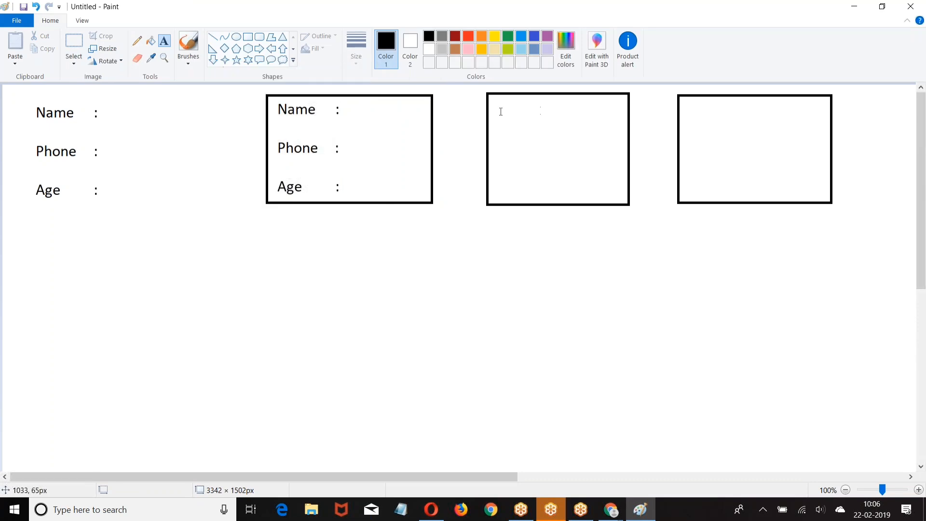
left_click(493, 92)
key("ctrl+v")
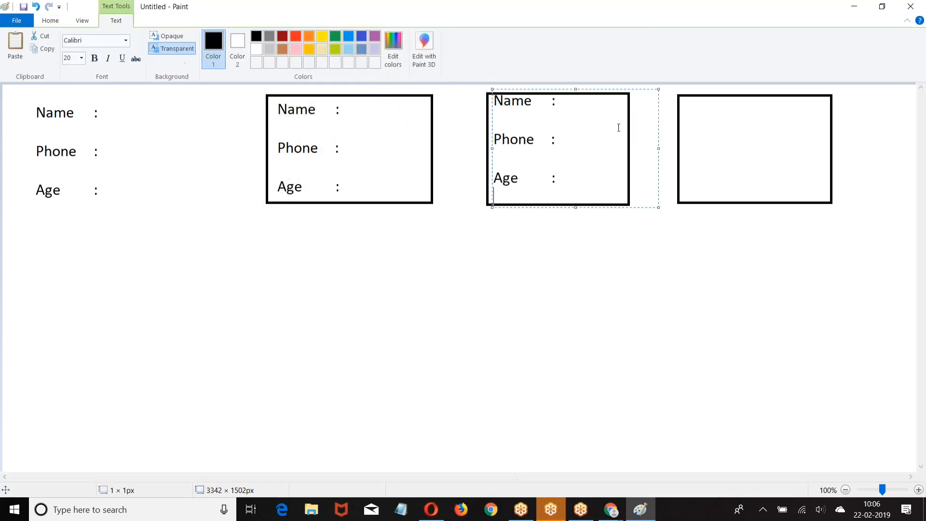
left_click(681, 107)
left_click(680, 97)
key("ctrl+v")
left_click(372, 181)
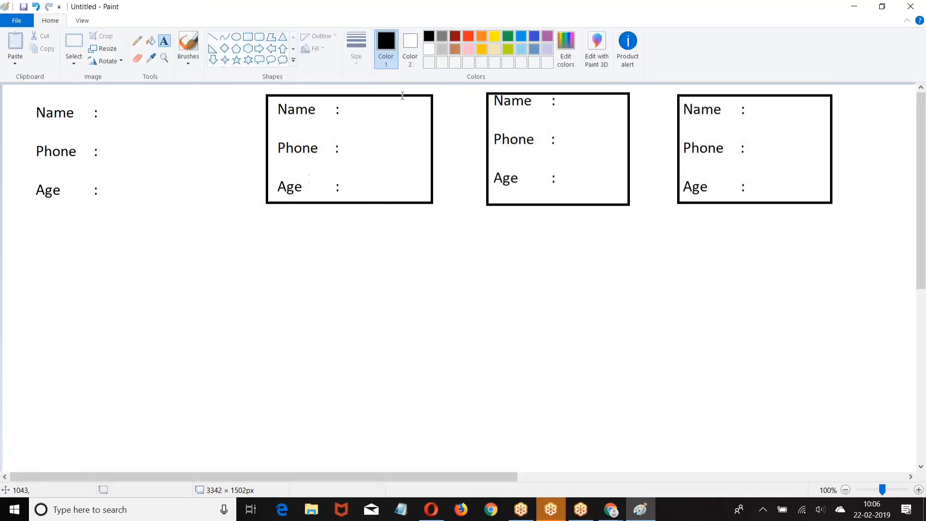
Step: Draw black field boxes beside Name and Phone in the middle rectangle and beside Name in the third, marking the third's box with a red bar
left_click(247, 36)
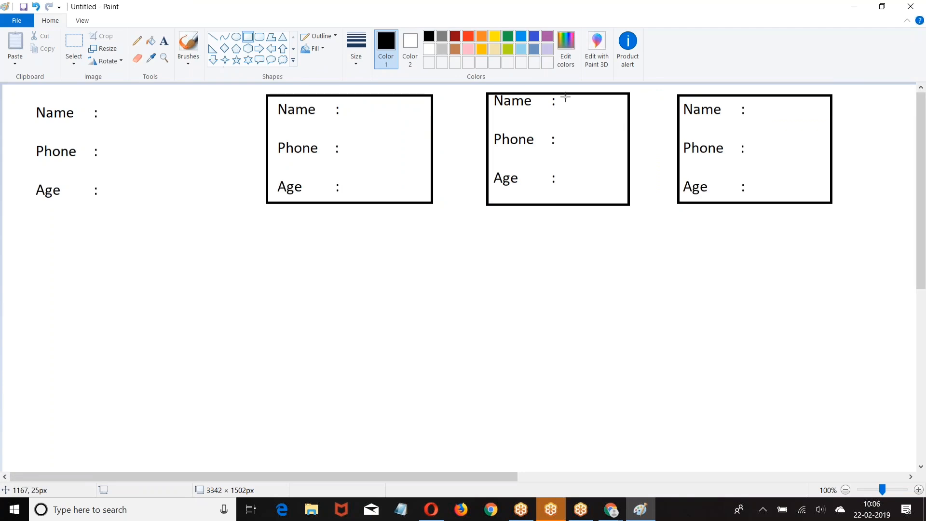
left_click_drag(564, 97, 622, 116)
left_click_drag(561, 134, 623, 151)
left_click_drag(753, 101, 819, 118)
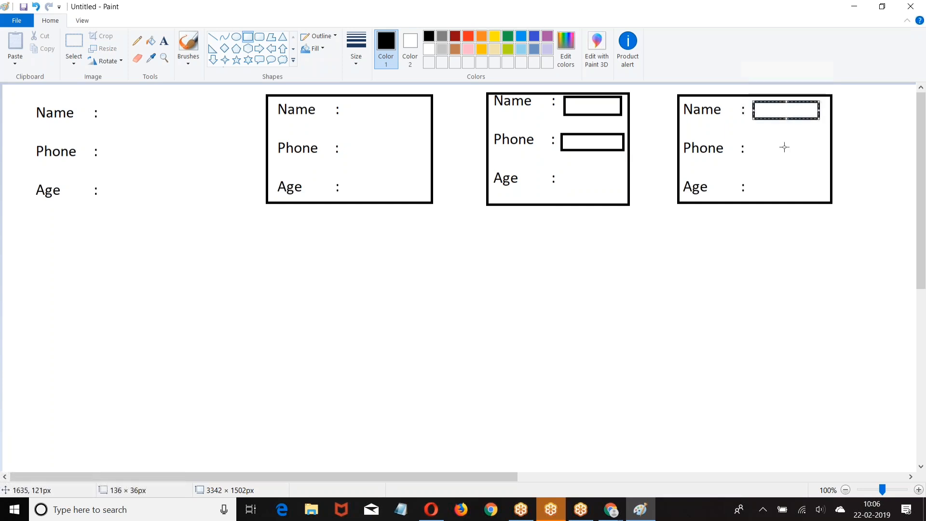
left_click(771, 136)
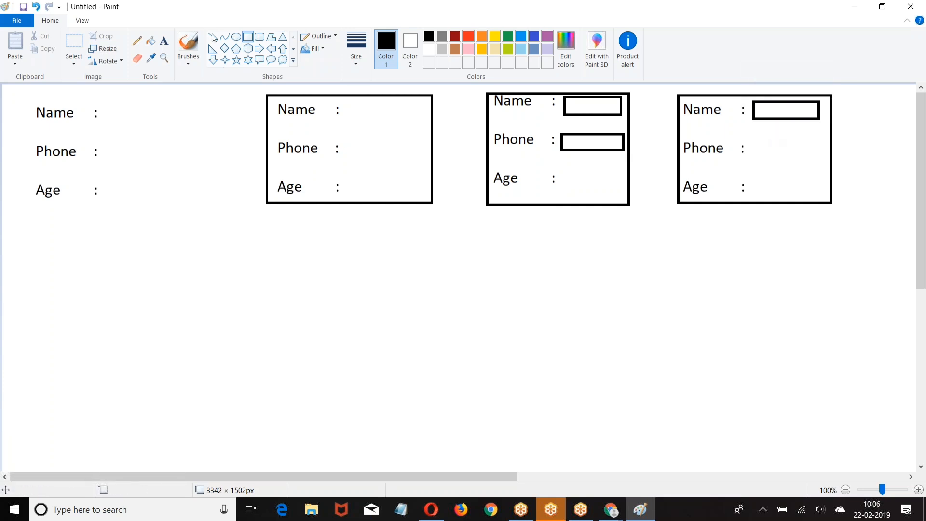
left_click(468, 37)
left_click_drag(750, 101, 753, 120)
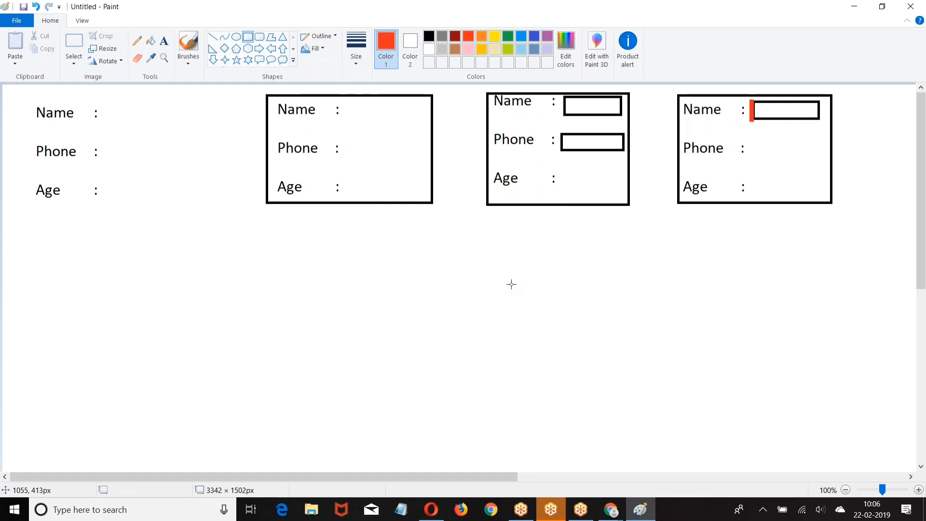
Step: Add red text beside the leftmost unboxed labels: "R/W" for Name, "R/W" for Phone and "R" for Age
left_click(164, 41)
left_click(112, 100)
type("R/W")
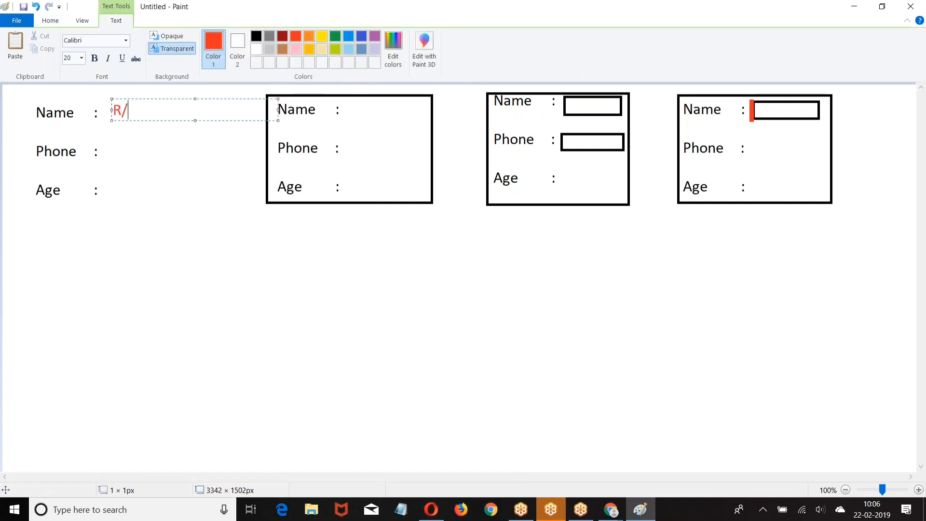
key("Return")
key("Return")
type("R/W")
key("Return")
key("Return")
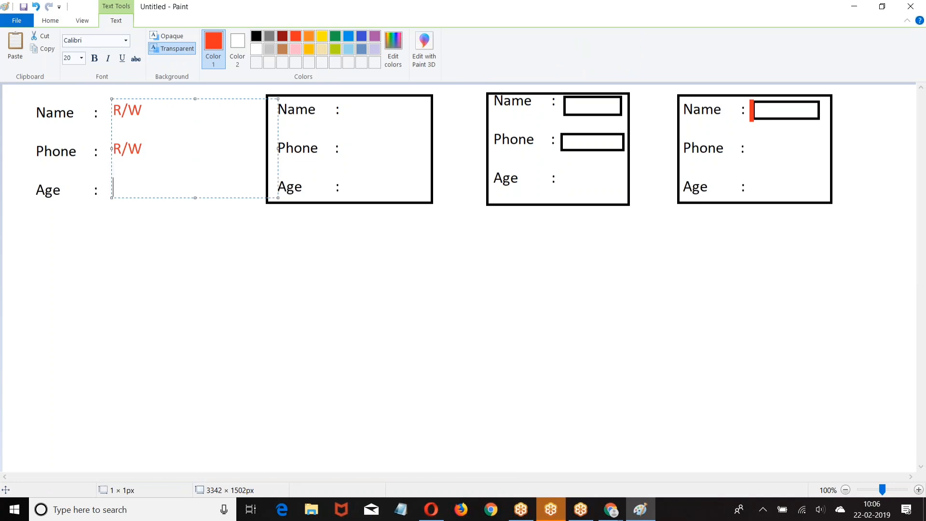
type("R./")
key("BackSpace")
key("BackSpace")
left_click(144, 149)
key("BackSpace")
key("BackSpace")
type("/W")
left_click(161, 285)
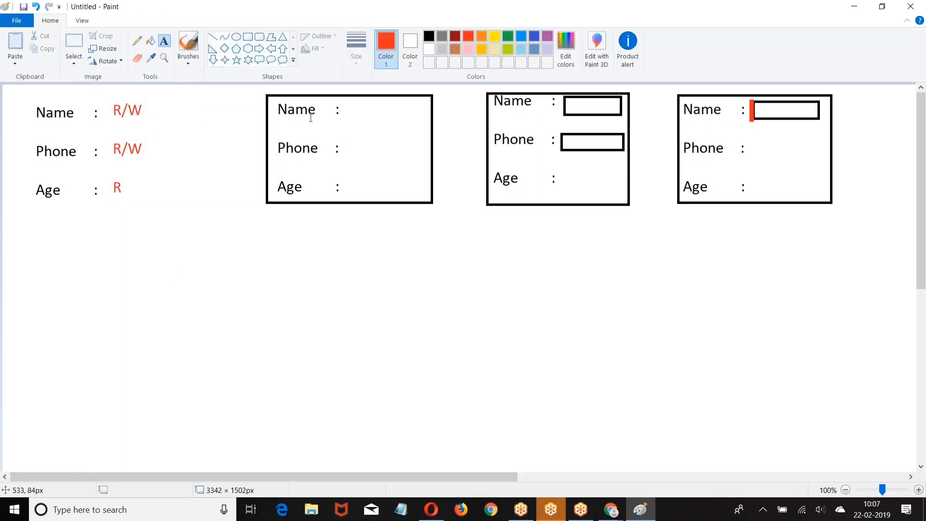
Step: Add red text "Read" beside Name in the first rectangle and "Required" to the right of the third rectangle
left_click_drag(351, 98, 517, 120)
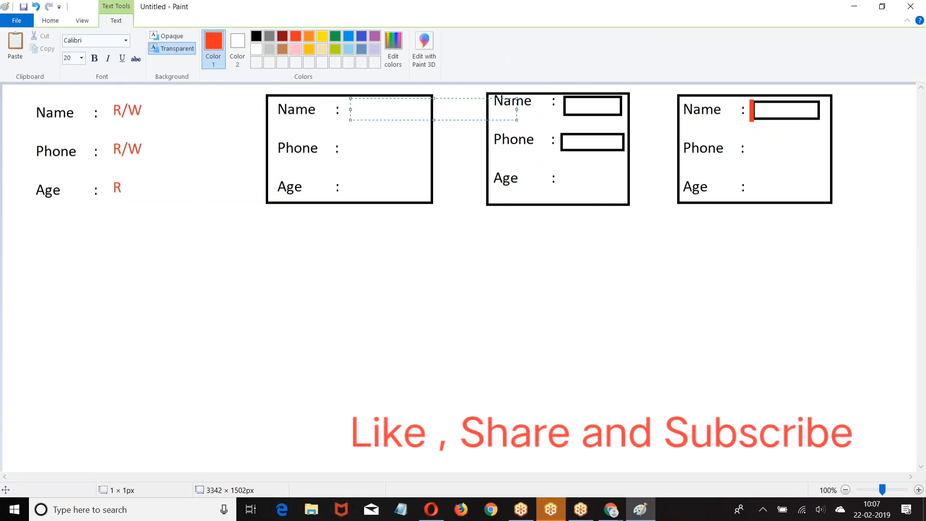
type("Read")
left_click(746, 87)
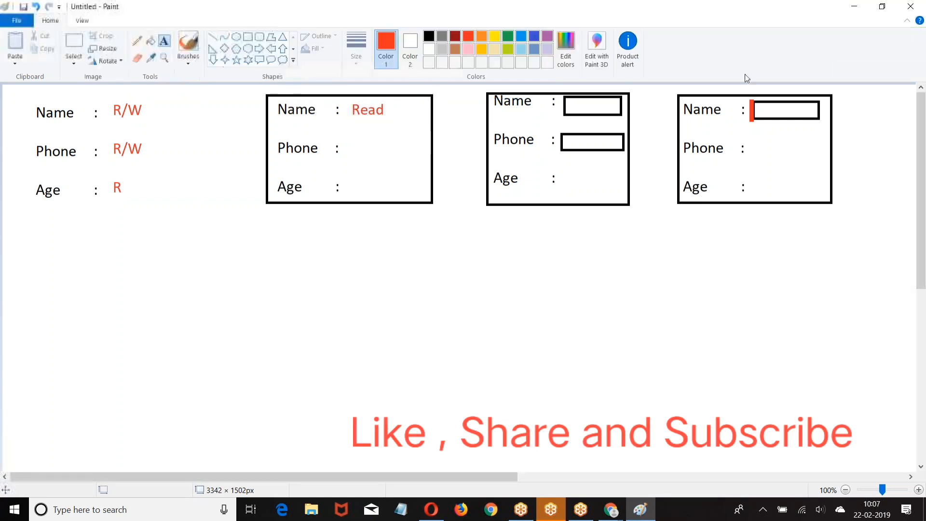
left_click(841, 94)
type("Required")
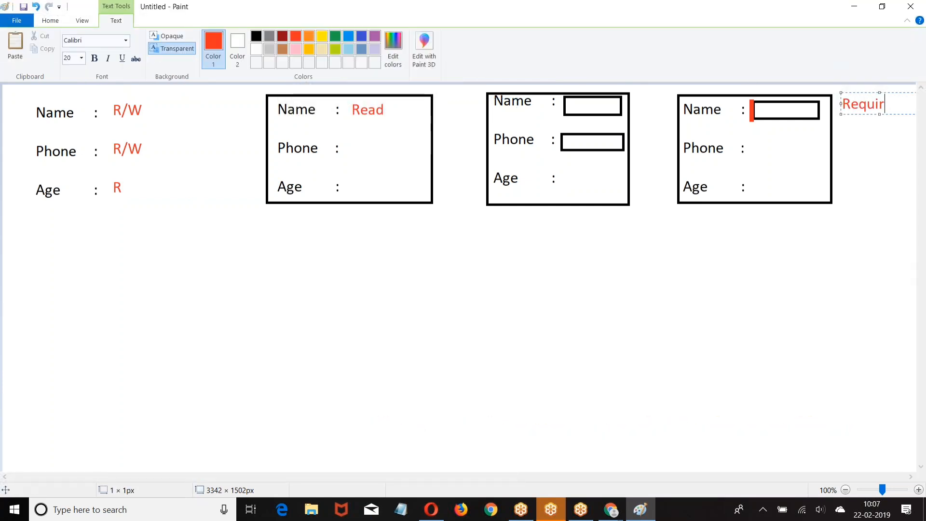
Step: Add red text "read" beside Phone in both the first and third rectangles
left_click(355, 153)
type("redad")
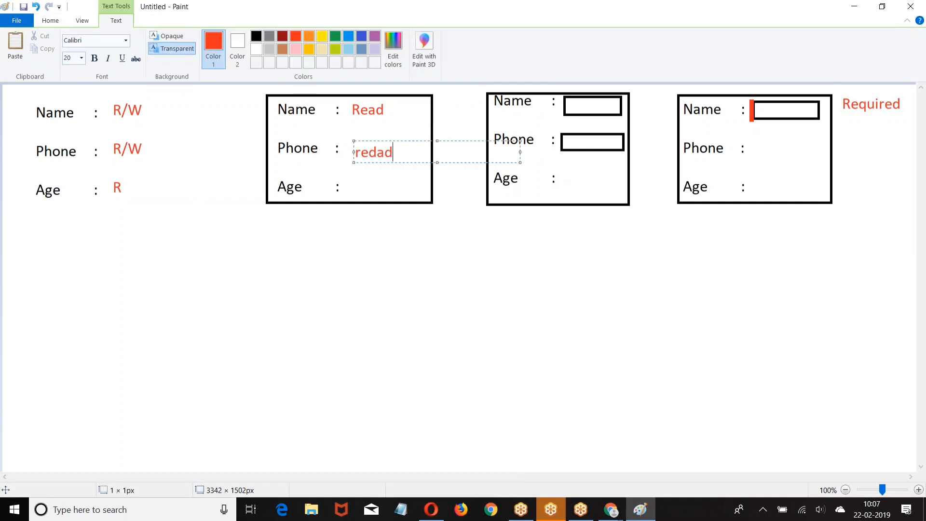
key("BackSpace")
key("BackSpace")
key("BackSpace")
type("ad")
left_click(760, 135)
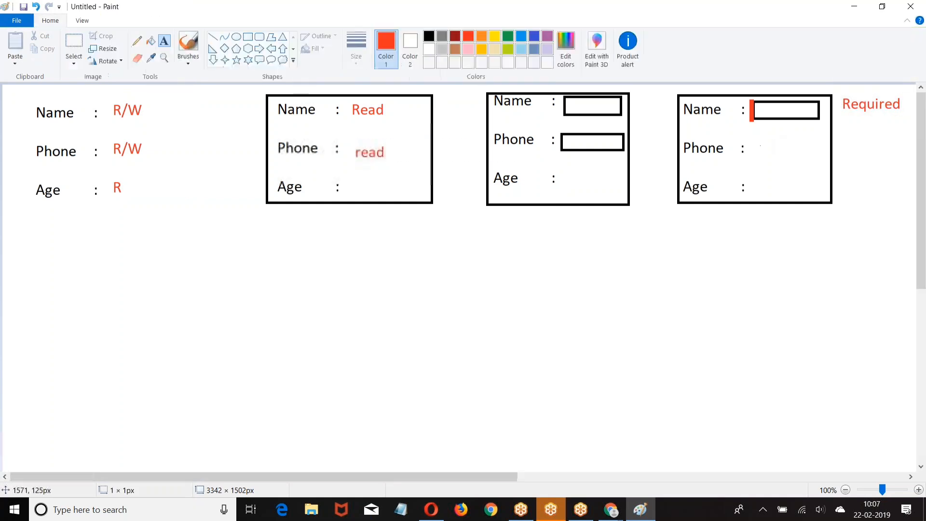
type("reqd")
key("BackSpace")
key("BackSpace")
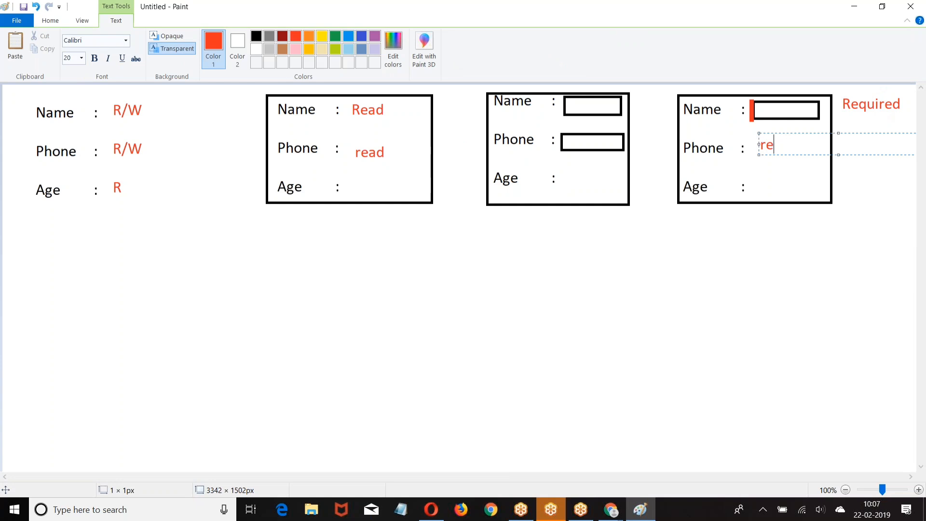
type("ad")
Step: Switch to Salesforce Setup in Chrome and open the Permission Sets list
left_click(611, 509)
left_click(560, 456)
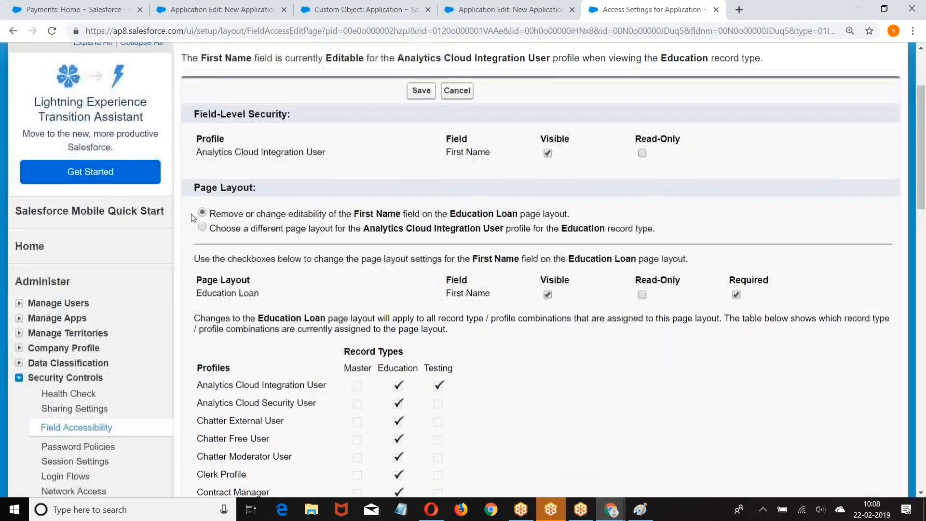
scroll(191, 214, "down", 5)
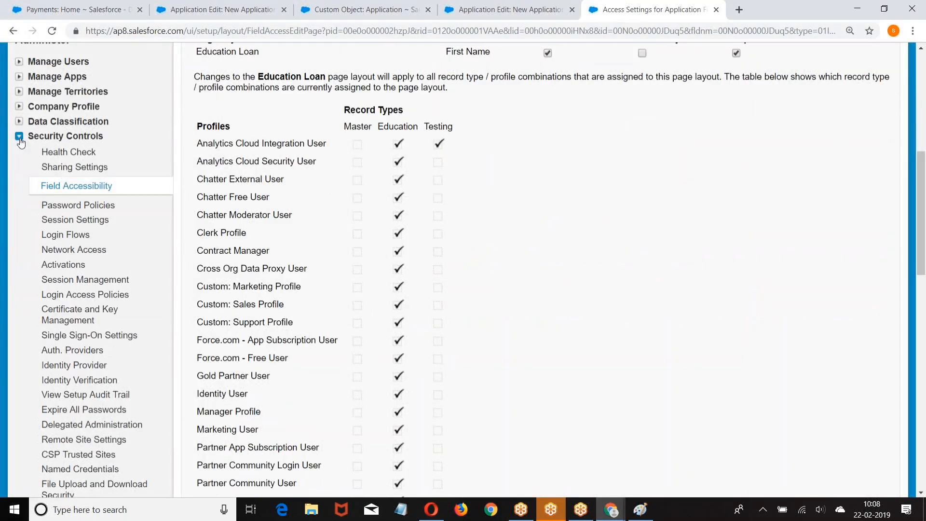
left_click(19, 137)
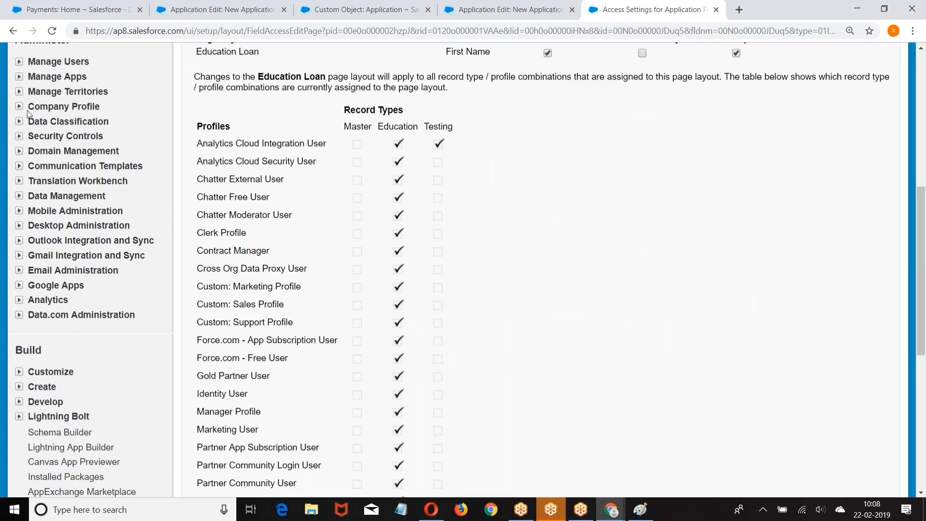
scroll(23, 71, "up", 1)
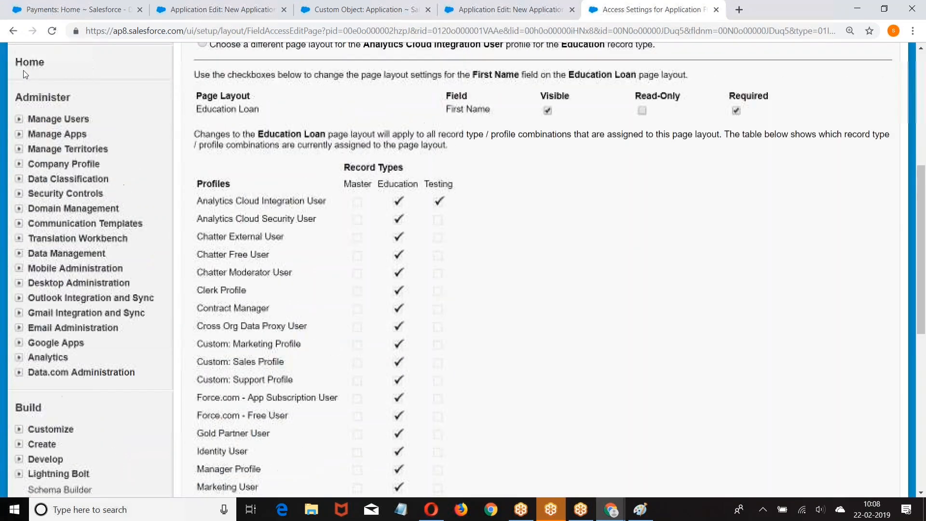
left_click(19, 118)
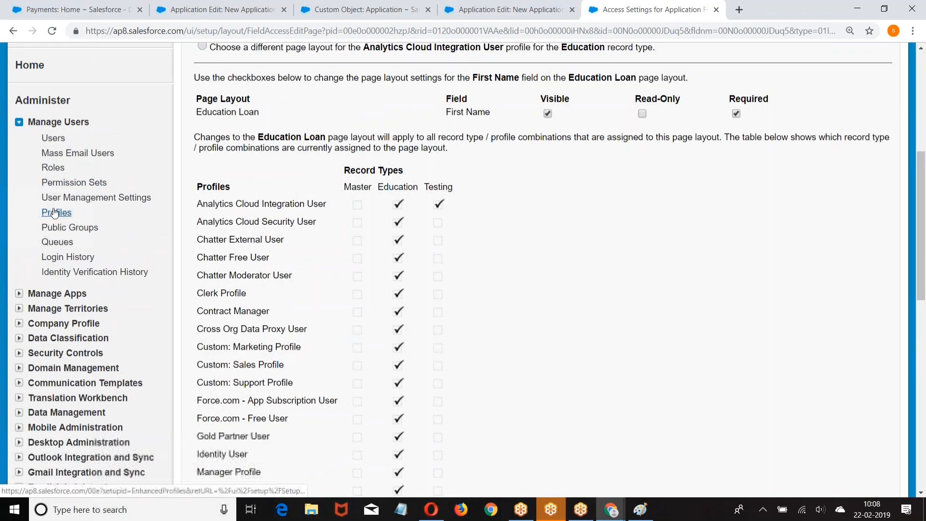
left_click(68, 185)
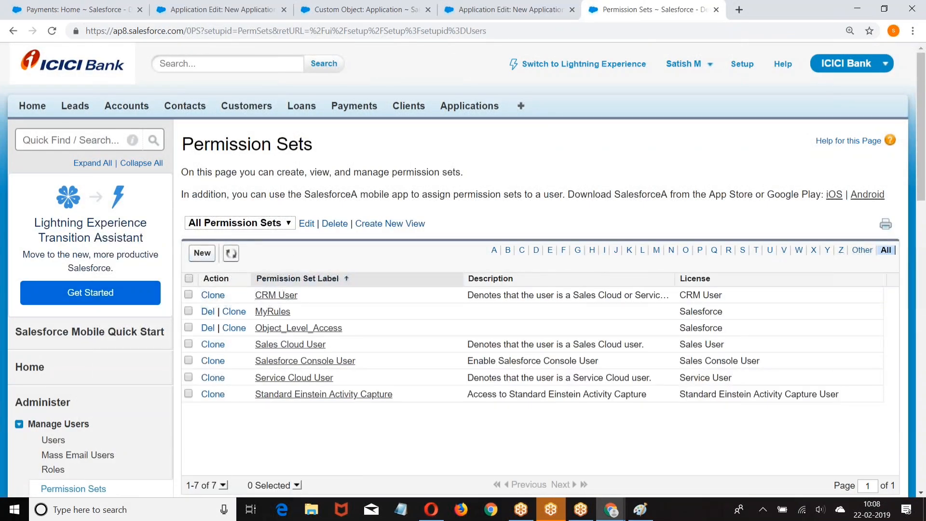
Step: Open the Object_Level_Access permission set and review its overview of app and system settings
left_click(202, 253)
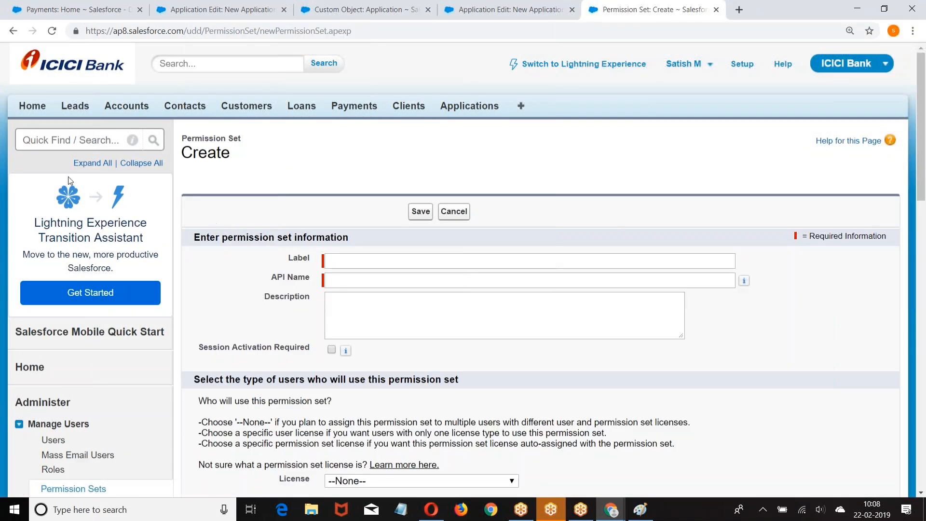
left_click(13, 30)
scroll(246, 251, "down", 2)
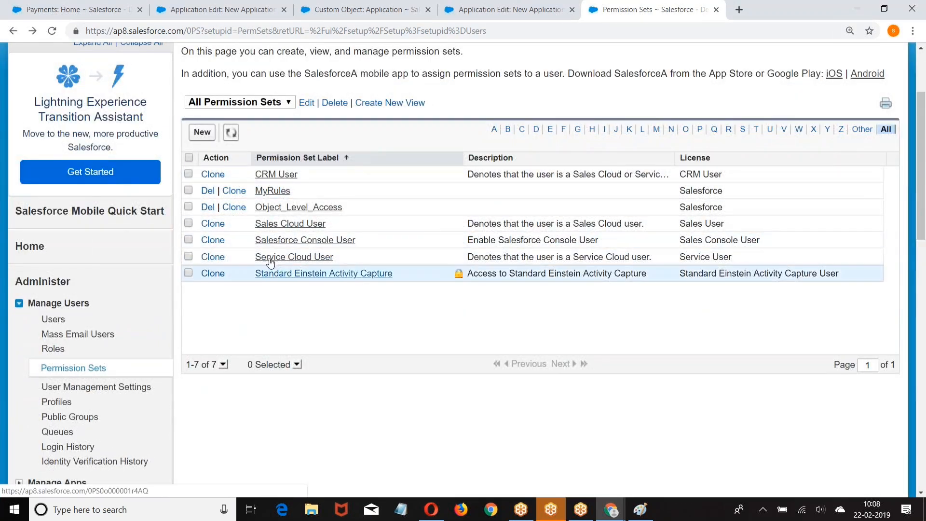
left_click(277, 208)
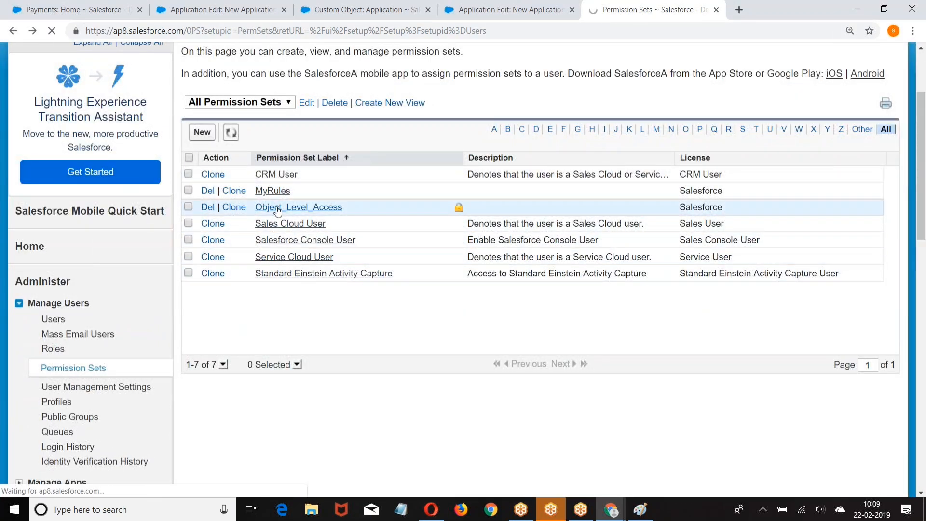
scroll(529, 184, "down", 3)
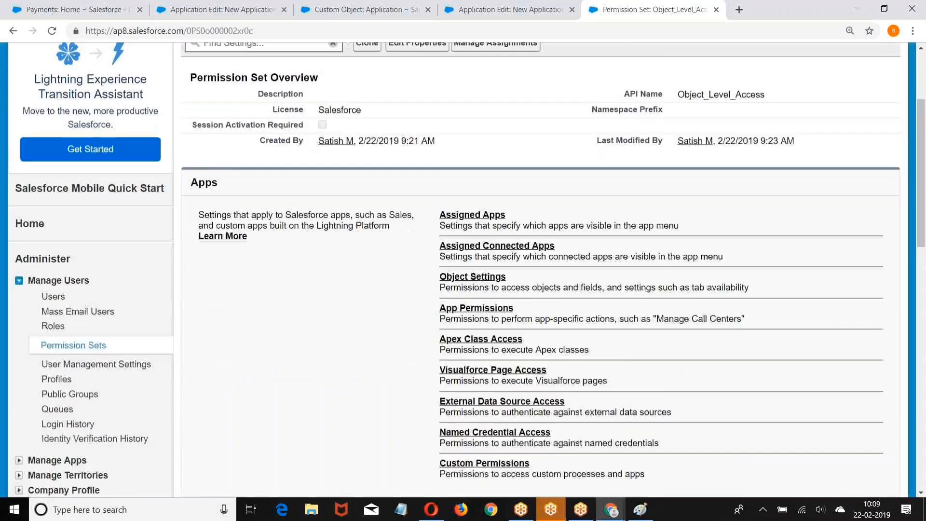
scroll(529, 271, "down", 3)
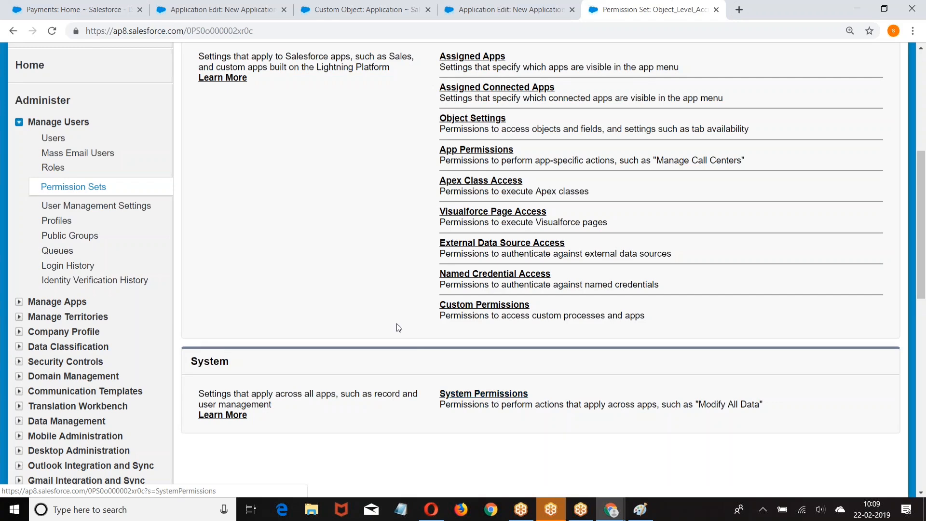
Step: Open the Accounts object settings of Object_Level_Access for editing and highlight the Tab Settings heading
left_click(480, 124)
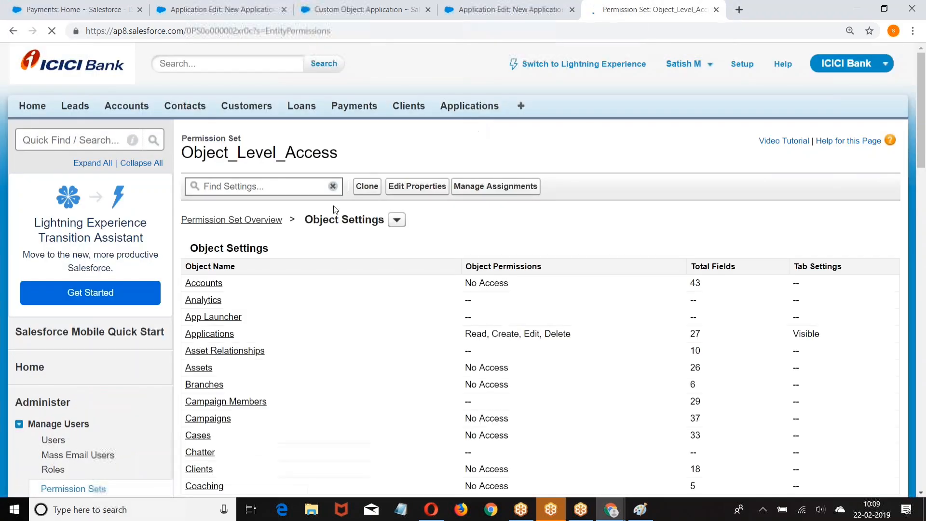
left_click(198, 285)
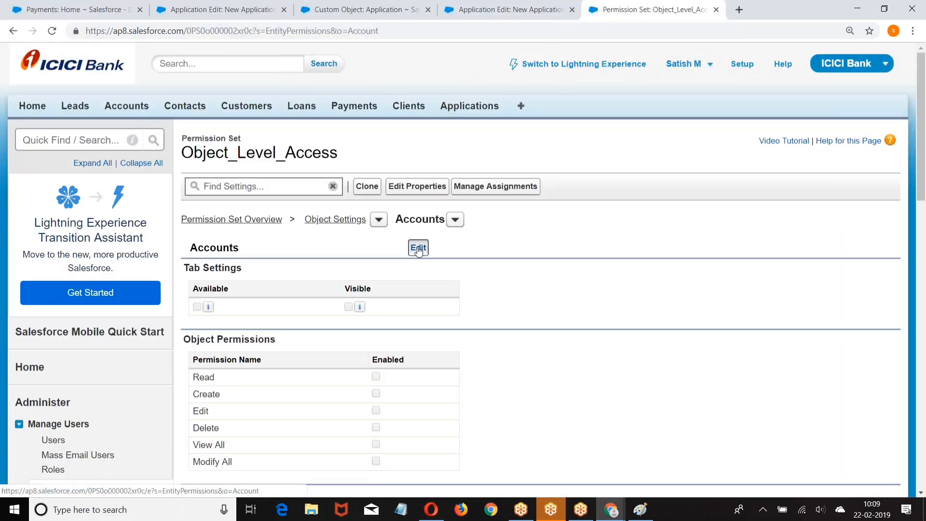
left_click(418, 249)
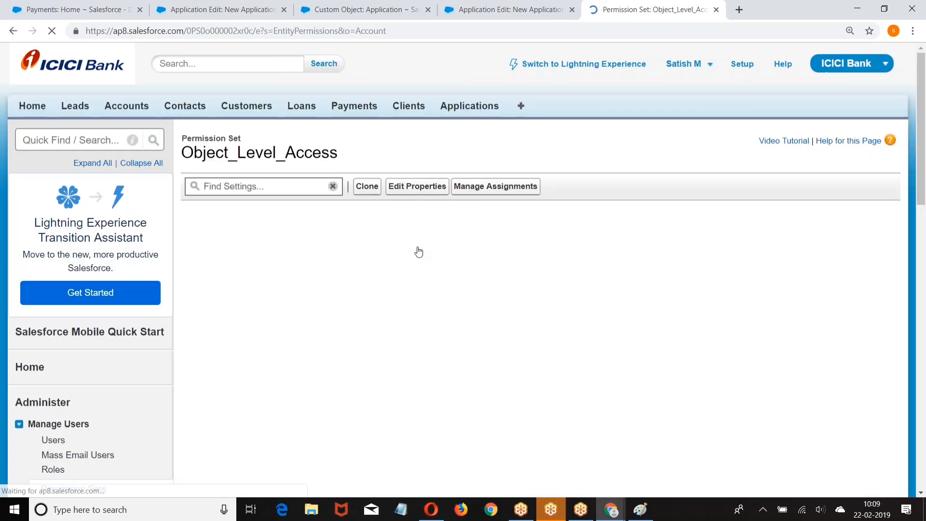
scroll(201, 161, "down", 2)
left_click_drag(184, 149, 252, 151)
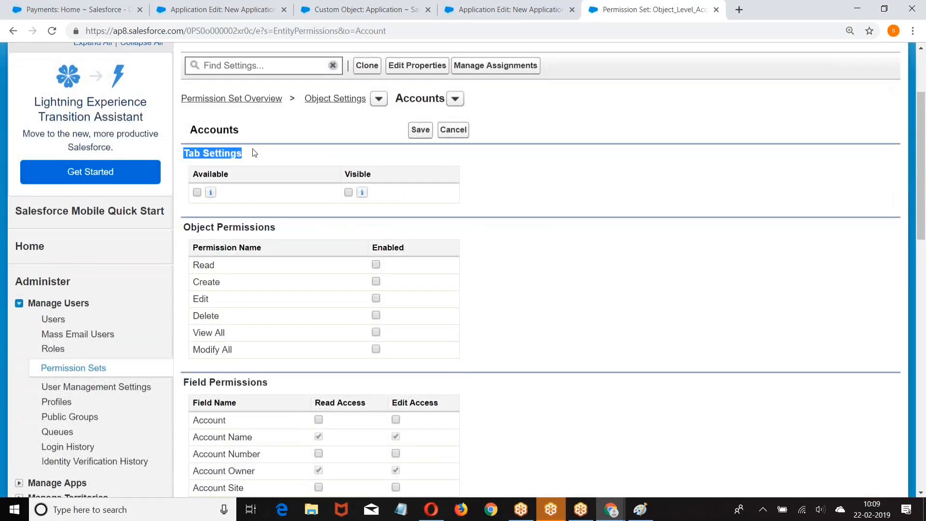
Step: Highlight the Object Permissions and Field Permissions headings of the Accounts settings, cancel editing, and review the read-only settings
scroll(252, 151, "down", 2)
triple_click(223, 106)
scroll(291, 108, "down", 3)
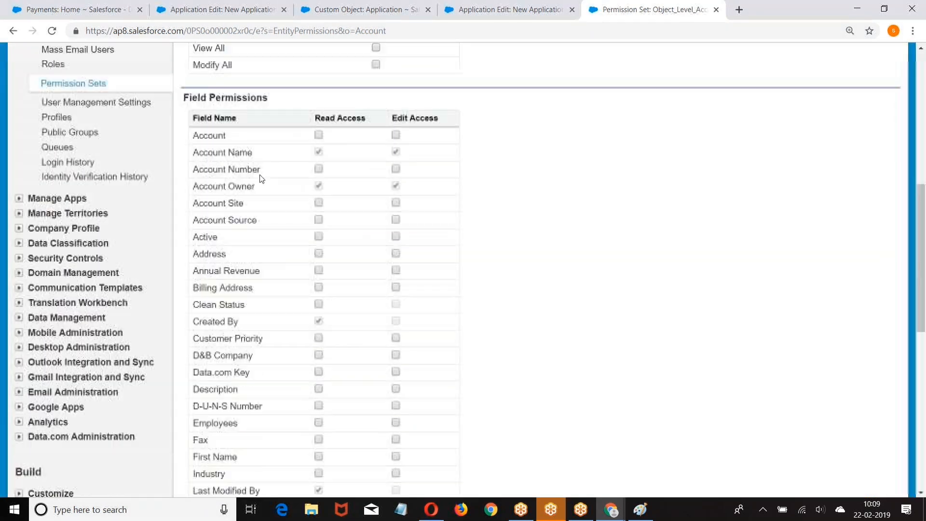
triple_click(296, 85)
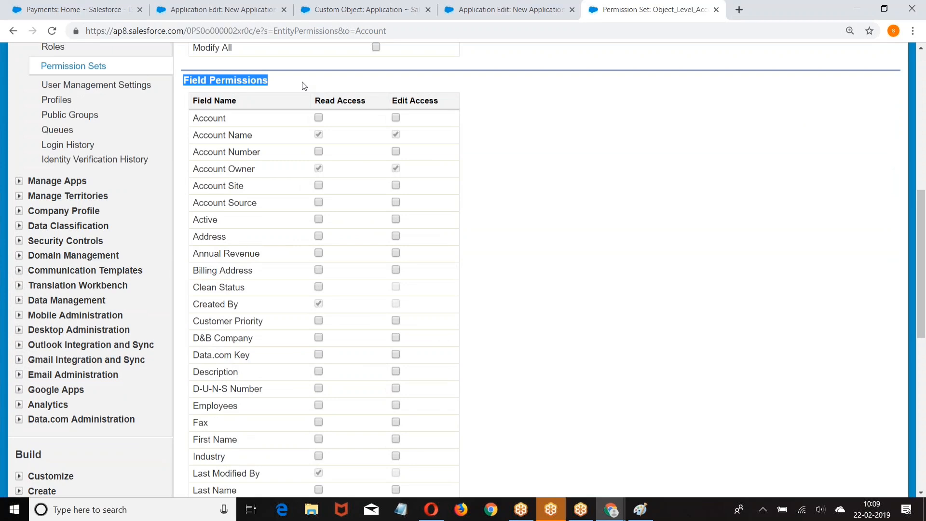
scroll(304, 85, "up", 5)
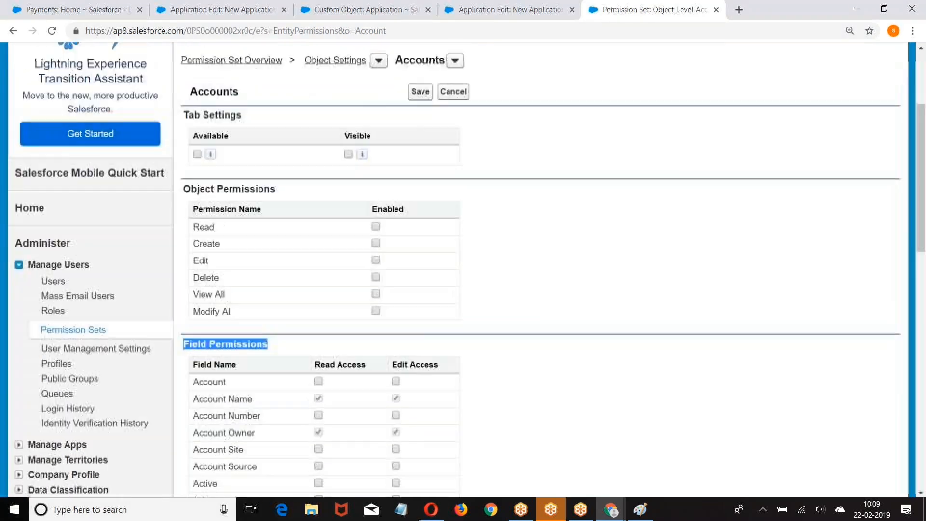
left_click(446, 130)
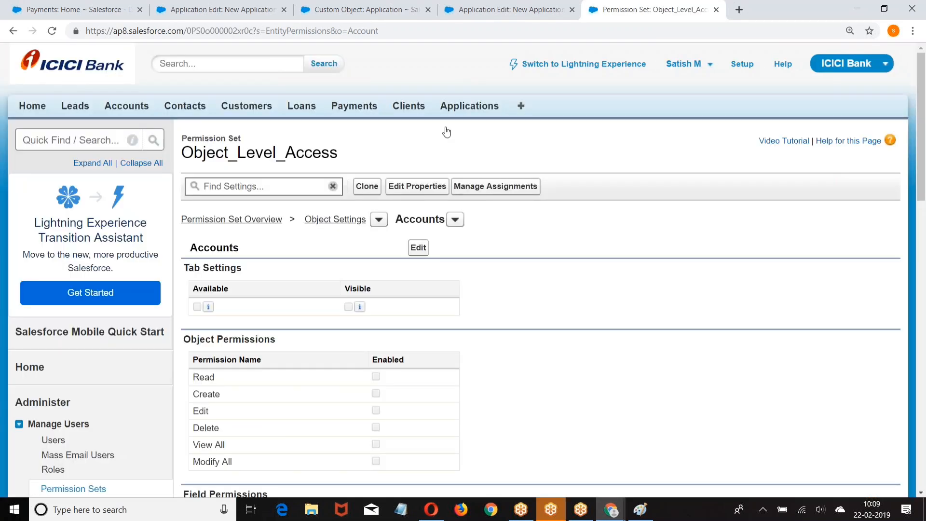
scroll(447, 131, "down", 10)
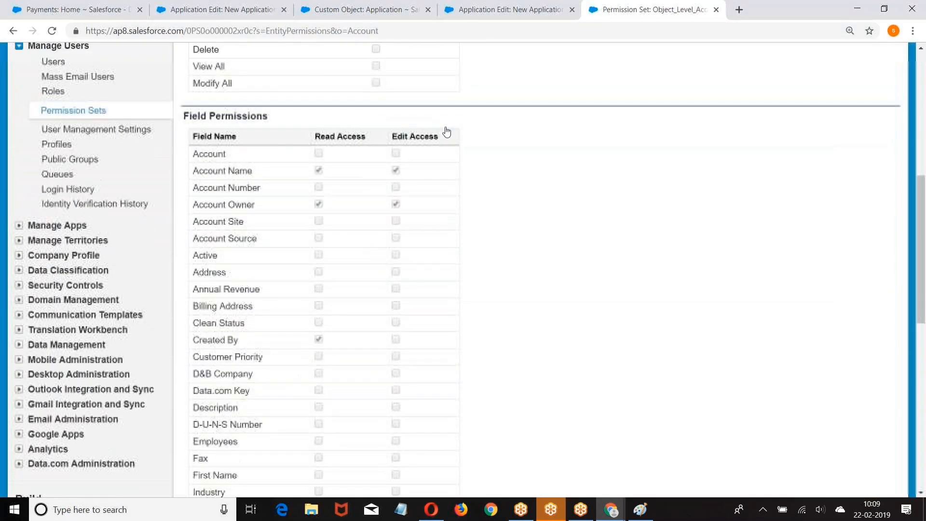
scroll(447, 130, "up", 9)
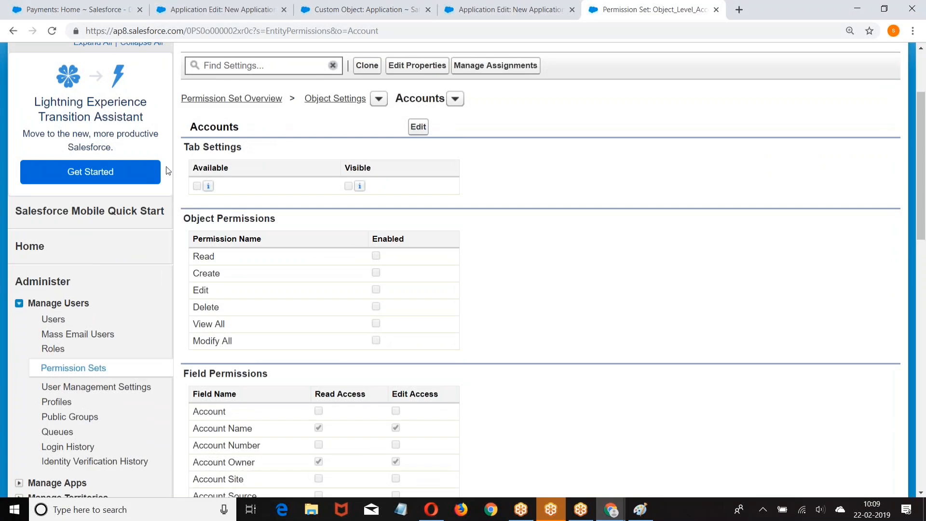
Step: Reopen the Object_Level_Access permission set from the Permission Sets list and review its Apps and System sections
scroll(169, 171, "down", 4)
scroll(169, 170, "down", 1)
left_click(47, 127)
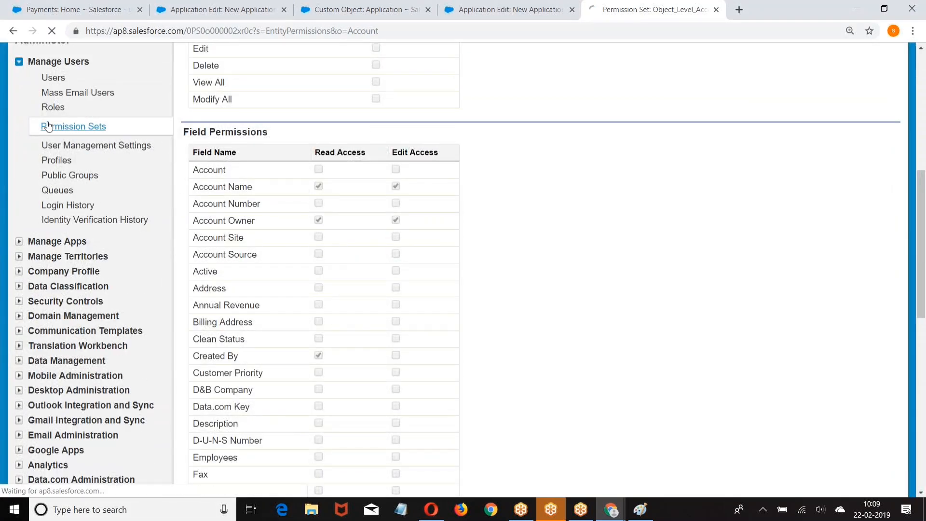
scroll(367, 145, "down", 3)
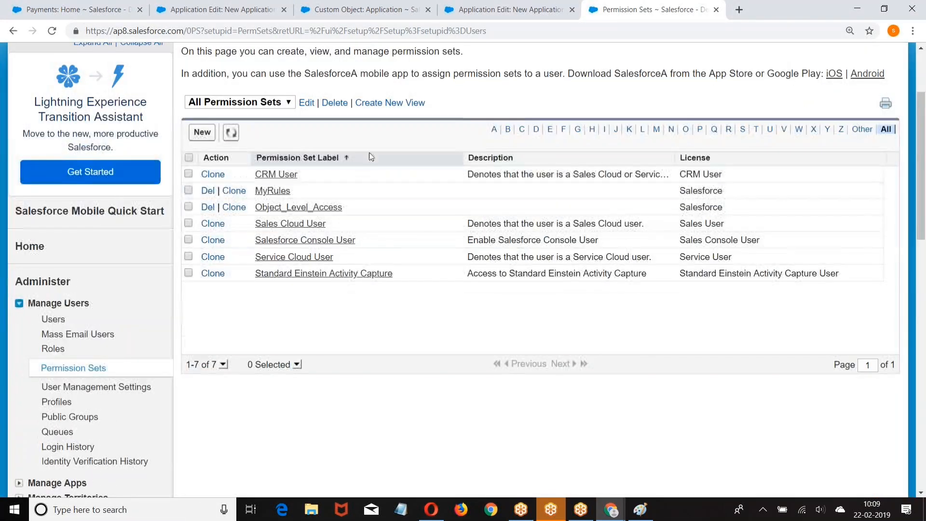
left_click(279, 207)
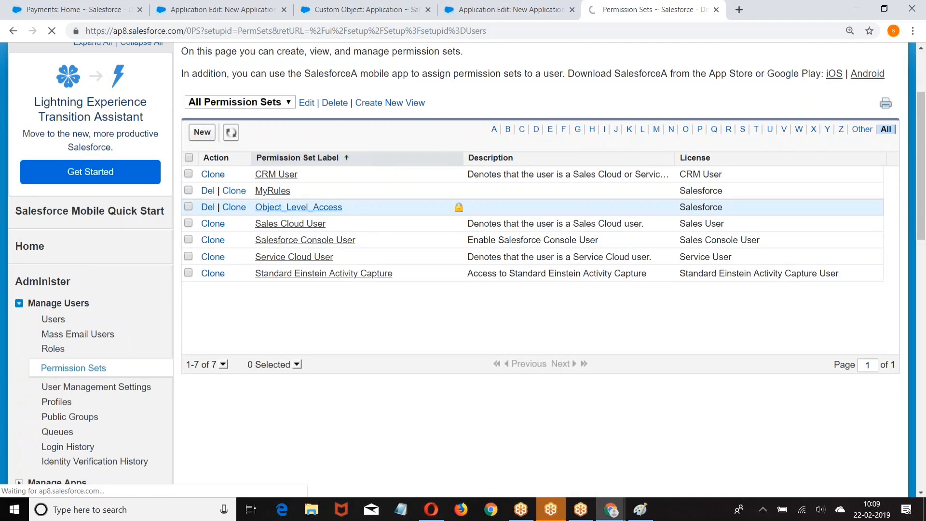
scroll(680, 187, "down", 5)
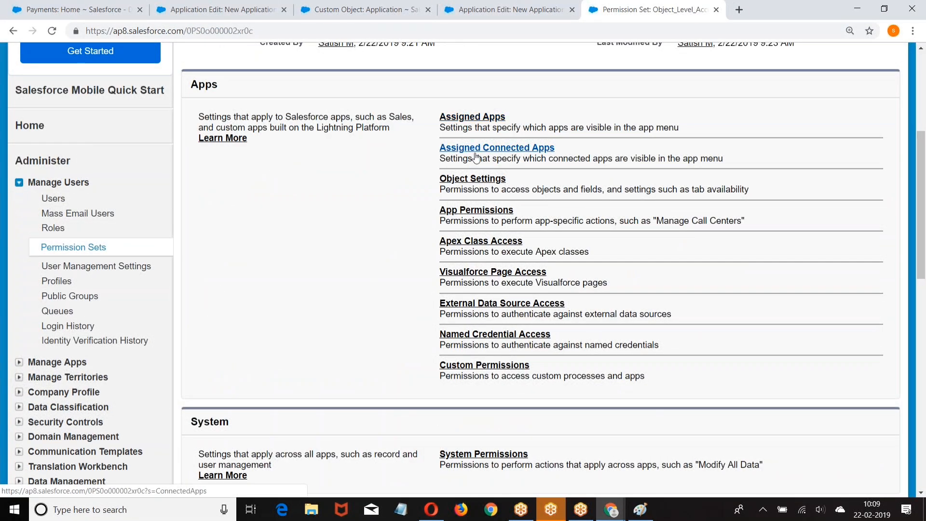
scroll(529, 161, "down", 1)
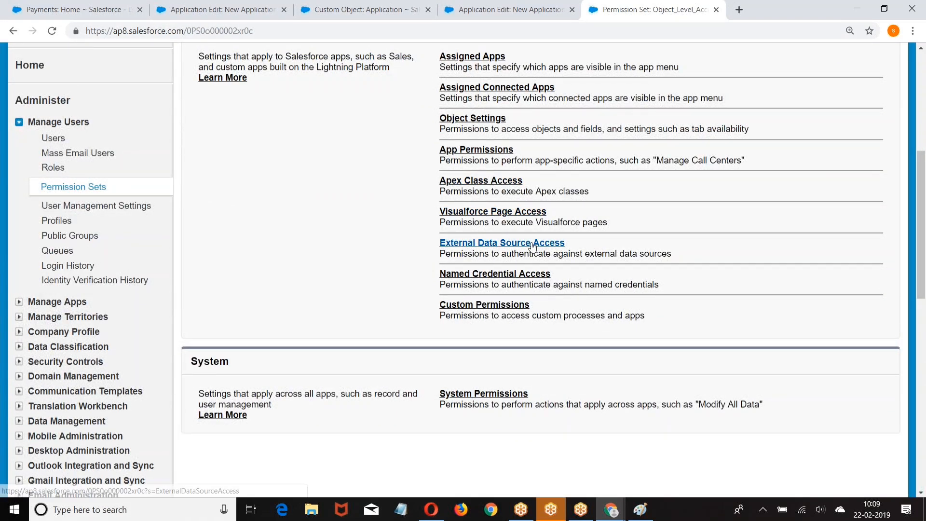
Step: Open the Custom Permissions and System Permissions pages of Object_Level_Access in separate new browser tabs
scroll(459, 248, "down", 1)
right_click(485, 243)
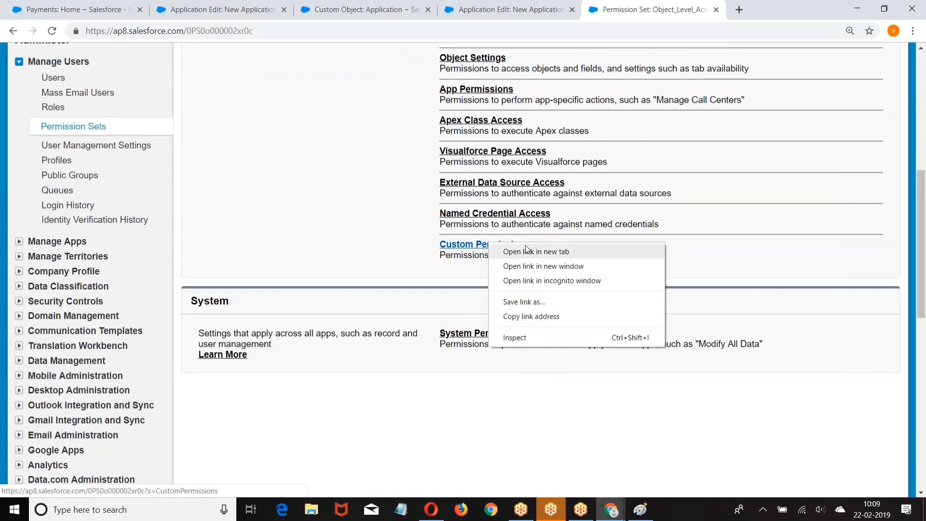
key("Escape")
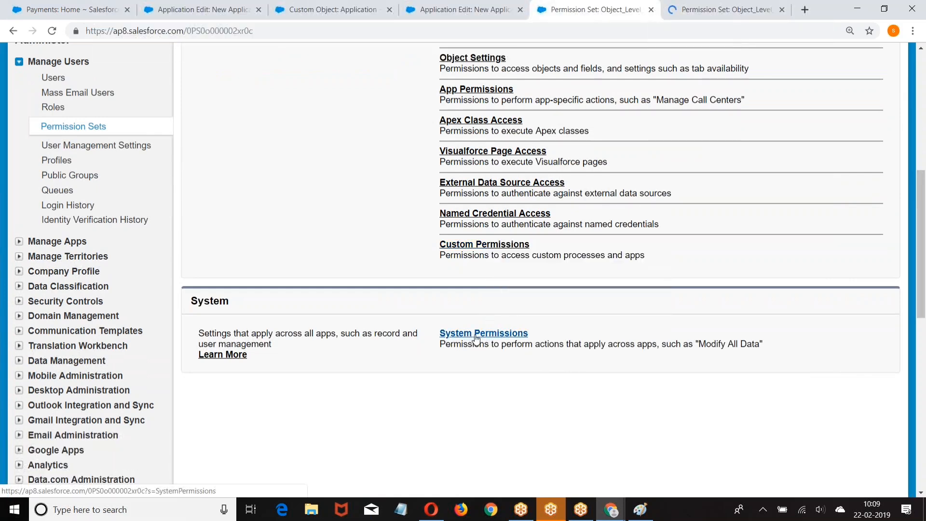
right_click(479, 339)
left_click(502, 344)
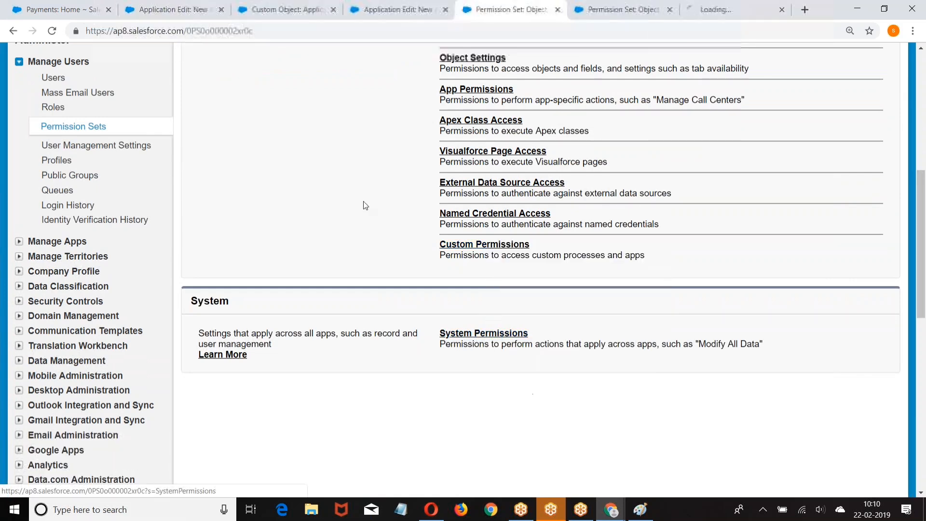
Step: View the Custom Permissions of Object_Level_Access in edit mode, cancel the edit, and close that browser tab
left_click(400, 10)
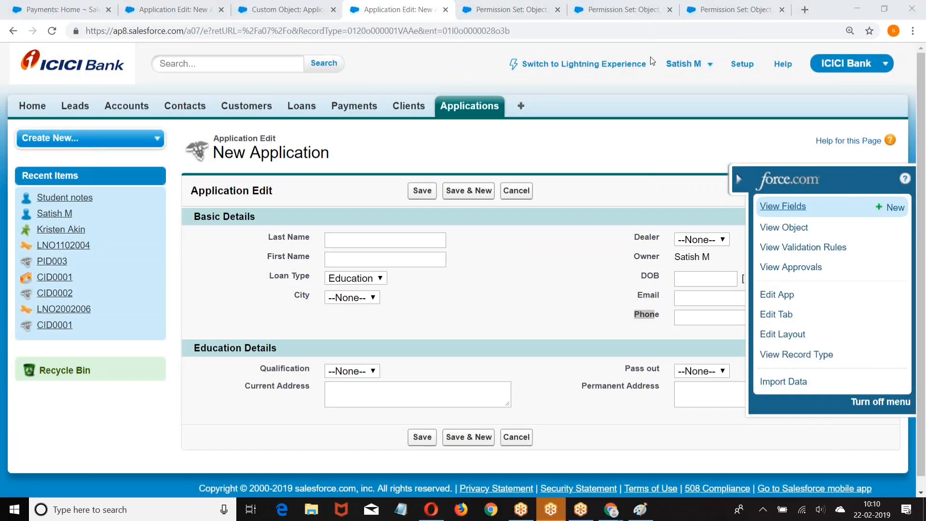
left_click(628, 9)
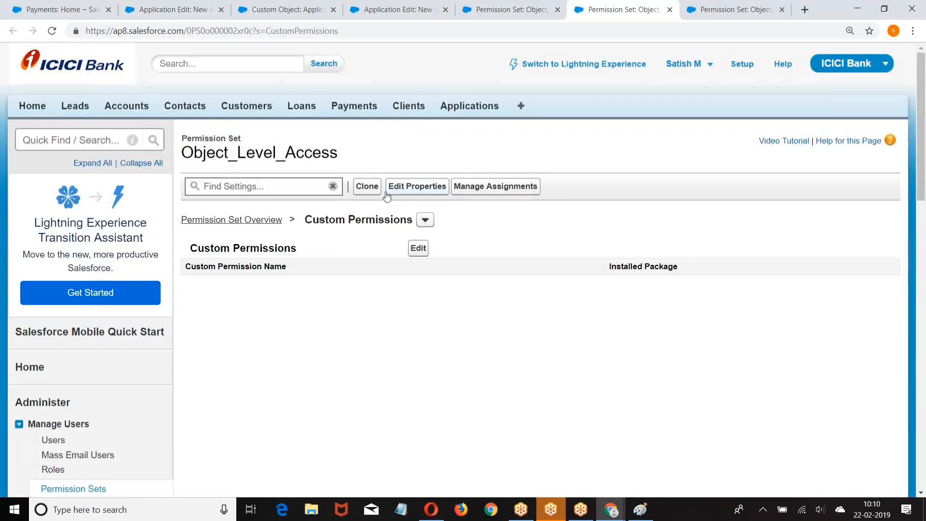
left_click(419, 250)
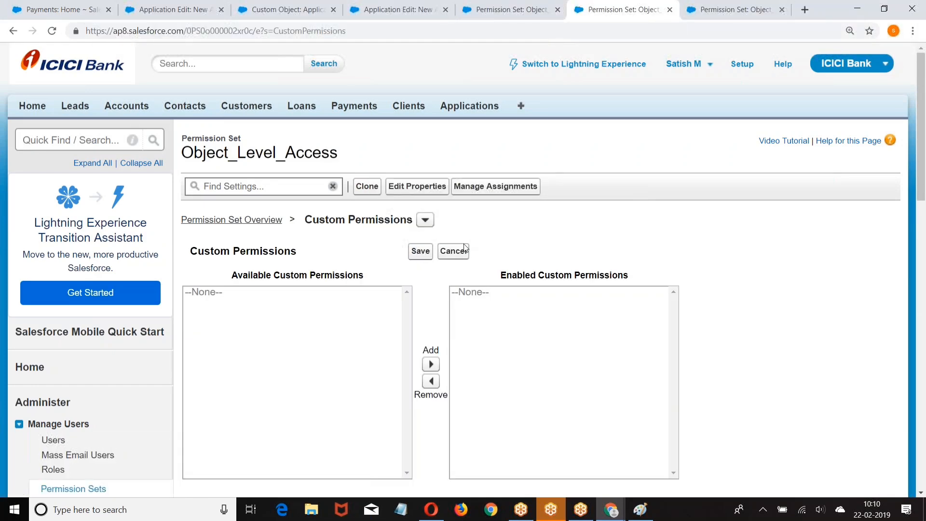
left_click(464, 249)
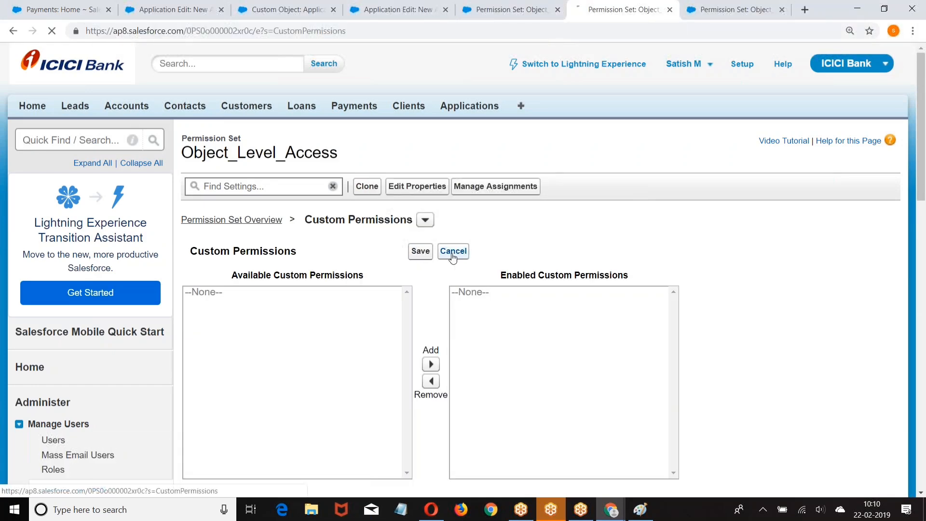
left_click(668, 10)
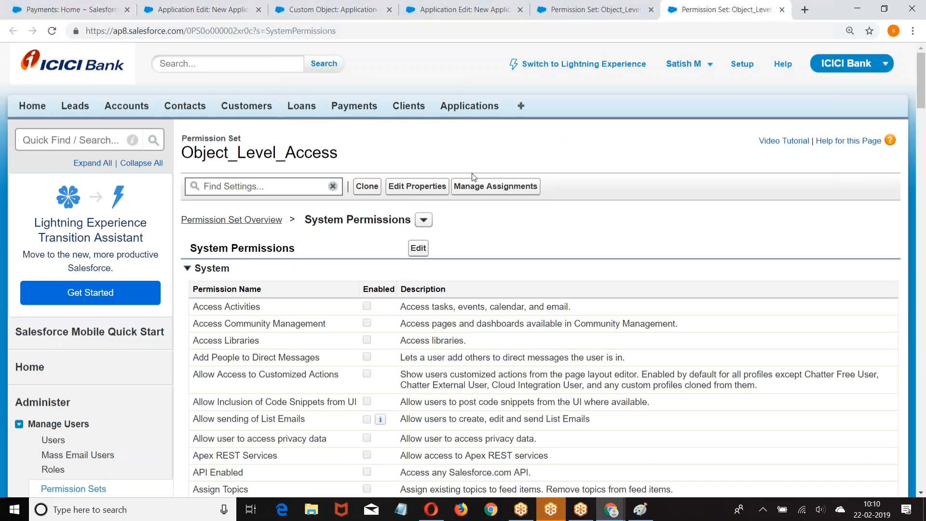
Step: Examine the System Permissions of Object_Level_Access through to the Users section
scroll(472, 172, "down", 10)
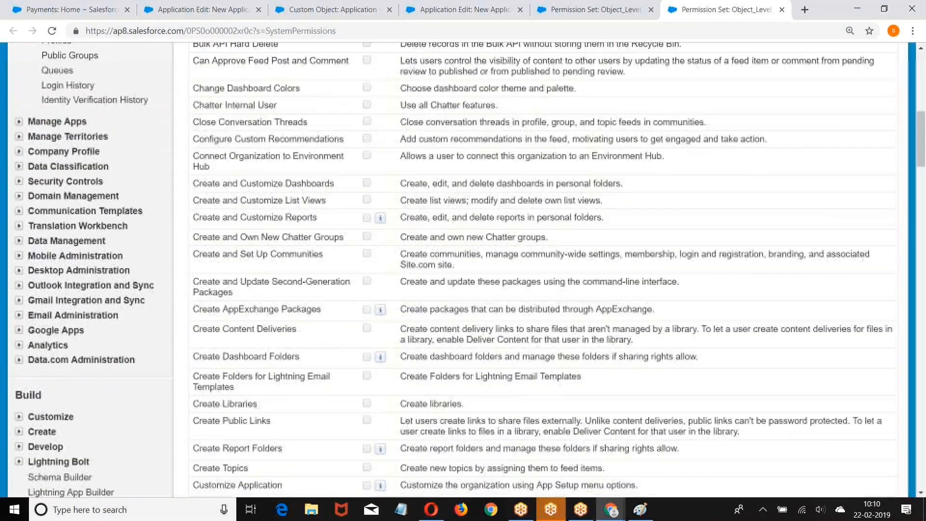
scroll(471, 269, "down", 20)
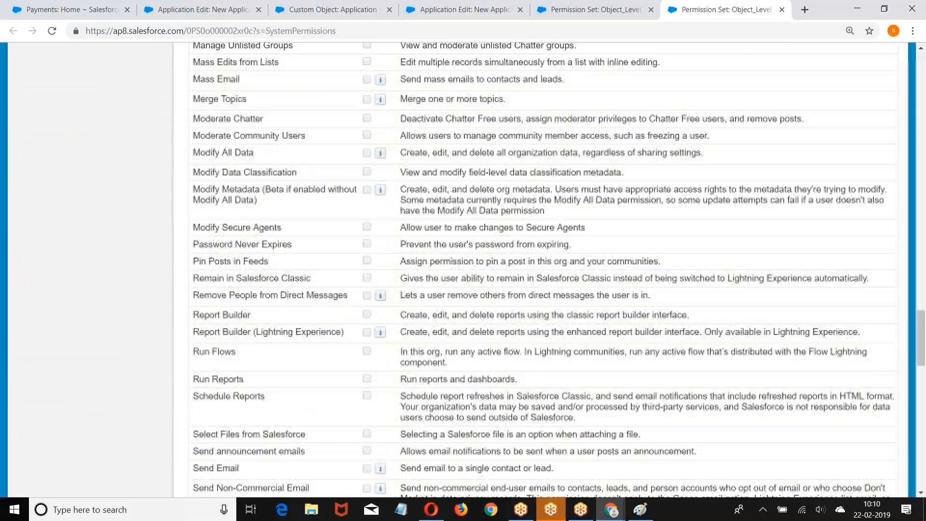
scroll(541, 270, "down", 15)
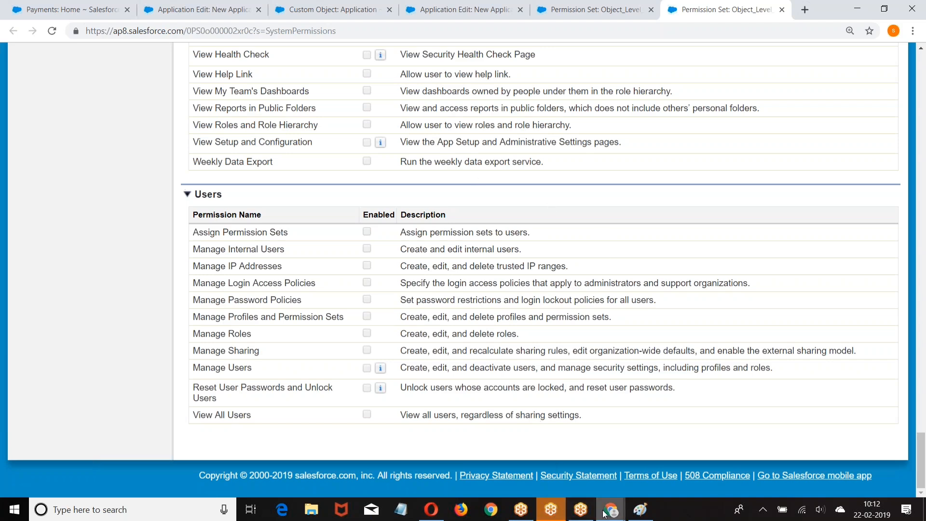
mouse_move(598, 493)
scroll(543, 241, "up", 10)
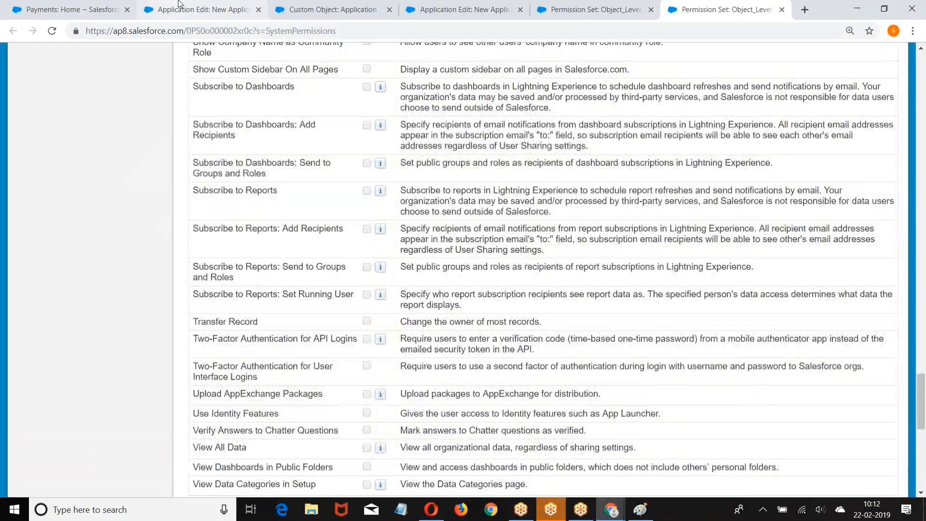
Step: Open the first recent customer record from Customers, view its edit form, and return to the record detail without changes
left_click(203, 9)
left_click(448, 108)
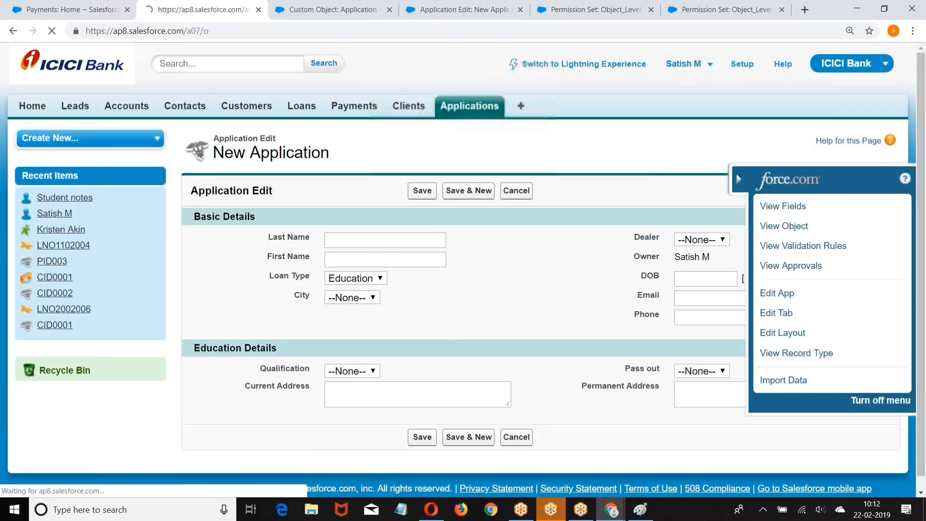
left_click(247, 107)
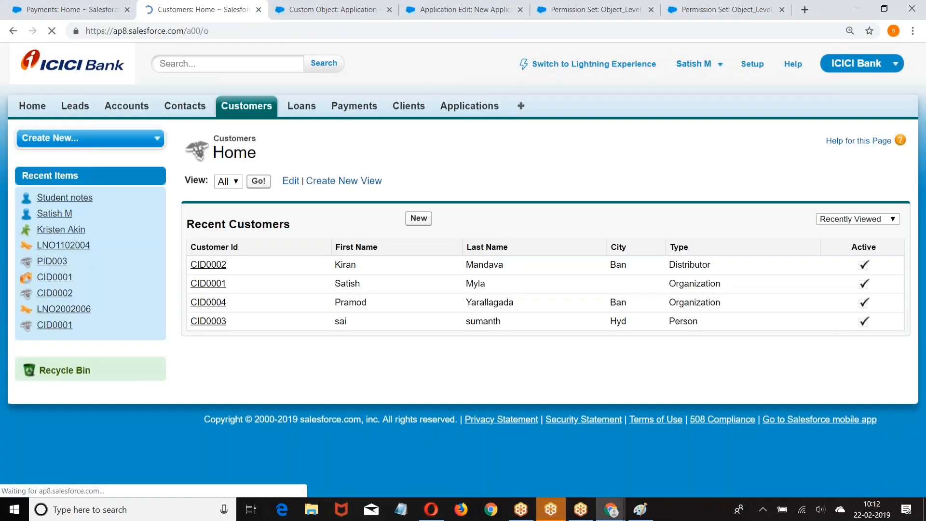
left_click(213, 265)
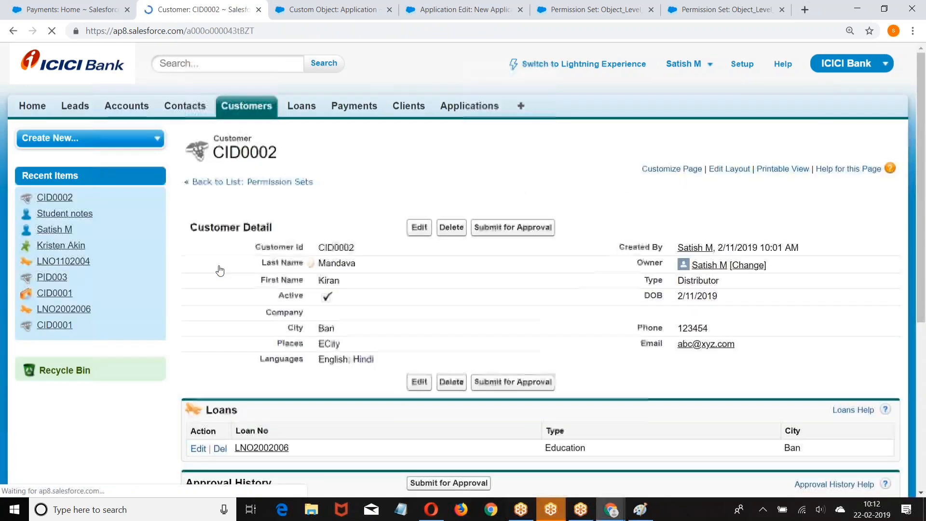
left_click(421, 231)
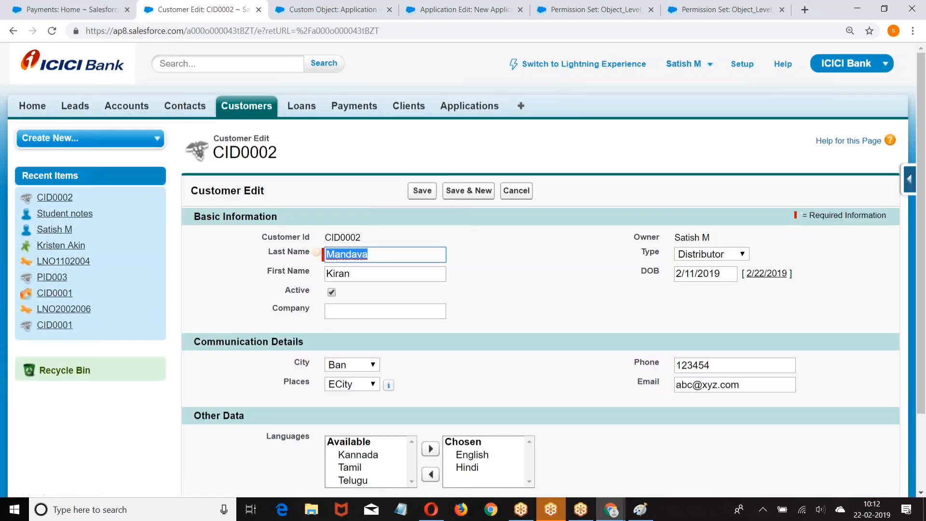
left_click(12, 33)
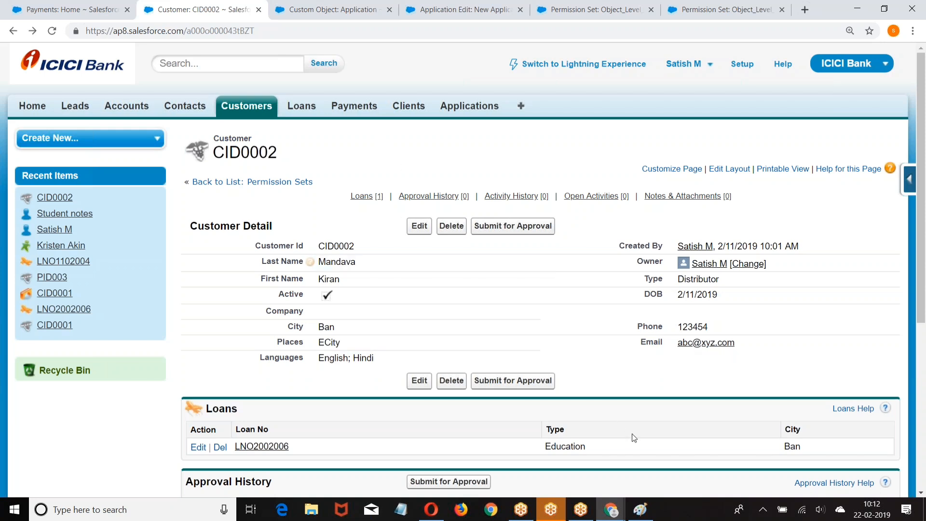
Step: Switch to the Developer Console, passing through Paint, and save the Object_Level_Security.vfp notes
left_click(639, 515)
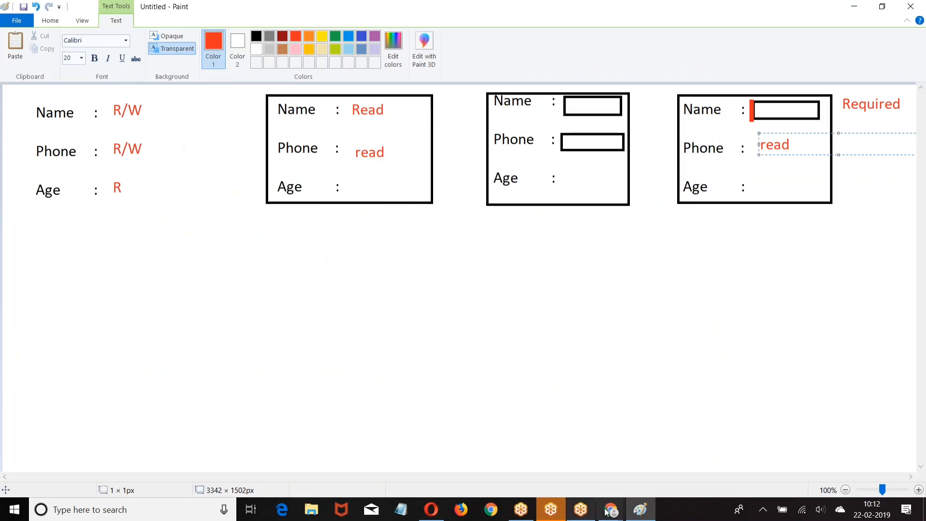
mouse_move(611, 509)
left_click(683, 455)
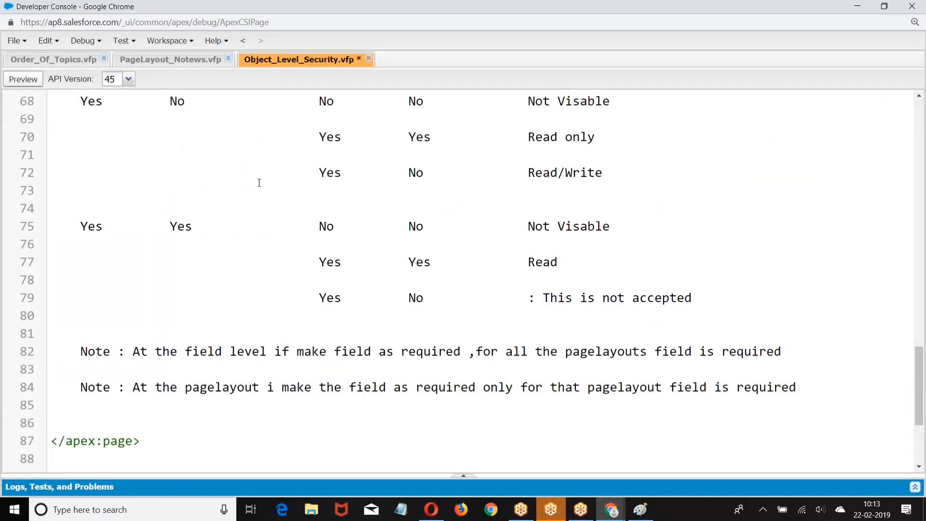
key("ctrl+s")
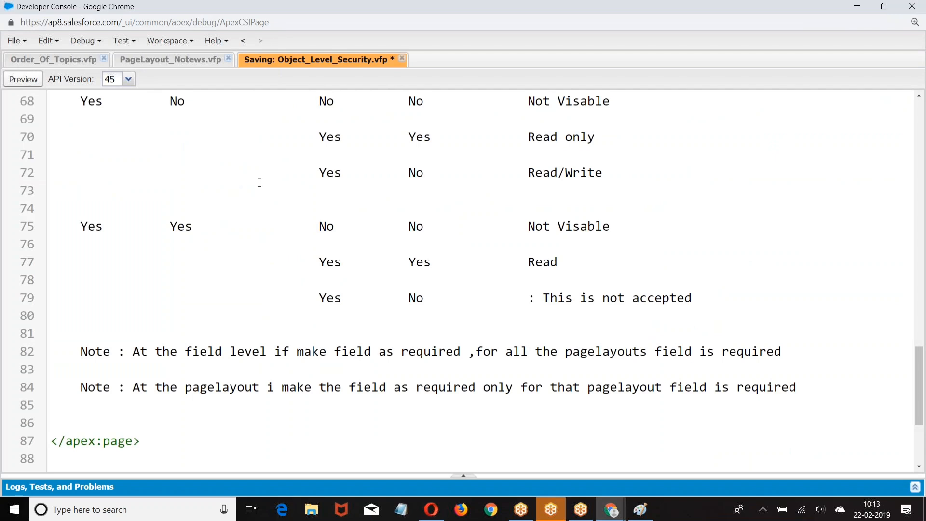
left_click(259, 182)
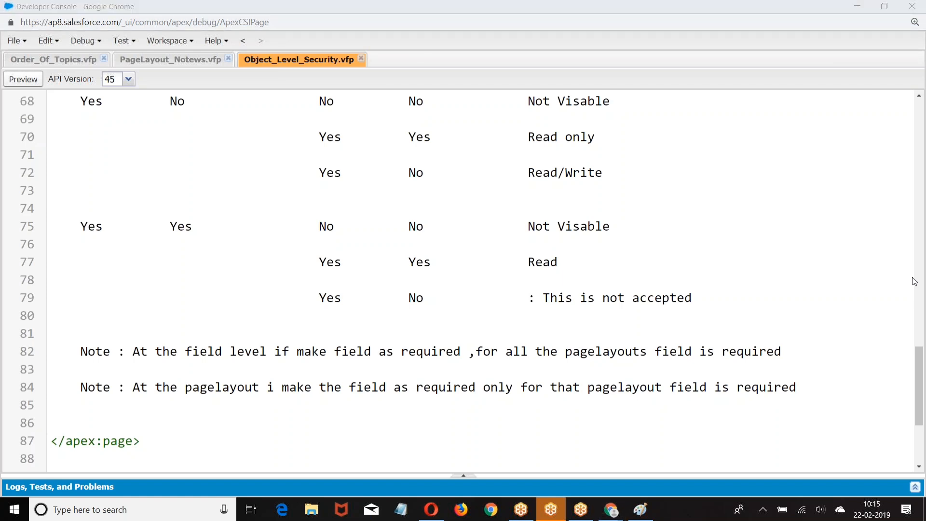
Step: Switch to Paint and close it without saving the untitled drawing
left_click(641, 509)
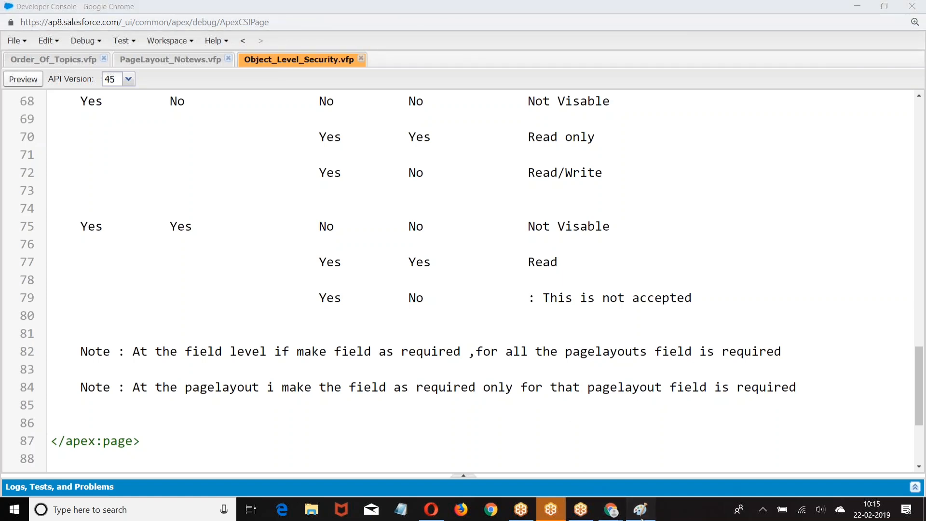
left_click(921, 4)
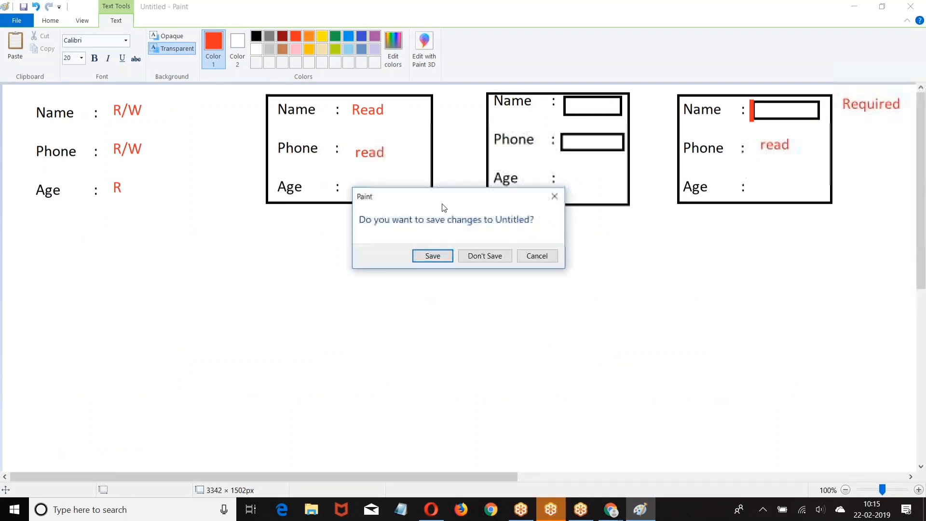
left_click(484, 254)
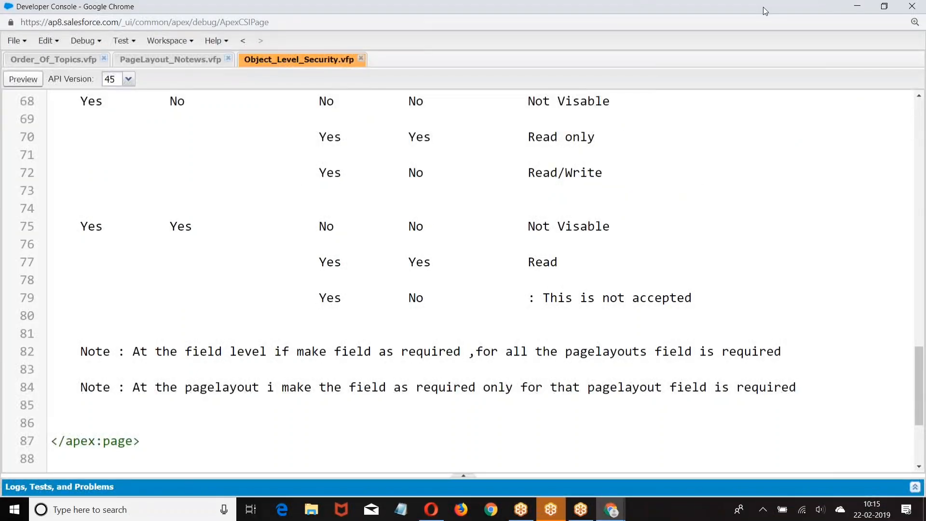
scroll(464, 280, "up", 5)
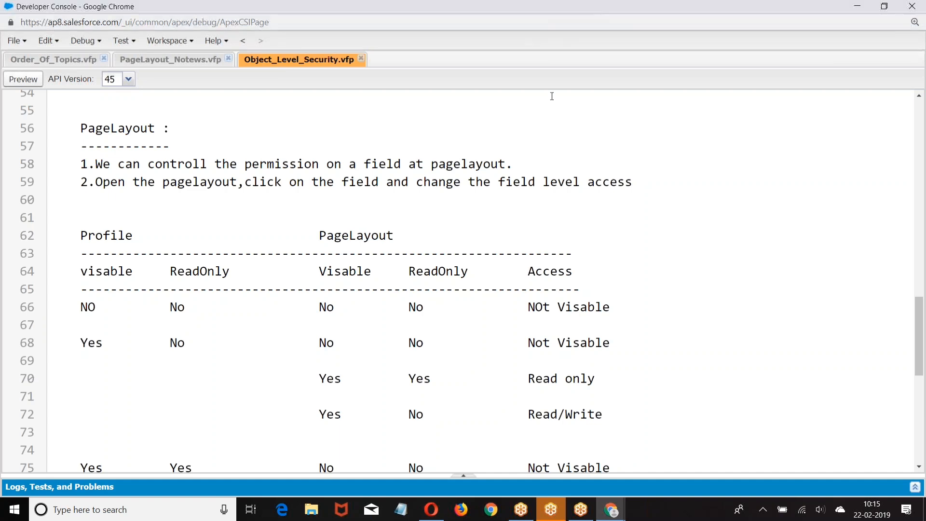
left_click(871, 511)
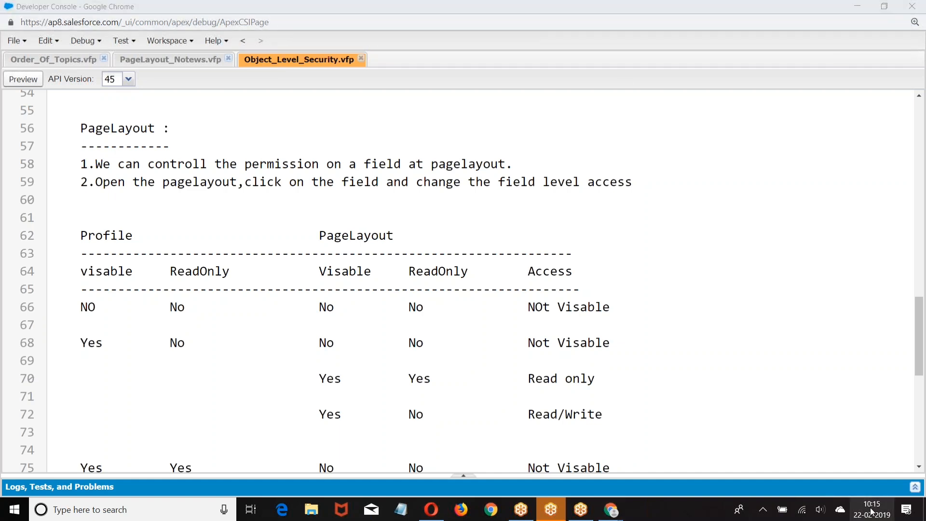
left_click(588, 105)
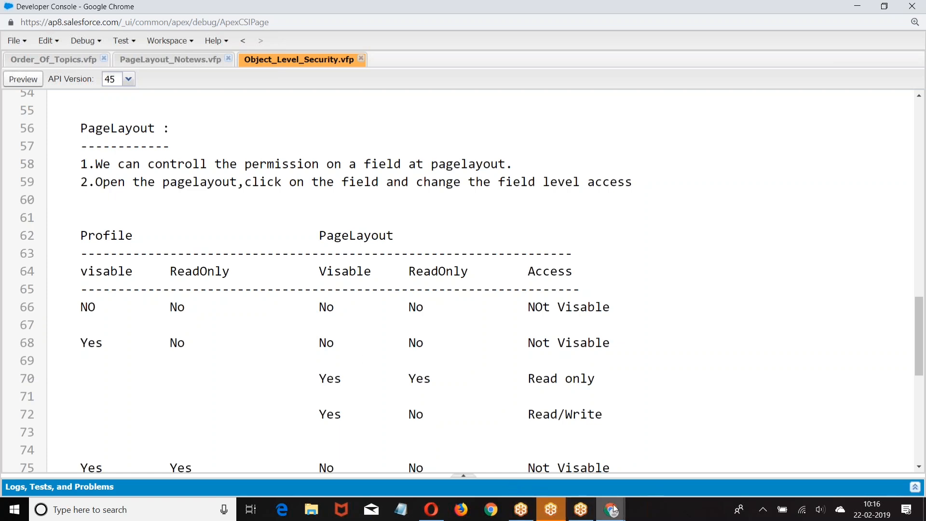
Step: Switch to the Salesforce browser window, go to Users under Manage Users in Setup, and open a blank new user form
mouse_move(611, 510)
left_click(566, 467)
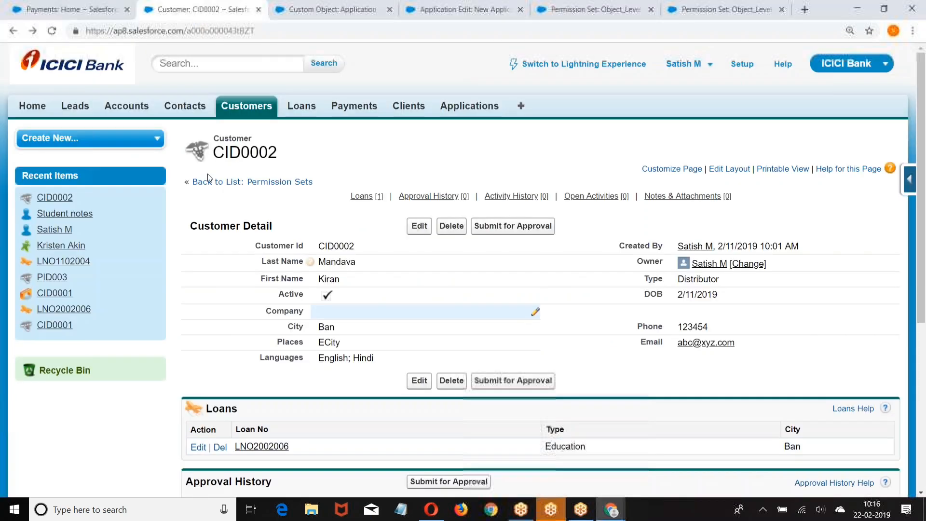
left_click(742, 67)
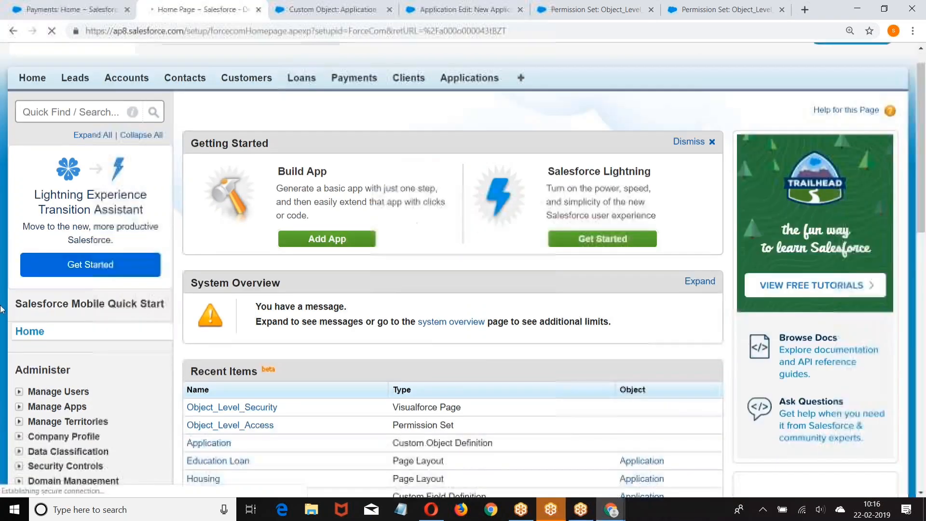
scroll(19, 297, "down", 2)
left_click(19, 299)
left_click(52, 314)
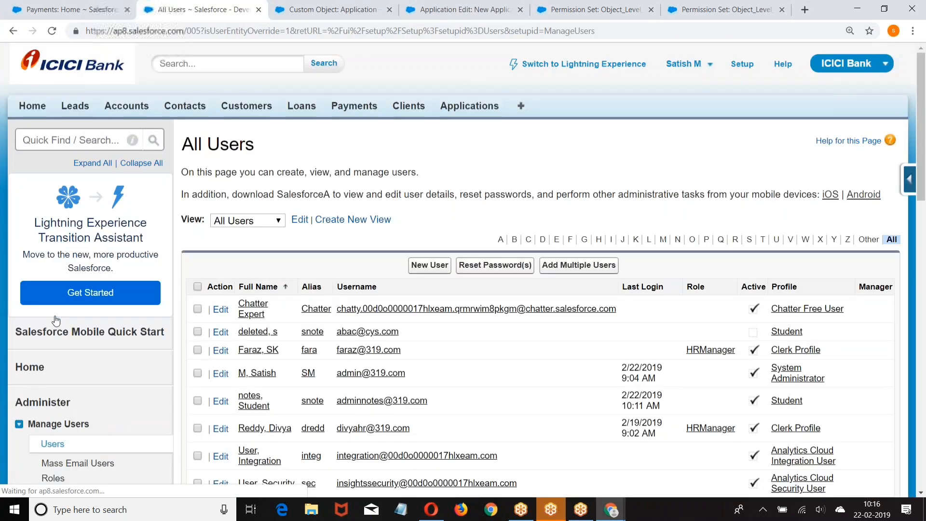
left_click(419, 266)
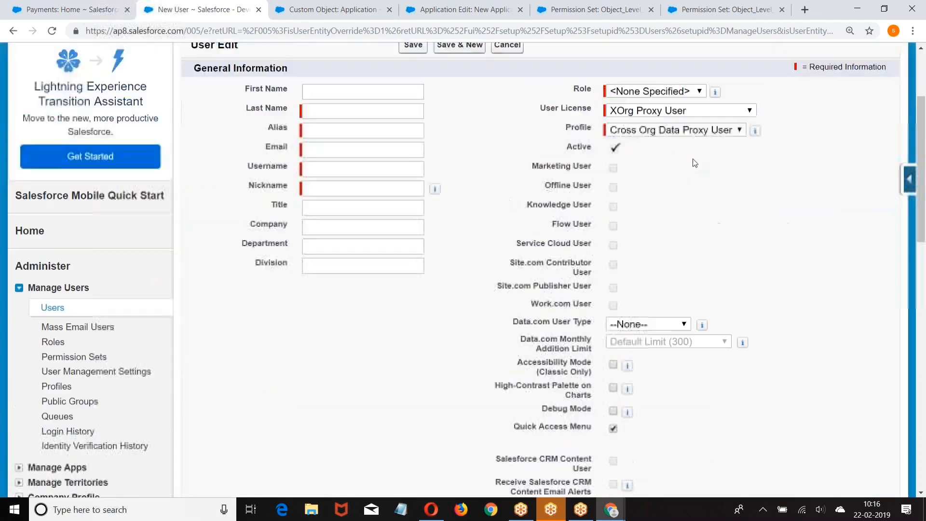
Step: Examine the General Information options of the new user form, from license and profile through the feature checkboxes to the contact fields
scroll(505, 196, "down", 4)
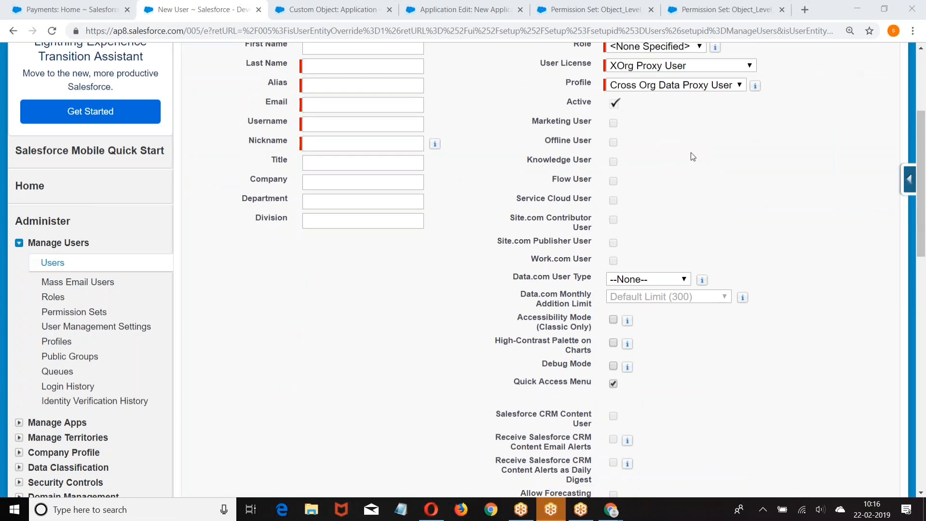
scroll(691, 156, "down", 2)
scroll(653, 222, "up", 1)
scroll(652, 227, "up", 2)
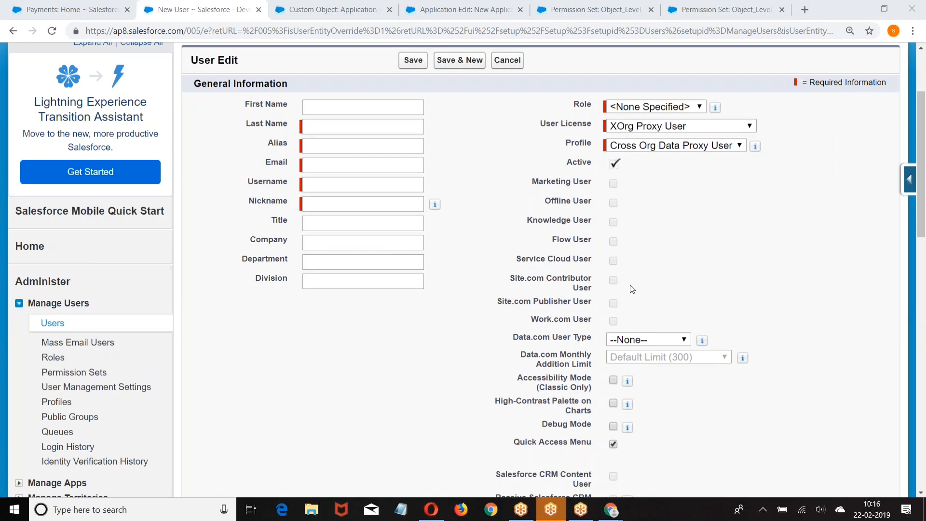
scroll(630, 286, "down", 3)
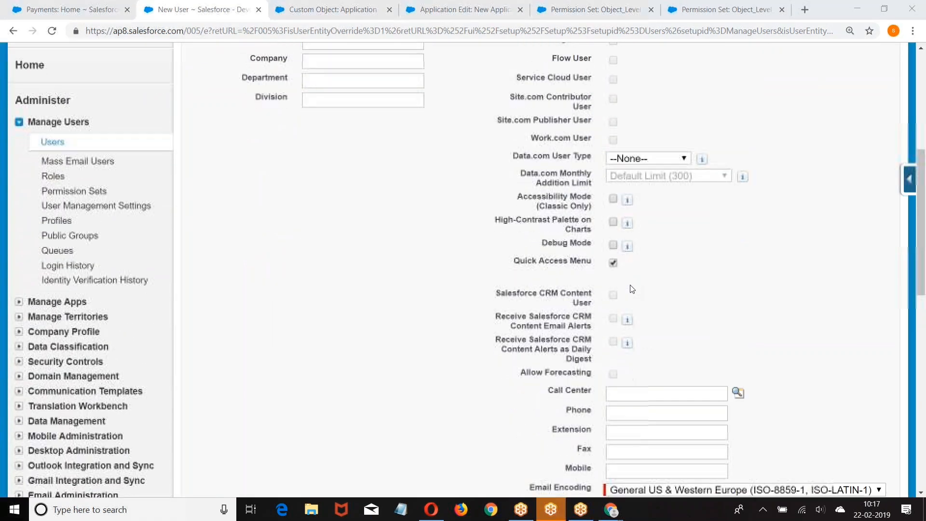
scroll(630, 288, "down", 2)
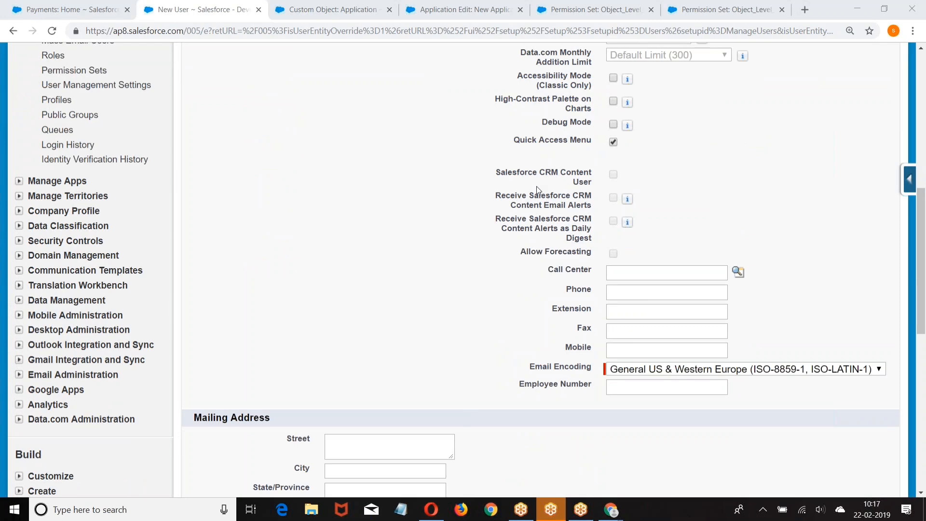
scroll(536, 187, "up", 3)
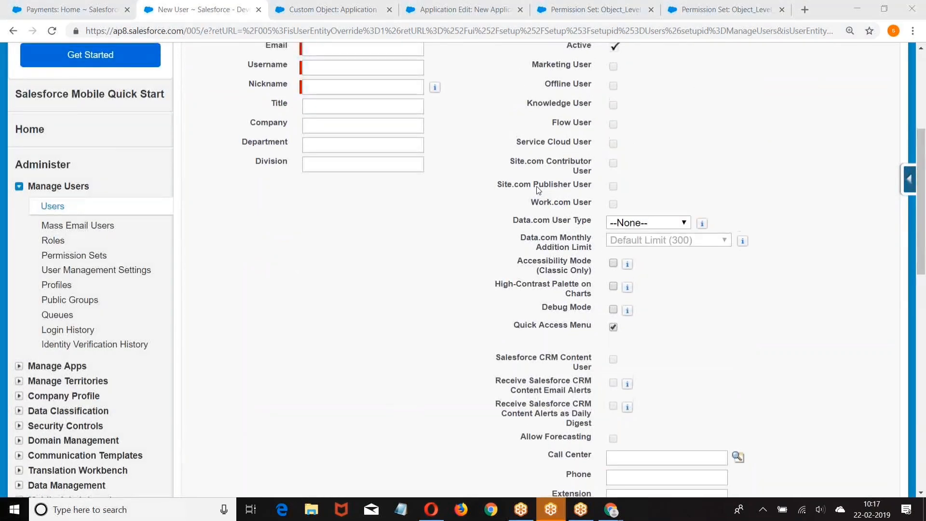
scroll(536, 186, "up", 1)
scroll(45, 224, "down", 2)
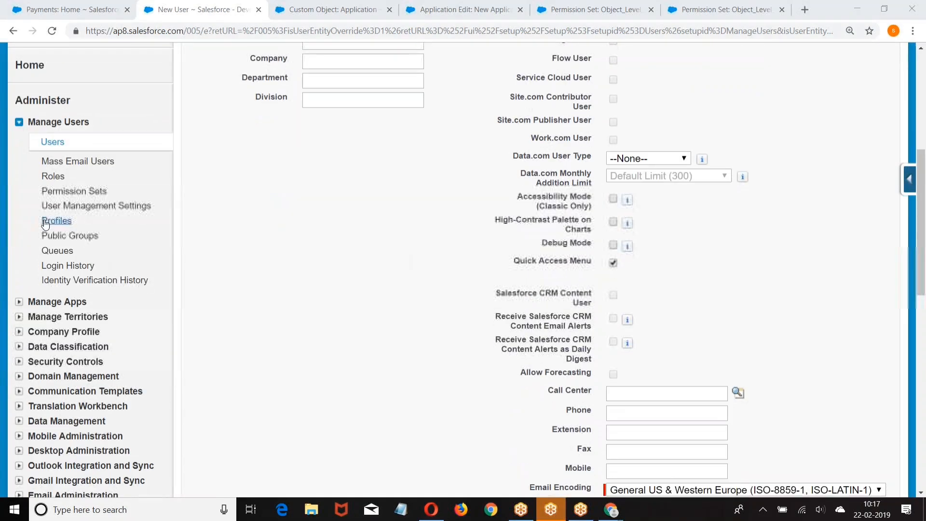
Step: Go to the Profiles list, view the form for cloning a new profile, and cancel it
left_click(45, 223)
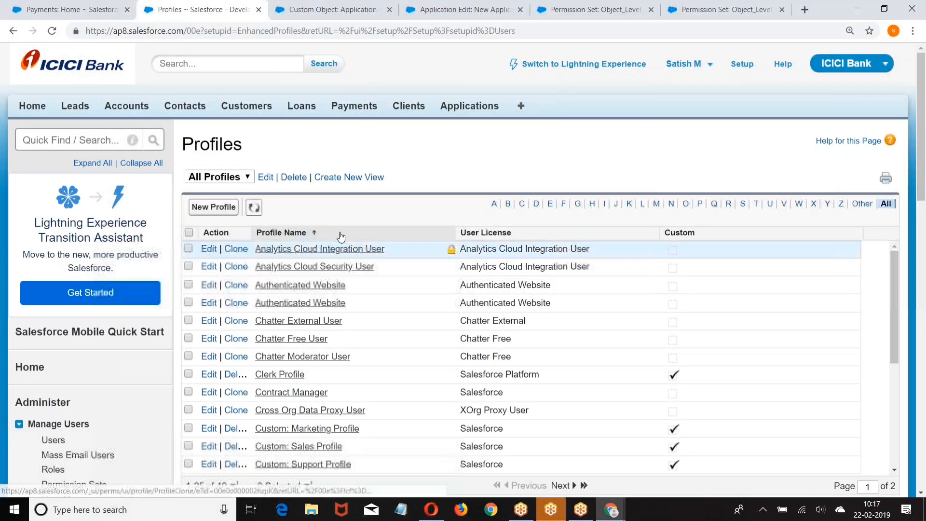
left_click(214, 207)
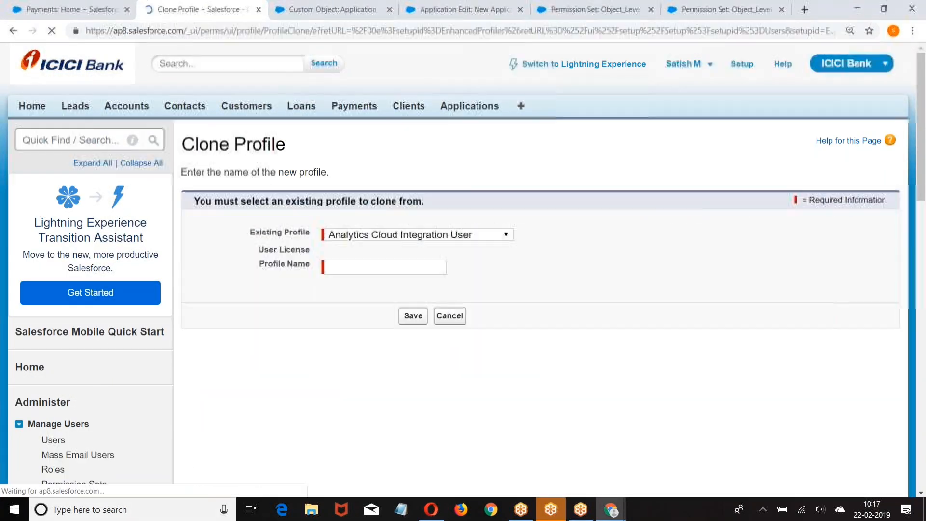
left_click(461, 316)
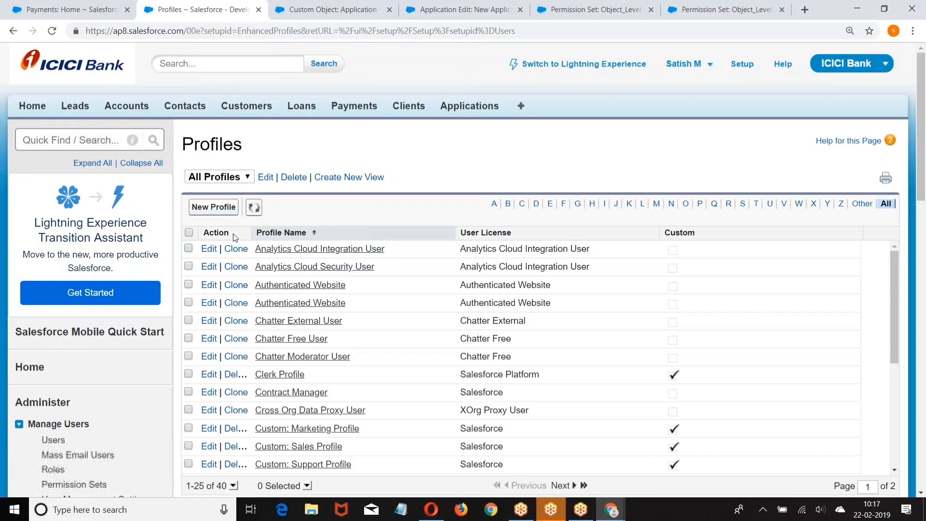
Step: Filter the profiles to those starting with S and open the System Administrator profile for editing
scroll(451, 279, "down", 3)
left_click(743, 204)
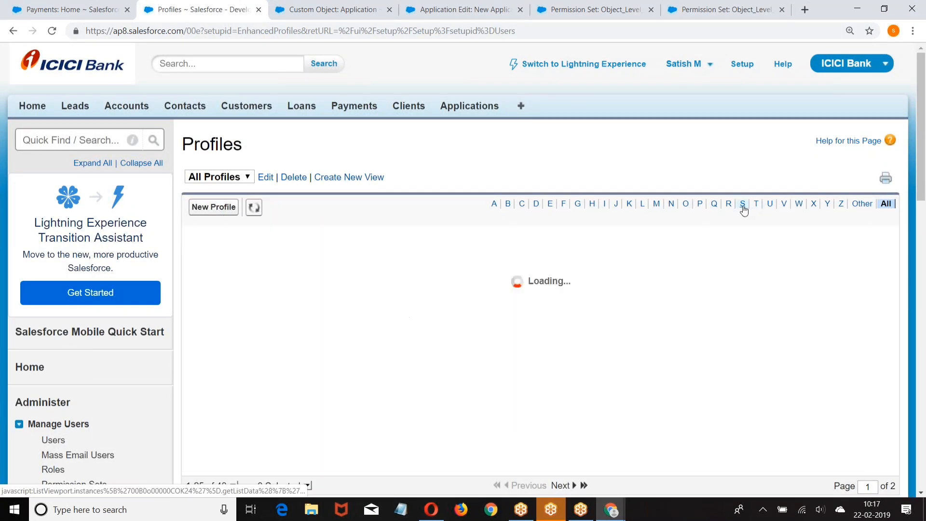
left_click(300, 338)
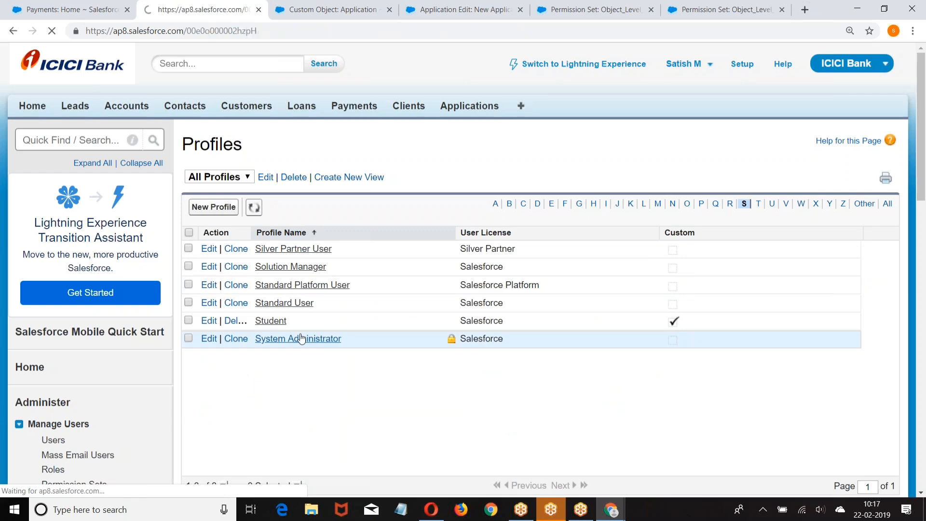
scroll(420, 119, "down", 4)
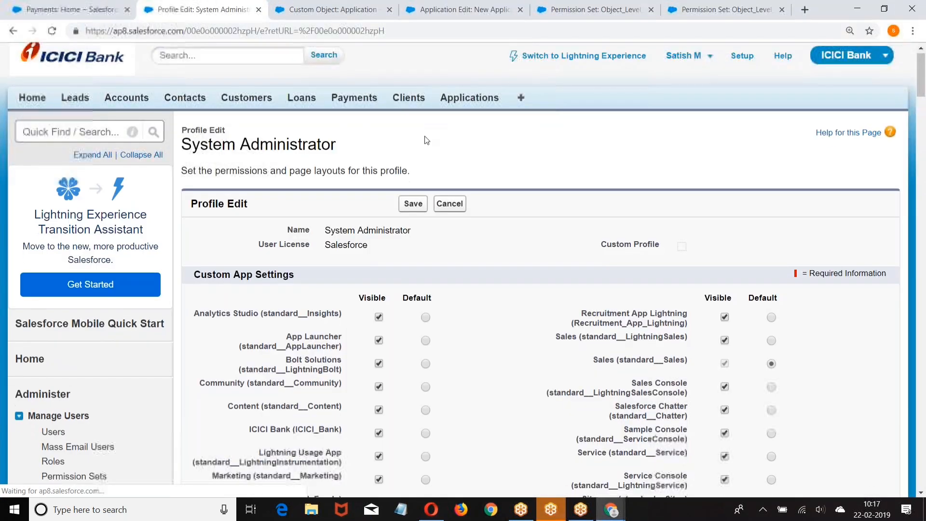
scroll(427, 140, "down", 2)
Step: Search the System Administrator profile page for "Mobile" and go through the matches to the last one
key("ctrl+f")
type("Mo")
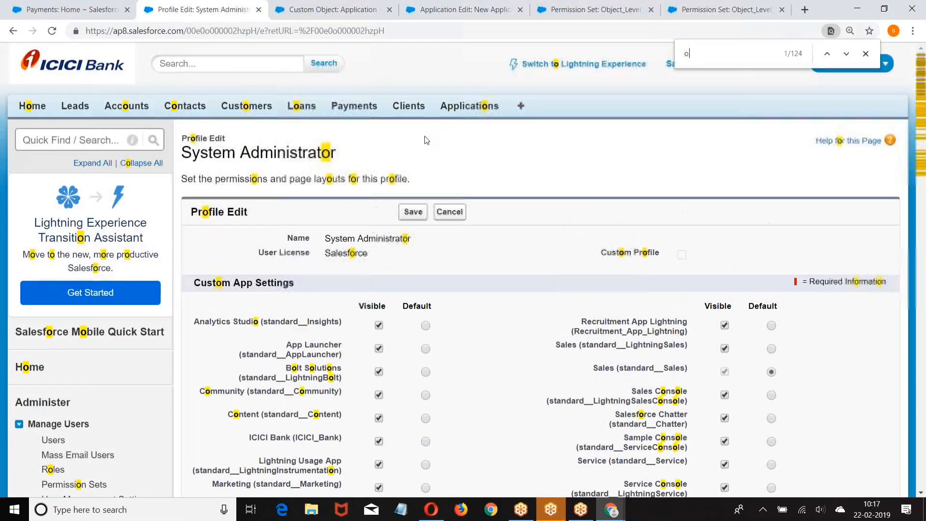
type("bile")
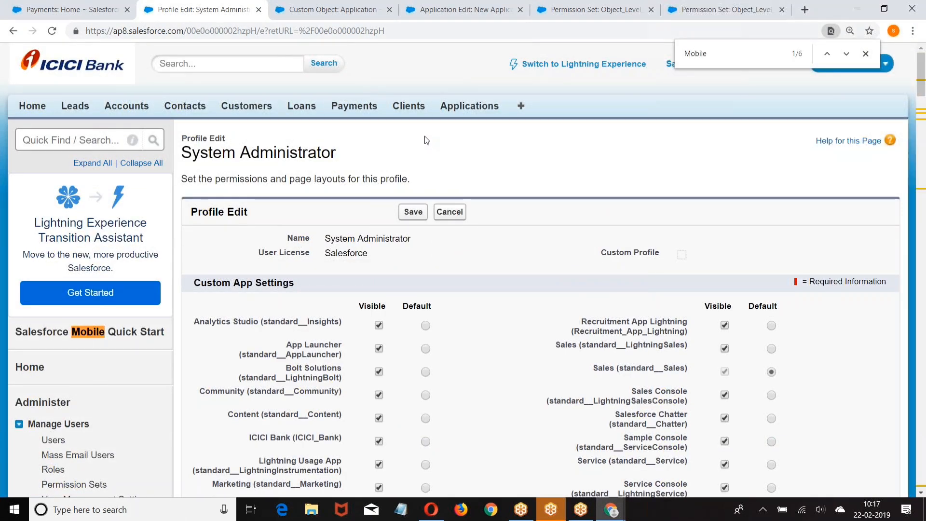
left_click(847, 54)
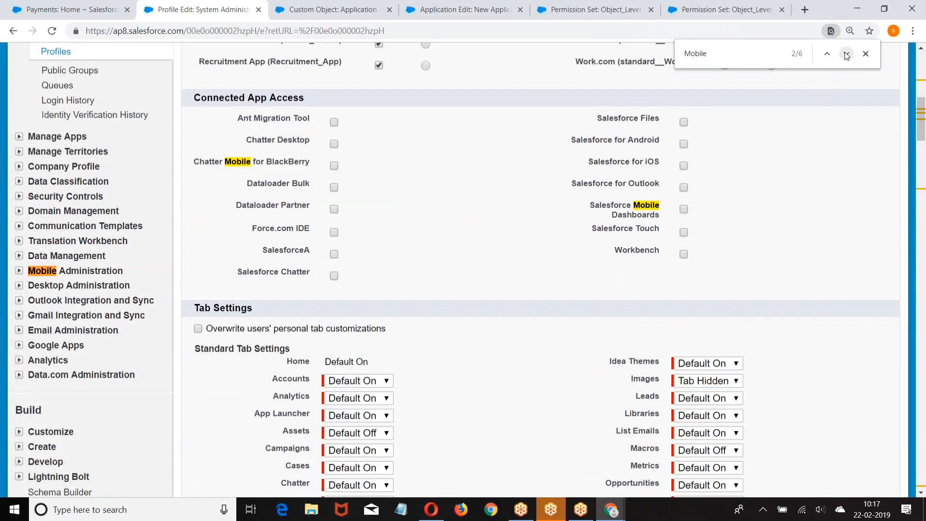
left_click(846, 54)
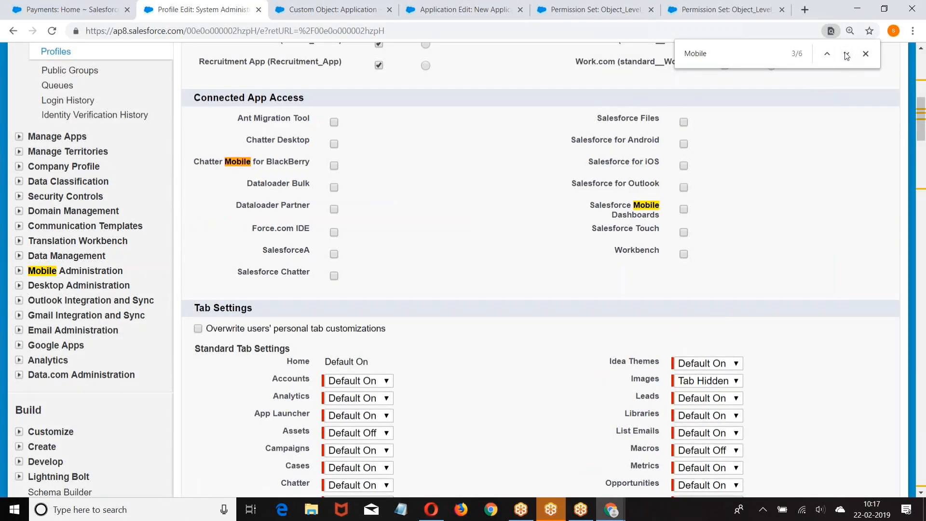
left_click(846, 54)
left_click(847, 54)
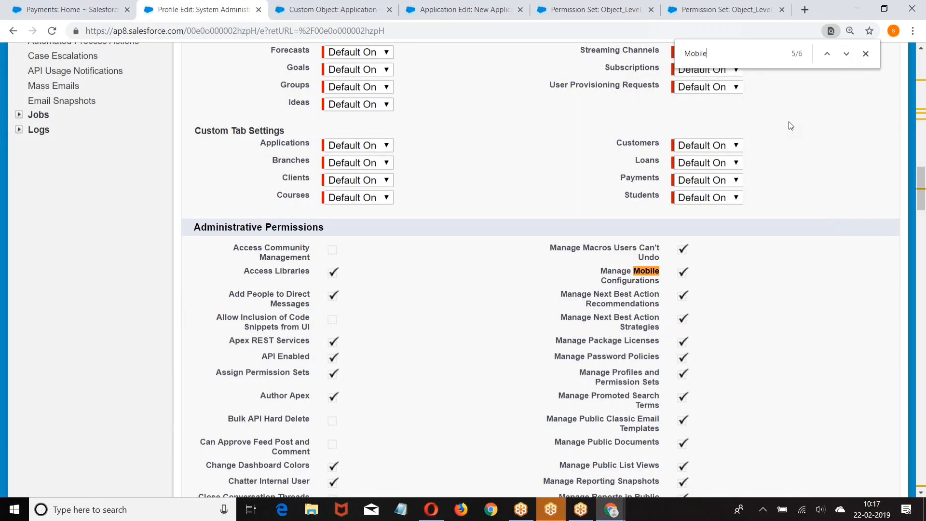
scroll(791, 126, "down", 1)
left_click(847, 54)
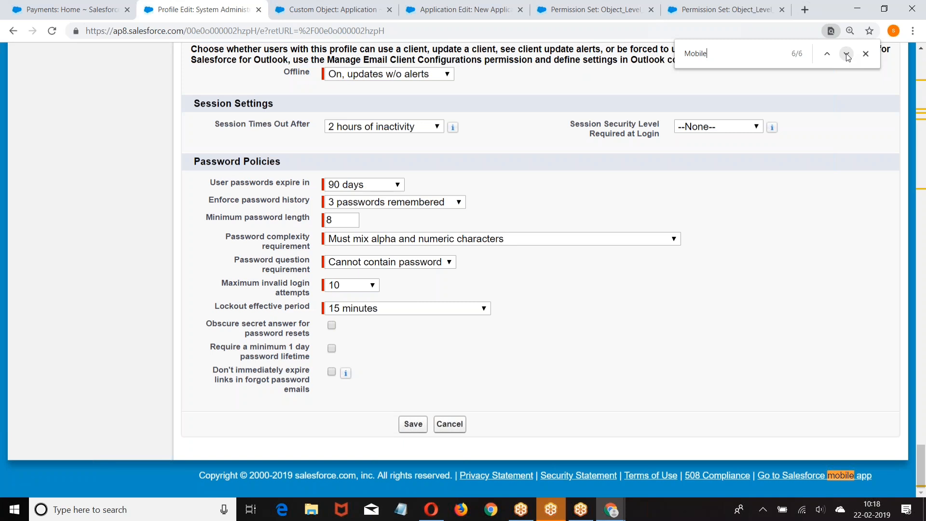
Step: Go back through the "Mobile" matches to Chatter Mobile for BlackBerry under Connected App Access
scroll(925, 63, "up", 15)
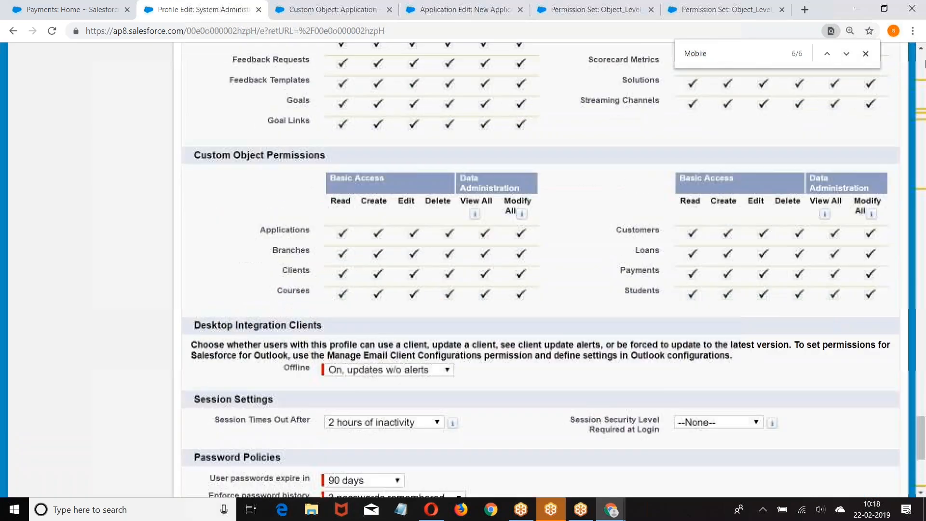
scroll(925, 63, "up", 8)
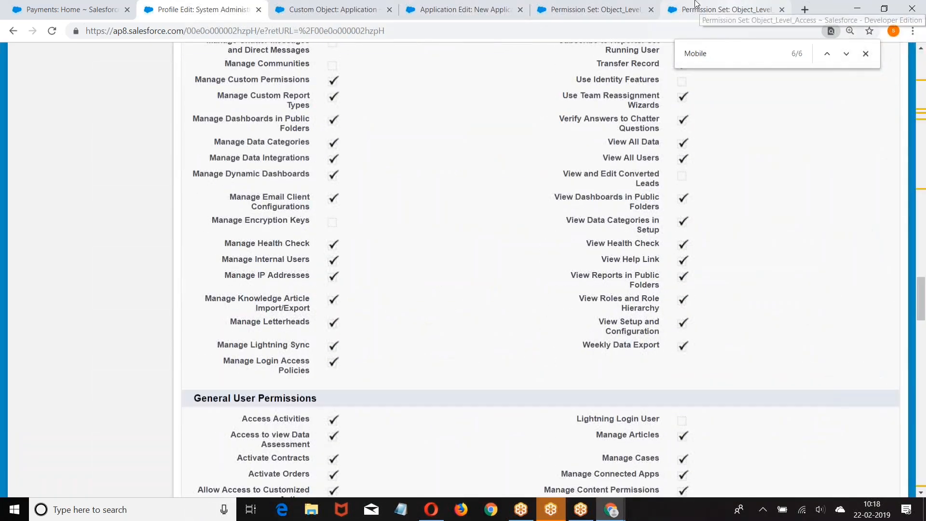
left_click(827, 54)
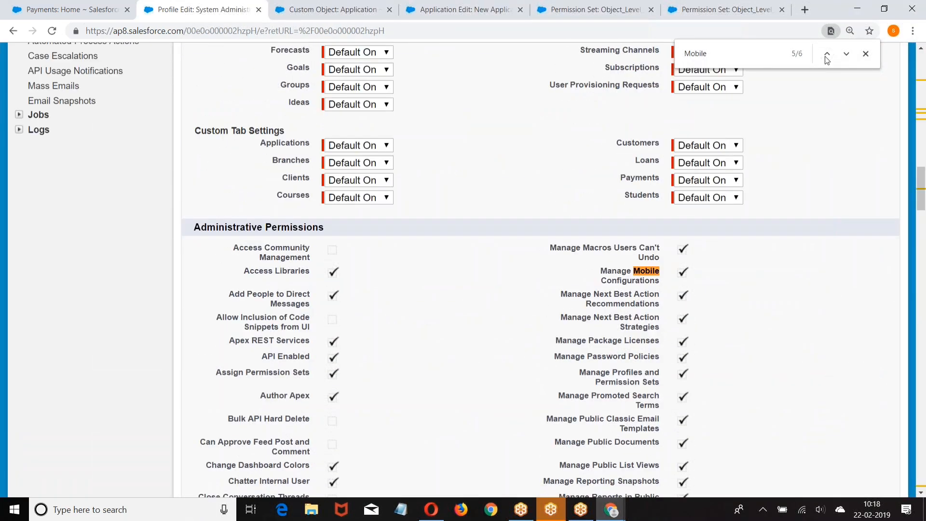
left_click(827, 54)
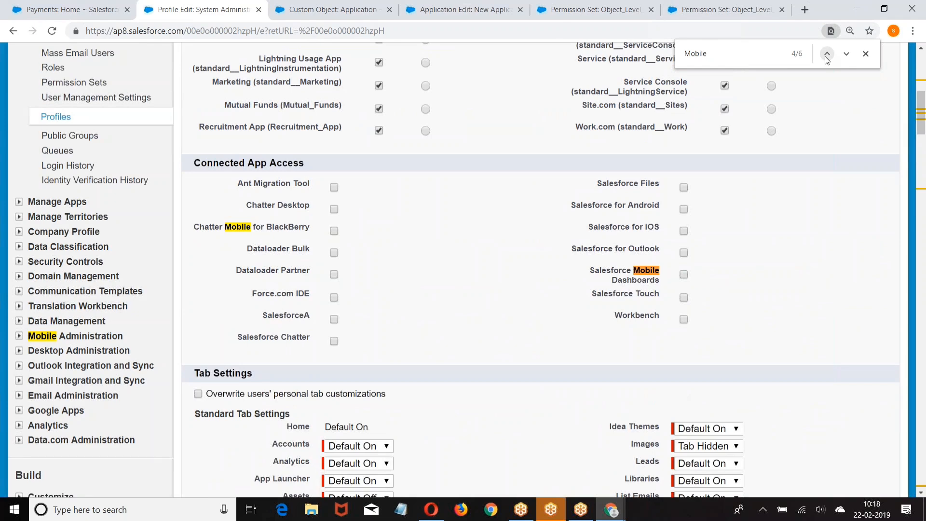
left_click(827, 54)
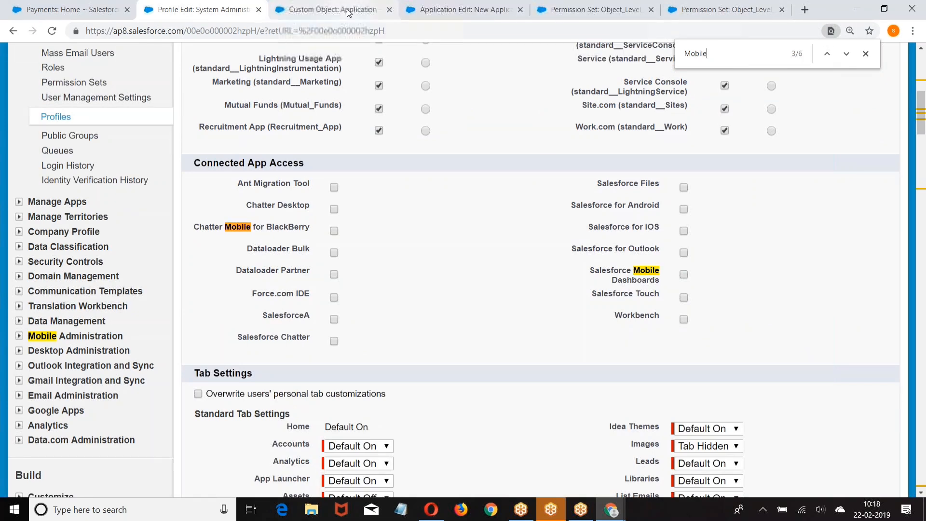
Step: Close every browser page except Payments Home, and minimize that window to return to the Developer Console notes
left_click(382, 10)
left_click(389, 10)
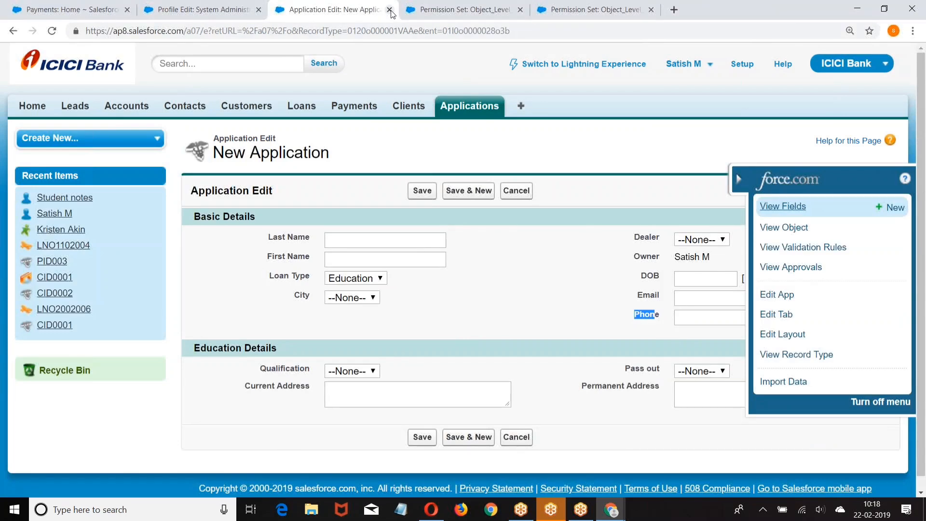
left_click(390, 9)
left_click(458, 10)
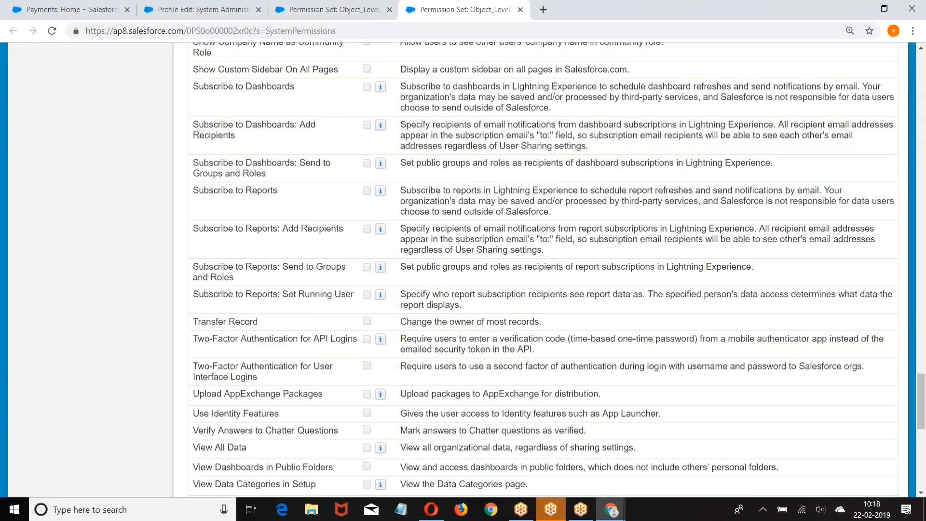
left_click(521, 10)
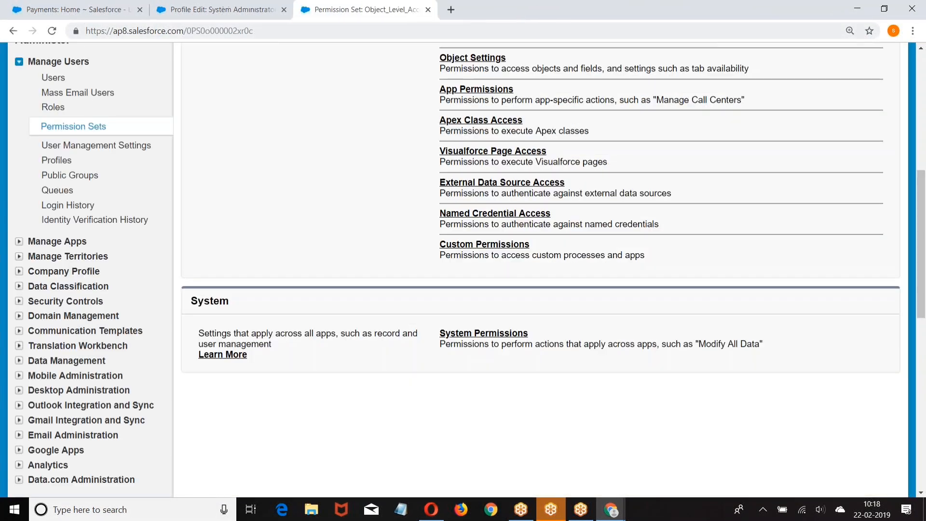
left_click(428, 9)
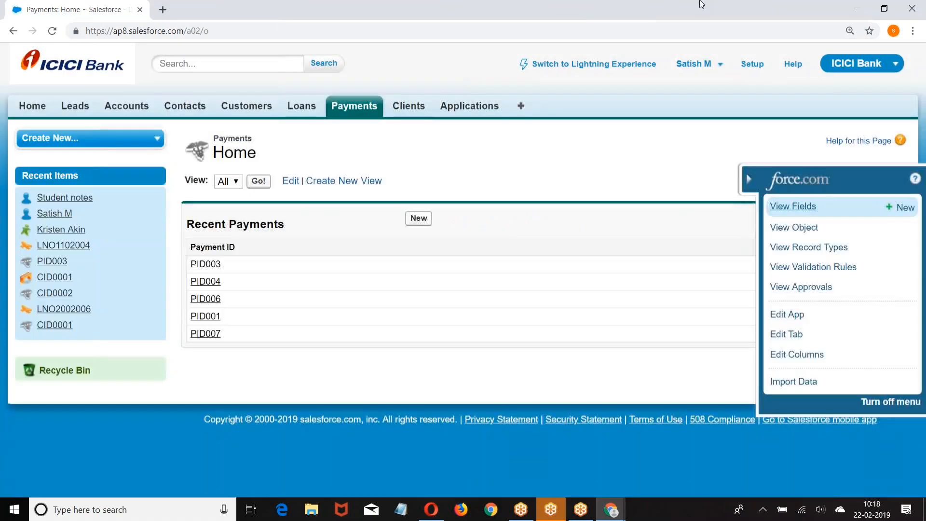
left_click(285, 9)
left_click(857, 8)
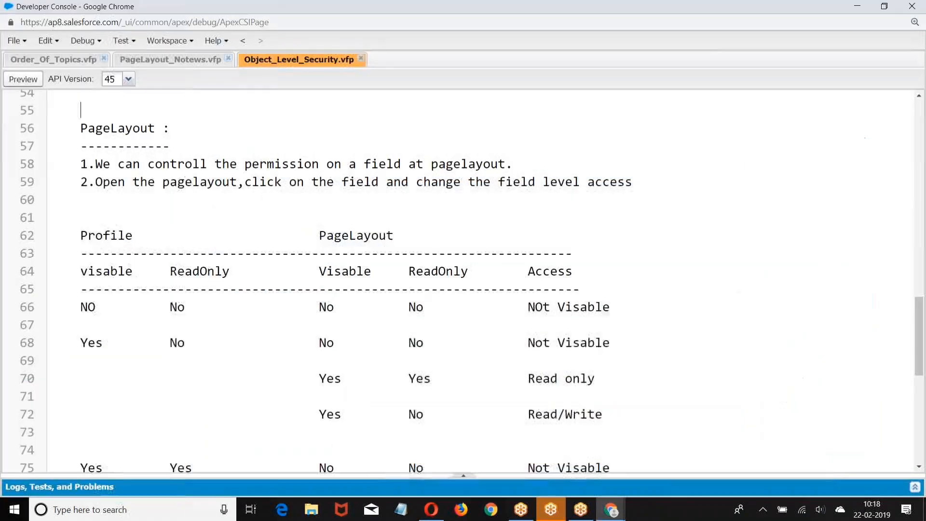